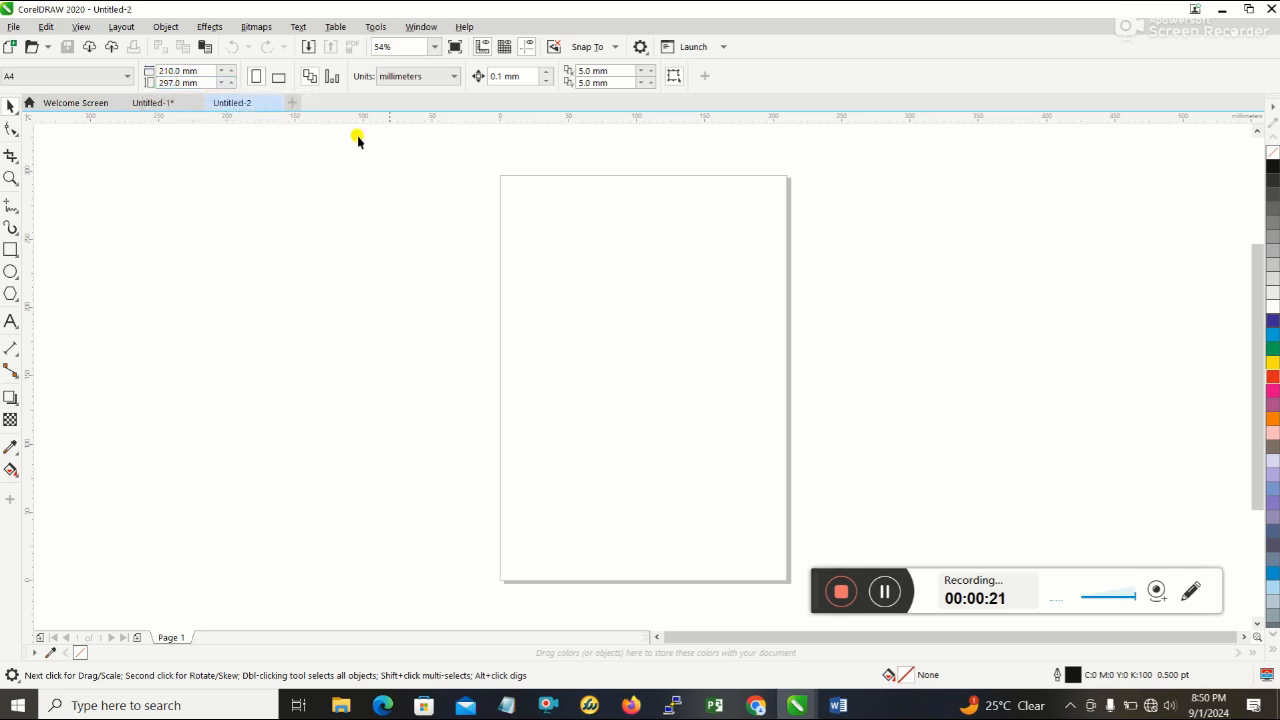
- Draw a rectangle, size it to 210 × 297 mm and centre it on the page
{"action": "left_click", "coordinate": [10, 249]}
{"action": "left_click_drag", "start_coordinate": [120, 206], "coordinate": [431, 593]}
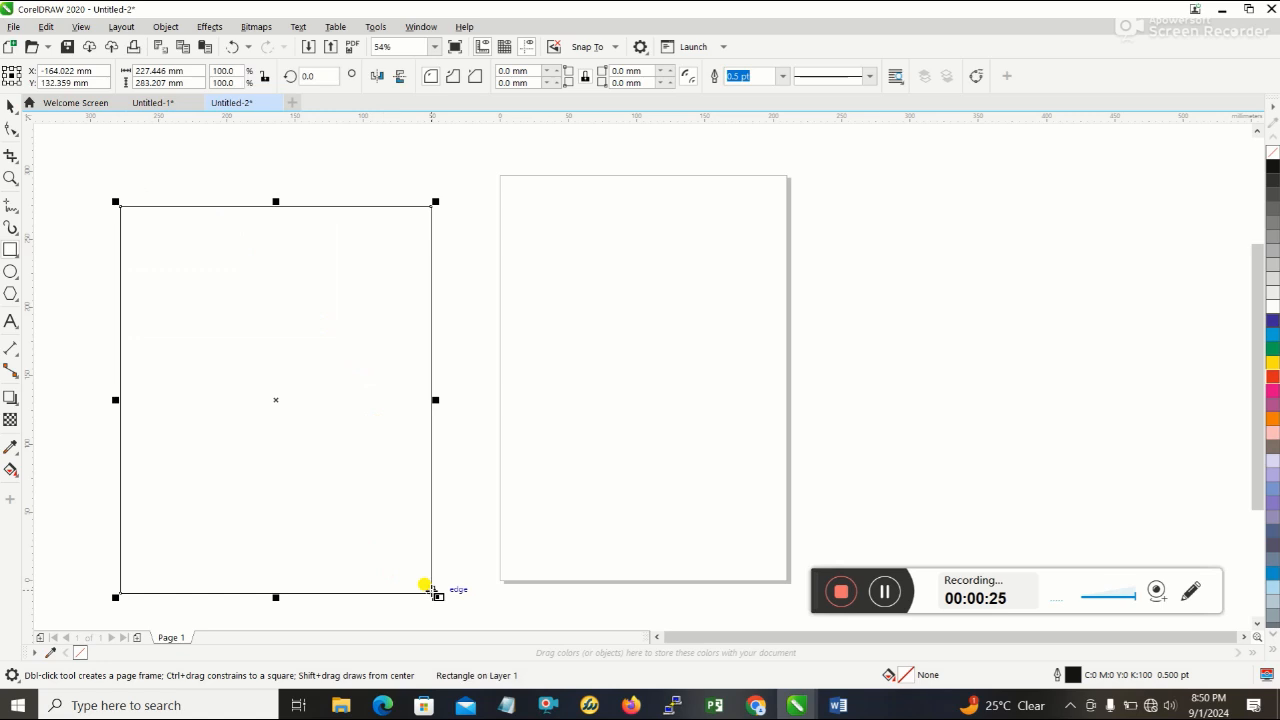
{"action": "double_click", "coordinate": [175, 71]}
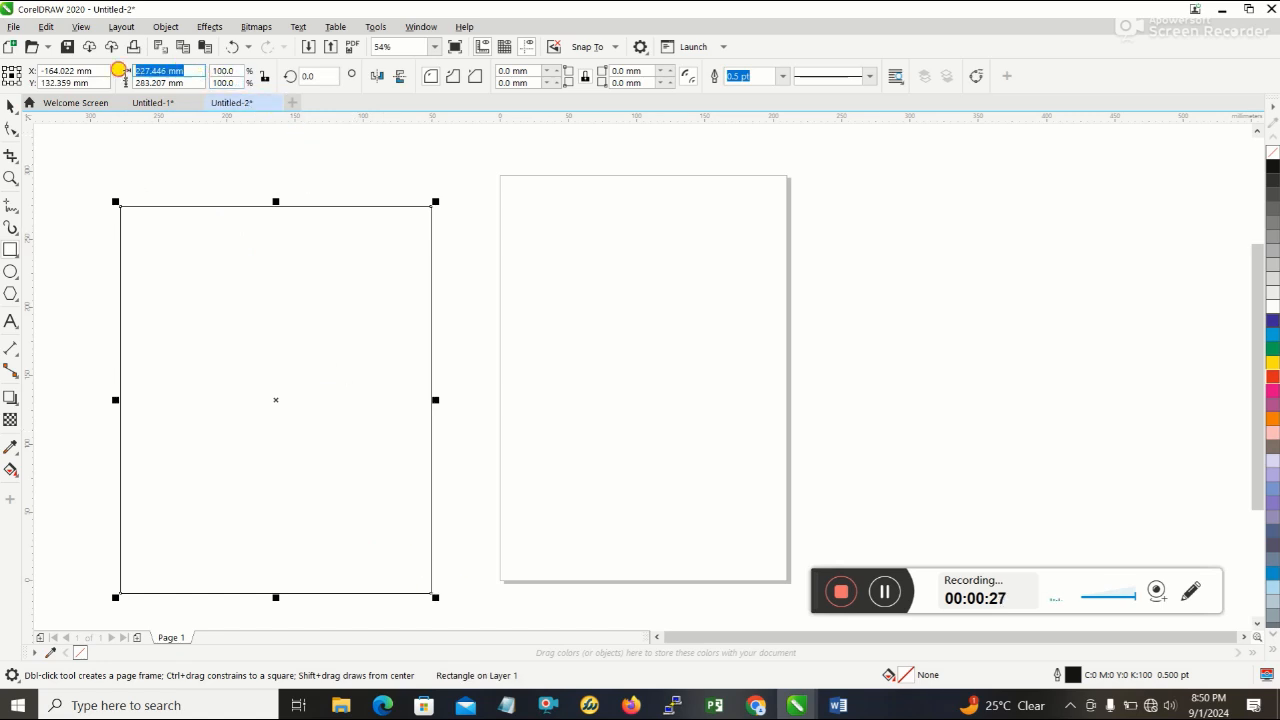
{"action": "type", "text": "210"}
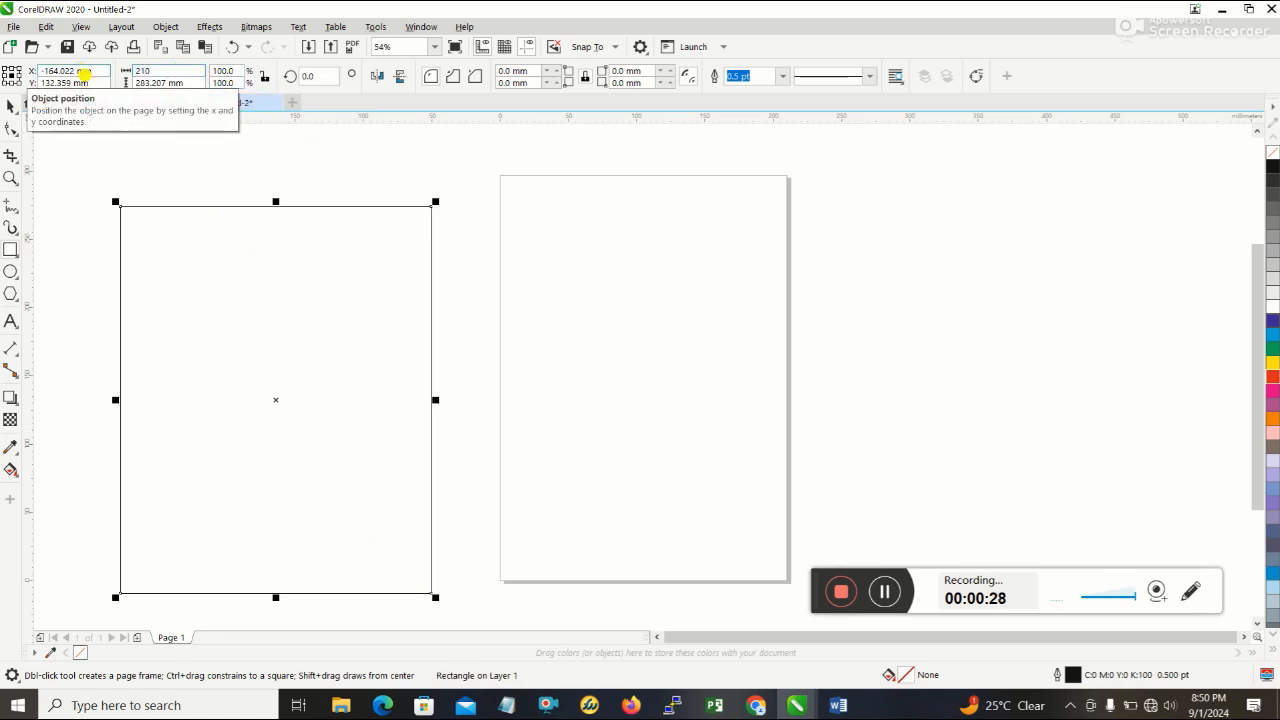
{"action": "key", "text": "Tab"}
{"action": "type", "text": "2"}
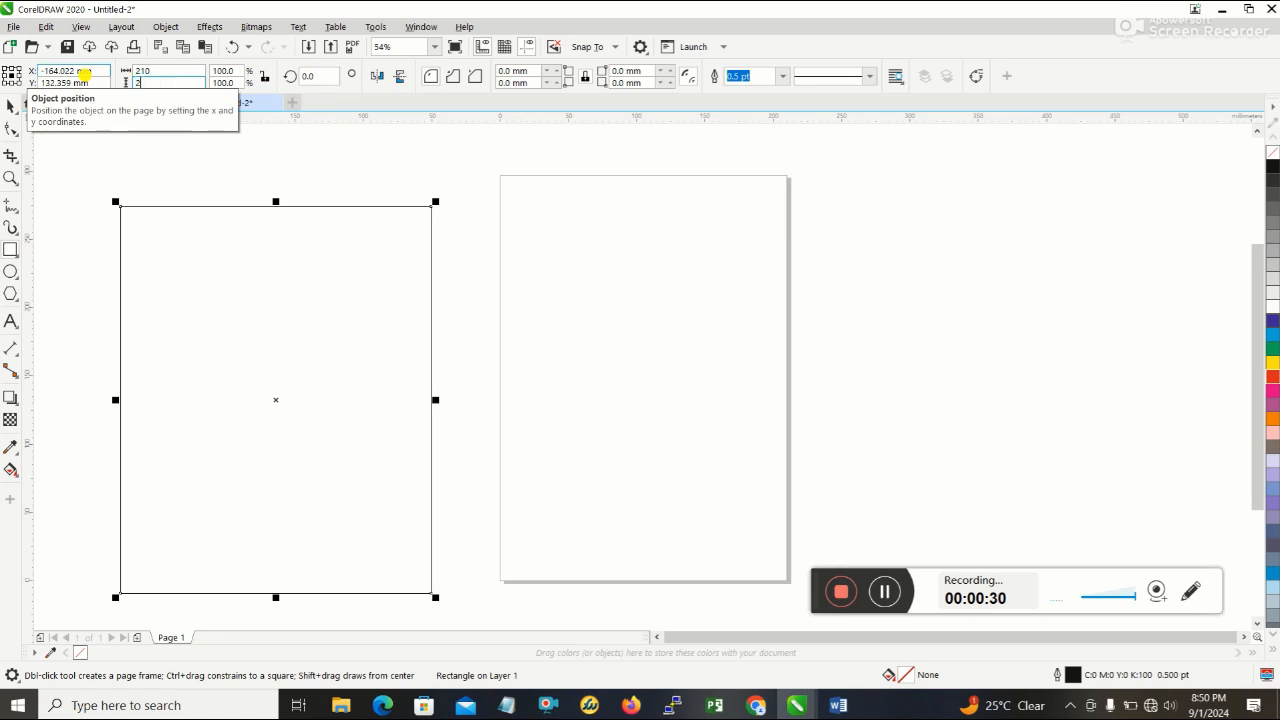
{"action": "type", "text": "97"}
{"action": "key", "text": "Return"}
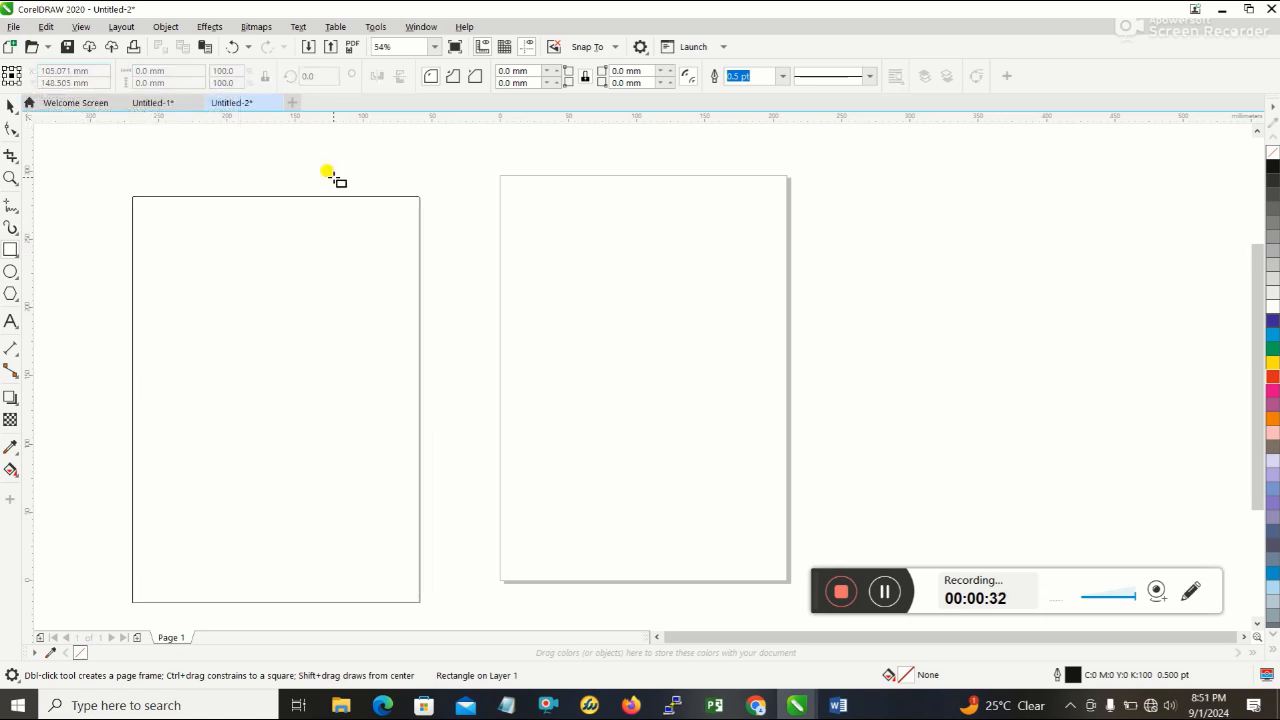
{"action": "key", "text": "p"}
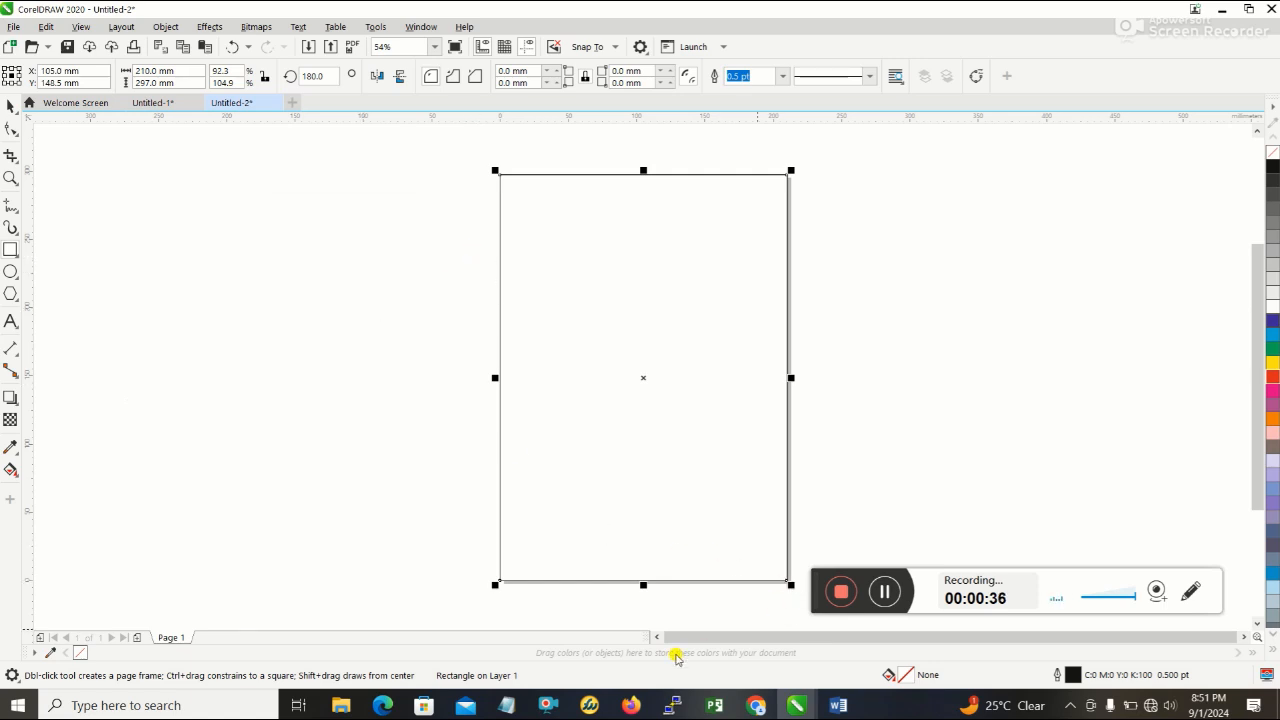
- Check the restaurant flyer reference in Word and draw a circle about 211 mm across in the empty area beside the page in CorelDRAW
{"action": "left_click", "coordinate": [838, 705]}
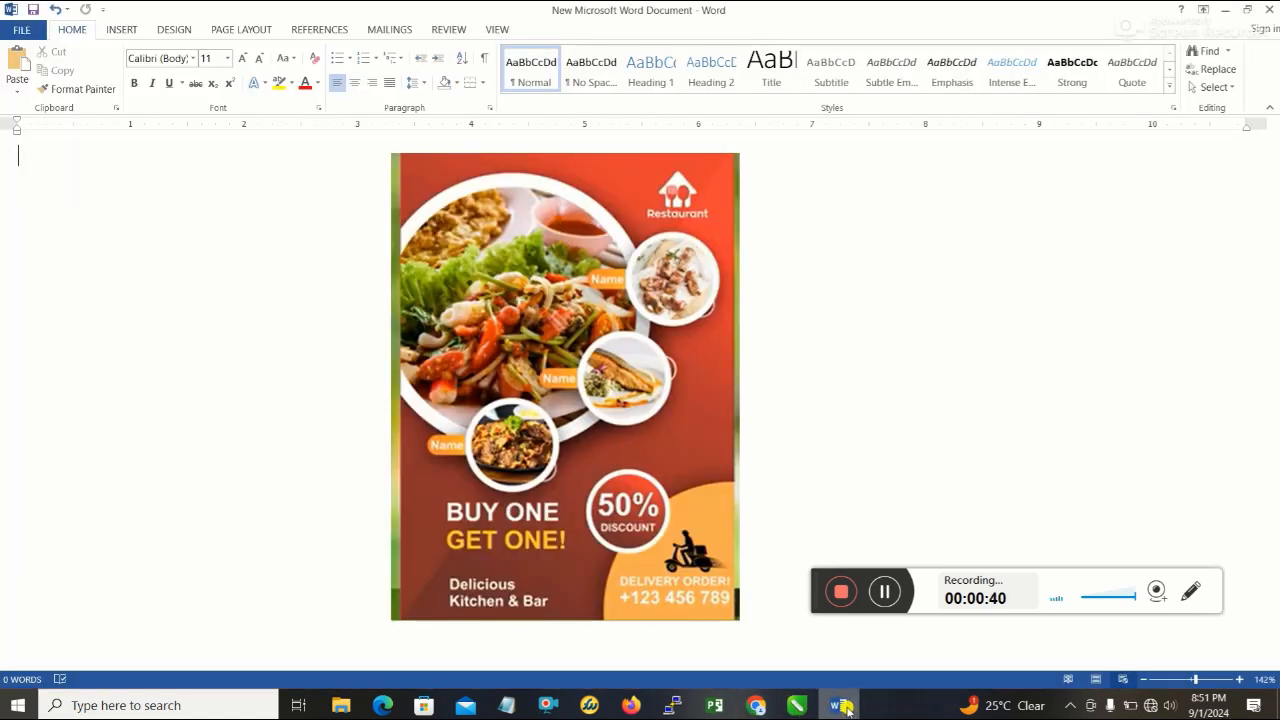
{"action": "left_click", "coordinate": [840, 706]}
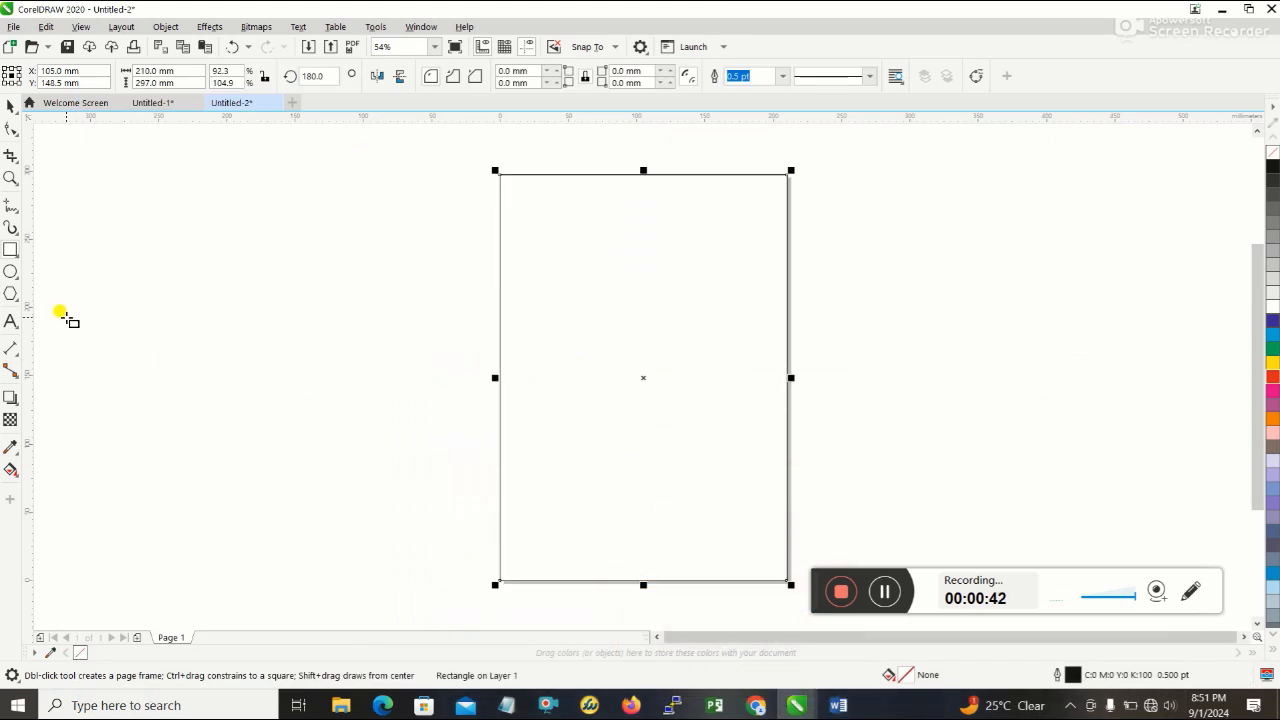
{"action": "left_click", "coordinate": [12, 272]}
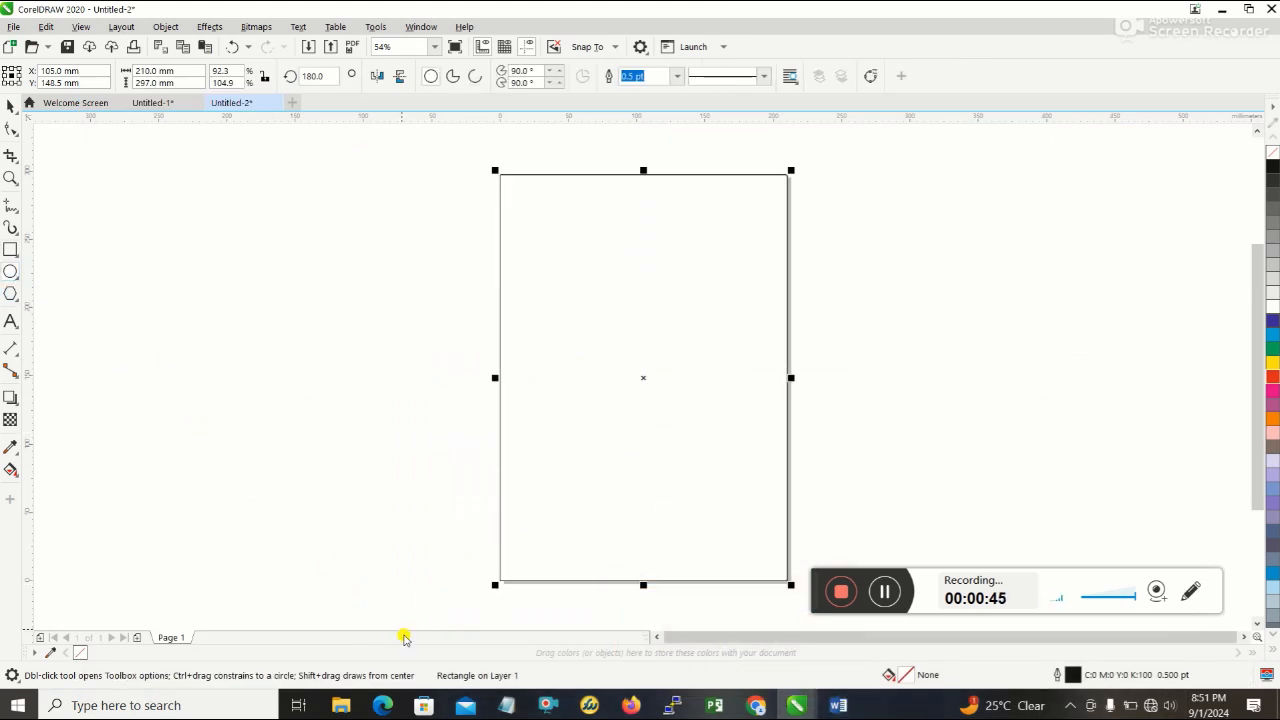
{"action": "left_click_drag", "start_coordinate": [252, 421], "coordinate": [389, 249]}
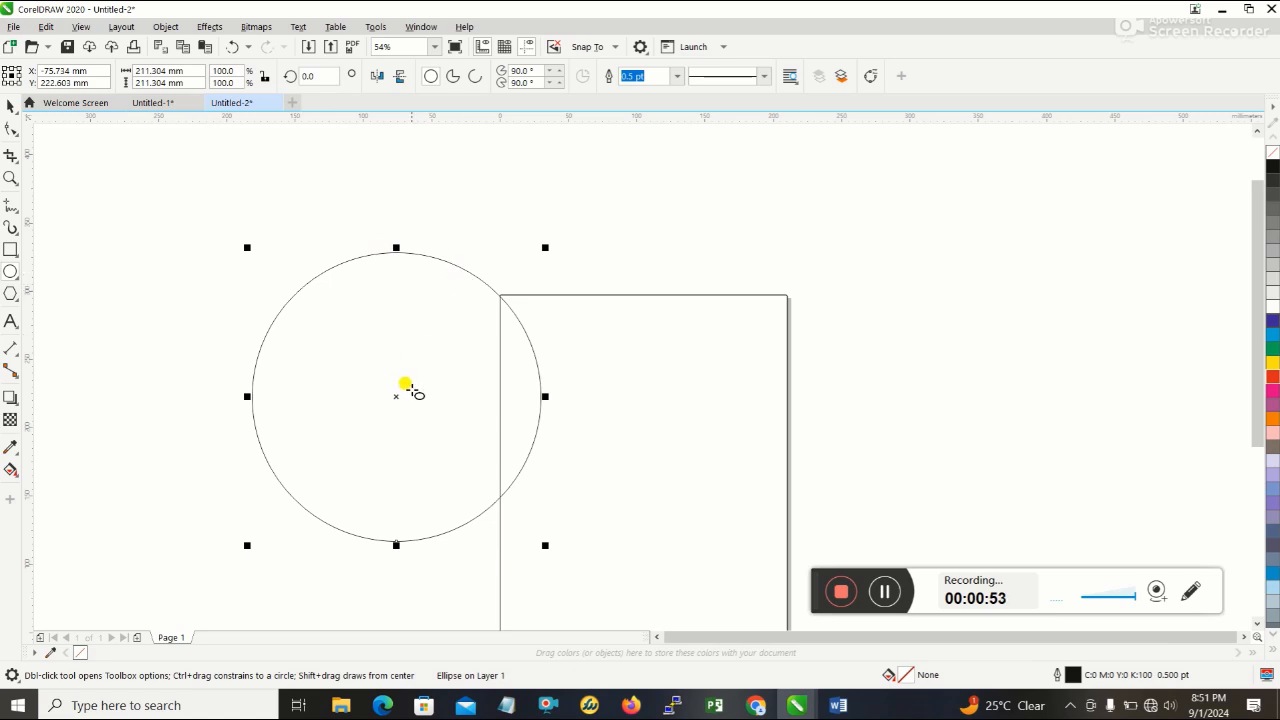
{"action": "left_click_drag", "start_coordinate": [397, 400], "coordinate": [274, 430]}
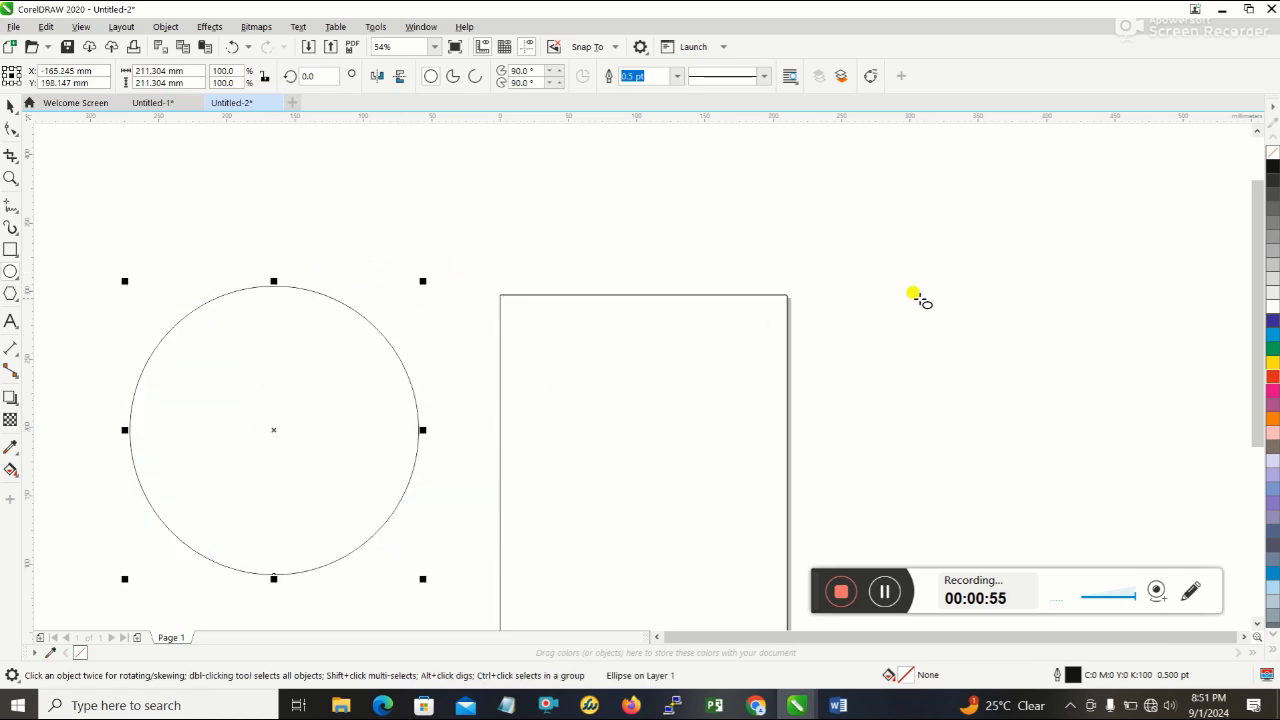
{"action": "scroll", "coordinate": [935, 300], "scroll_direction": "down", "scroll_amount": 2}
{"action": "scroll", "coordinate": [935, 300], "scroll_direction": "up", "scroll_amount": 2}
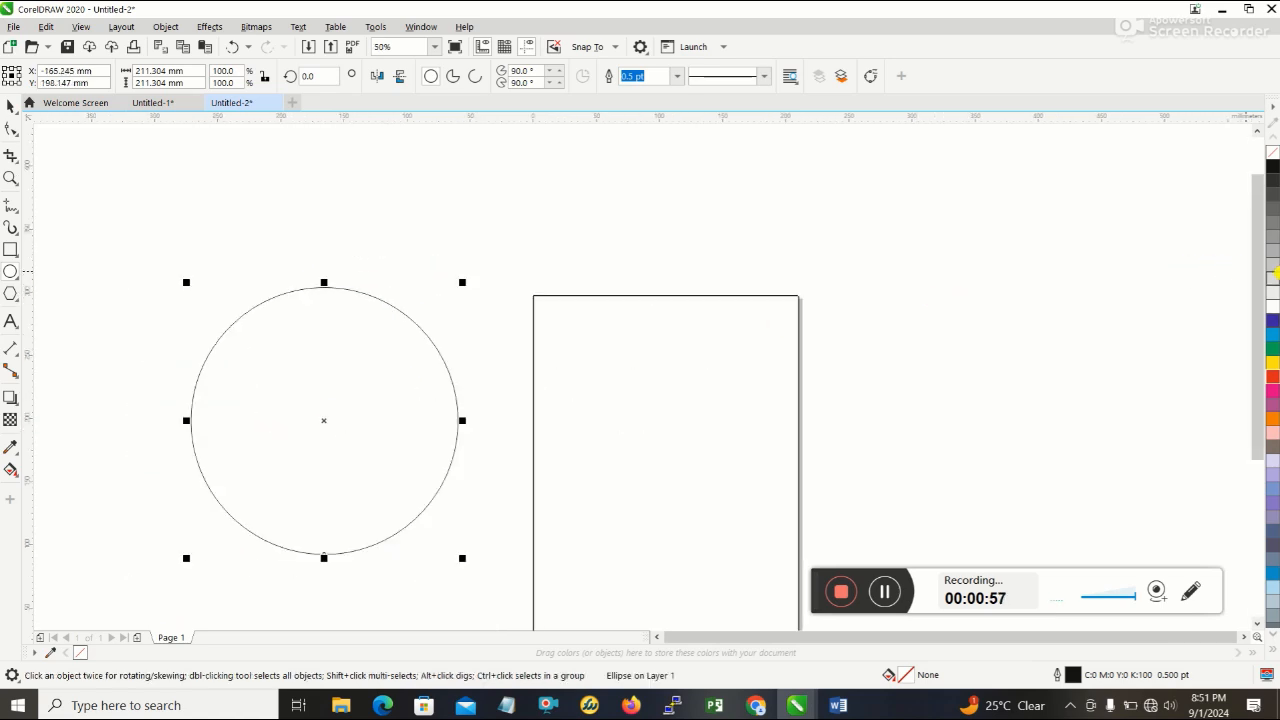
{"action": "left_click_drag", "start_coordinate": [1250, 290], "coordinate": [1252, 354]}
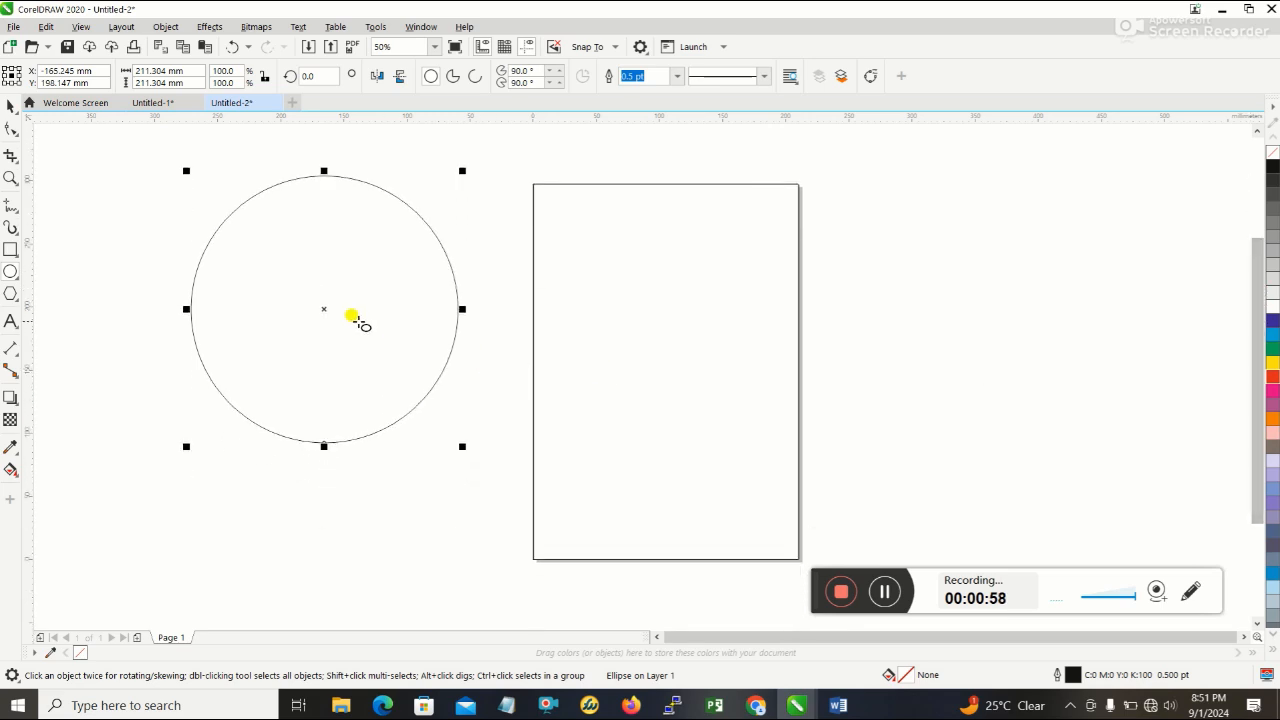
{"action": "left_click_drag", "start_coordinate": [322, 306], "coordinate": [282, 341]}
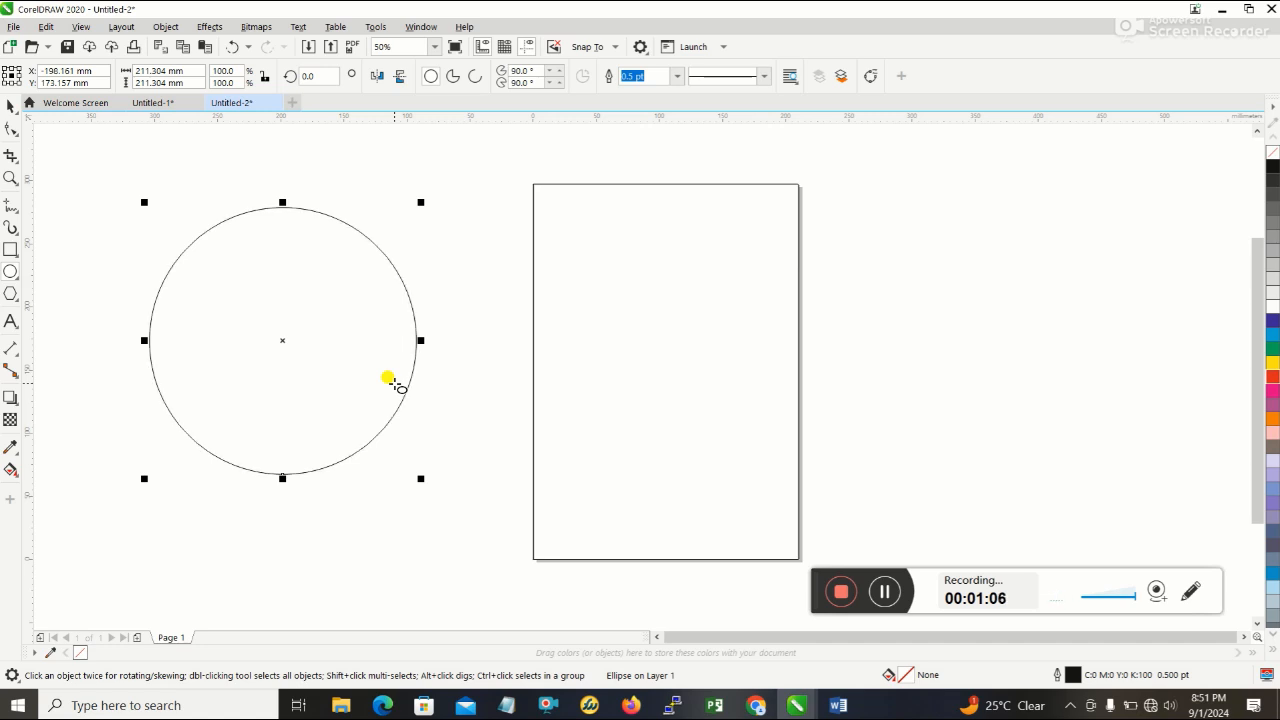
- Duplicate the circle, scale the copy to about 189 mm across and place it overlapping the original's lower part
{"action": "left_click_drag", "start_coordinate": [367, 236], "coordinate": [427, 265]}
{"action": "left_click", "coordinate": [232, 47]}
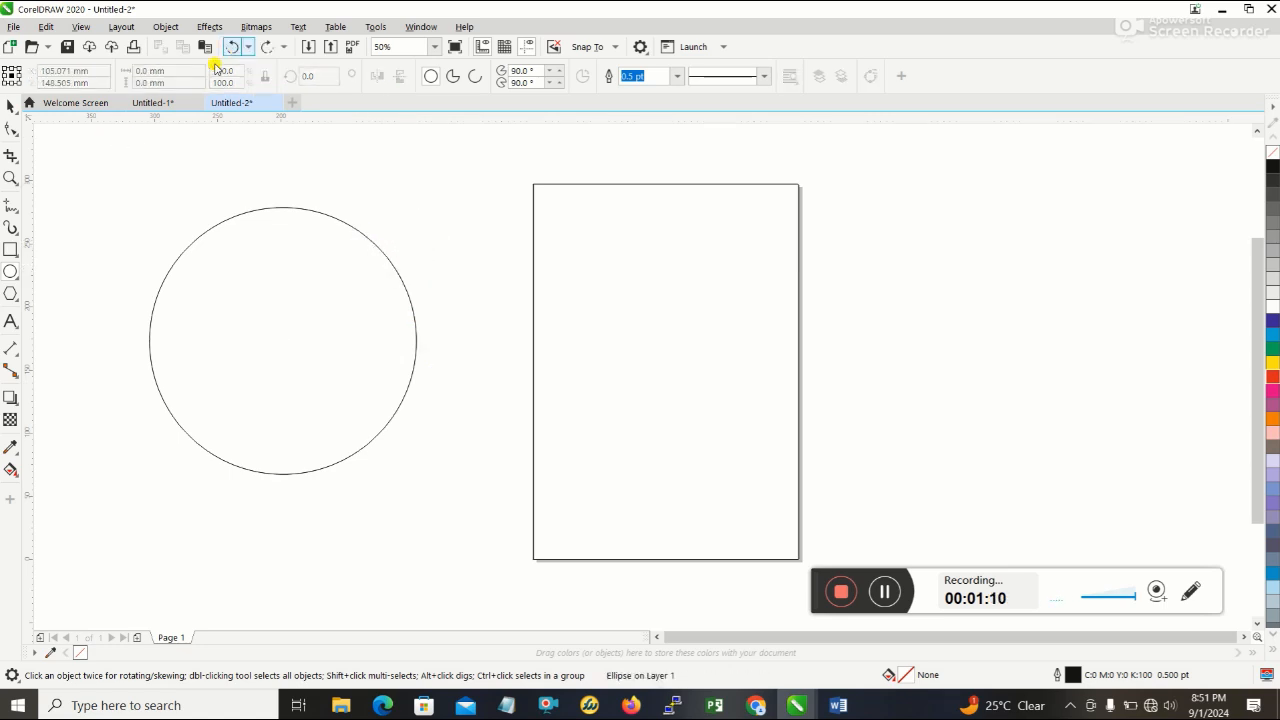
{"action": "left_click", "coordinate": [10, 105]}
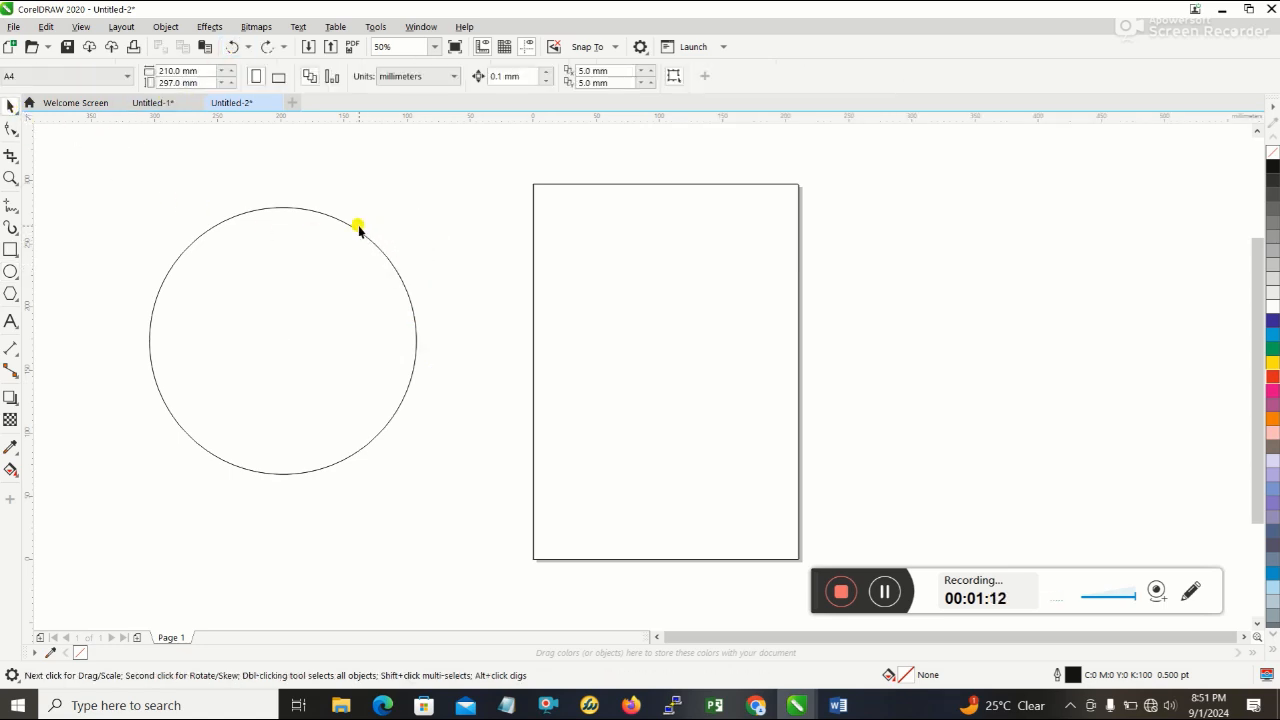
{"action": "left_click", "coordinate": [357, 230]}
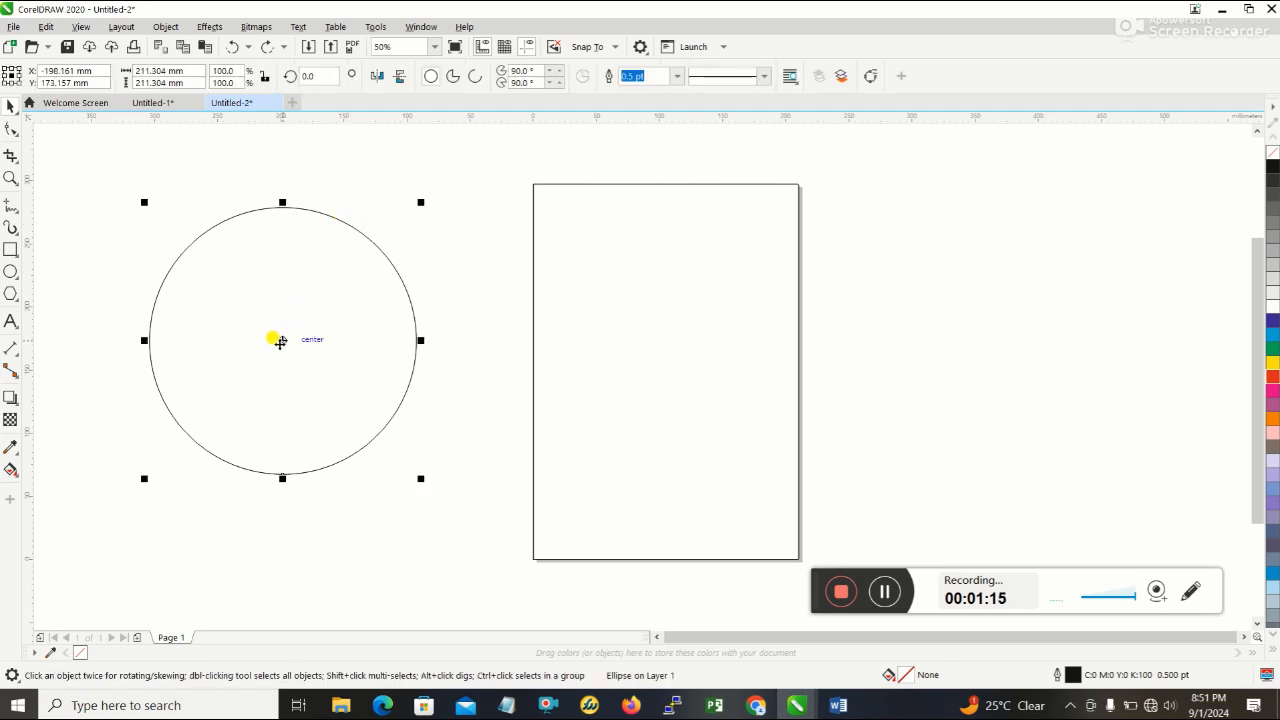
{"action": "left_click_drag", "start_coordinate": [278, 341], "coordinate": [381, 370]}
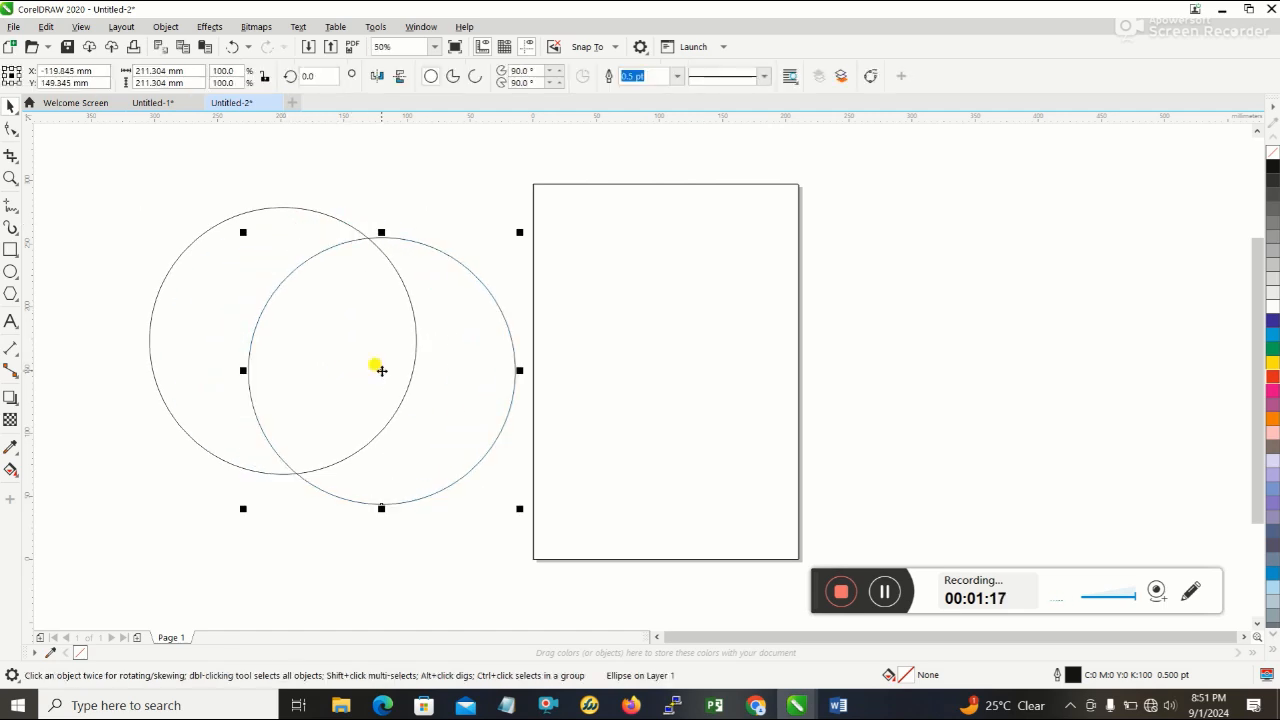
{"action": "left_click_drag", "start_coordinate": [522, 508], "coordinate": [491, 479]}
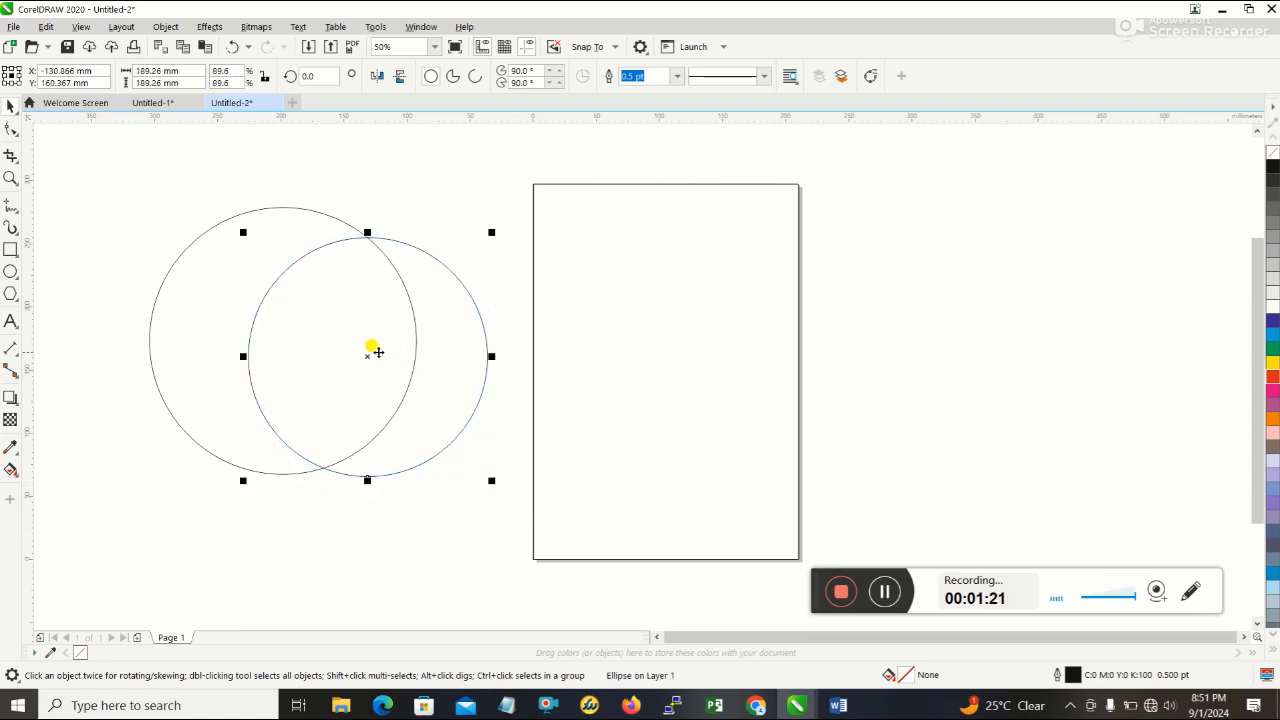
{"action": "left_click_drag", "start_coordinate": [363, 351], "coordinate": [291, 490]}
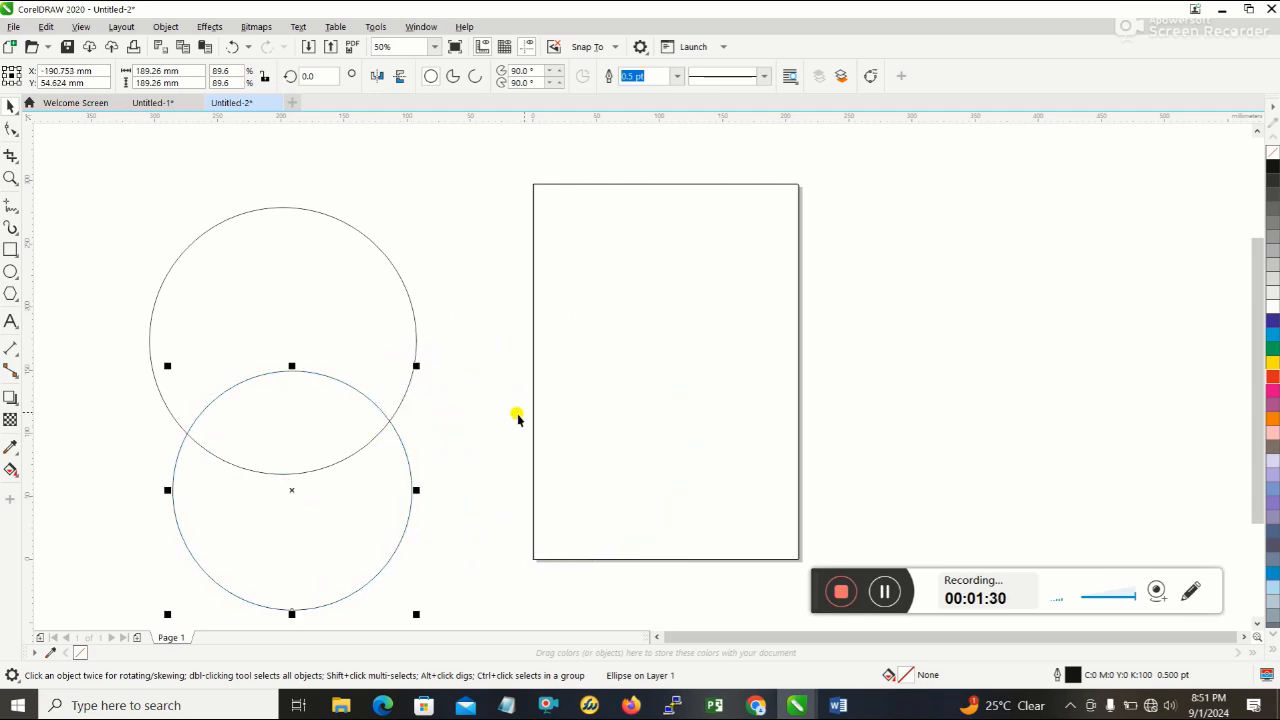
- Fill the page-sized rectangle with red (M100 Y100) and the larger circle with white
{"action": "left_click", "coordinate": [681, 248]}
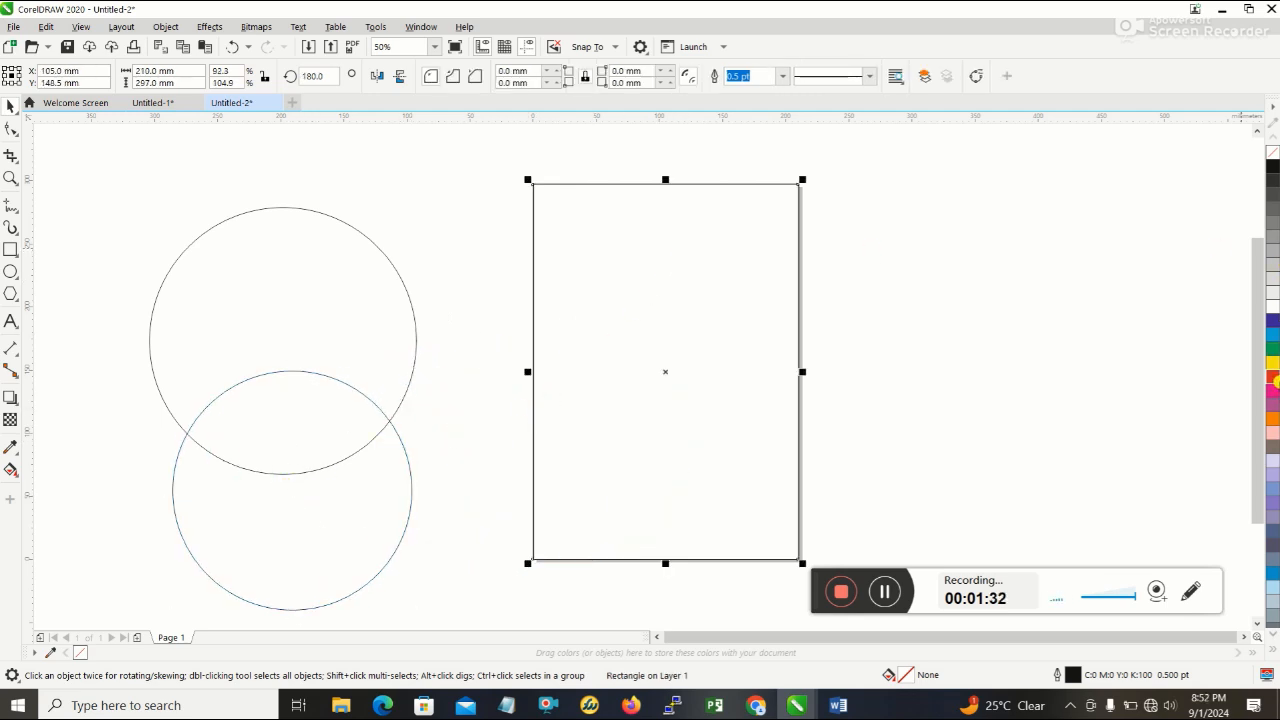
{"action": "left_click", "coordinate": [1275, 381]}
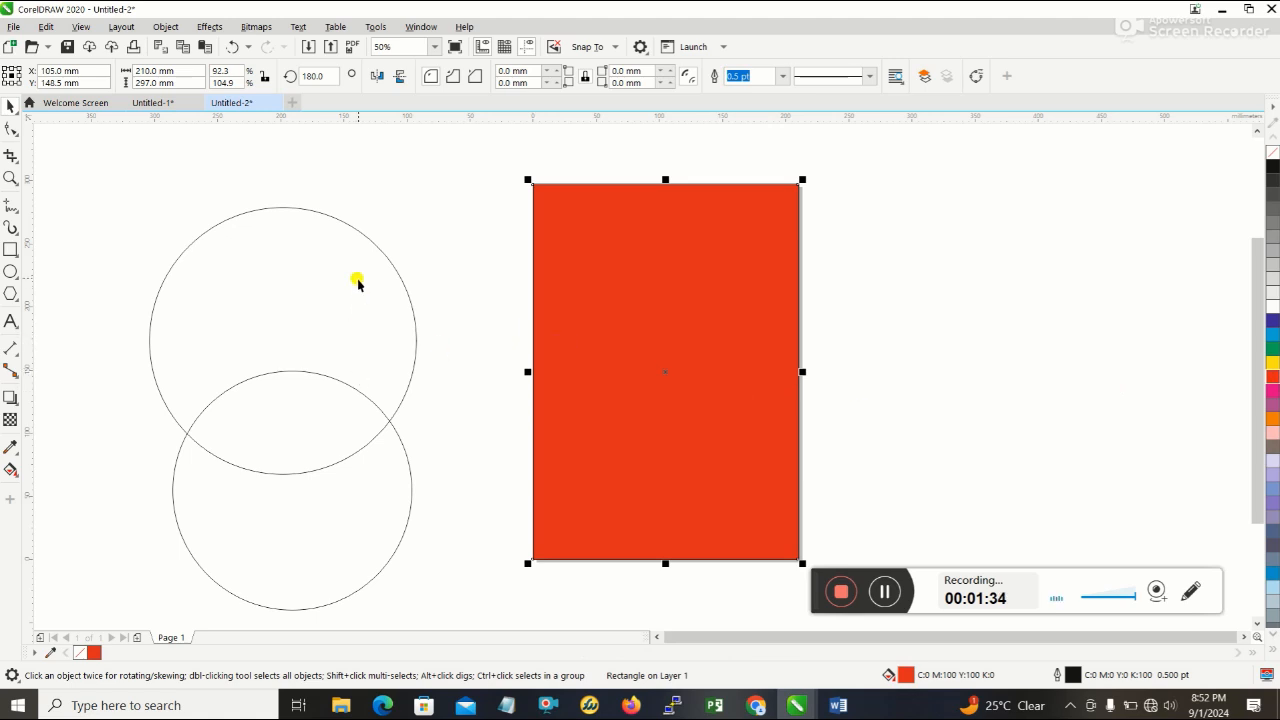
{"action": "left_click", "coordinate": [361, 232]}
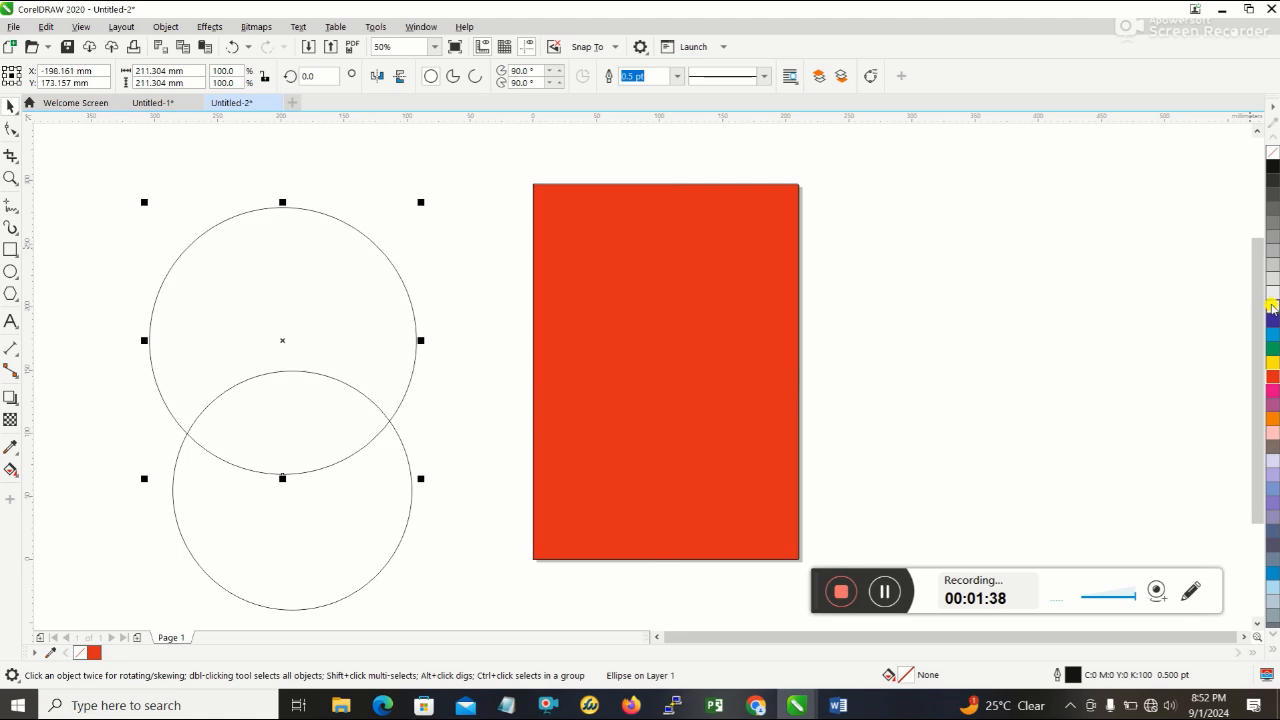
{"action": "left_click", "coordinate": [1272, 304]}
- Remove the outline from the larger white circle by setting its outline colour to none
{"action": "left_click", "coordinate": [334, 215]}
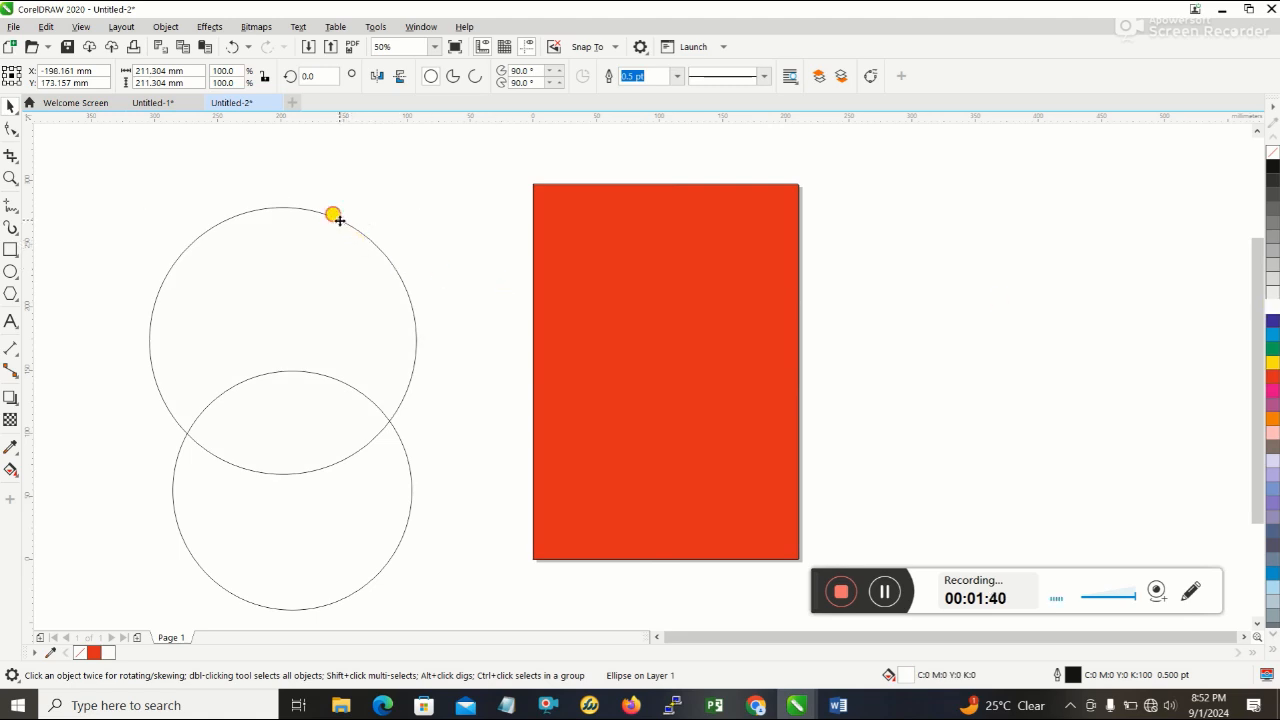
{"action": "left_click", "coordinate": [334, 216]}
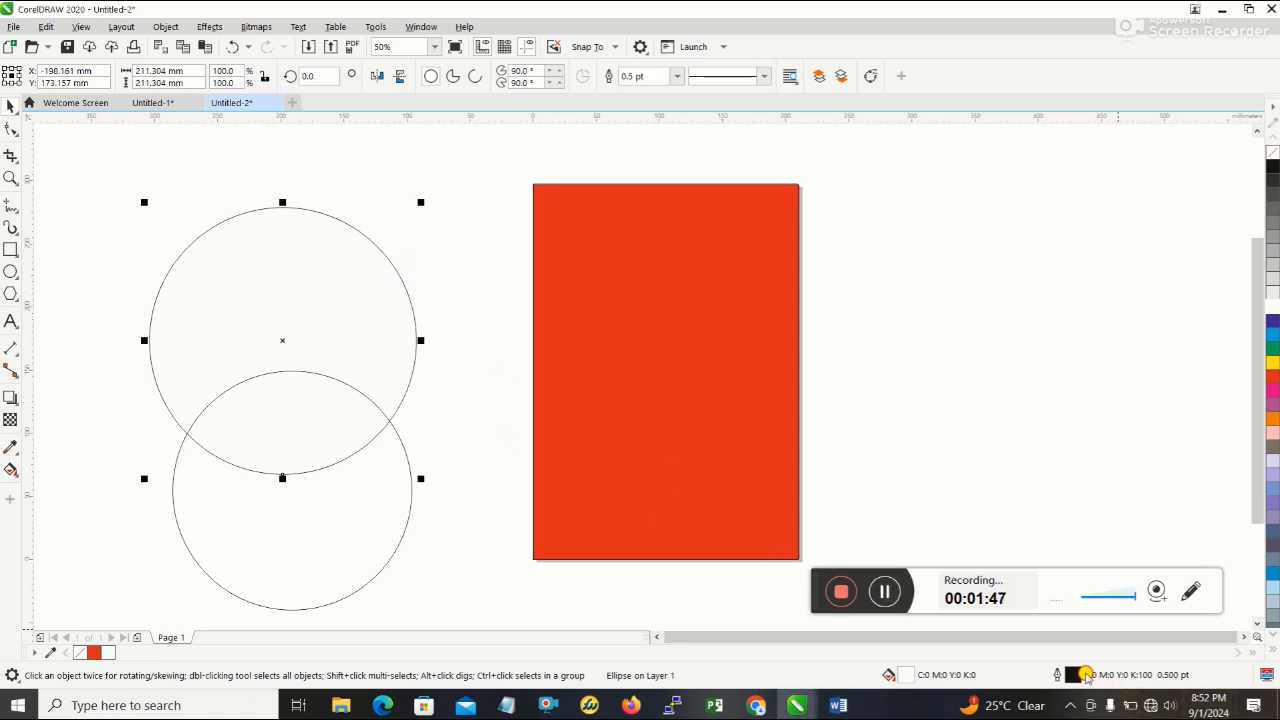
{"action": "double_click", "coordinate": [1077, 675]}
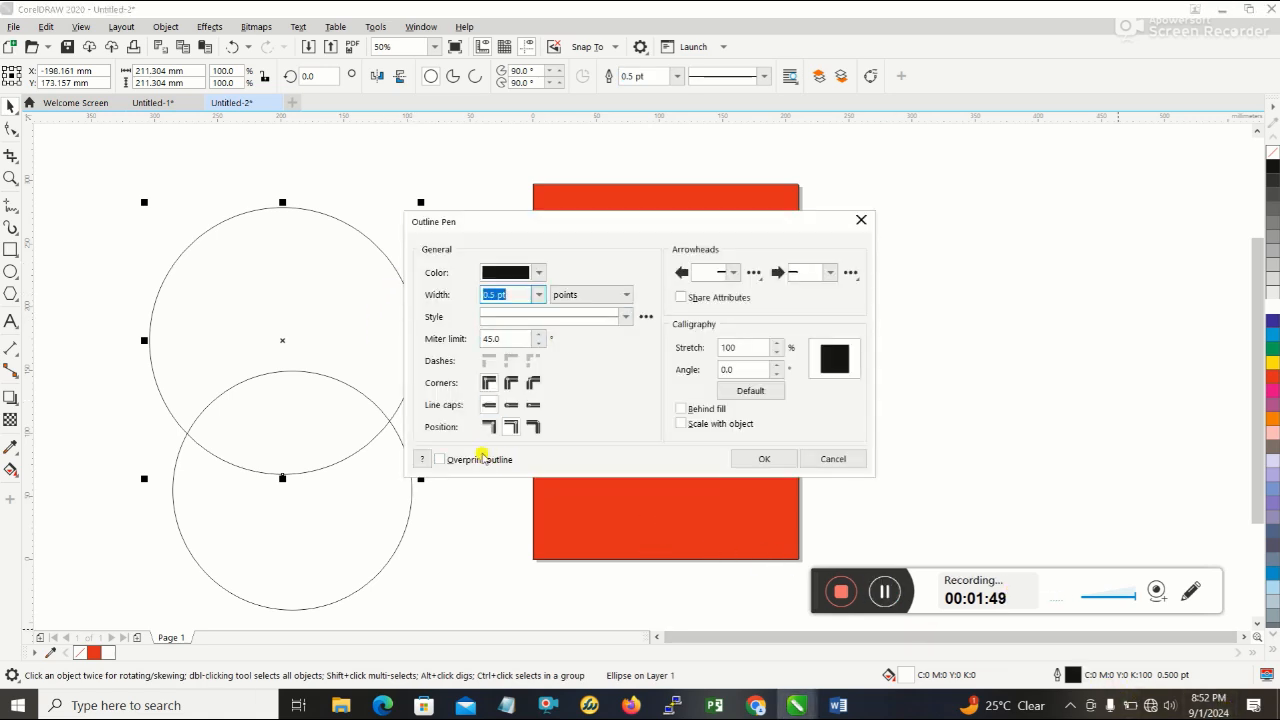
{"action": "left_click", "coordinate": [532, 273]}
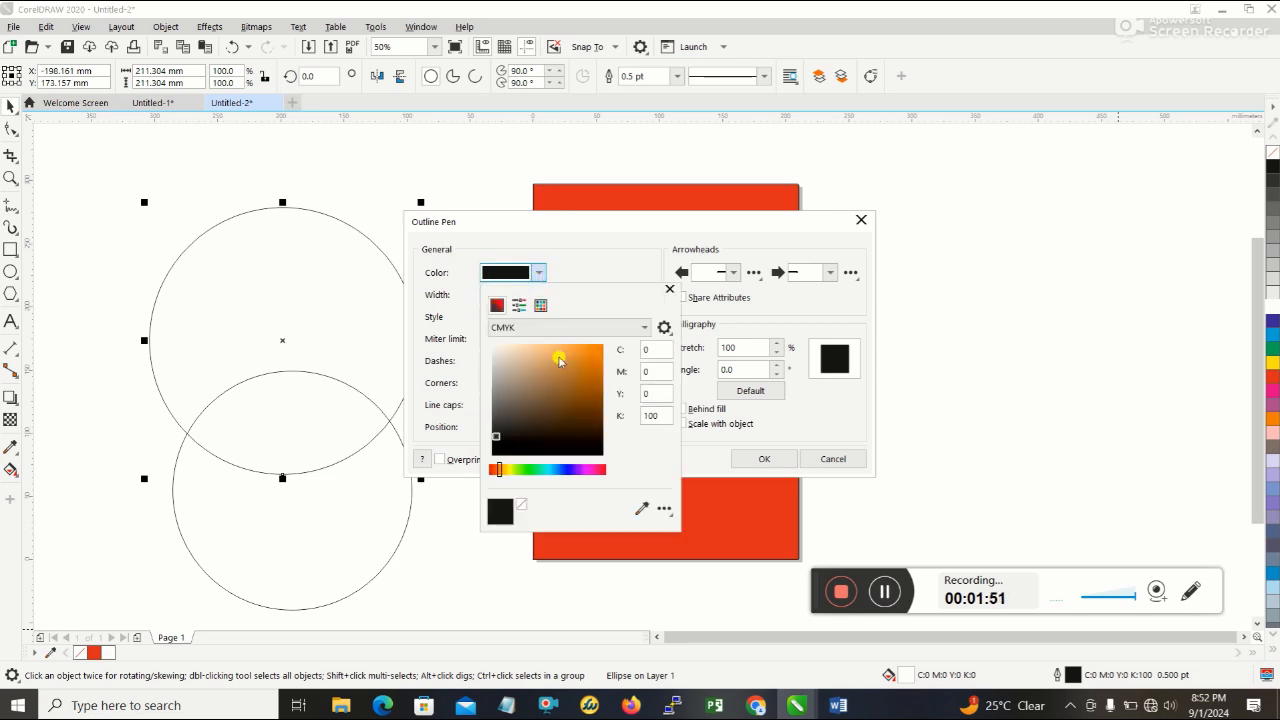
{"action": "left_click", "coordinate": [522, 510]}
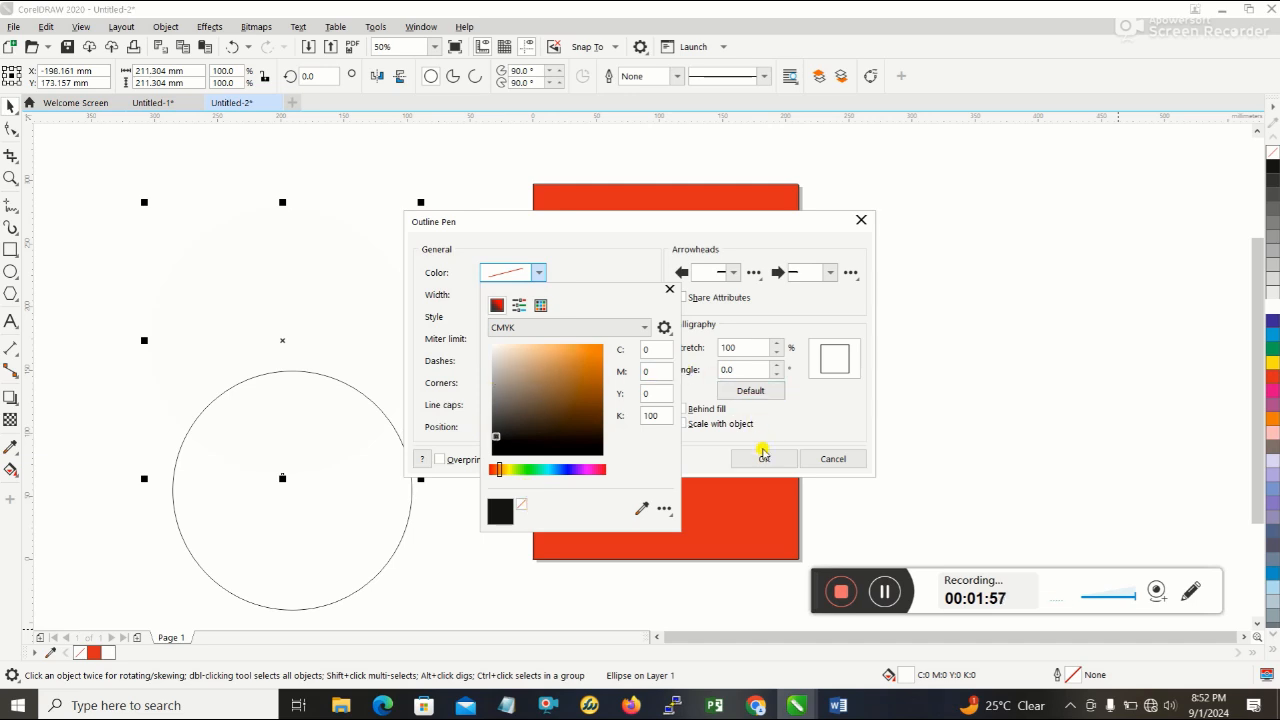
{"action": "left_click", "coordinate": [763, 459]}
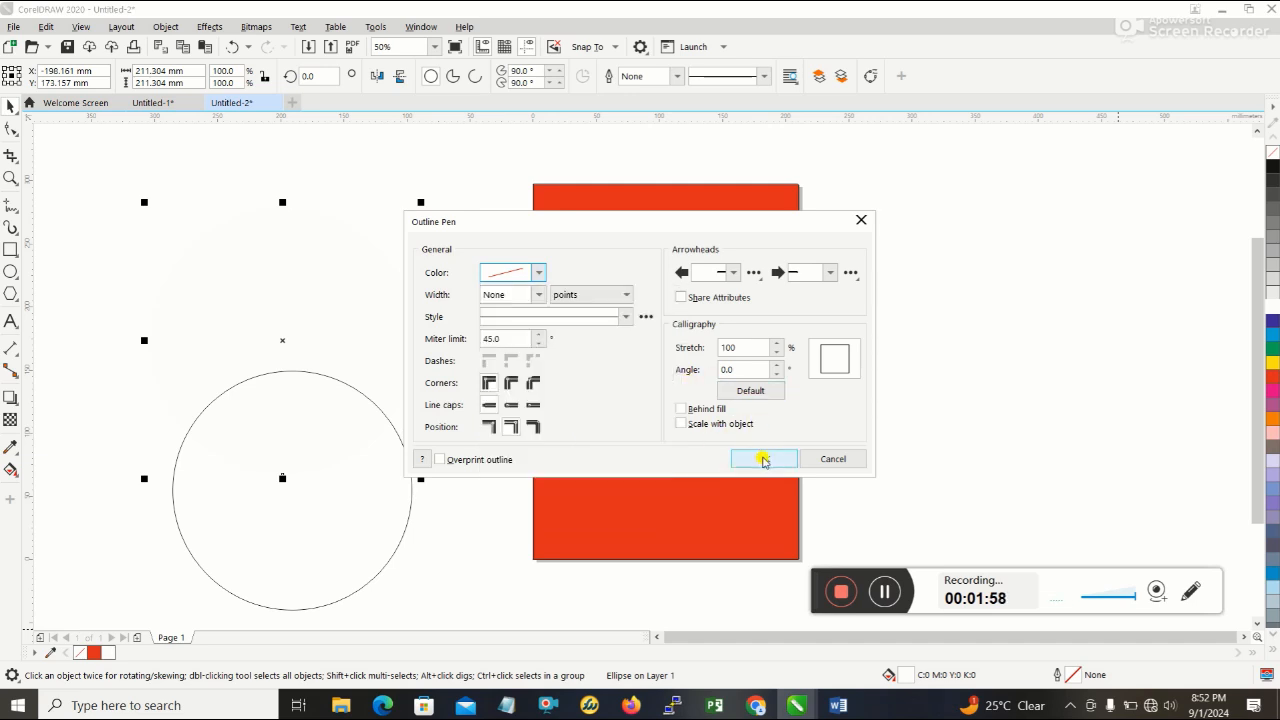
{"action": "left_click", "coordinate": [763, 459]}
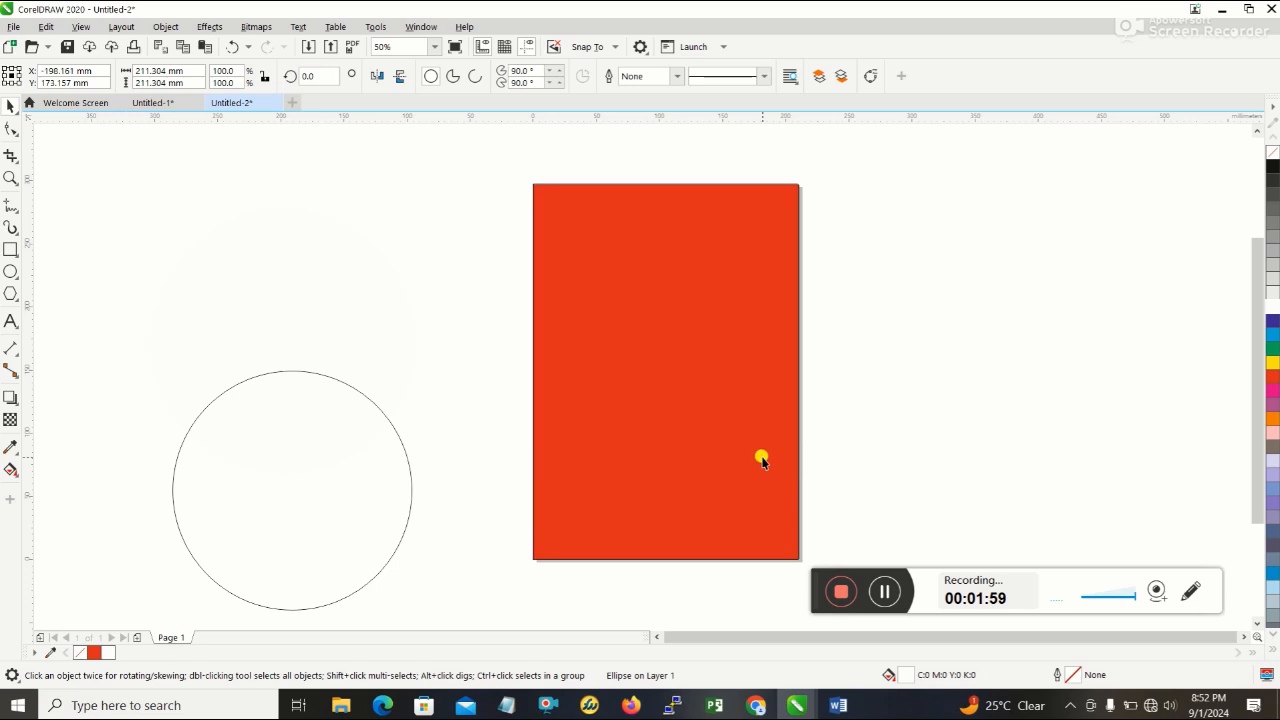
- Centre the smaller circle on the larger white circle and compare the arrangement with the flyer reference in Word
{"action": "left_click", "coordinate": [316, 432]}
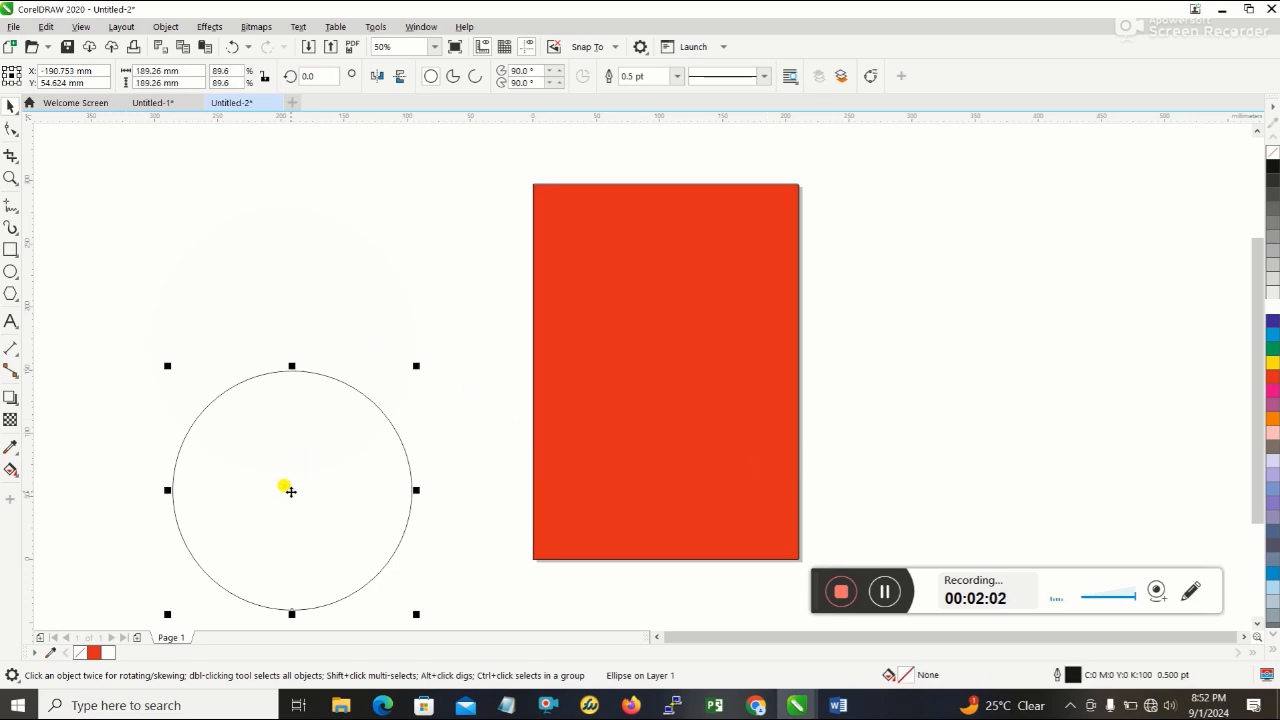
{"action": "left_click_drag", "start_coordinate": [291, 491], "coordinate": [282, 340]}
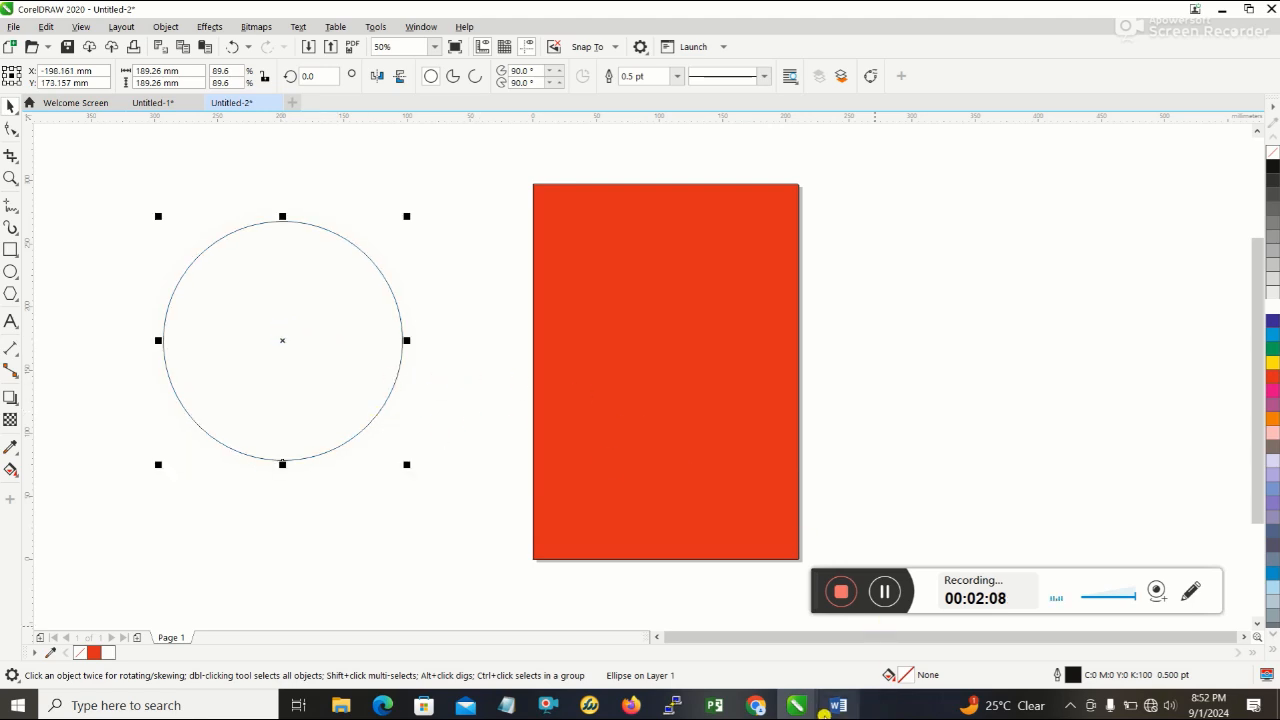
{"action": "left_click", "coordinate": [839, 706]}
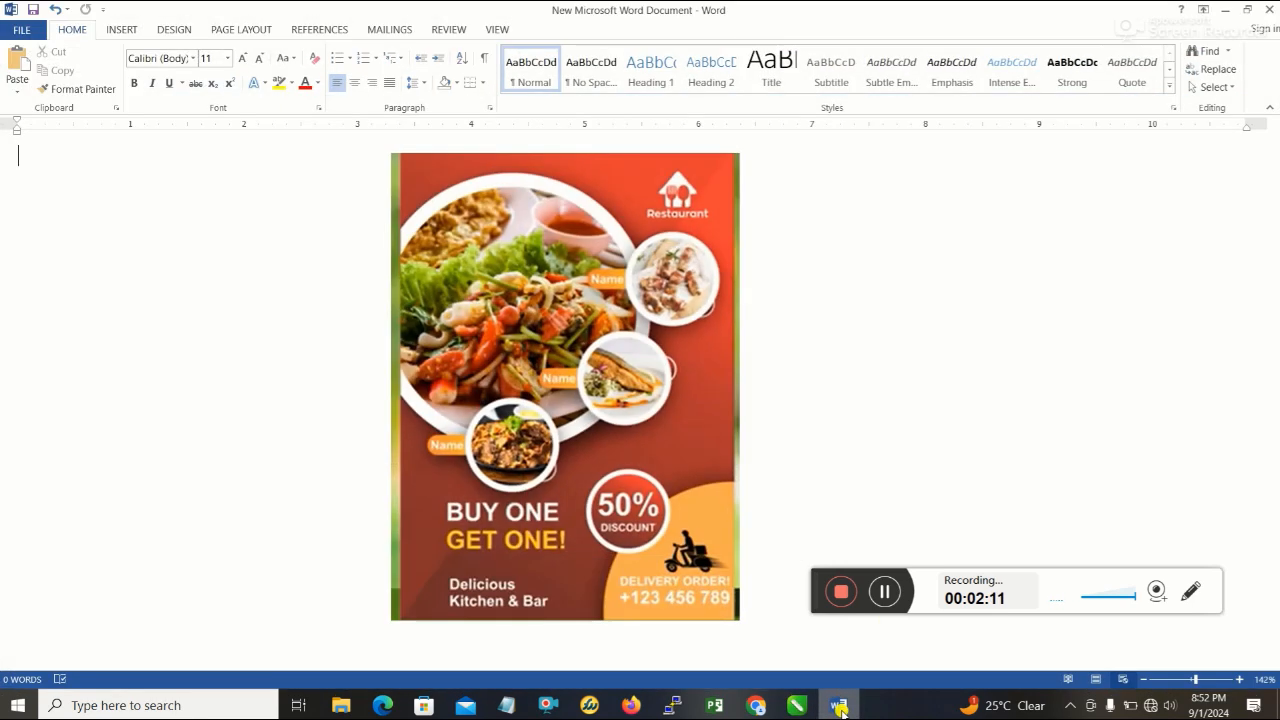
{"action": "left_click", "coordinate": [839, 706]}
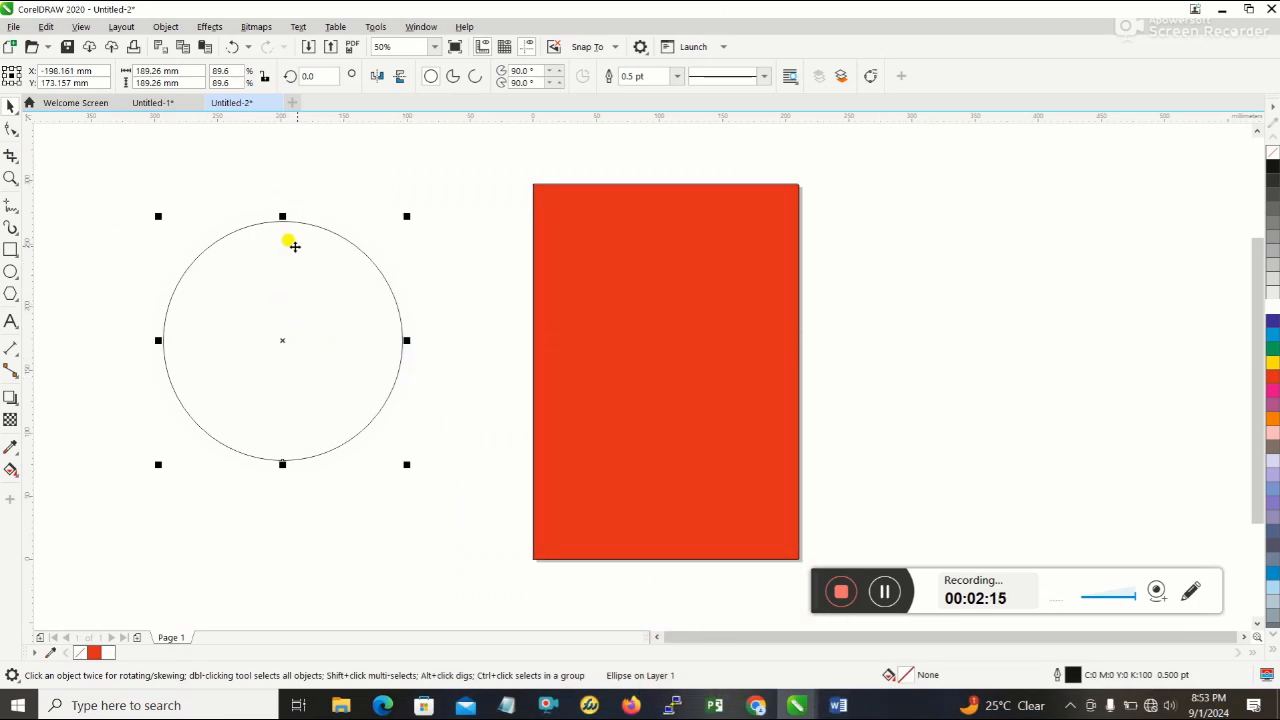
- Move the smaller circle off the white one and set its outline colour to orange (C0 M73 Y100 K1)
{"action": "left_click_drag", "start_coordinate": [281, 339], "coordinate": [399, 366]}
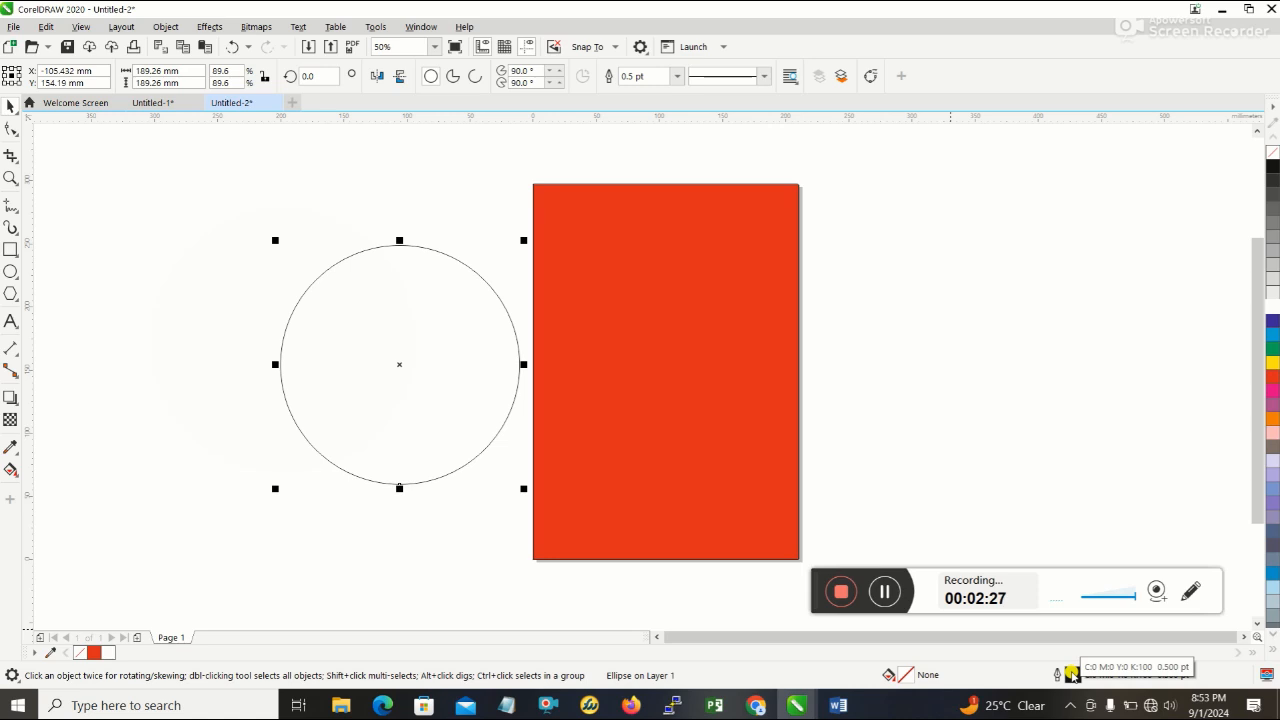
{"action": "double_click", "coordinate": [1070, 674]}
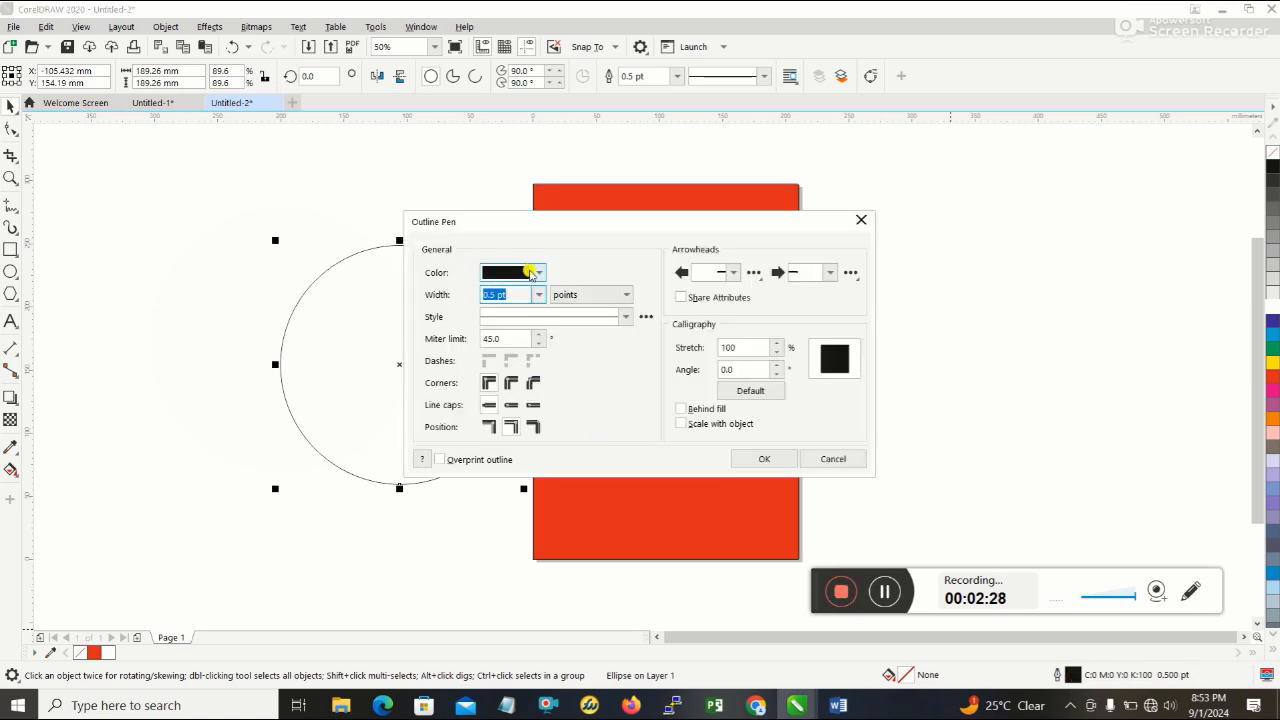
{"action": "left_click", "coordinate": [531, 273]}
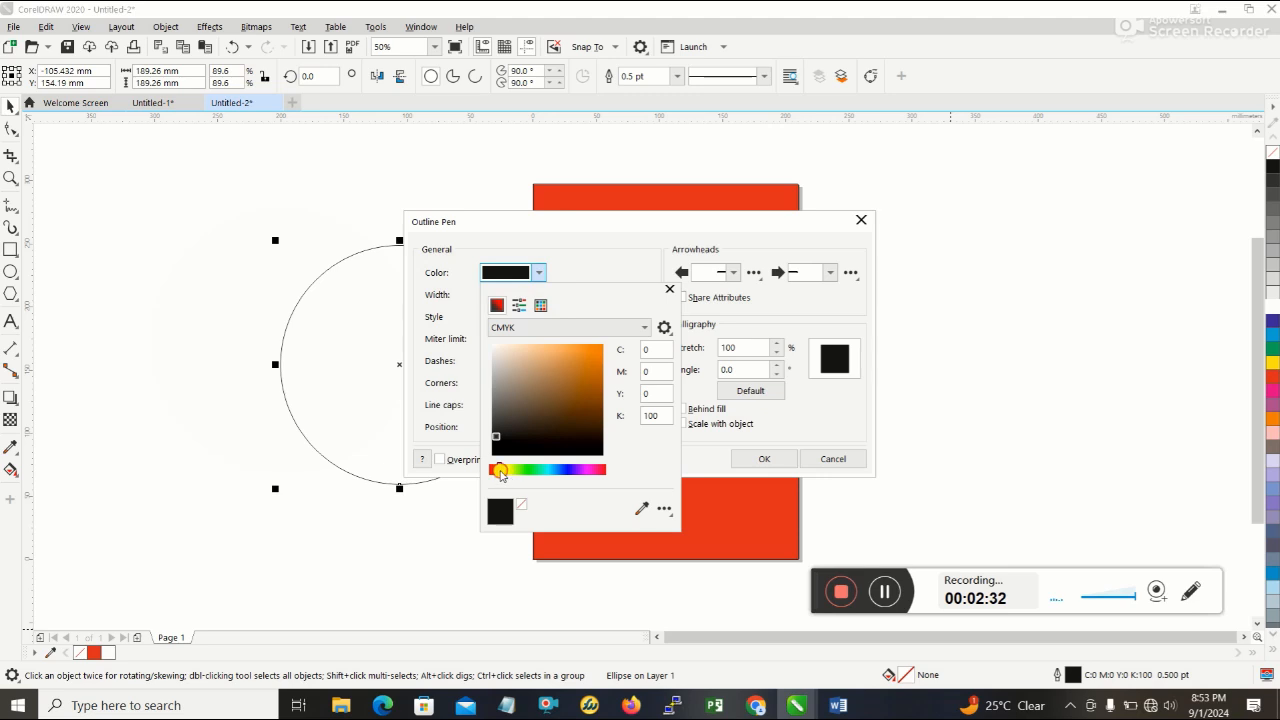
{"action": "mouse_move", "coordinate": [500, 473]}
{"action": "left_mouse_down"}
{"action": "mouse_move", "coordinate": [547, 474]}
{"action": "mouse_move", "coordinate": [497, 474]}
{"action": "mouse_move", "coordinate": [602, 356]}
{"action": "left_mouse_up"}
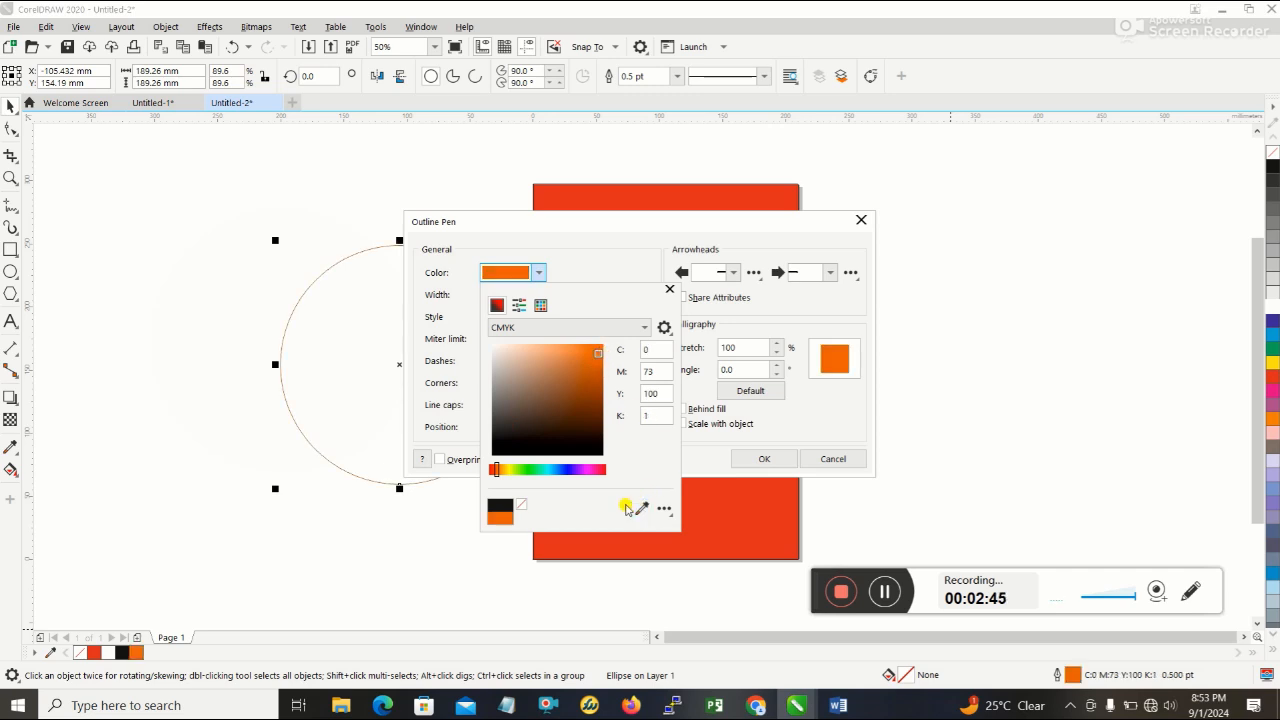
{"action": "left_click", "coordinate": [754, 462]}
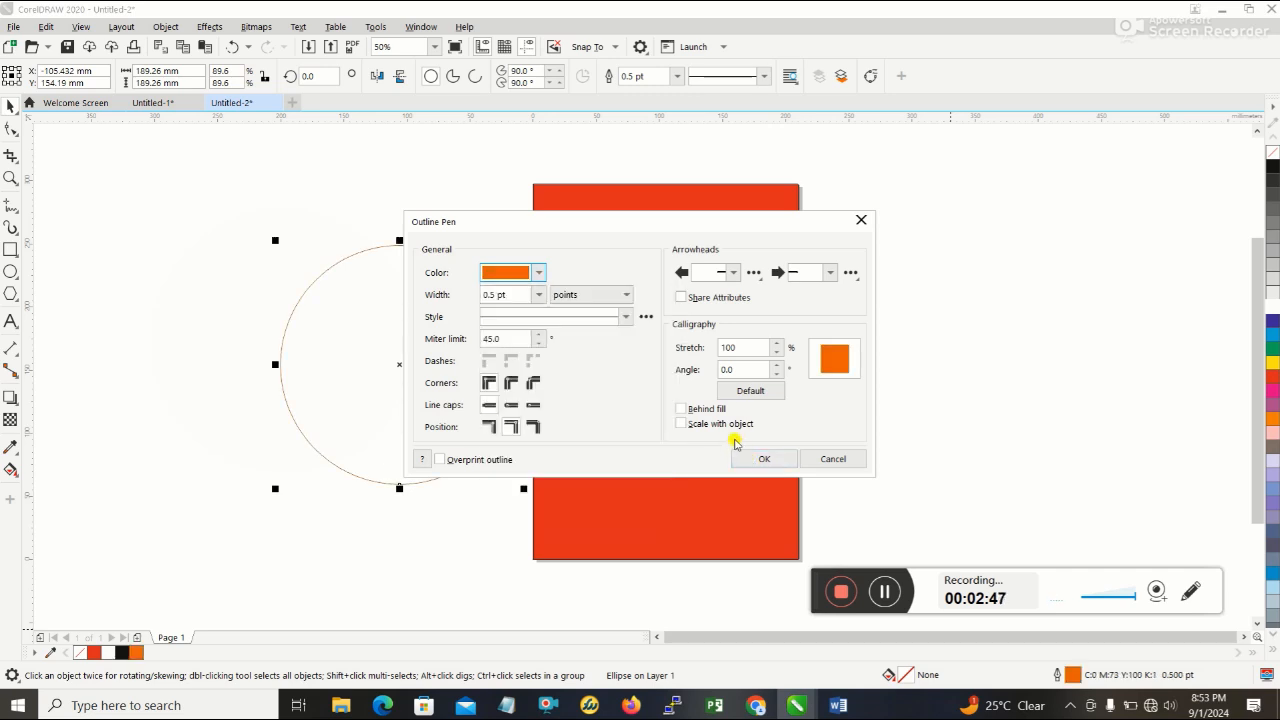
{"action": "left_click", "coordinate": [760, 463]}
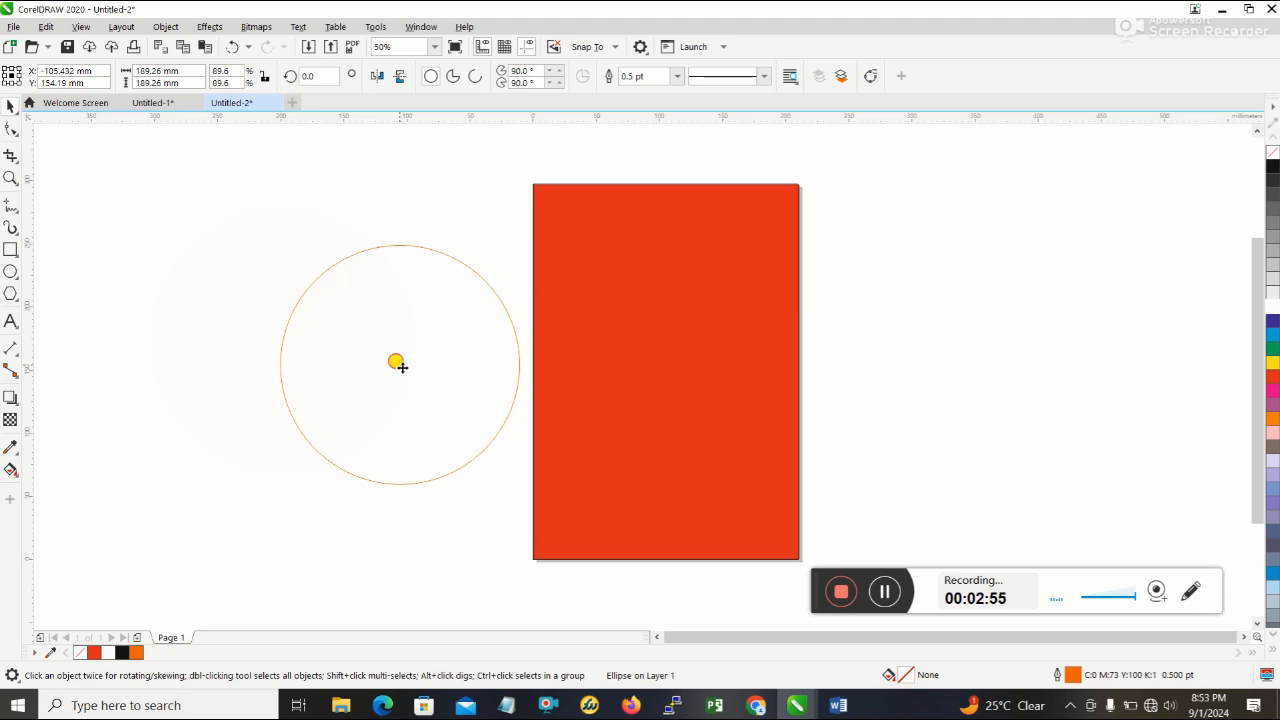
- Import the Ekpang-Nkukwo-1-removebg-preview image and place it on the pasteboard below the orange-outlined circle
{"action": "left_click_drag", "start_coordinate": [398, 365], "coordinate": [293, 305]}
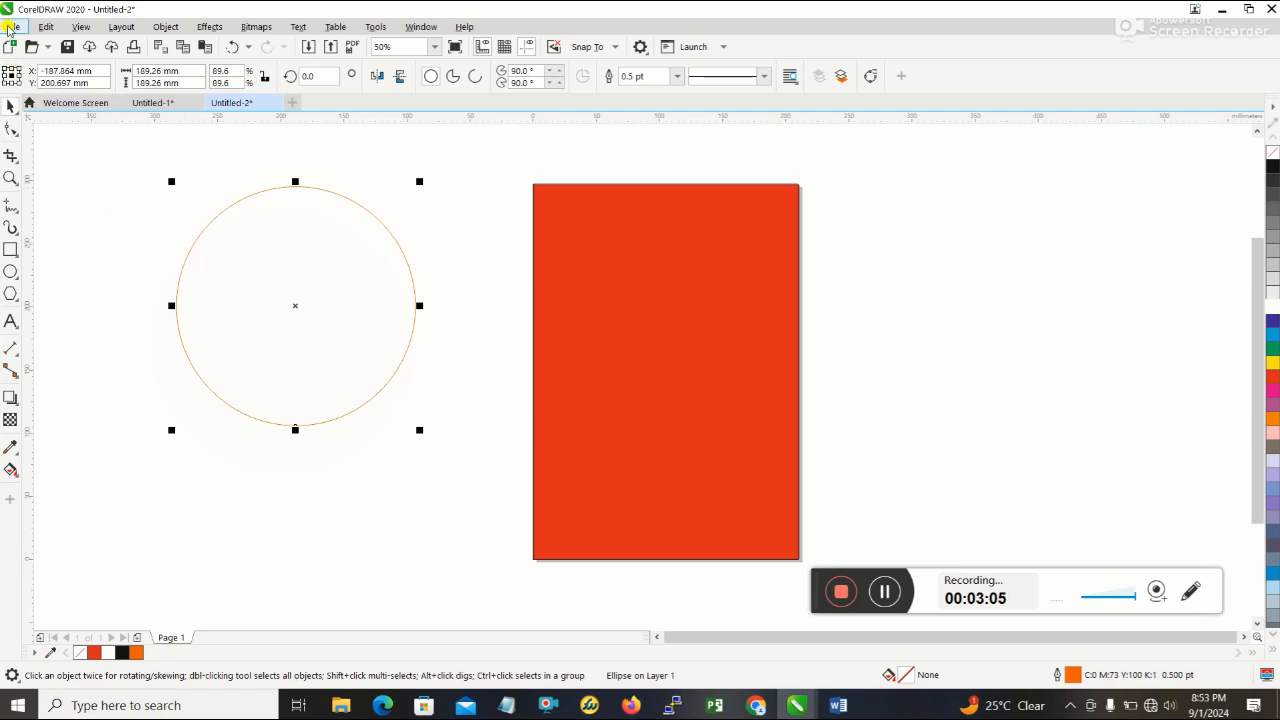
{"action": "left_click", "coordinate": [13, 26]}
{"action": "left_click", "coordinate": [42, 289]}
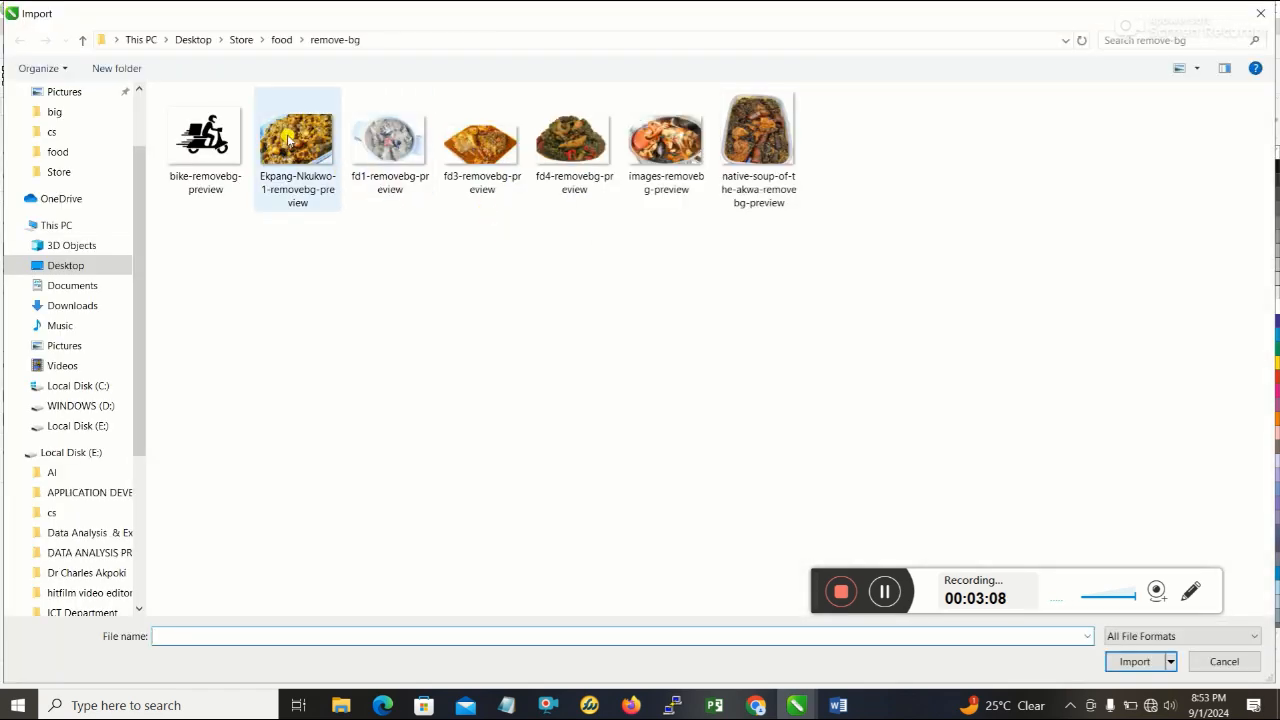
{"action": "left_click", "coordinate": [290, 137]}
{"action": "double_click", "coordinate": [290, 137]}
{"action": "left_click", "coordinate": [176, 443]}
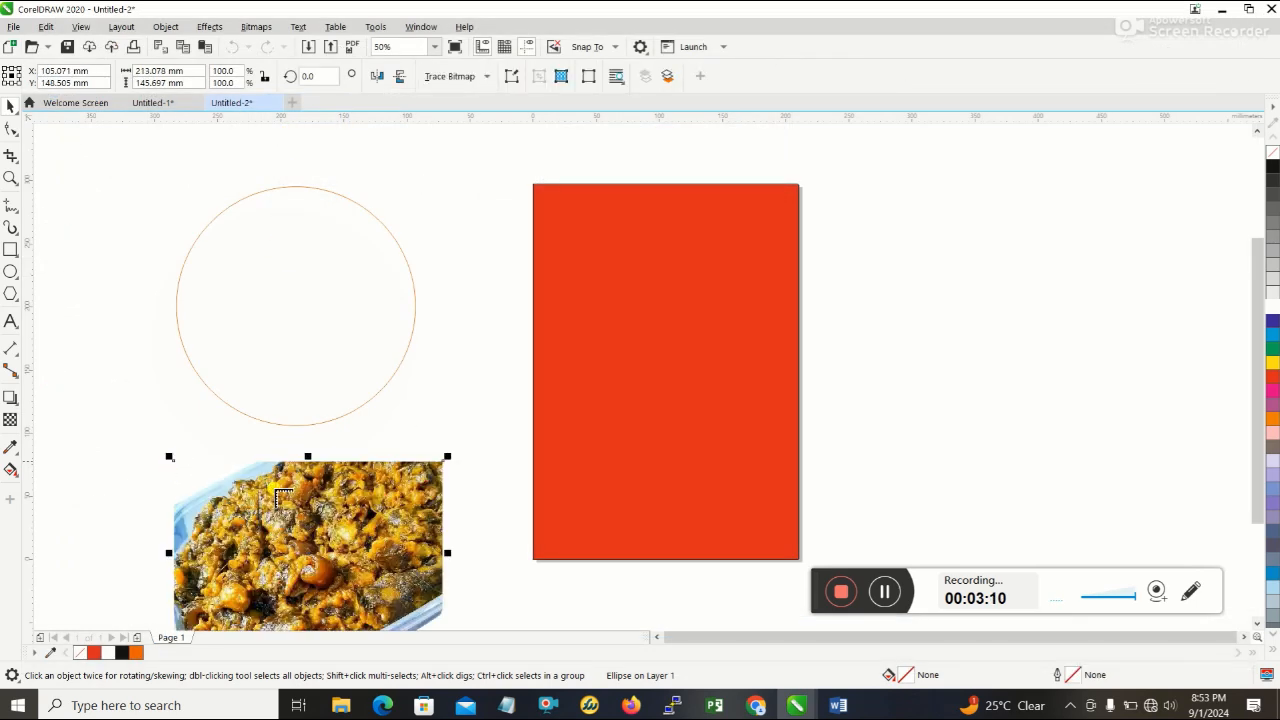
- PowerClip the imported food image inside the orange-outlined circle
{"action": "right_click", "coordinate": [317, 461]}
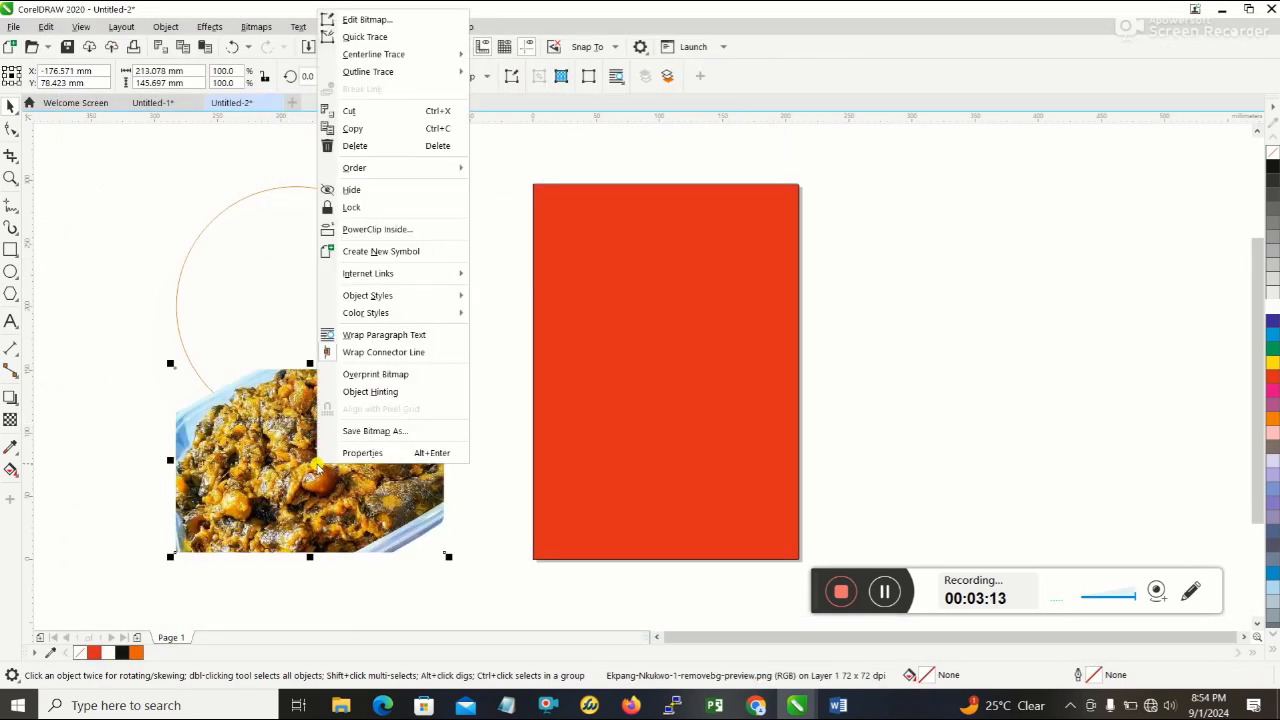
{"action": "left_click", "coordinate": [311, 283]}
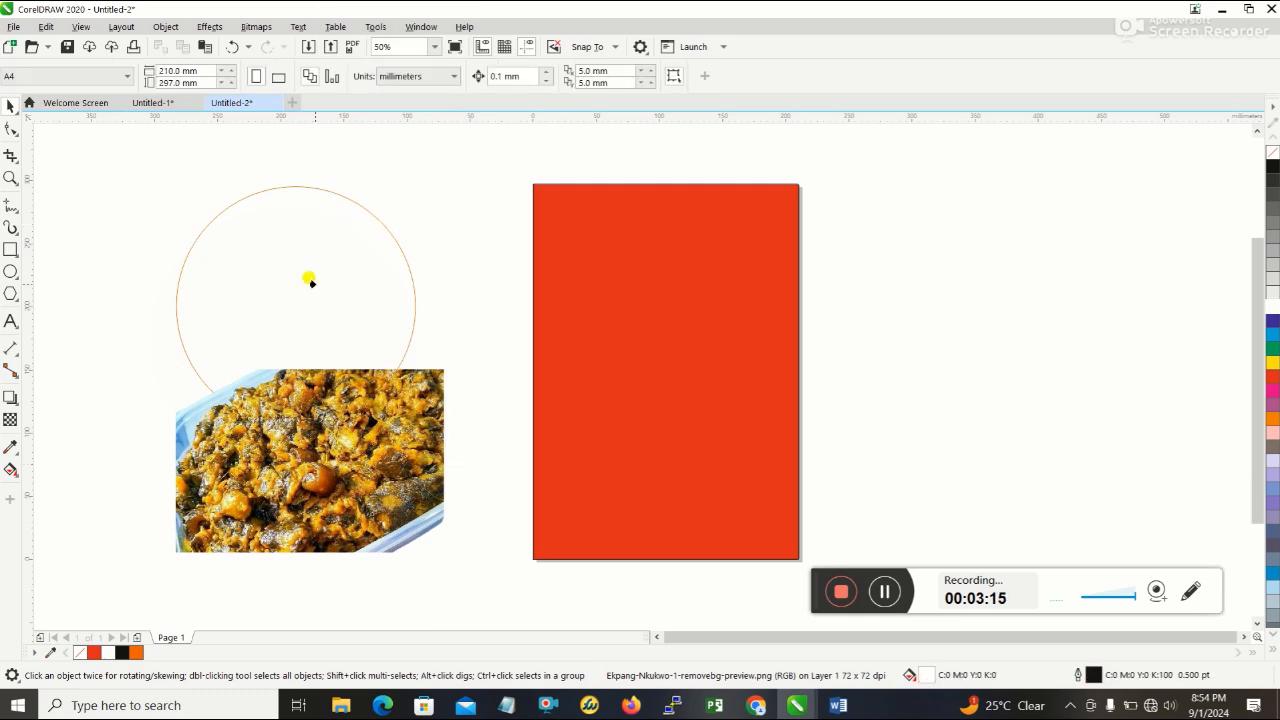
{"action": "left_click", "coordinate": [256, 279]}
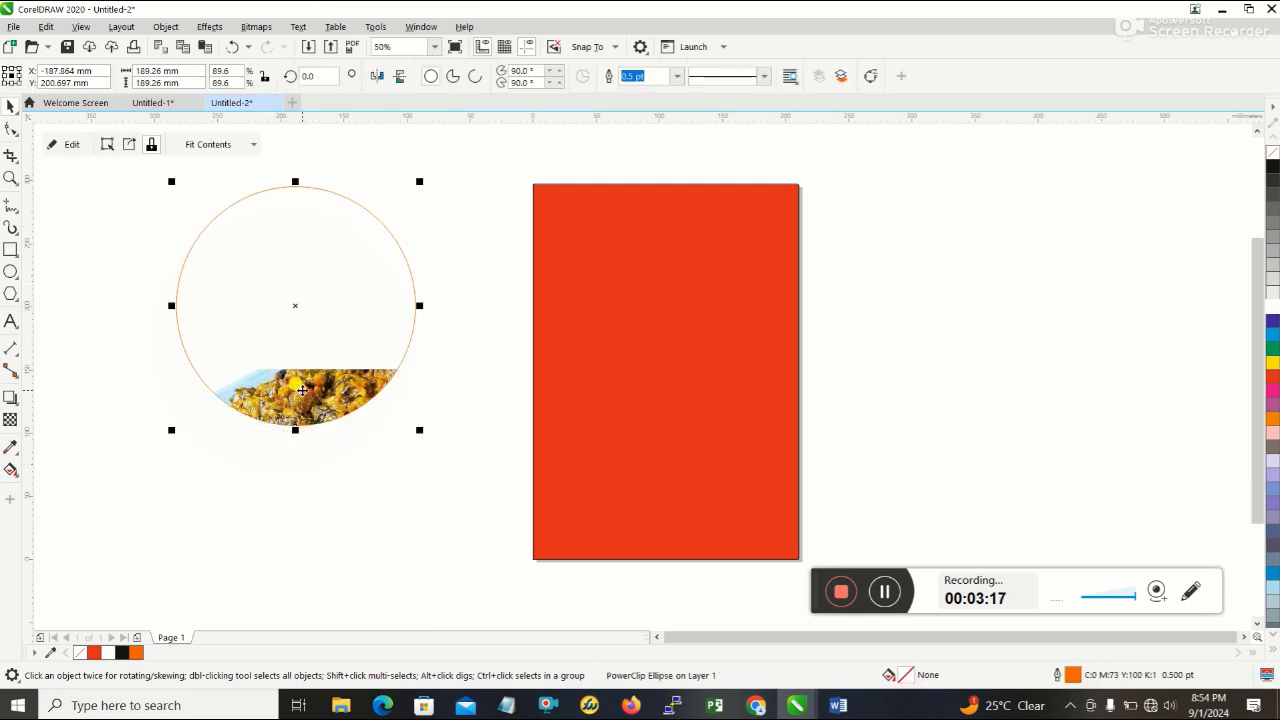
- Reposition the clipped food image and stretch its height so that it fills the whole circle
{"action": "left_click", "coordinate": [107, 144]}
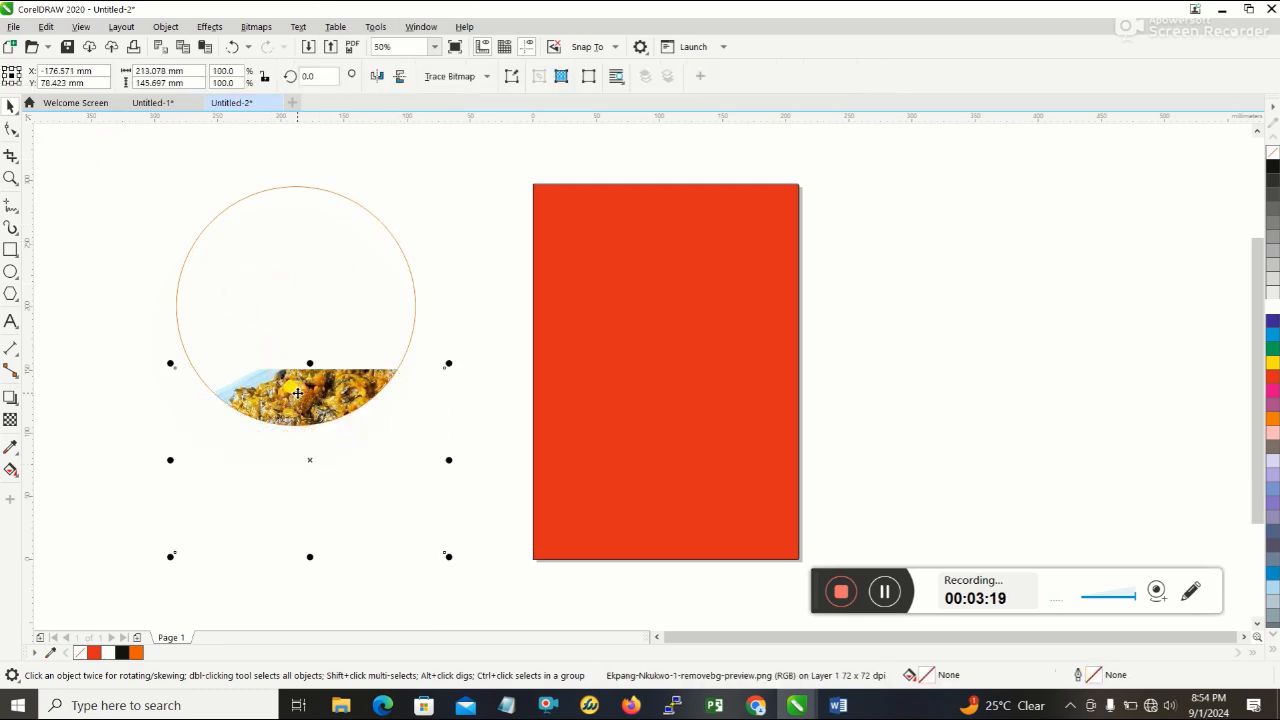
{"action": "left_click_drag", "start_coordinate": [277, 302], "coordinate": [278, 215]}
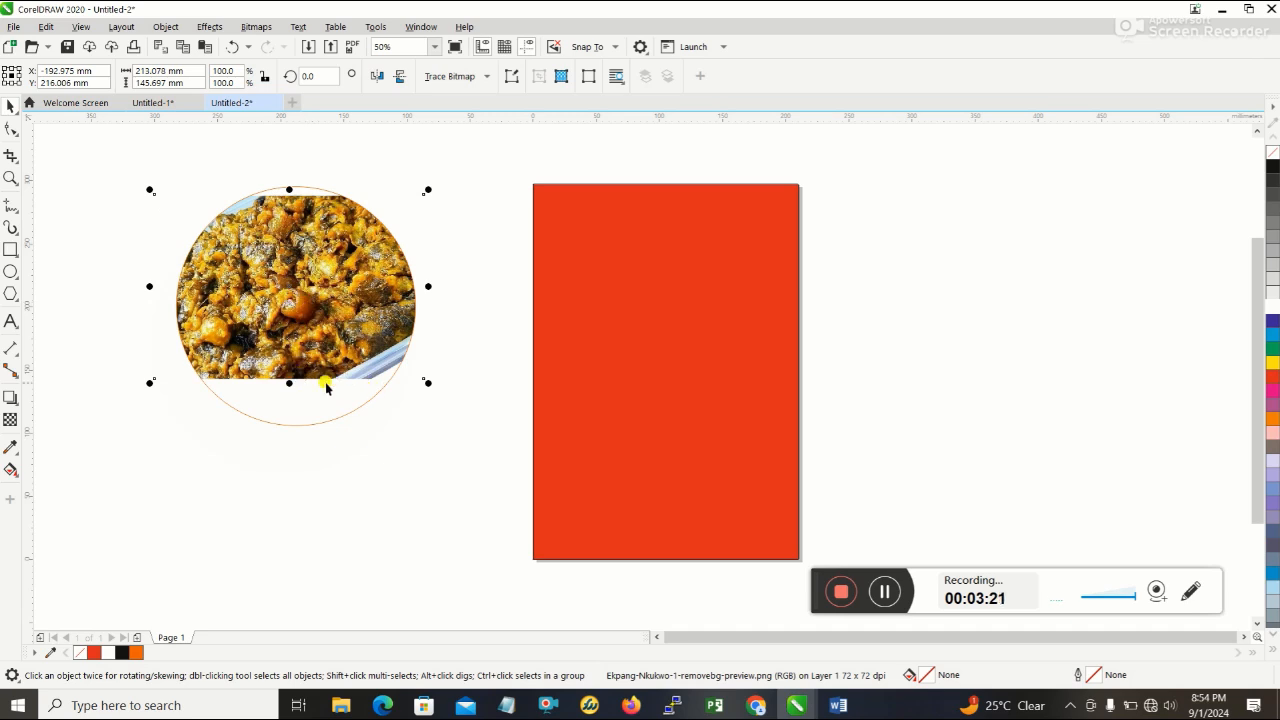
{"action": "left_click_drag", "start_coordinate": [288, 382], "coordinate": [289, 447]}
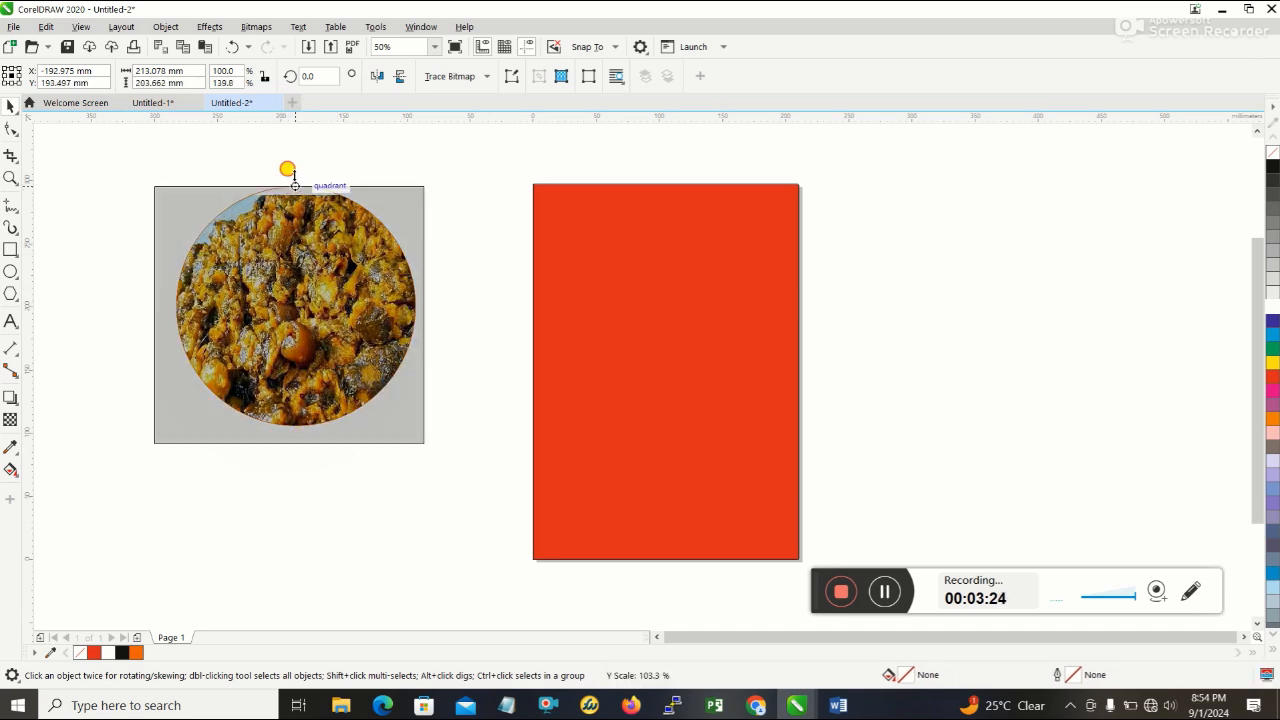
{"action": "left_click", "coordinate": [476, 215]}
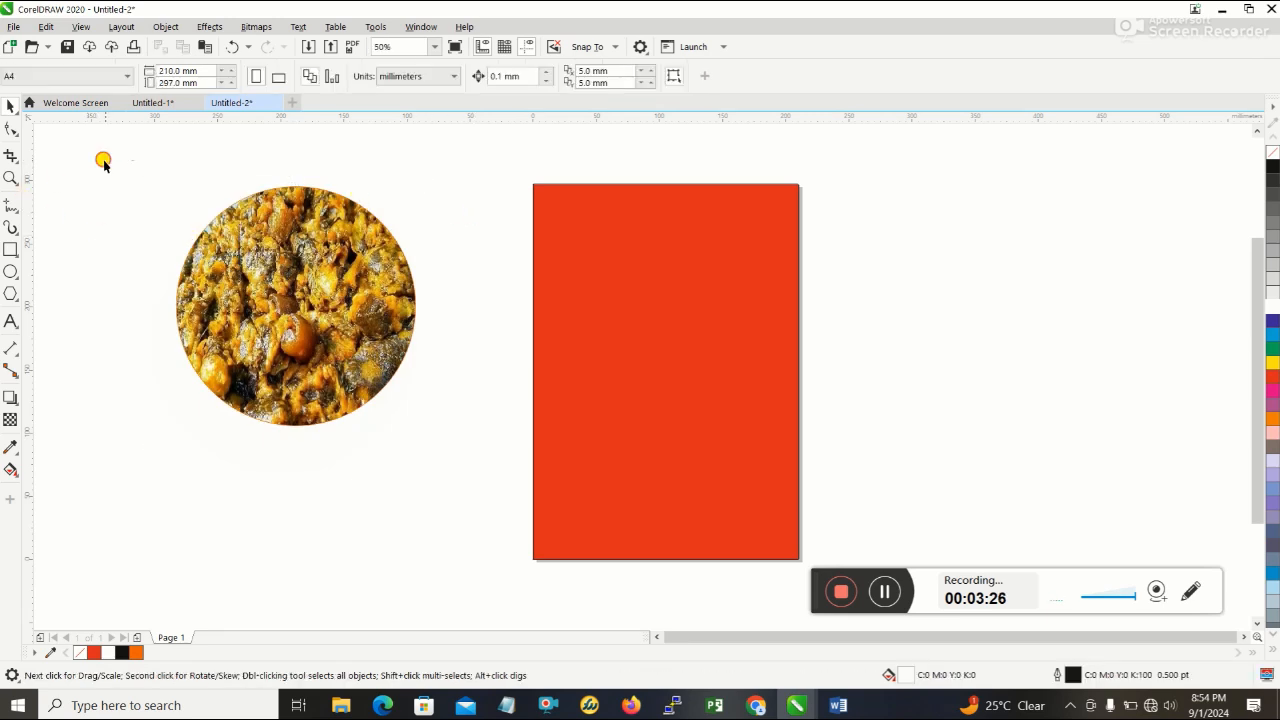
- Move the photo circle and the white circle together onto the red page, overlapping its left edge
{"action": "left_click_drag", "start_coordinate": [103, 160], "coordinate": [483, 523]}
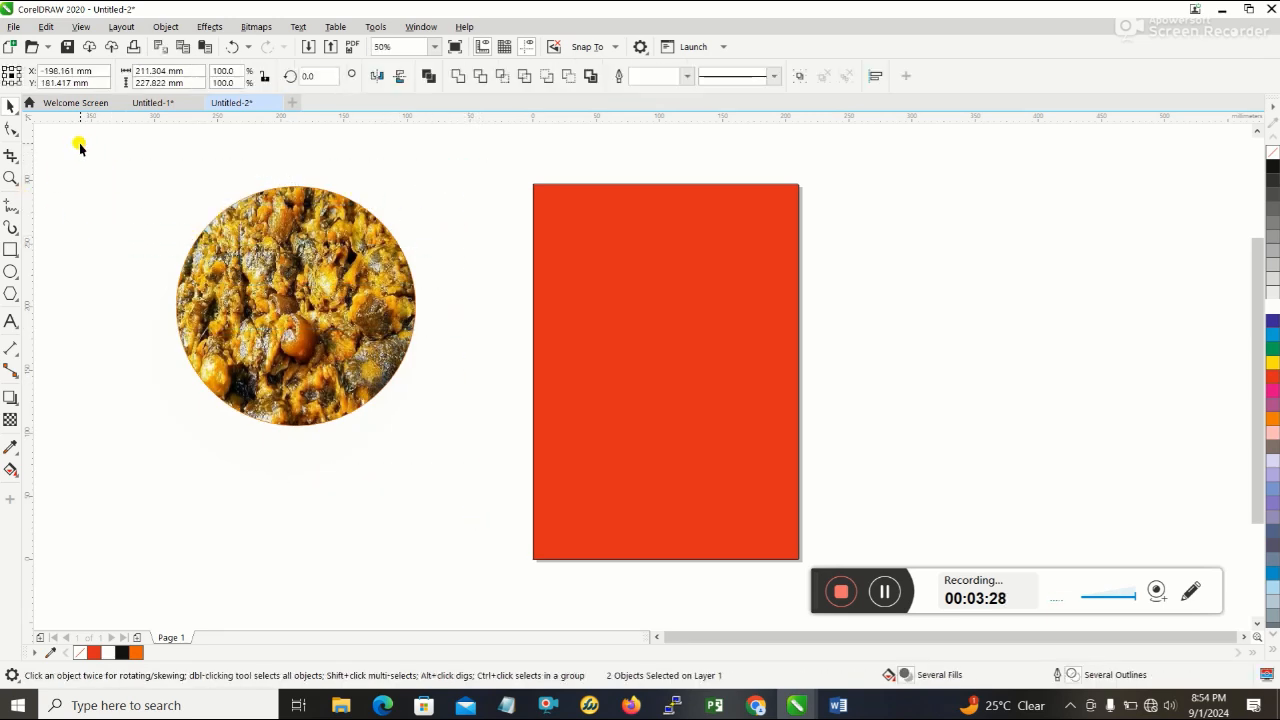
{"action": "left_click_drag", "start_coordinate": [80, 143], "coordinate": [483, 548]}
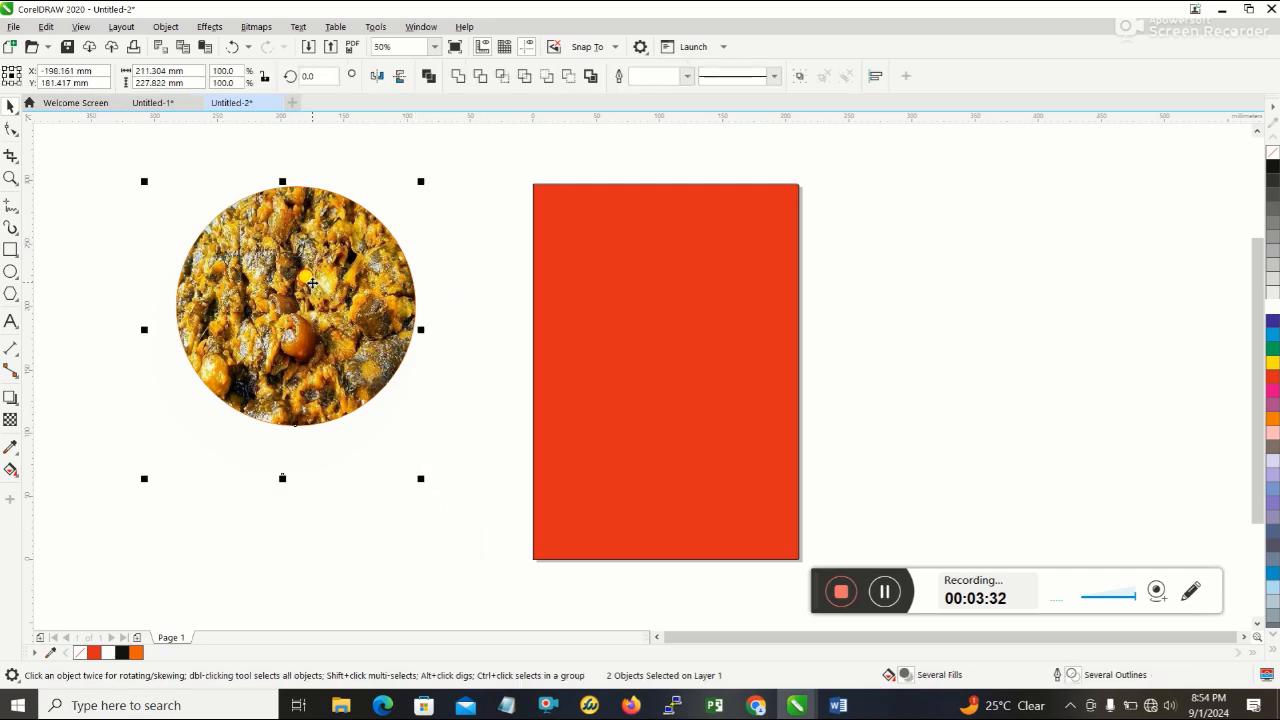
{"action": "left_click_drag", "start_coordinate": [311, 284], "coordinate": [665, 308]}
{"action": "mouse_move", "coordinate": [662, 308]}
{"action": "left_mouse_down"}
{"action": "mouse_move", "coordinate": [355, 285]}
{"action": "mouse_move", "coordinate": [639, 293]}
{"action": "mouse_move", "coordinate": [639, 308]}
{"action": "left_mouse_up"}
{"action": "left_click", "coordinate": [611, 342]}
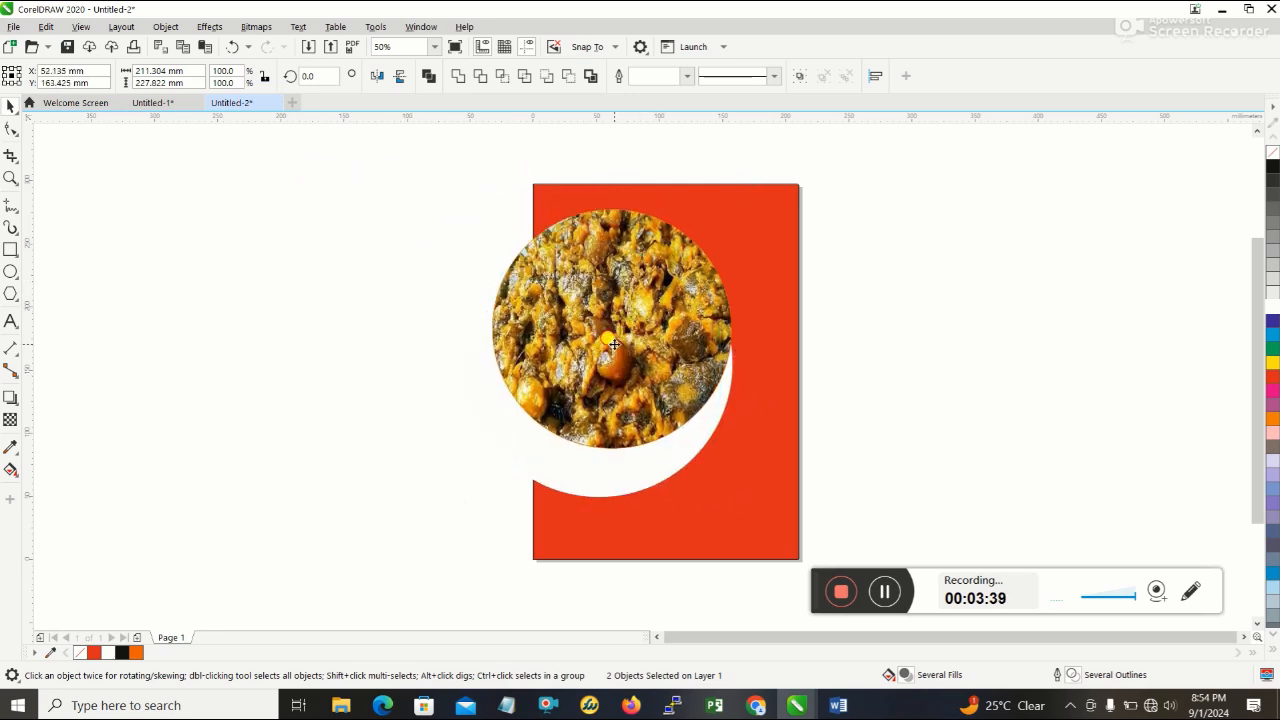
- Centre the food photo circle on the larger white circle so a white ring surrounds it
{"action": "left_click", "coordinate": [920, 326]}
{"action": "left_click", "coordinate": [662, 328]}
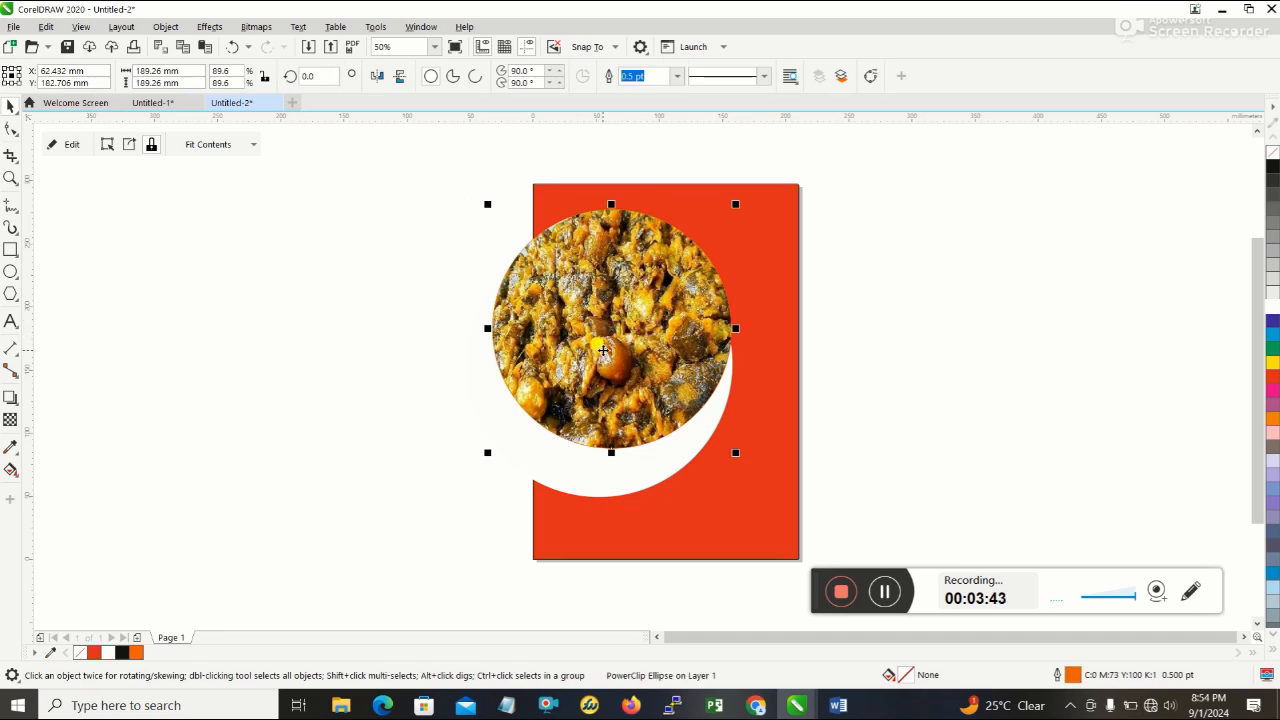
{"action": "left_click", "coordinate": [650, 348]}
{"action": "left_click", "coordinate": [945, 350]}
{"action": "left_click", "coordinate": [650, 276]}
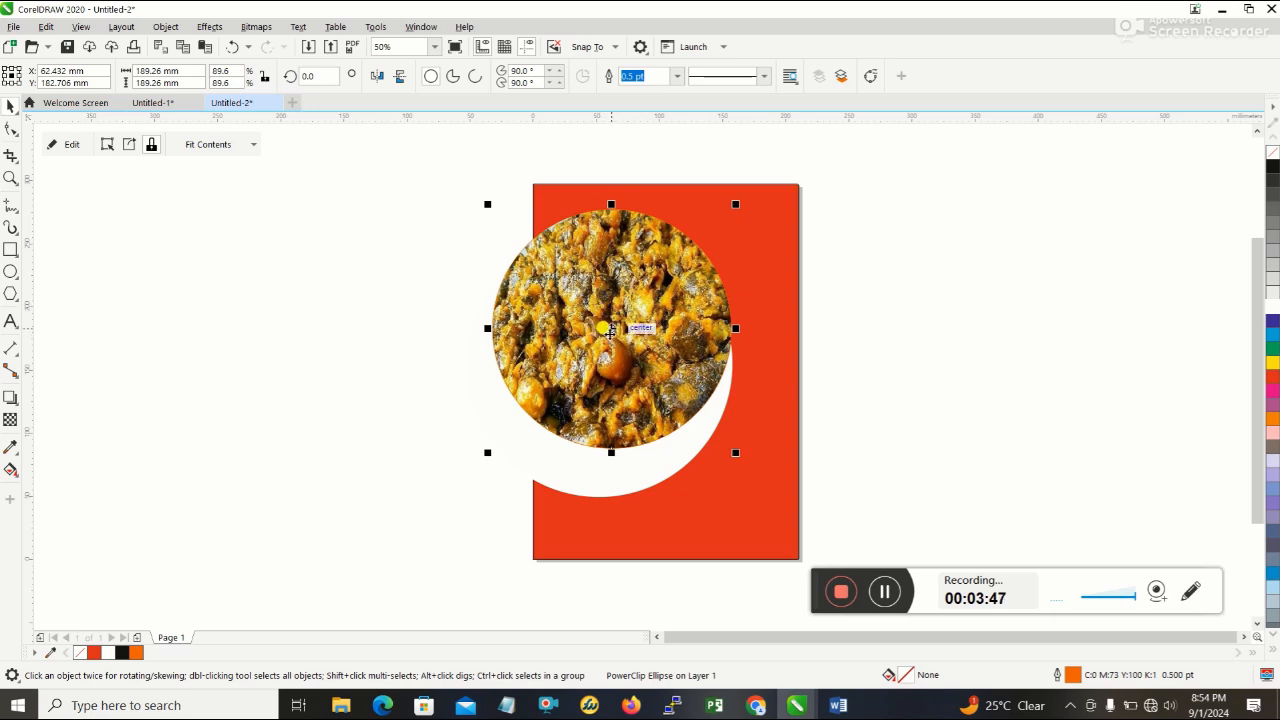
{"action": "left_click_drag", "start_coordinate": [612, 332], "coordinate": [600, 370]}
{"action": "left_click", "coordinate": [946, 364]}
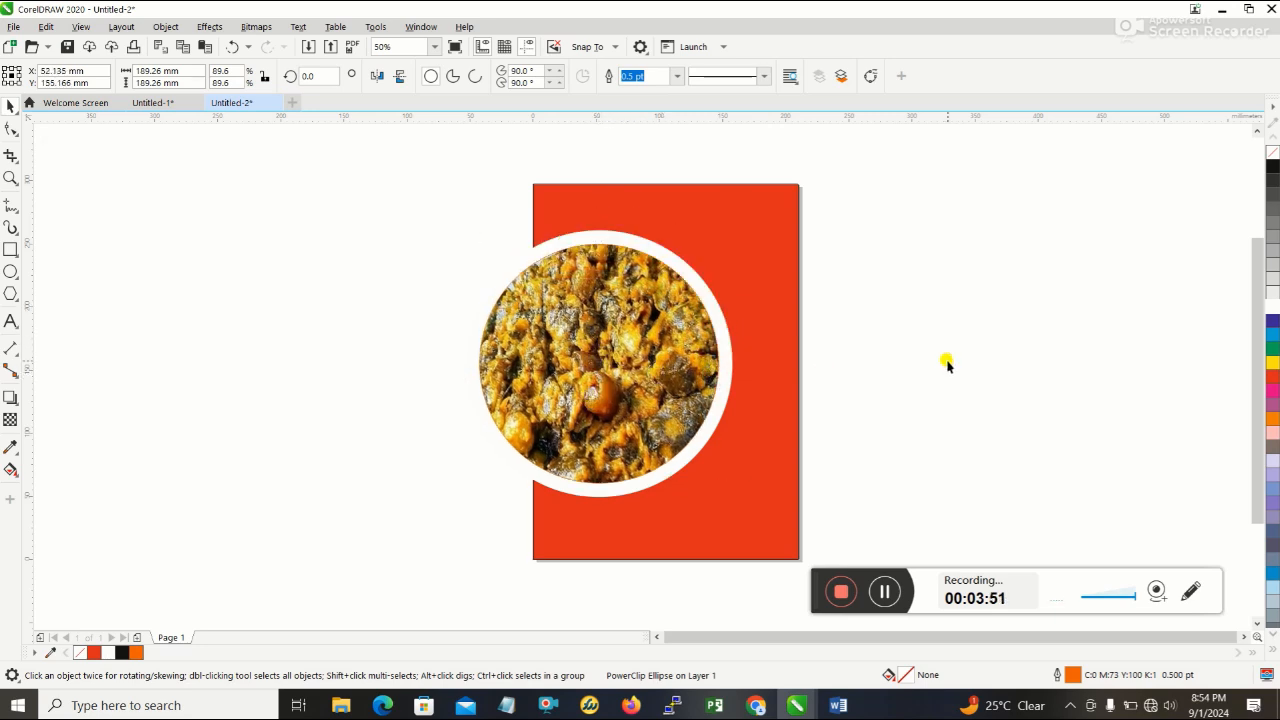
- Scale the framed photo to about 176 mm across and move it toward the page's upper edge, matching the Word reference
{"action": "left_click_drag", "start_coordinate": [737, 310], "coordinate": [690, 455]}
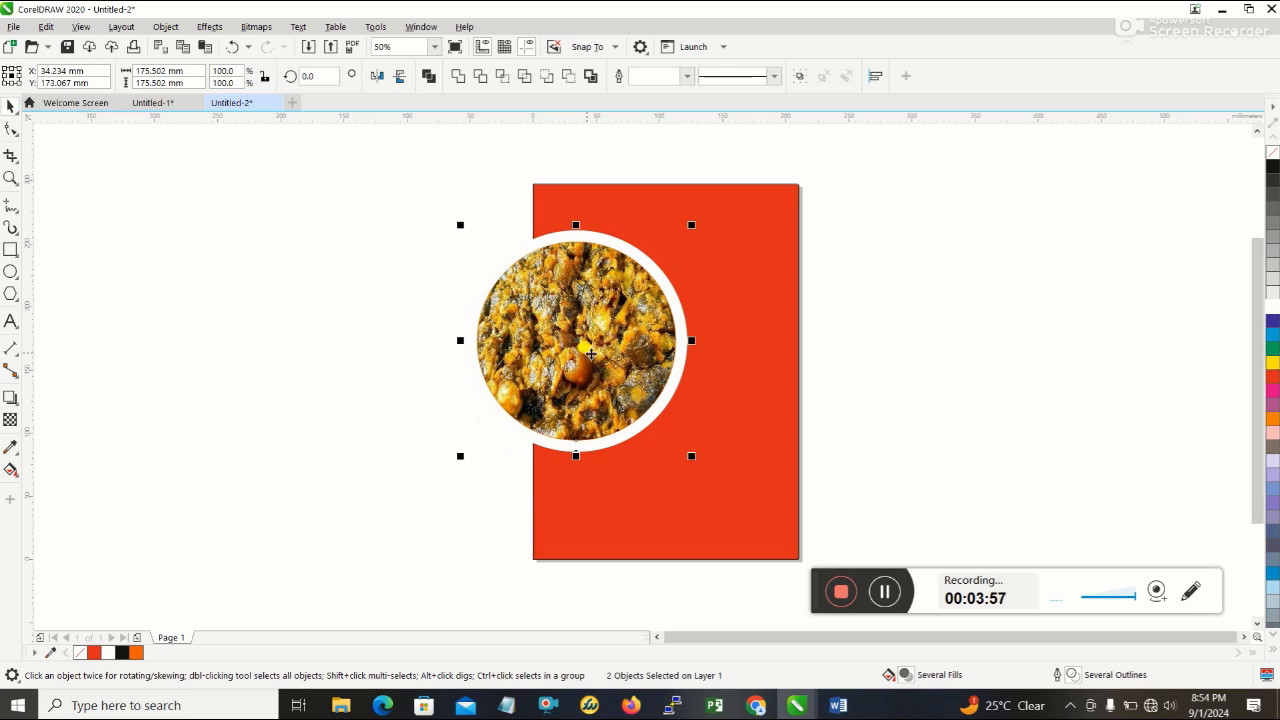
{"action": "left_click", "coordinate": [834, 705]}
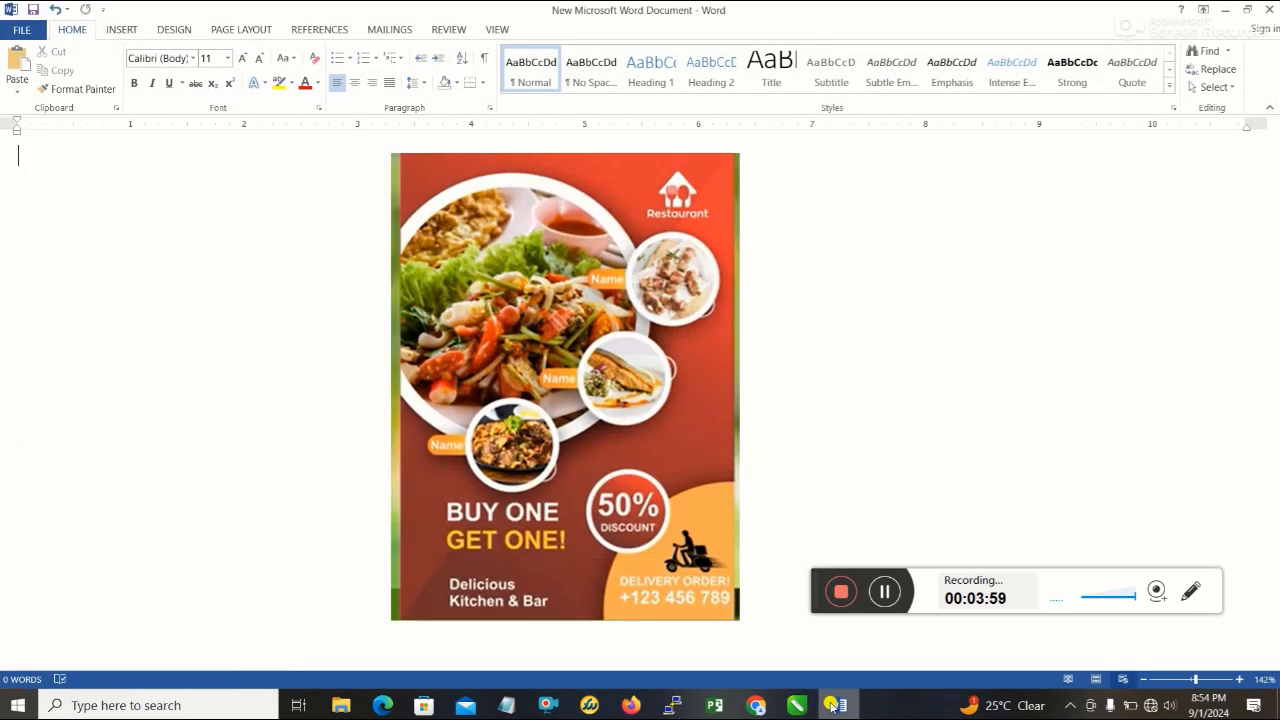
{"action": "left_click", "coordinate": [834, 705]}
{"action": "left_click", "coordinate": [577, 325]}
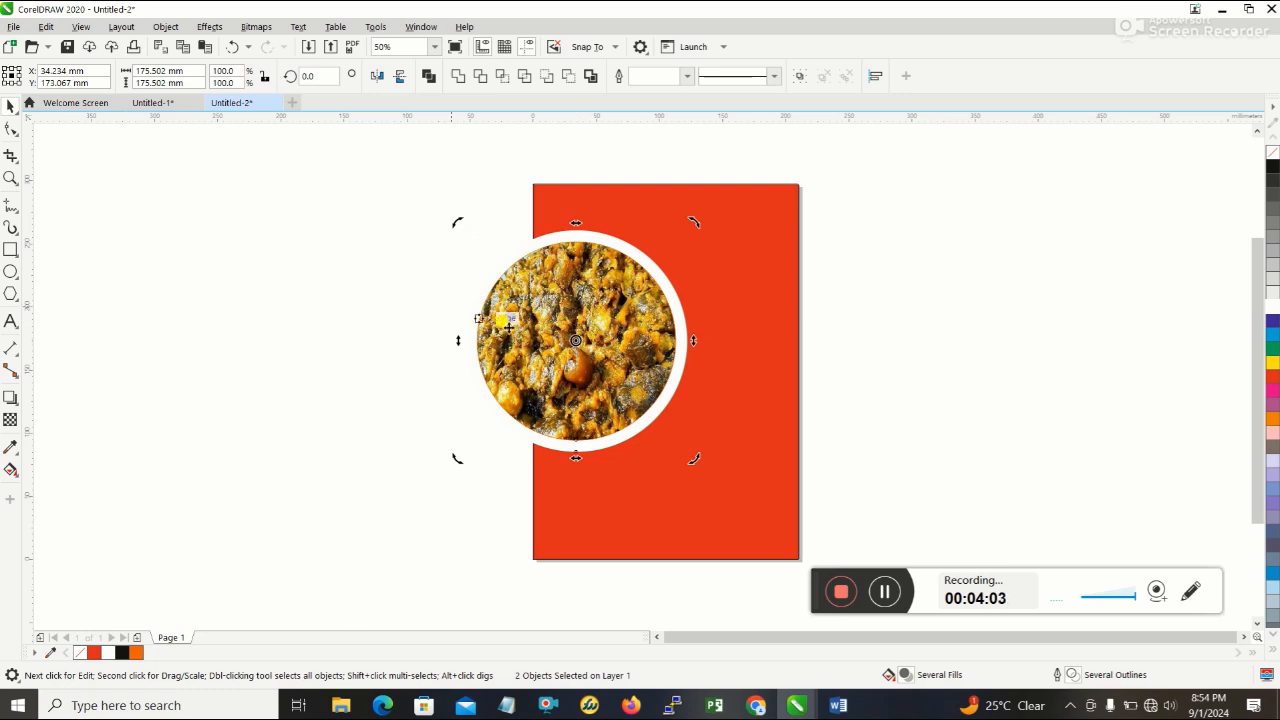
{"action": "left_click", "coordinate": [208, 191]}
{"action": "left_click_drag", "start_coordinate": [435, 193], "coordinate": [722, 540]}
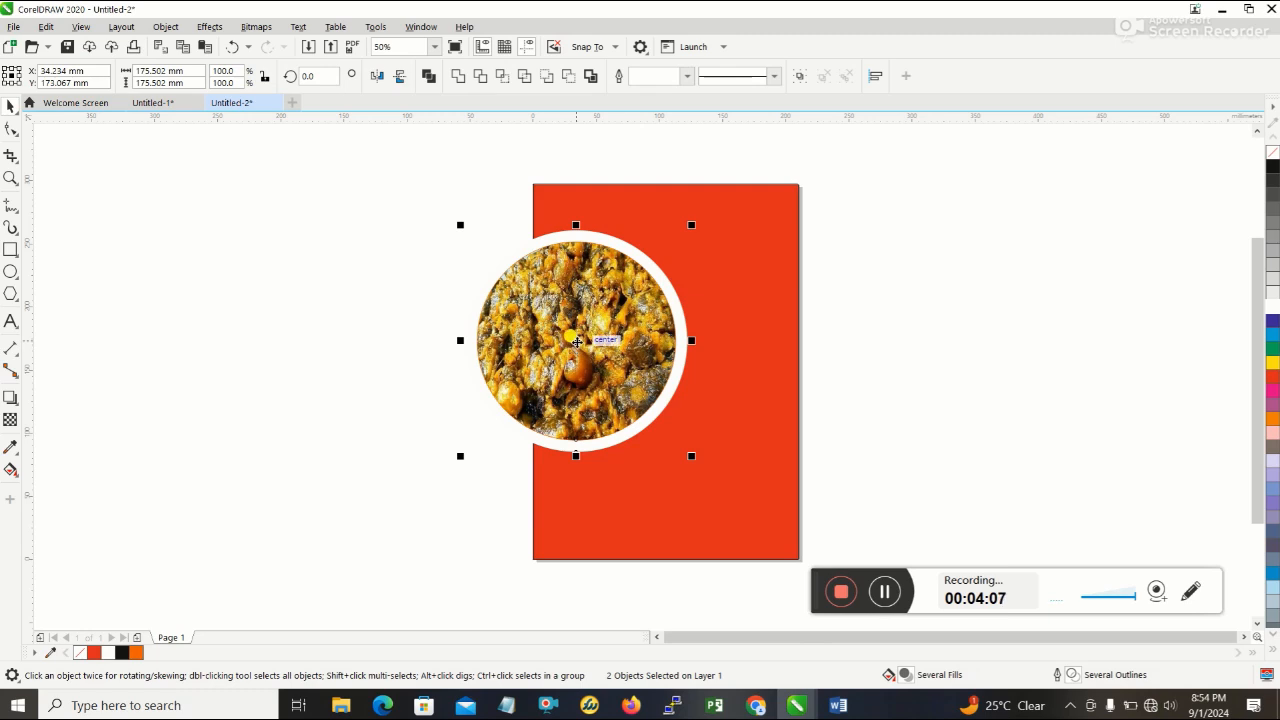
{"action": "left_click_drag", "start_coordinate": [568, 343], "coordinate": [619, 307]}
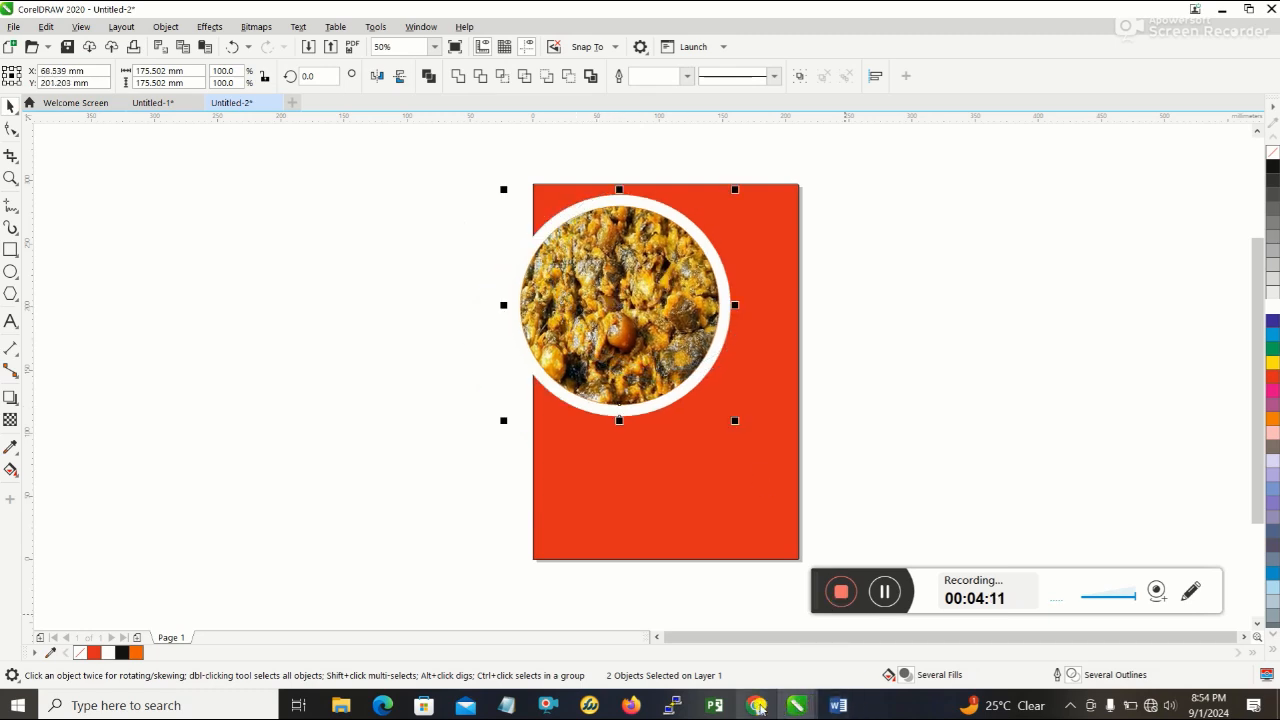
- Compare the framed photo's placement with the flyer reference in Word, and return to the Untitled-2 drawing in CorelDRAW
{"action": "left_click", "coordinate": [840, 705]}
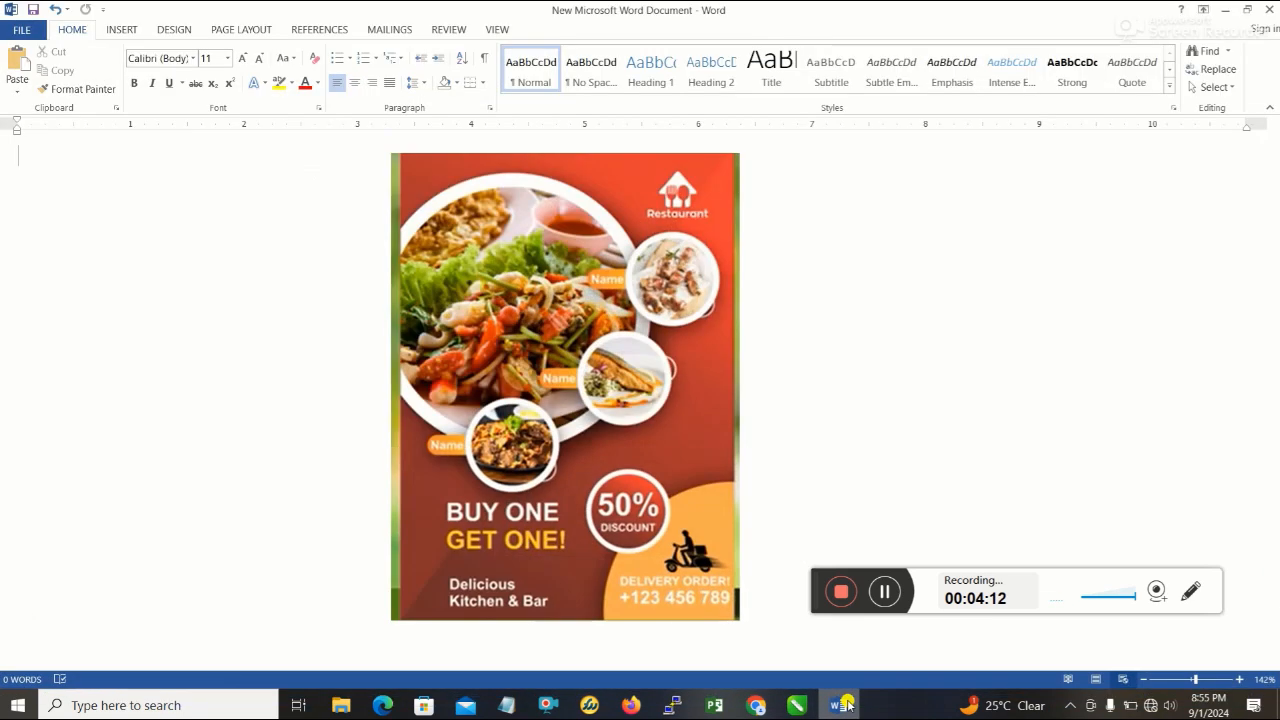
{"action": "left_click", "coordinate": [840, 705]}
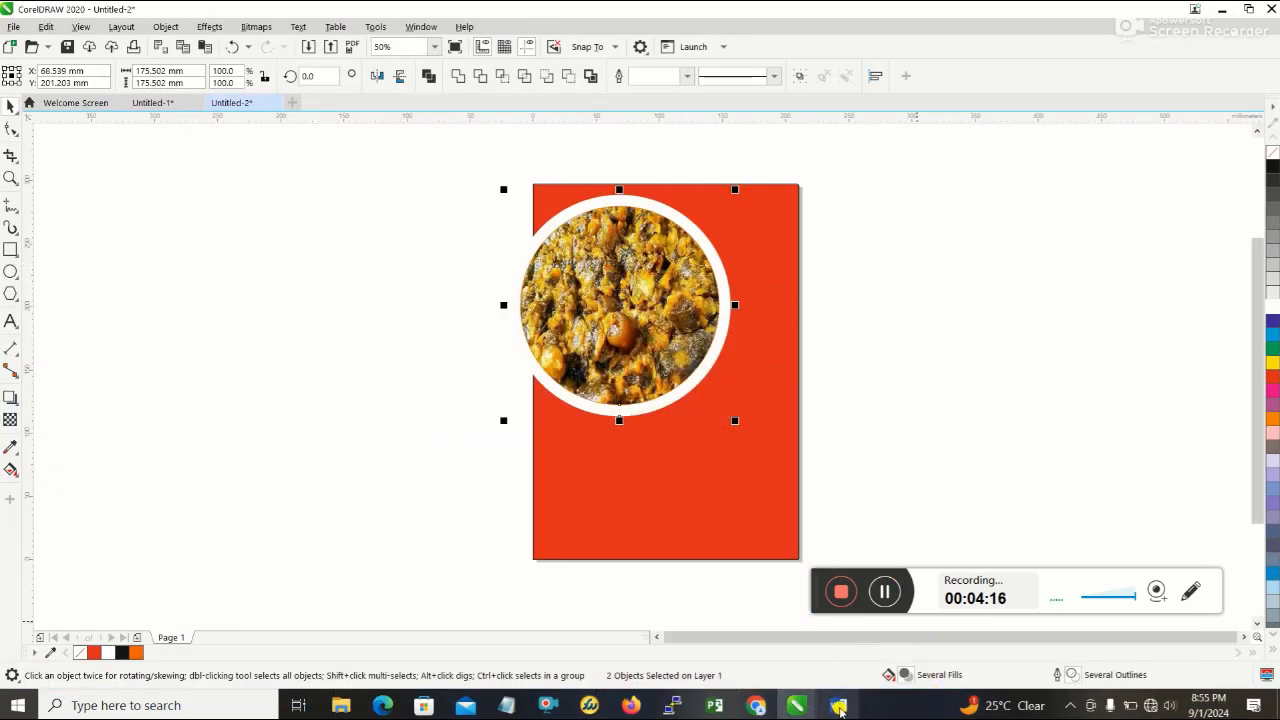
{"action": "left_click", "coordinate": [839, 705]}
{"action": "left_click", "coordinate": [839, 705]}
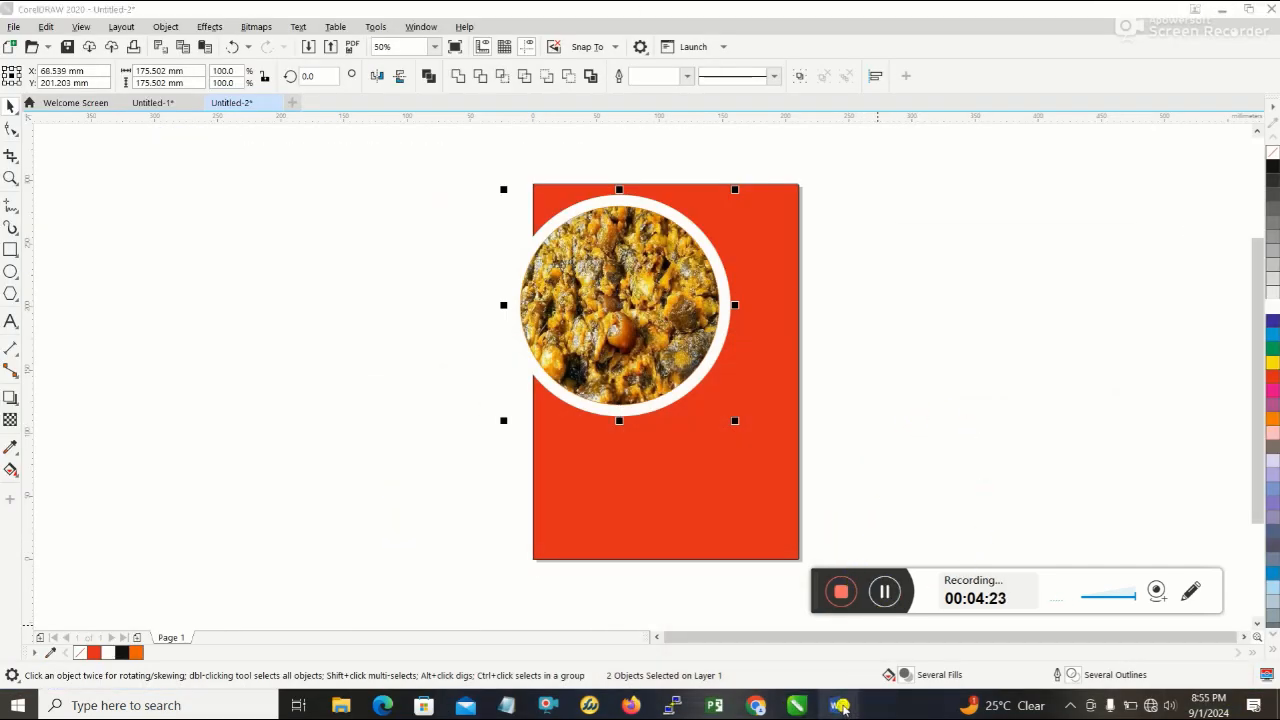
{"action": "left_click", "coordinate": [839, 705]}
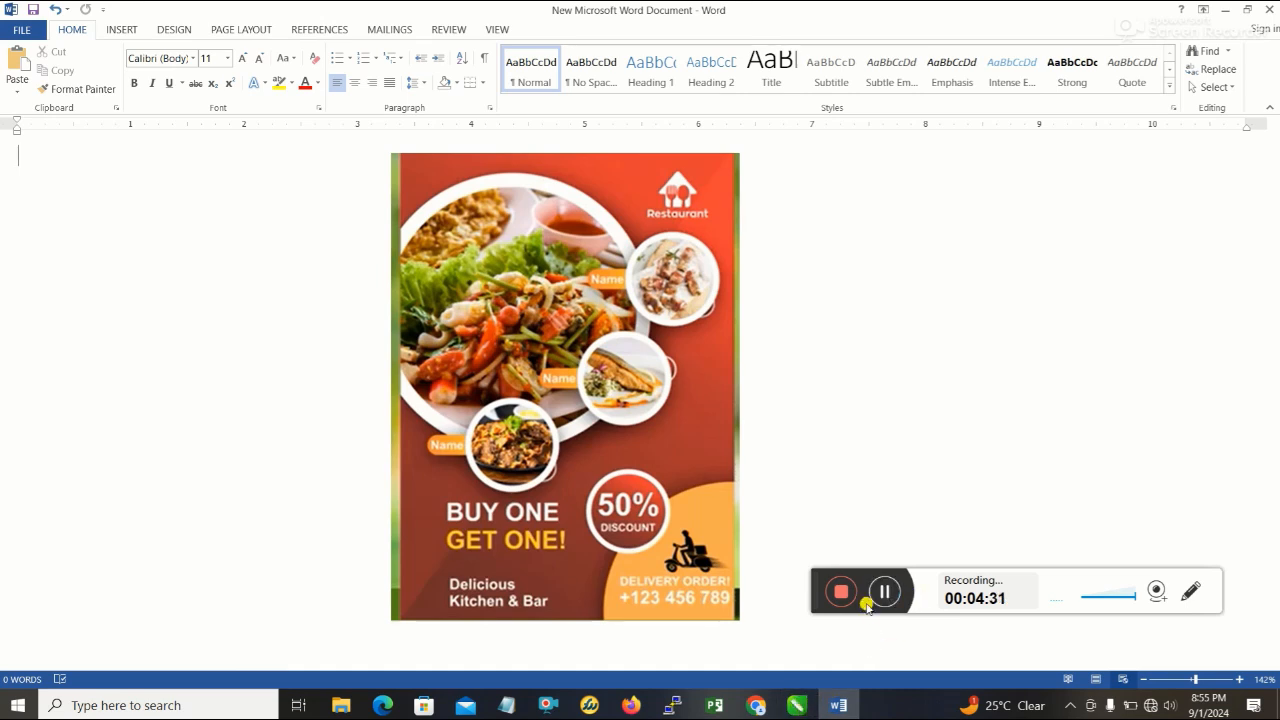
{"action": "left_click", "coordinate": [786, 706]}
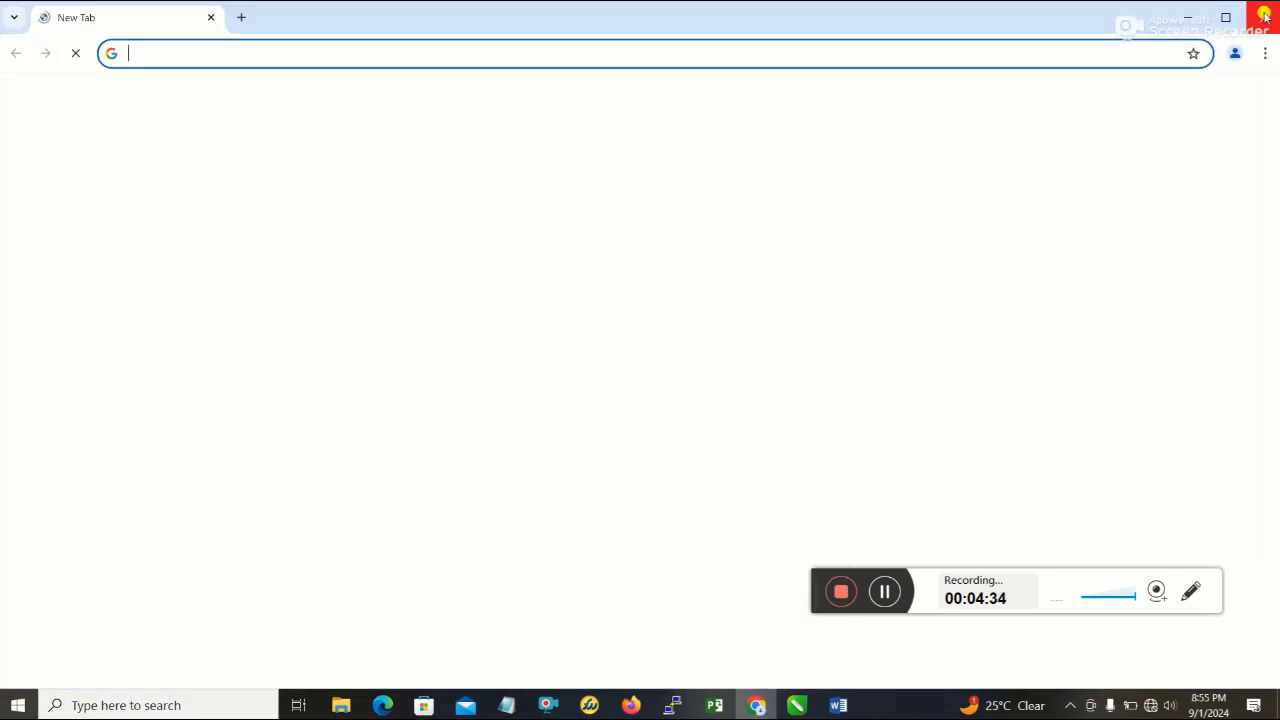
{"action": "left_click", "coordinate": [1265, 17]}
{"action": "mouse_move", "coordinate": [796, 706]}
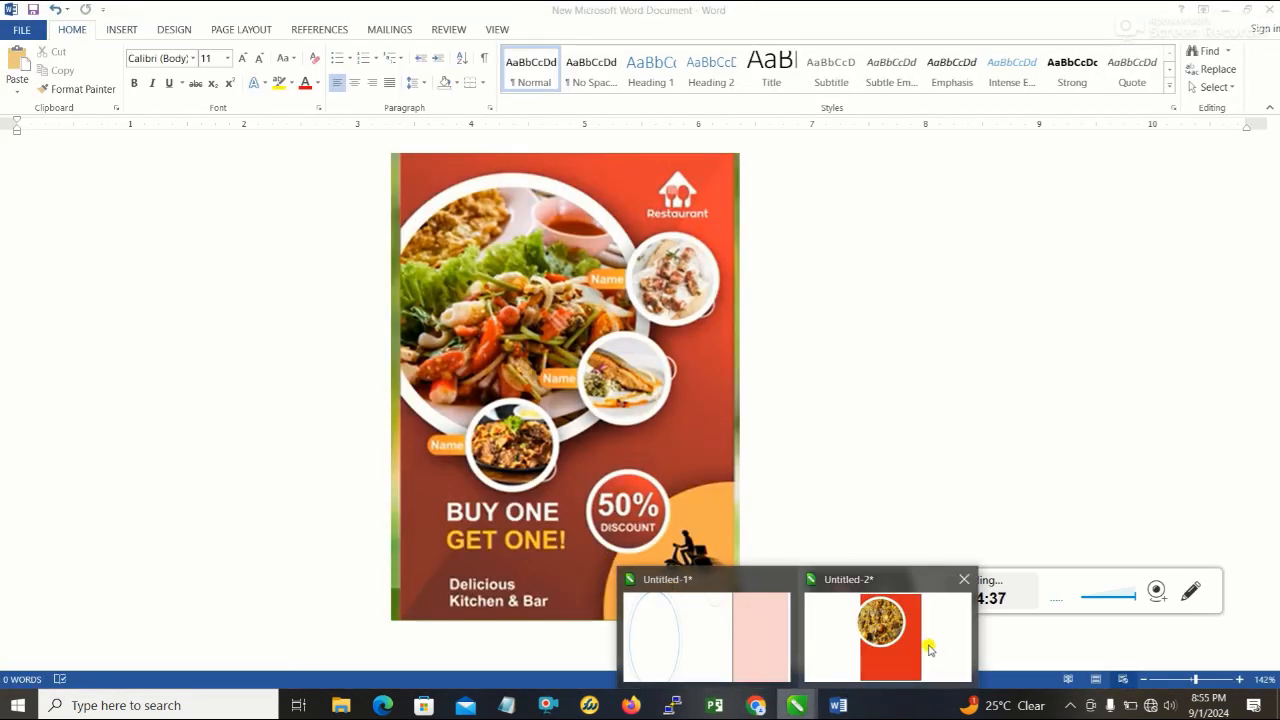
{"action": "left_click", "coordinate": [929, 650]}
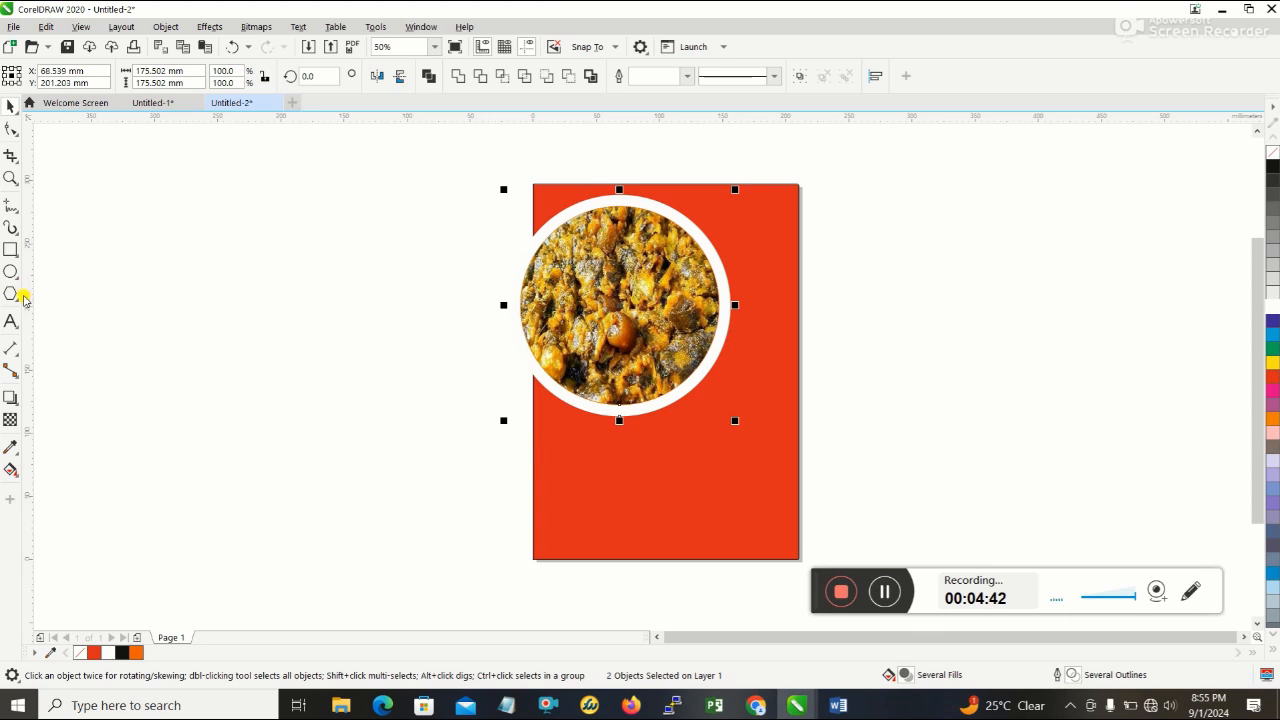
{"action": "left_click", "coordinate": [10, 271]}
{"action": "left_click_drag", "start_coordinate": [177, 418], "coordinate": [251, 509]}
{"action": "key", "text": "Delete"}
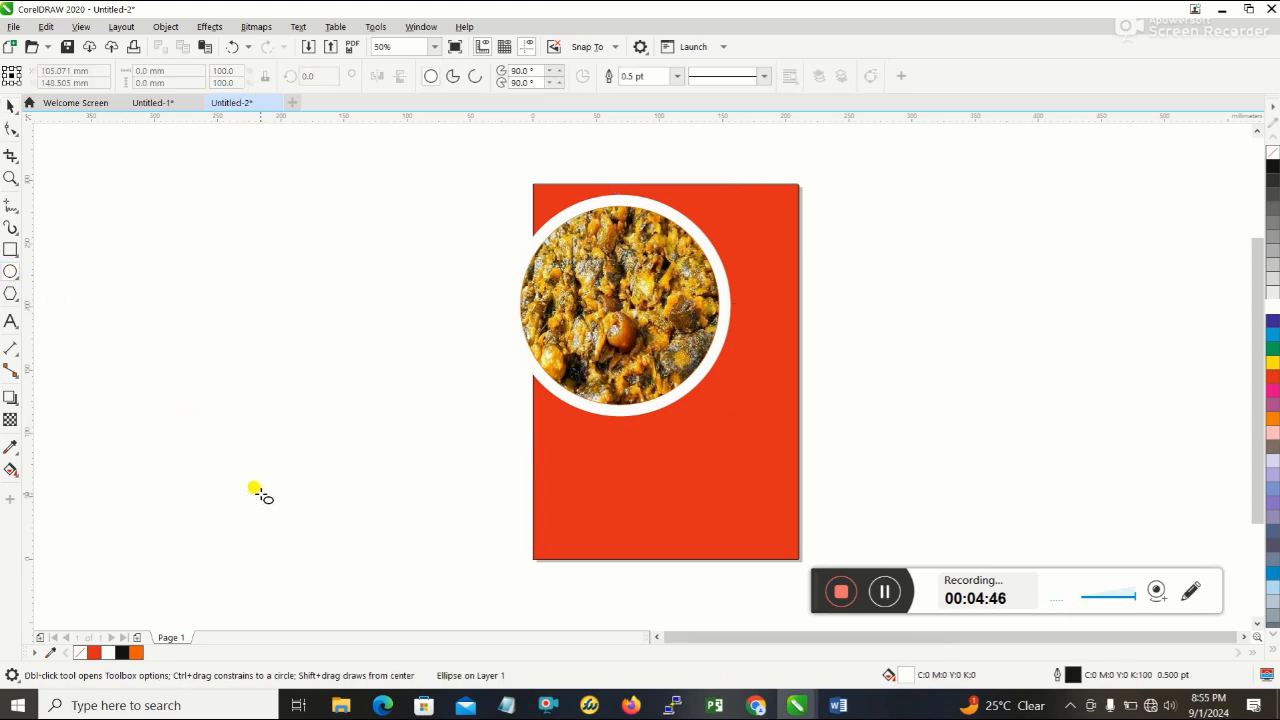
- Check the flyer reference in Word and draw a circle about 82 mm across on the empty area left of the page
{"action": "left_click", "coordinate": [837, 705]}
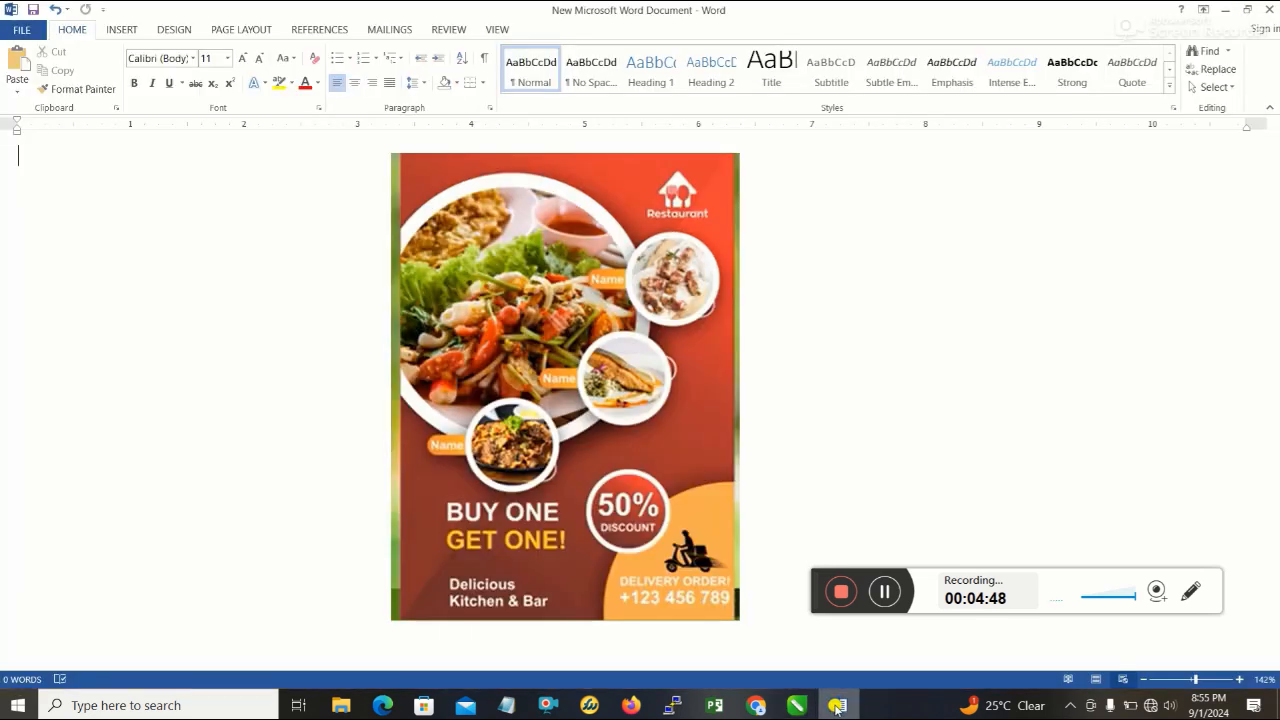
{"action": "left_click", "coordinate": [837, 705]}
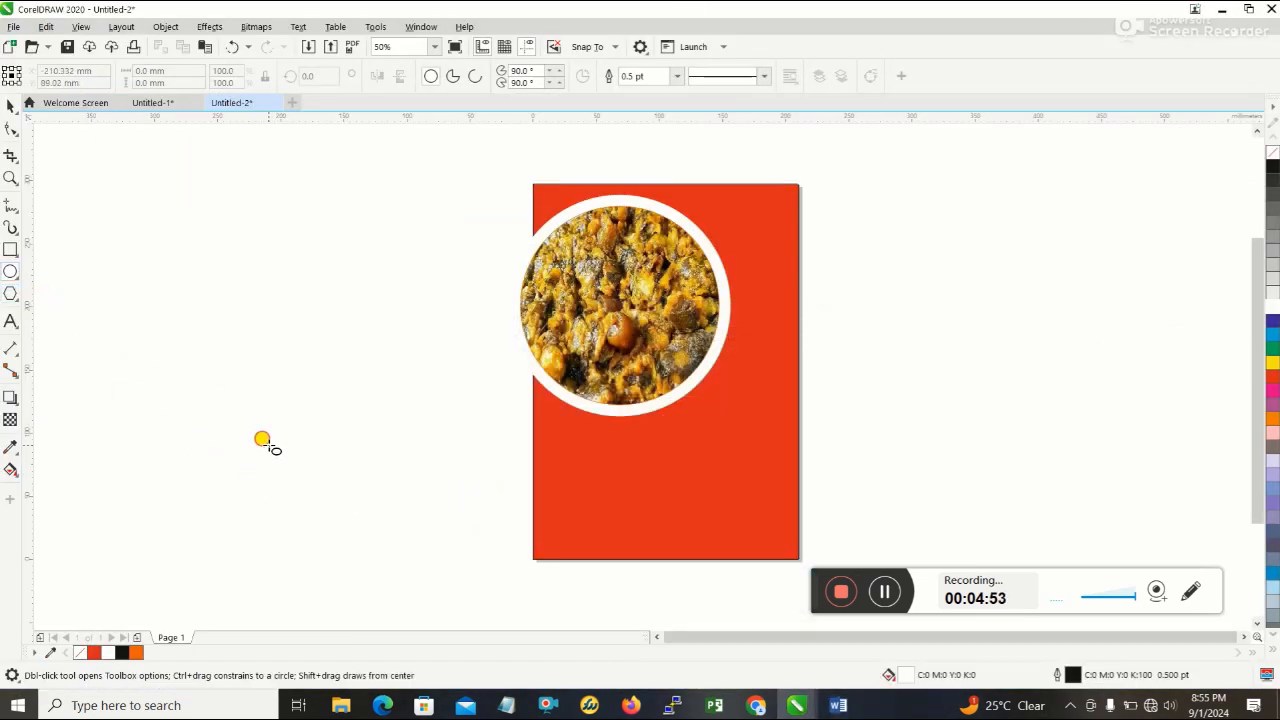
{"action": "left_click_drag", "start_coordinate": [267, 447], "coordinate": [341, 338]}
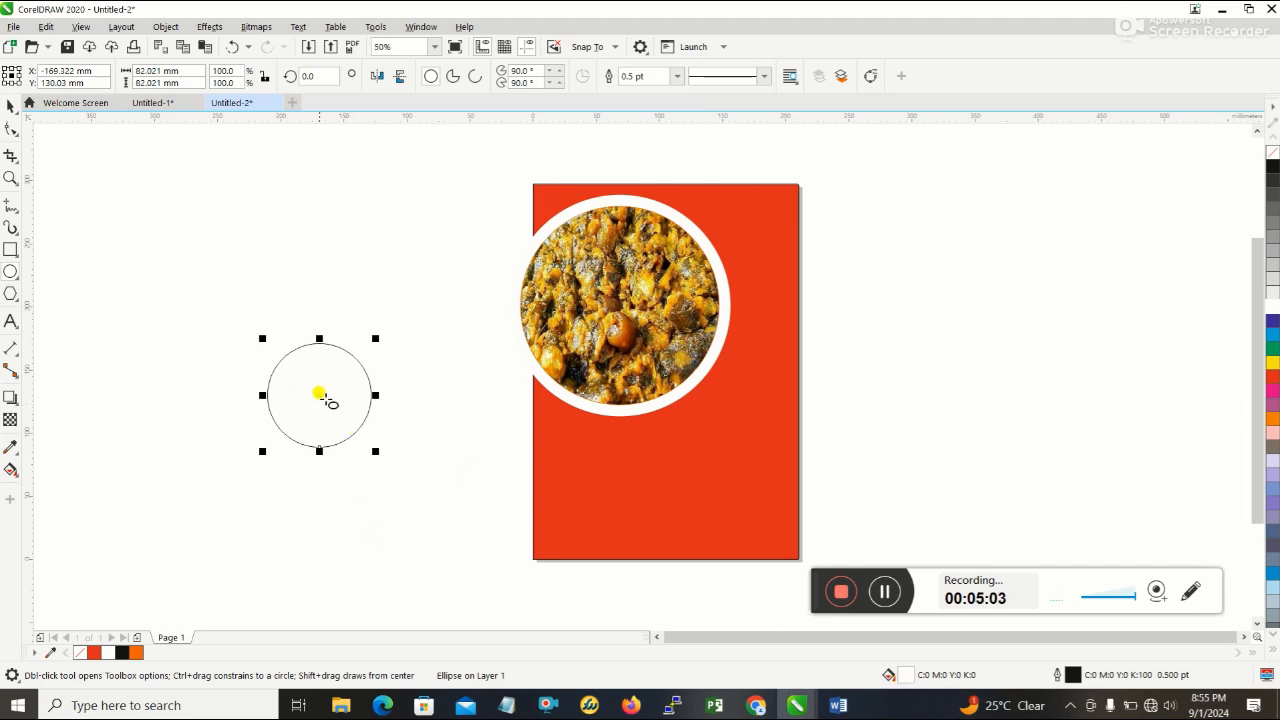
- Duplicate the new circle with a slight diagonal offset and scale the copy down to about 69 mm across
{"action": "key", "text": "space"}
{"action": "left_click_drag", "start_coordinate": [319, 396], "coordinate": [369, 430]}
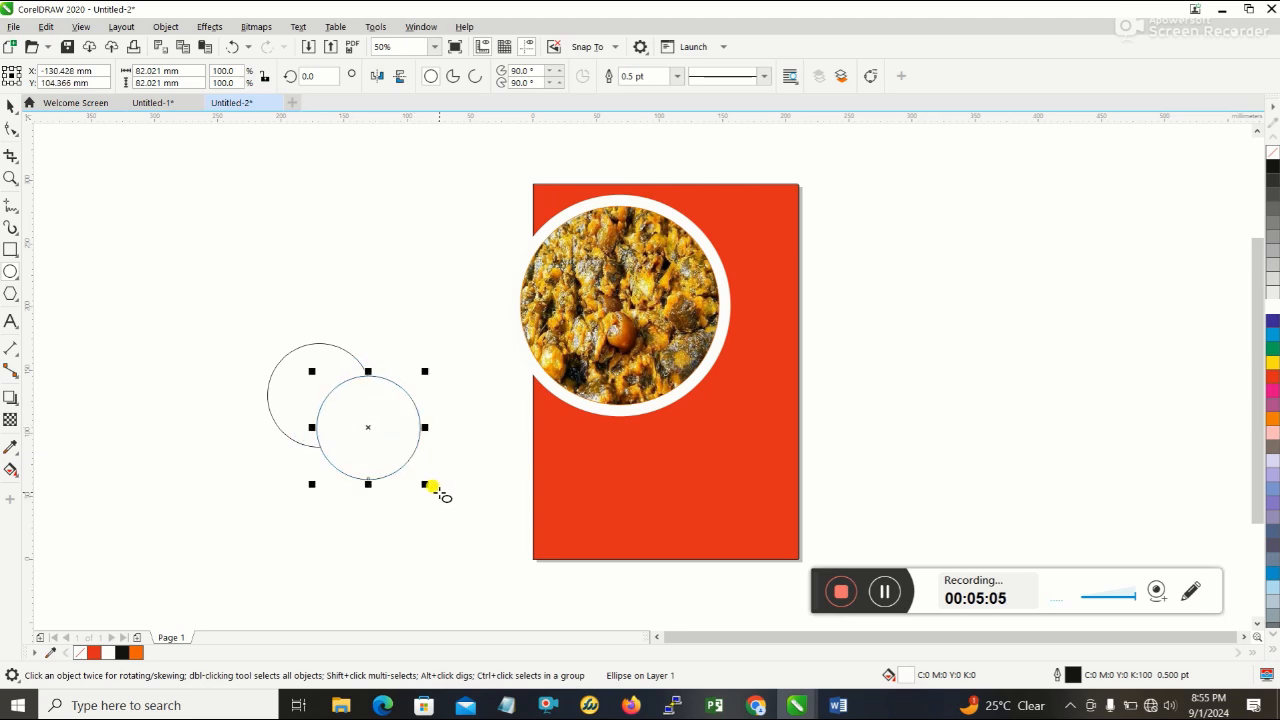
{"action": "left_click_drag", "start_coordinate": [421, 481], "coordinate": [409, 468]}
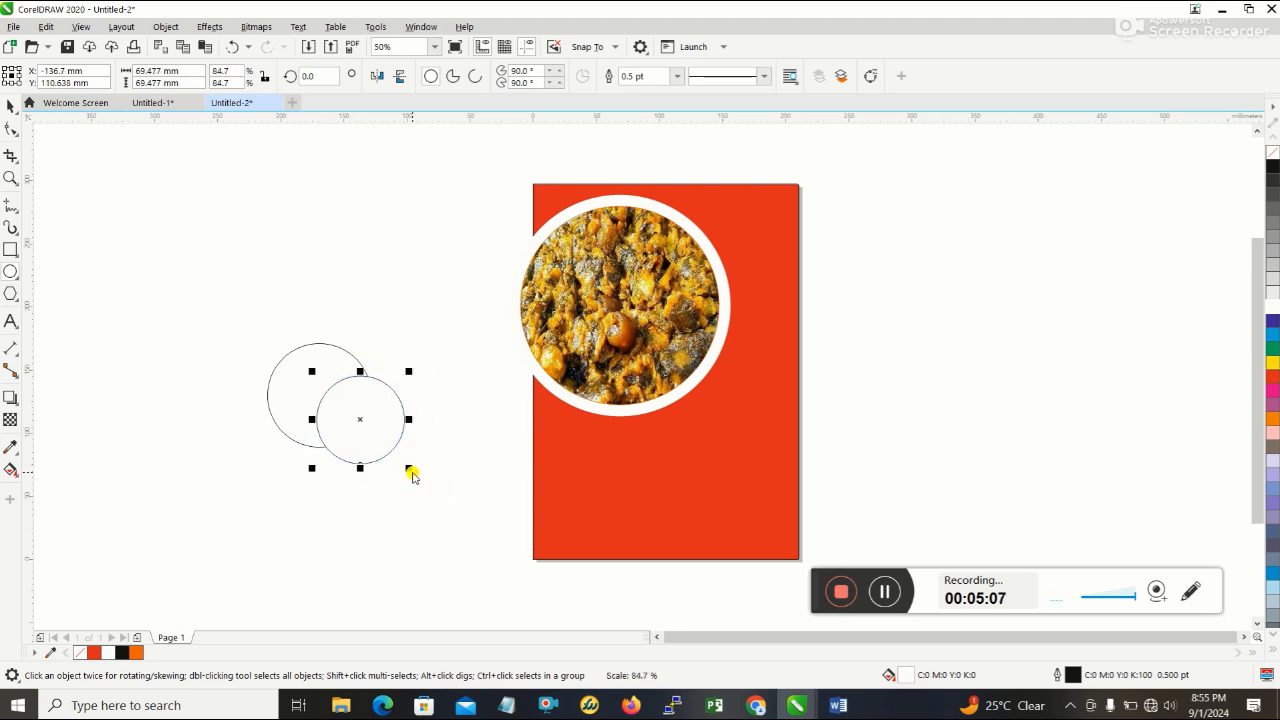
{"action": "left_click", "coordinate": [317, 342]}
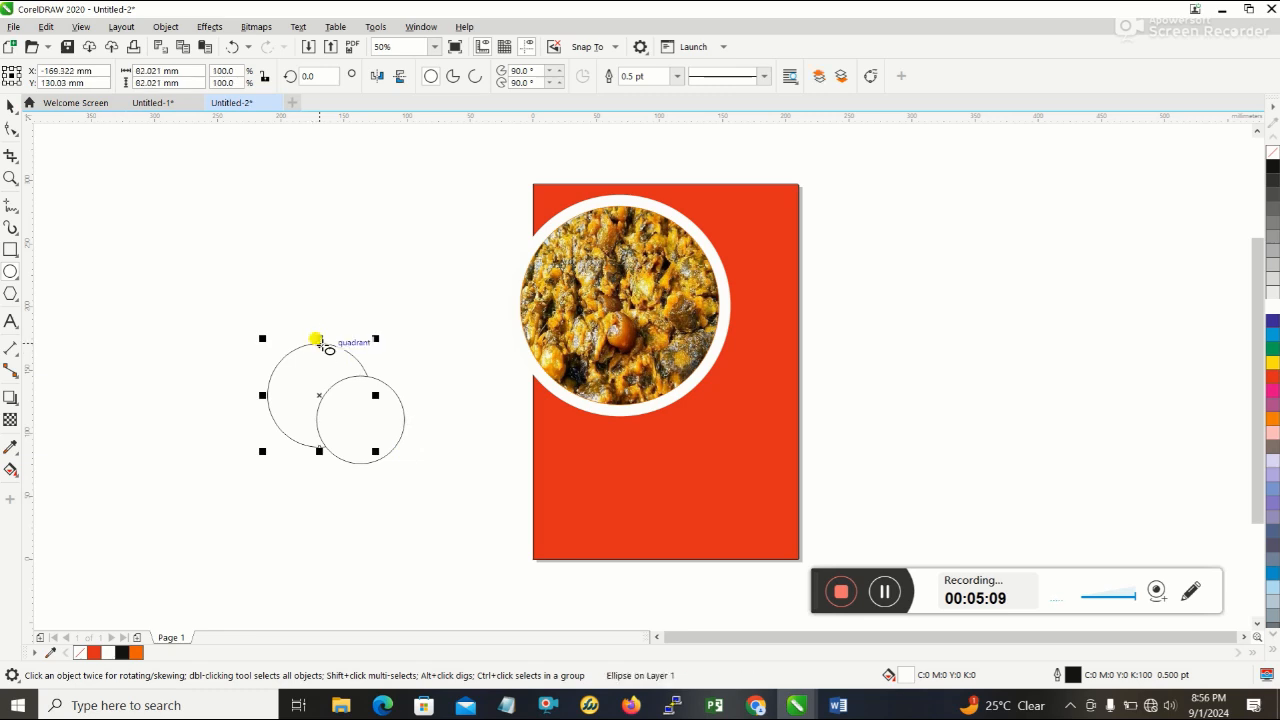
{"action": "left_click", "coordinate": [362, 421]}
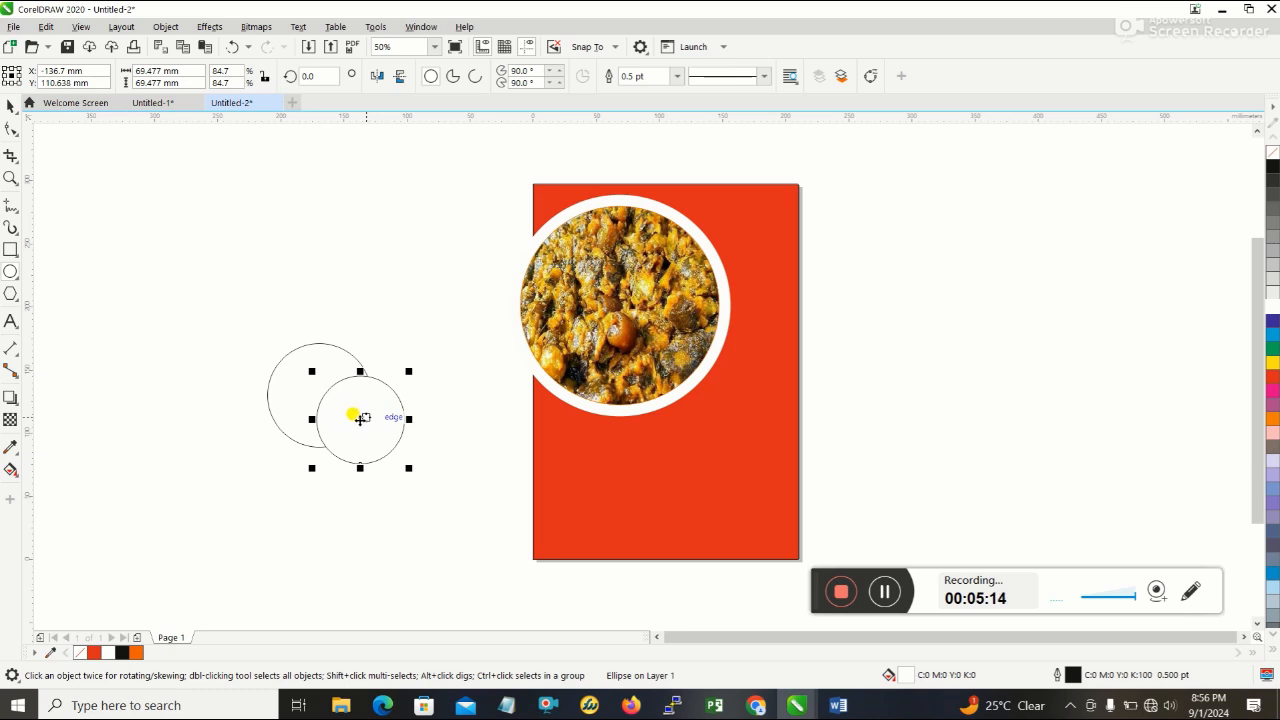
{"action": "left_click", "coordinate": [427, 416]}
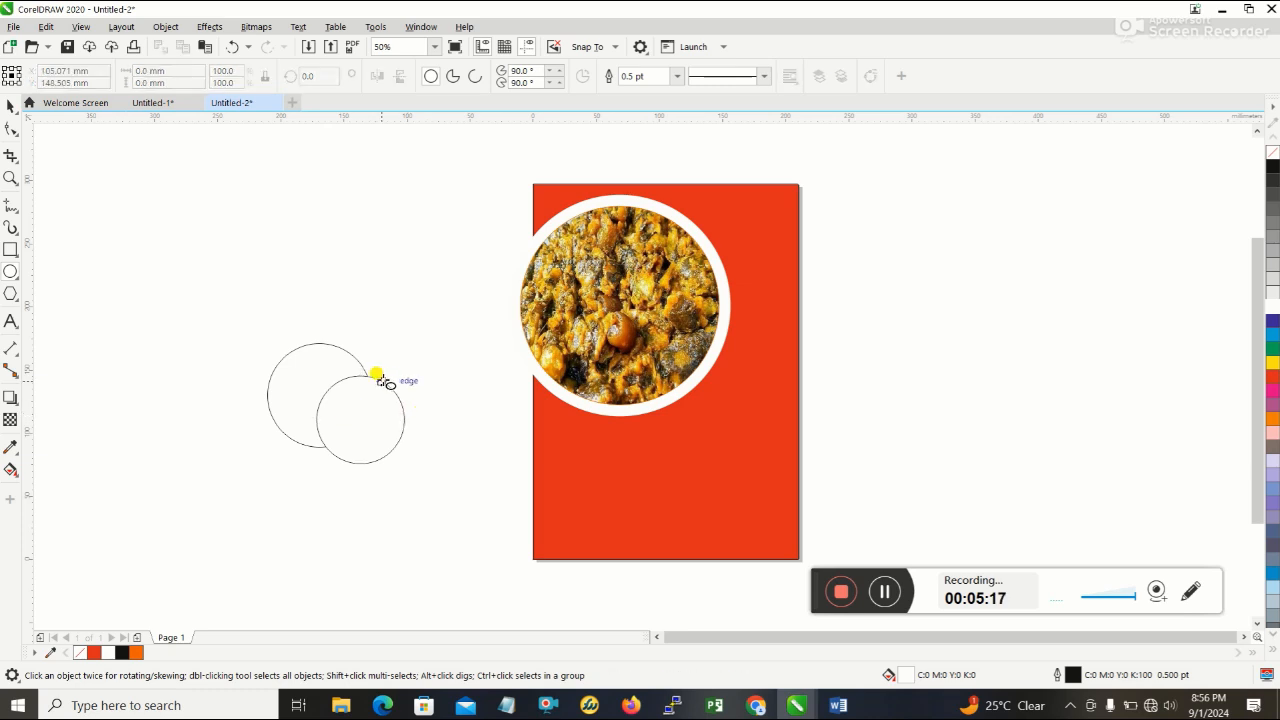
- Set the smaller circle's outline colour to orange-red, C0 M89 Y100 K0
{"action": "left_click", "coordinate": [382, 381]}
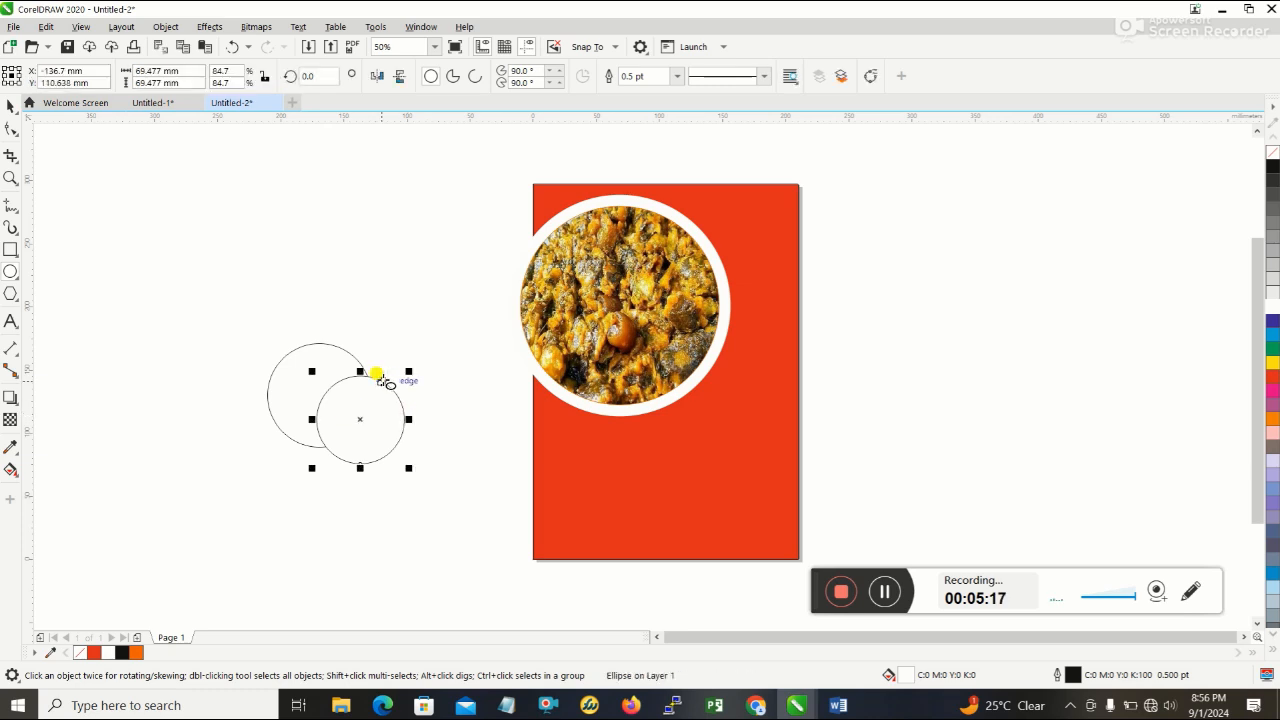
{"action": "double_click", "coordinate": [1071, 676]}
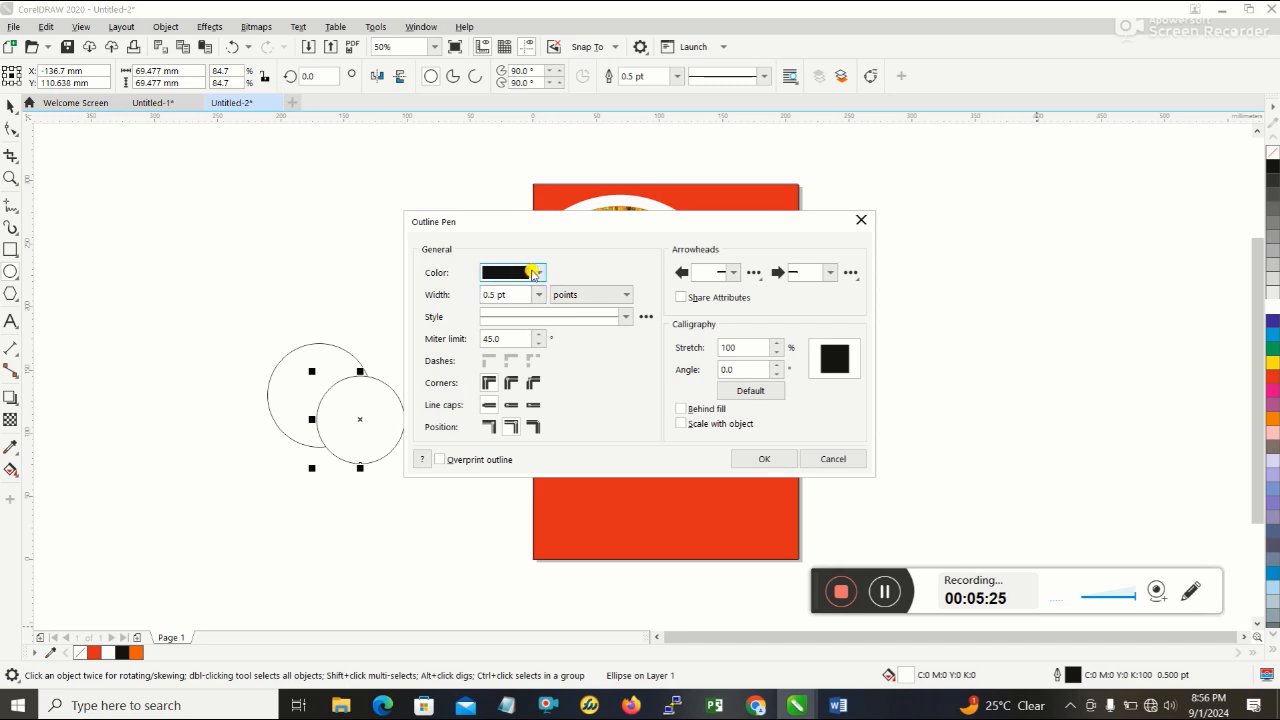
{"action": "left_click", "coordinate": [533, 272]}
{"action": "left_click", "coordinate": [533, 272]}
{"action": "left_click", "coordinate": [533, 272]}
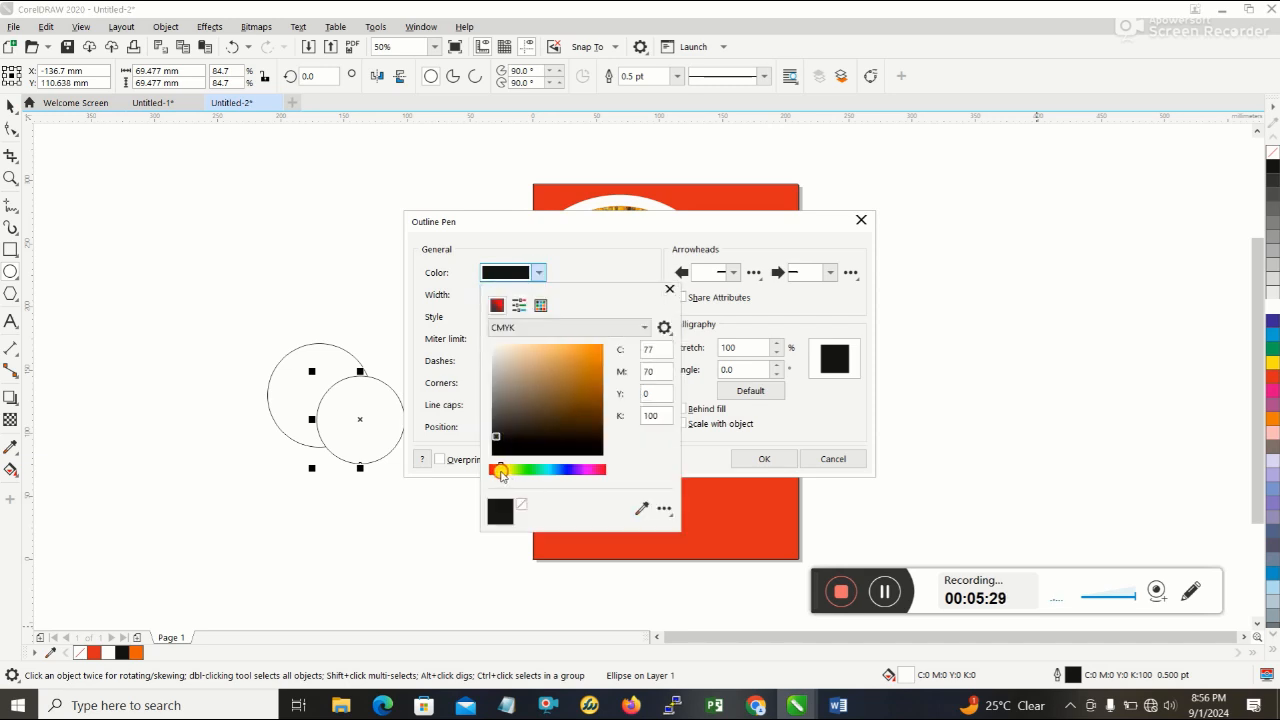
{"action": "mouse_move", "coordinate": [501, 474]}
{"action": "left_mouse_down"}
{"action": "mouse_move", "coordinate": [491, 470]}
{"action": "mouse_move", "coordinate": [598, 355]}
{"action": "left_mouse_up"}
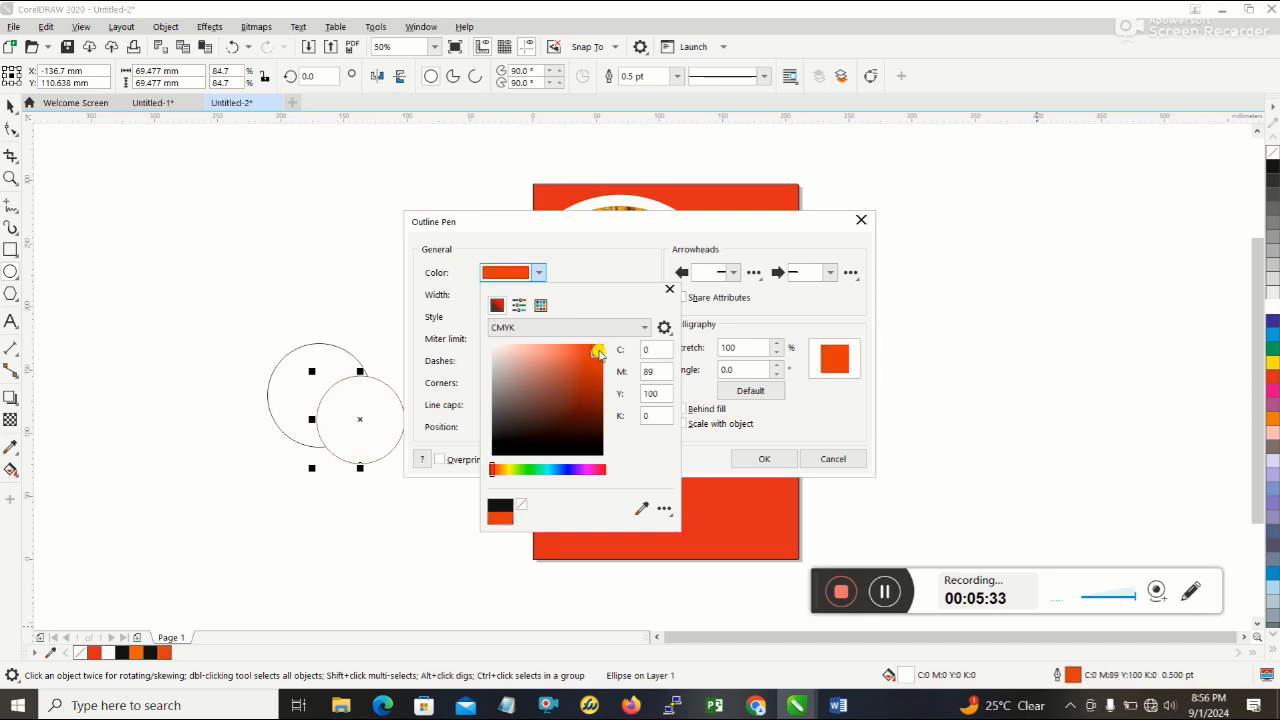
{"action": "left_click", "coordinate": [763, 457]}
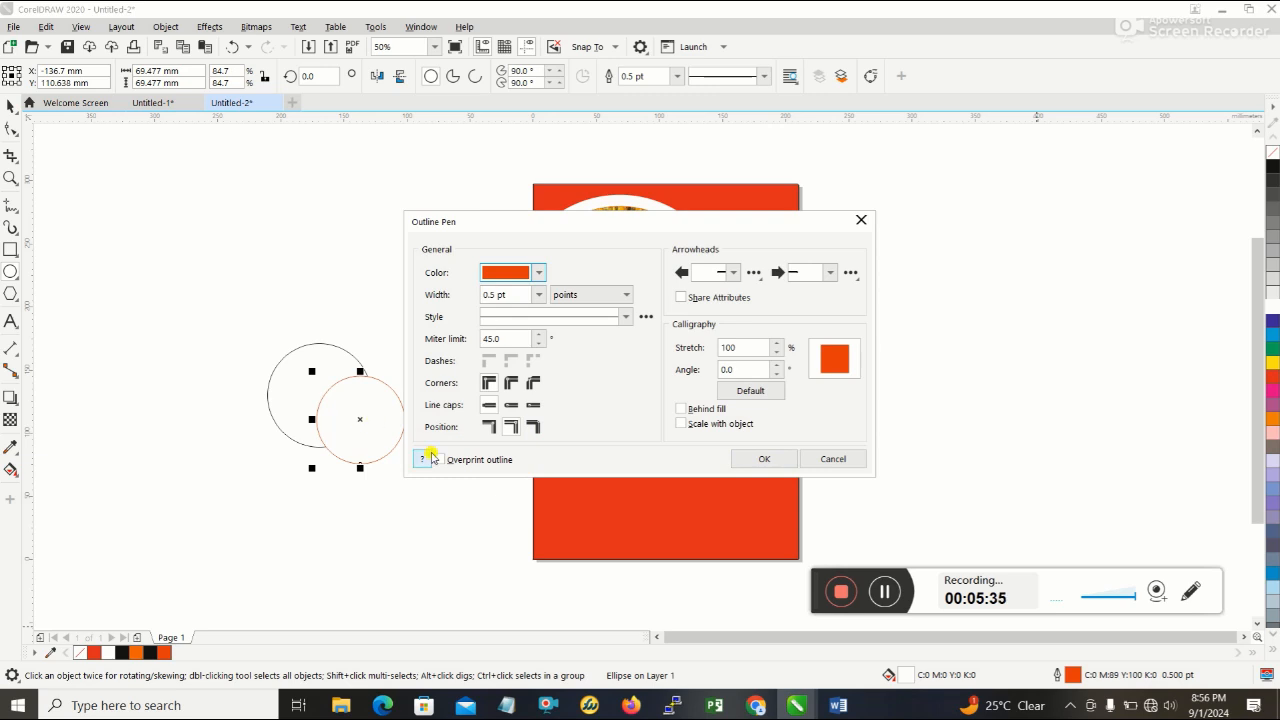
{"action": "left_click", "coordinate": [764, 458]}
{"action": "left_click", "coordinate": [391, 443]}
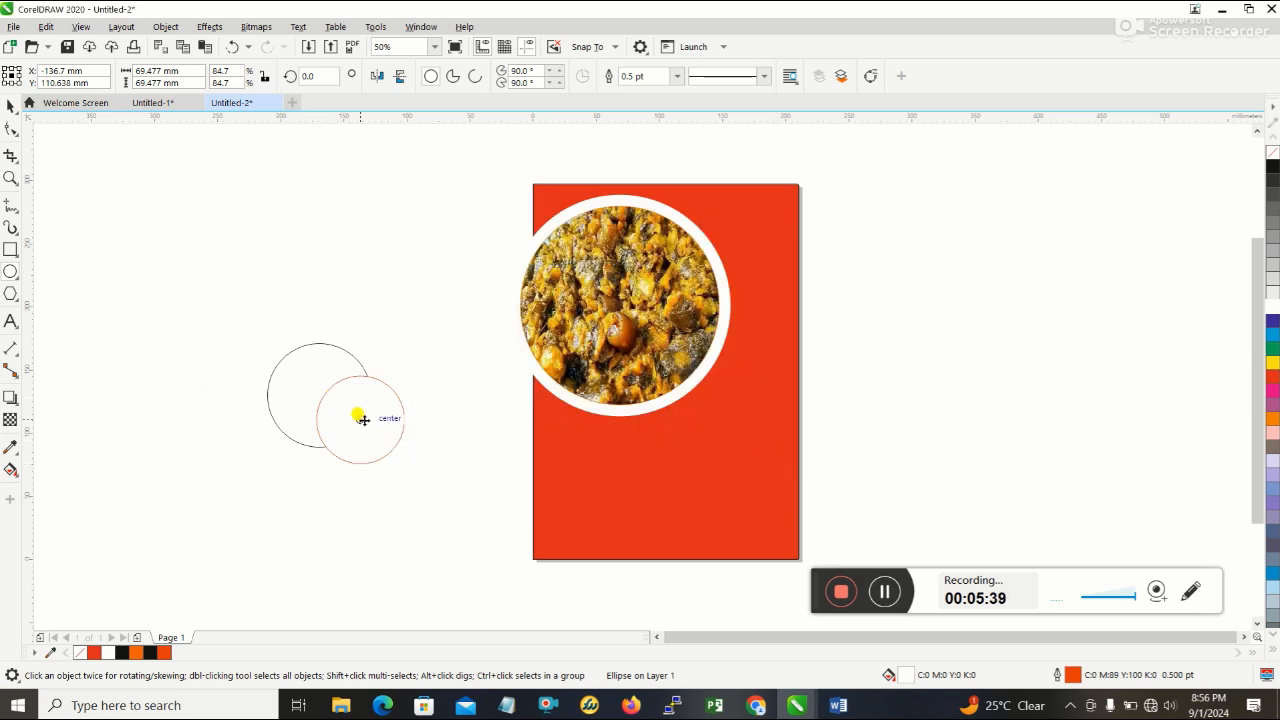
- Remove the outline from the larger 82 mm circle
{"action": "left_click", "coordinate": [330, 345]}
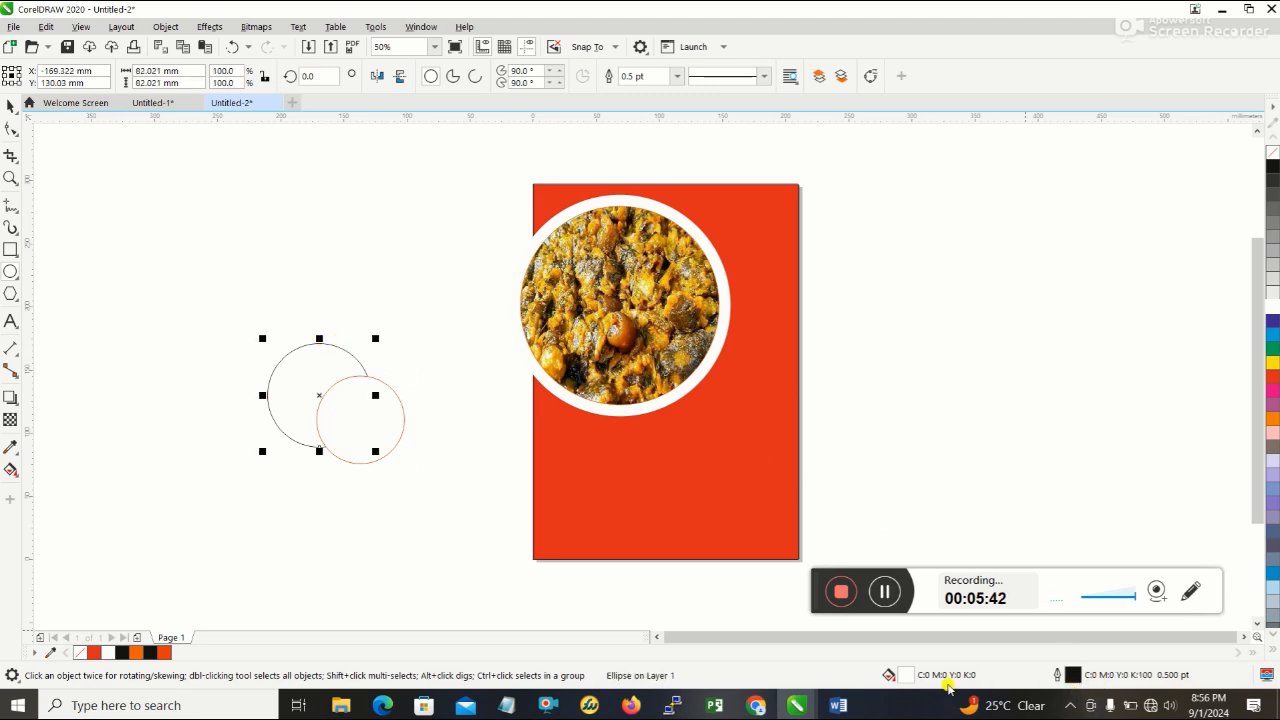
{"action": "double_click", "coordinate": [1073, 676]}
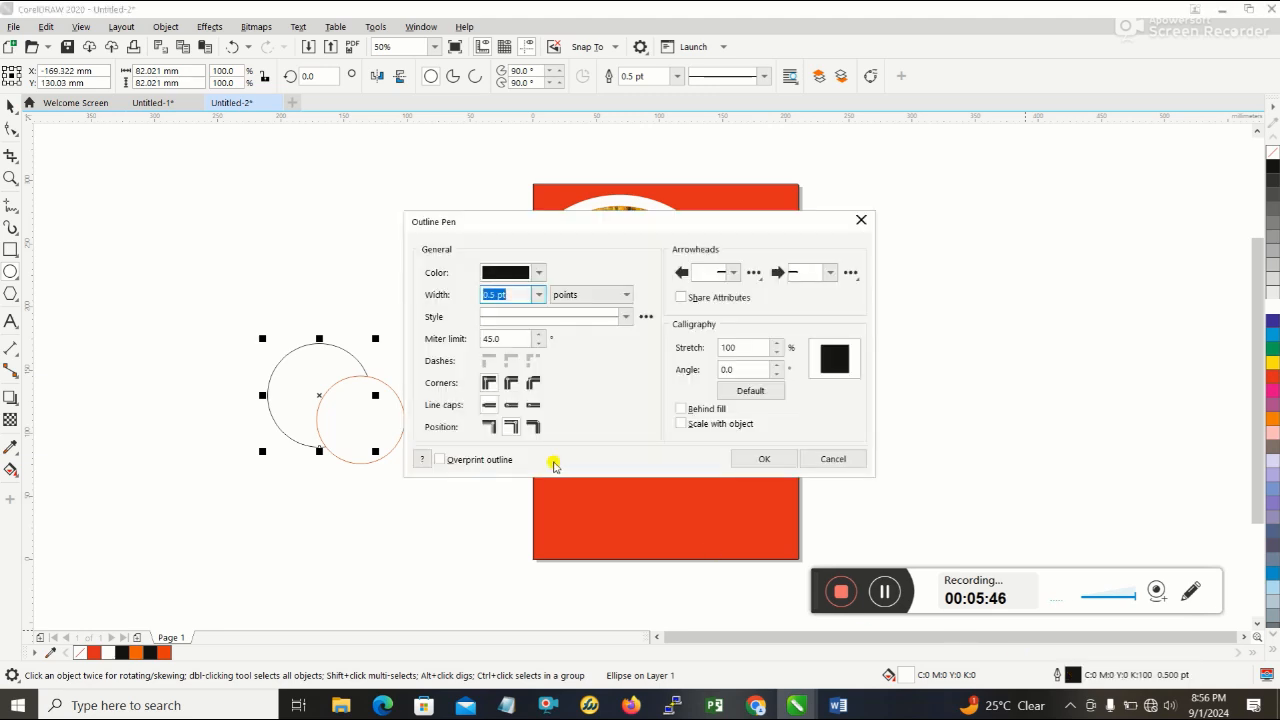
{"action": "left_click", "coordinate": [518, 272]}
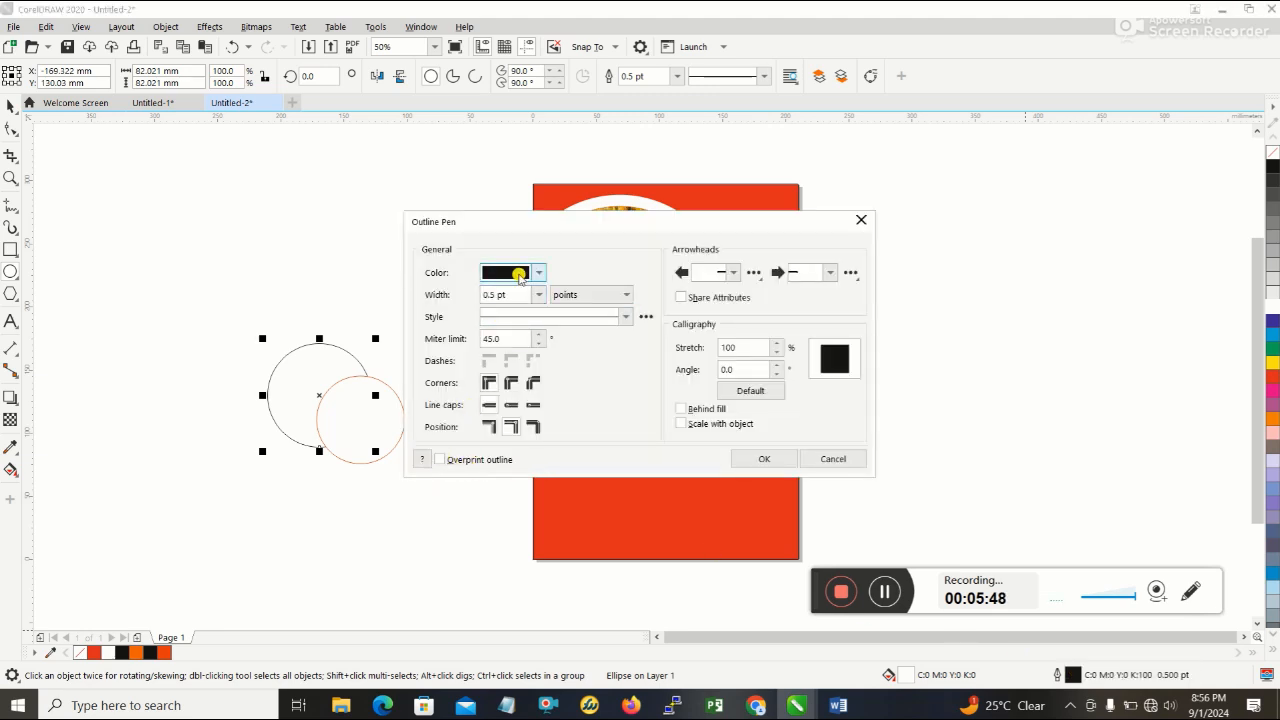
{"action": "left_click", "coordinate": [517, 507]}
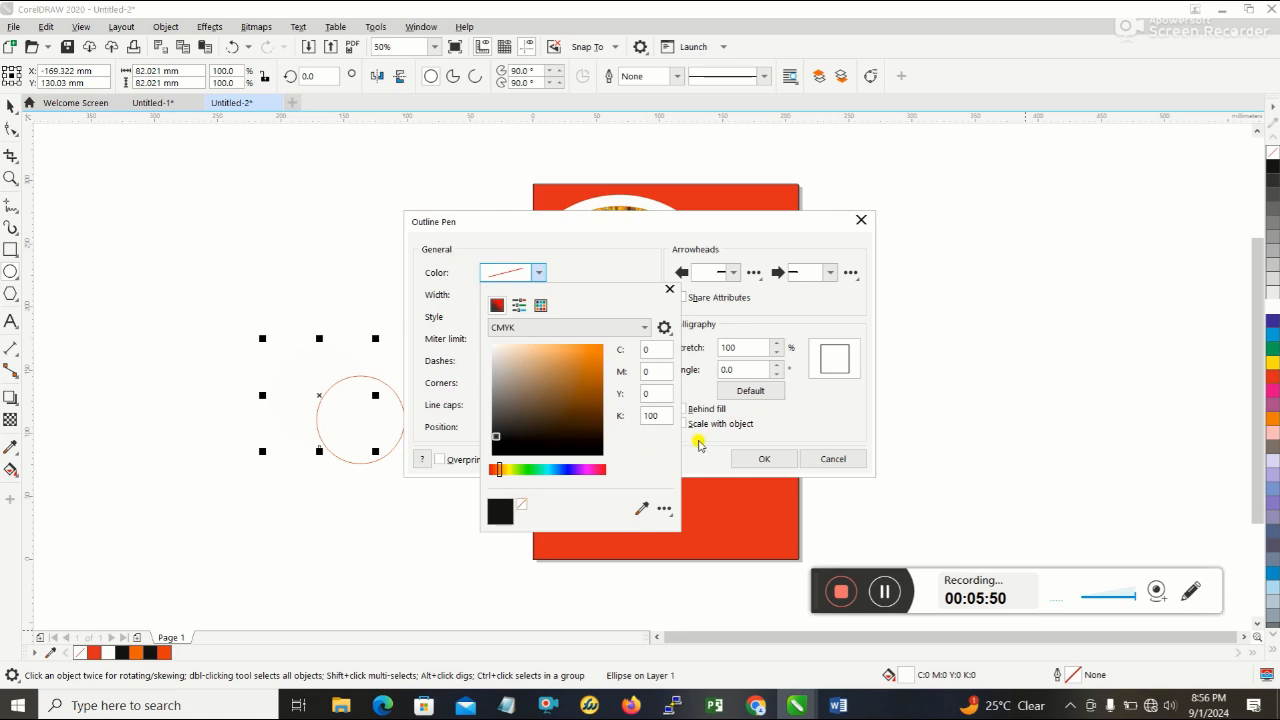
{"action": "left_click", "coordinate": [755, 455]}
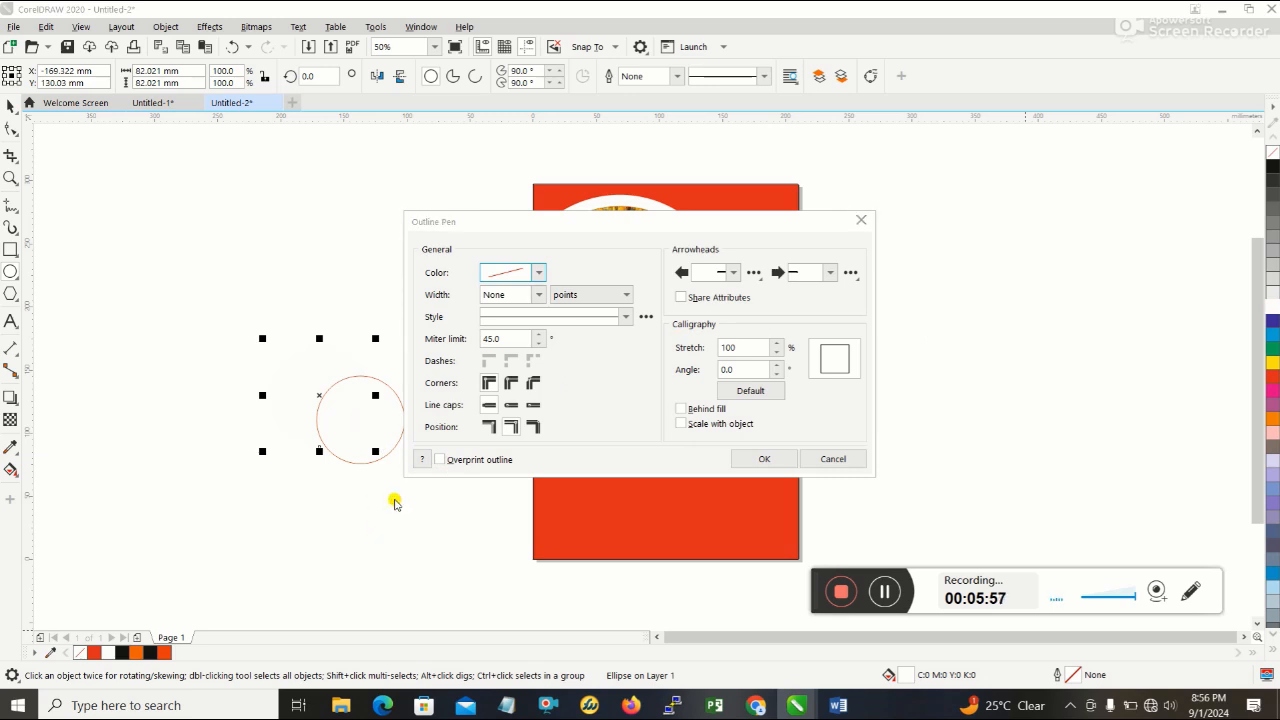
{"action": "left_click", "coordinate": [764, 458]}
- Lay the red-outlined circle over the larger one and move both onto the red page below the food photo
{"action": "left_click", "coordinate": [358, 421]}
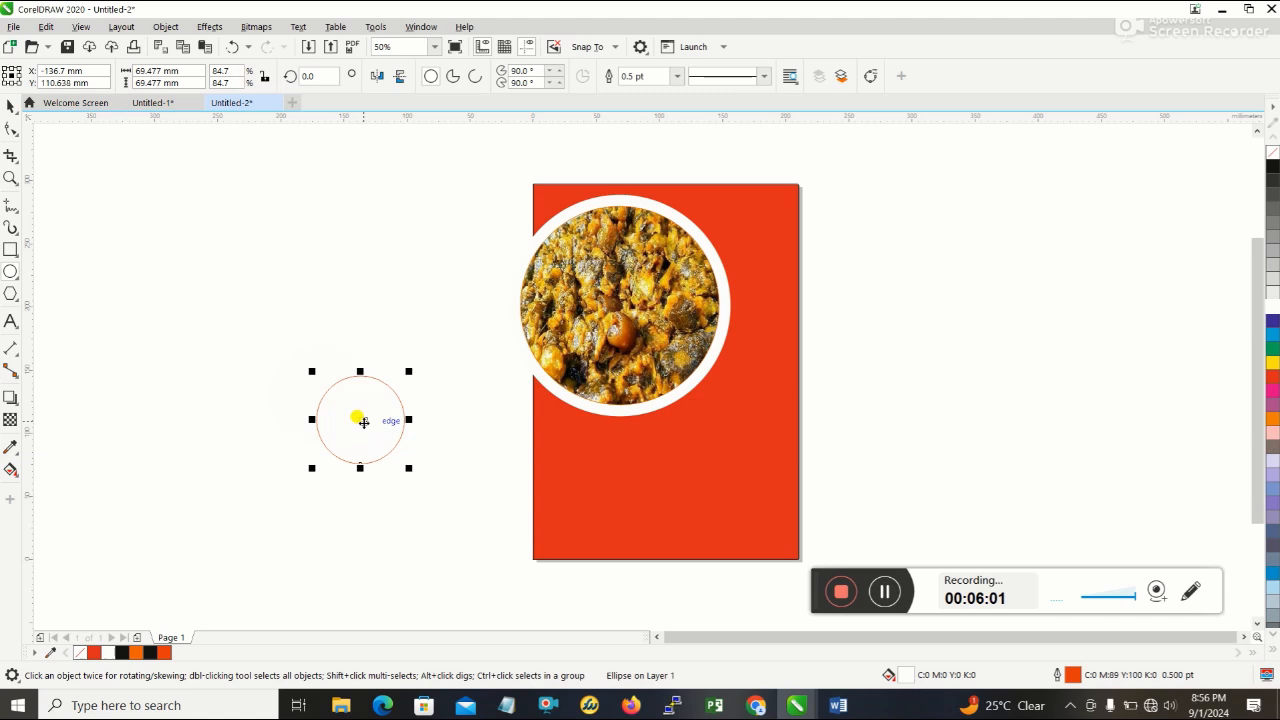
{"action": "left_click_drag", "start_coordinate": [363, 422], "coordinate": [328, 391]}
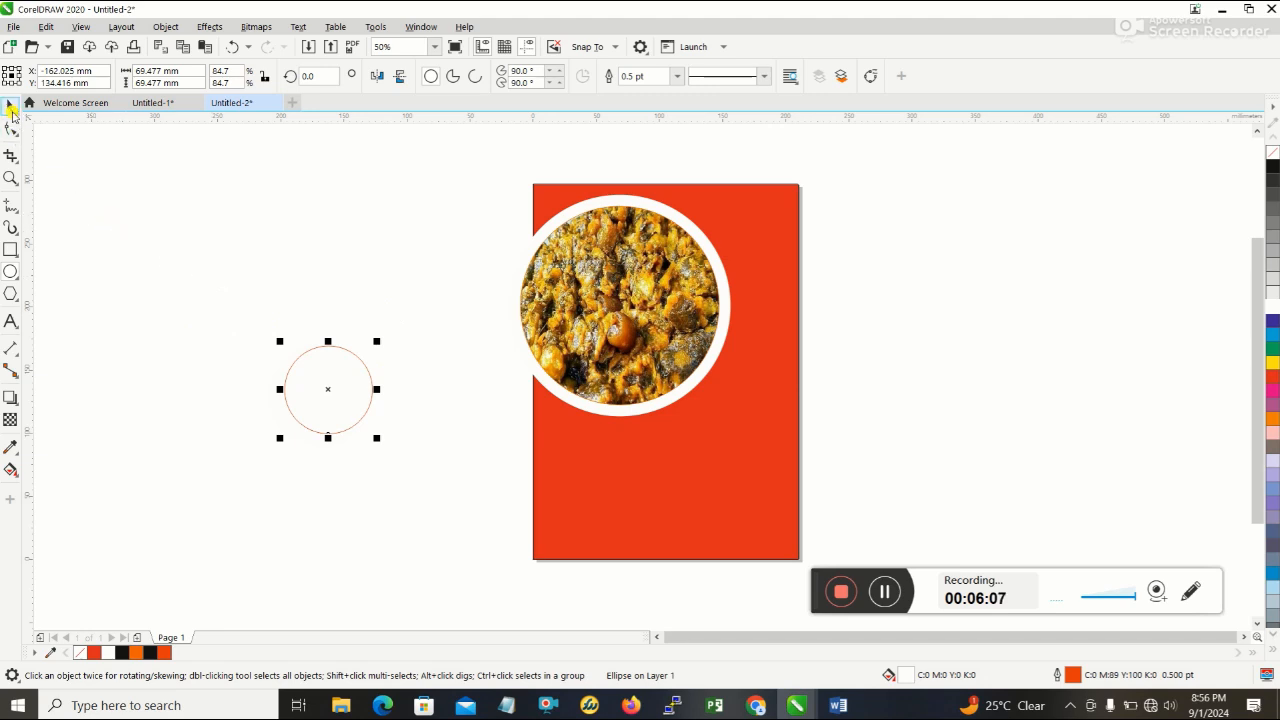
{"action": "left_click_drag", "start_coordinate": [212, 290], "coordinate": [457, 523]}
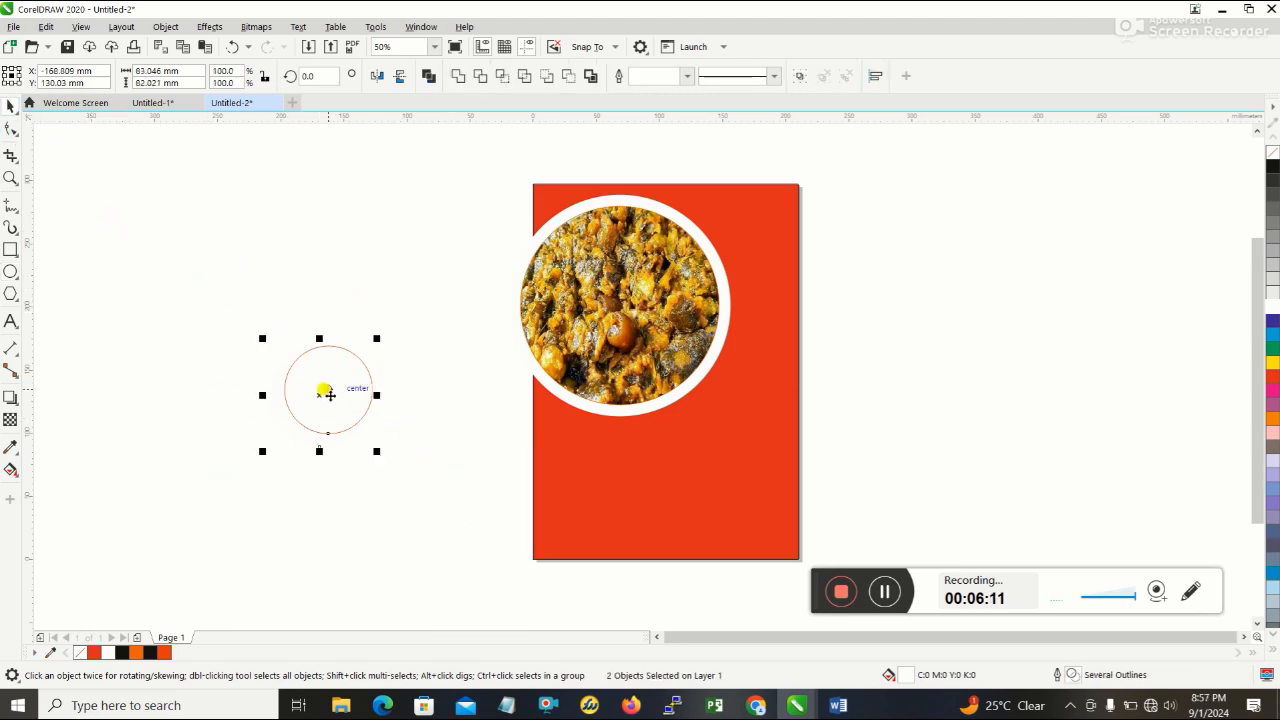
{"action": "left_click_drag", "start_coordinate": [328, 394], "coordinate": [717, 481]}
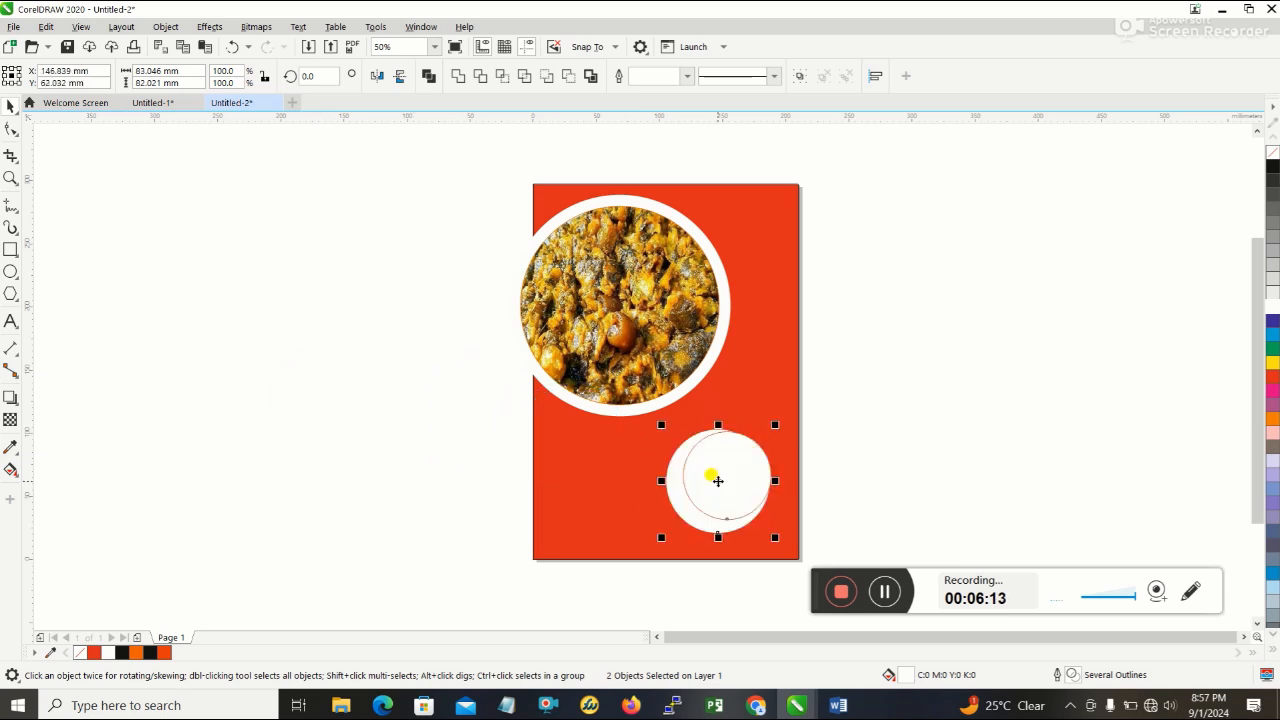
- Centre the red-outlined circle inside the larger white circle so an even white ring surrounds it
{"action": "left_click", "coordinate": [940, 446]}
{"action": "left_click", "coordinate": [735, 478]}
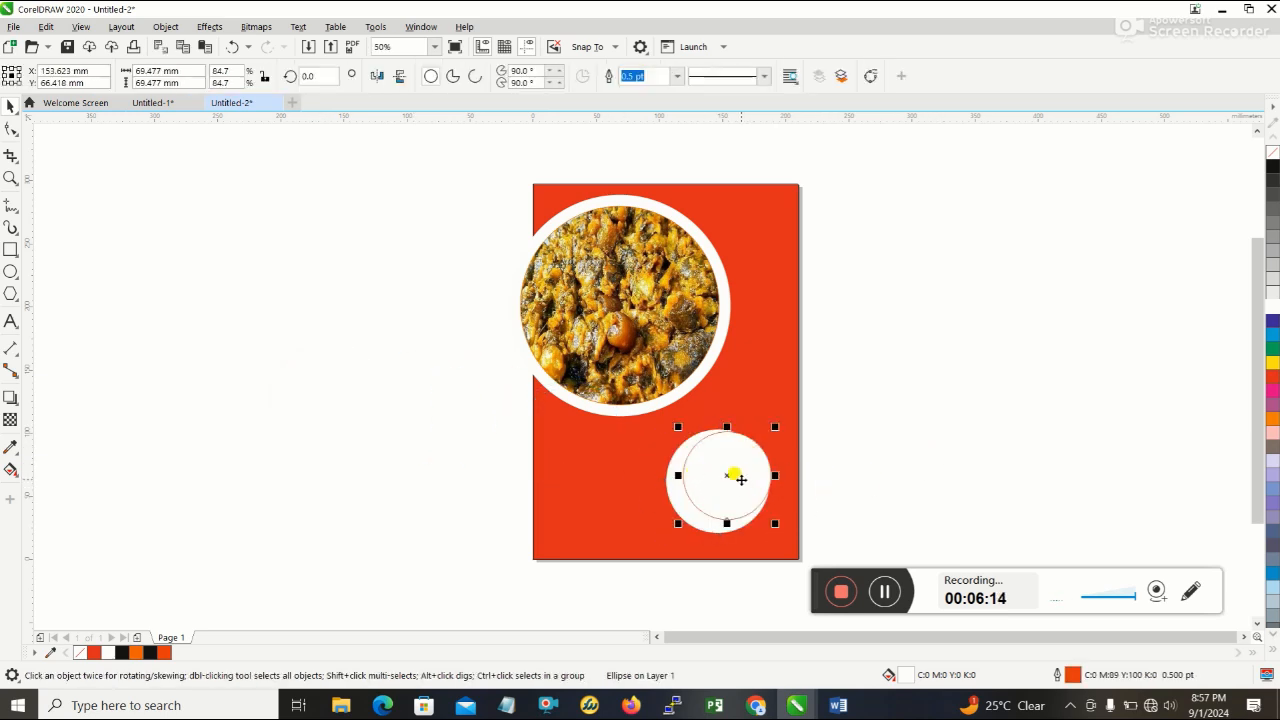
{"action": "left_click_drag", "start_coordinate": [724, 473], "coordinate": [713, 482]}
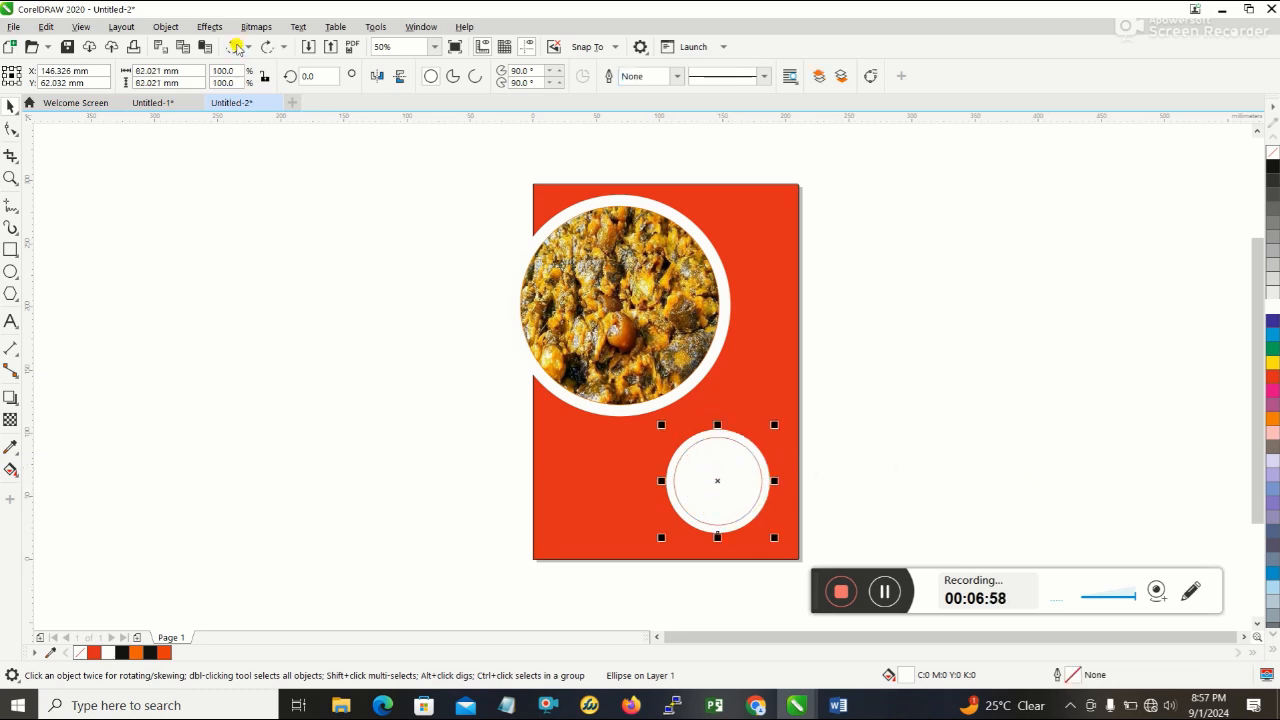
- Move the red-outlined circle and its white backing circle off the page to the empty area on its right, keeping them concentric
{"action": "left_click", "coordinate": [665, 484]}
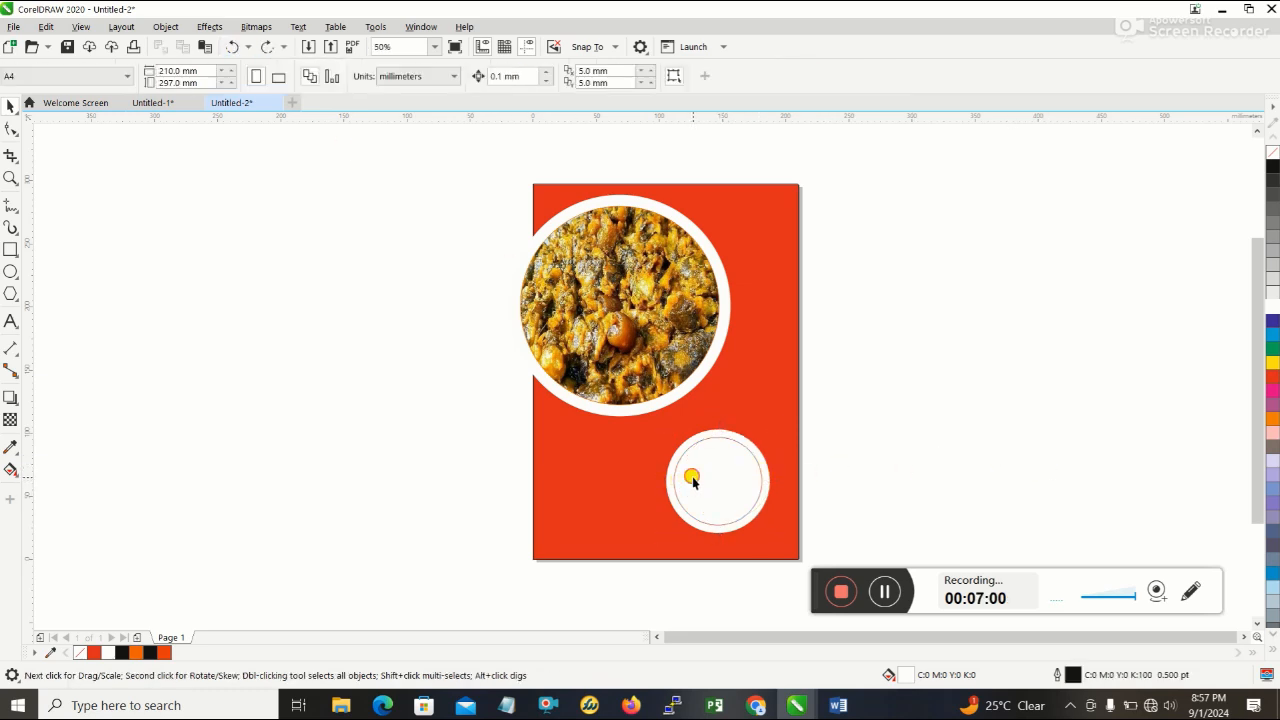
{"action": "left_click", "coordinate": [722, 480]}
{"action": "left_click_drag", "start_coordinate": [720, 481], "coordinate": [912, 422]}
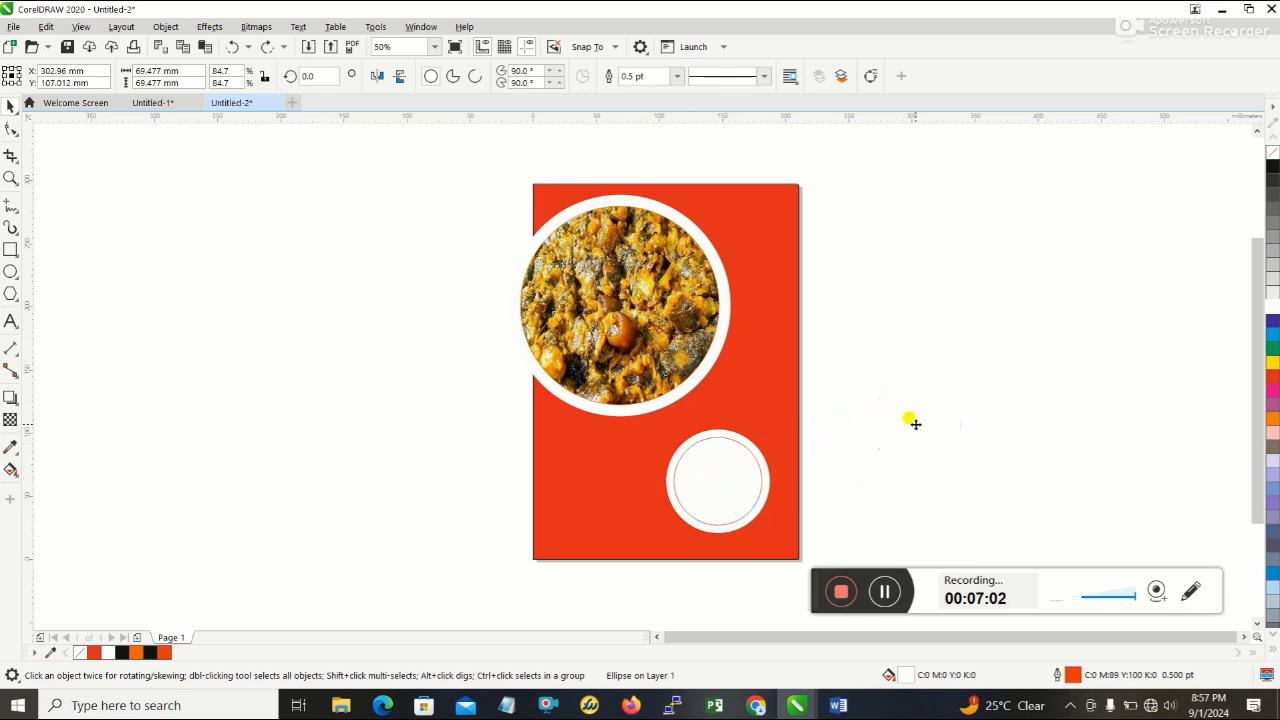
{"action": "left_click", "coordinate": [720, 466]}
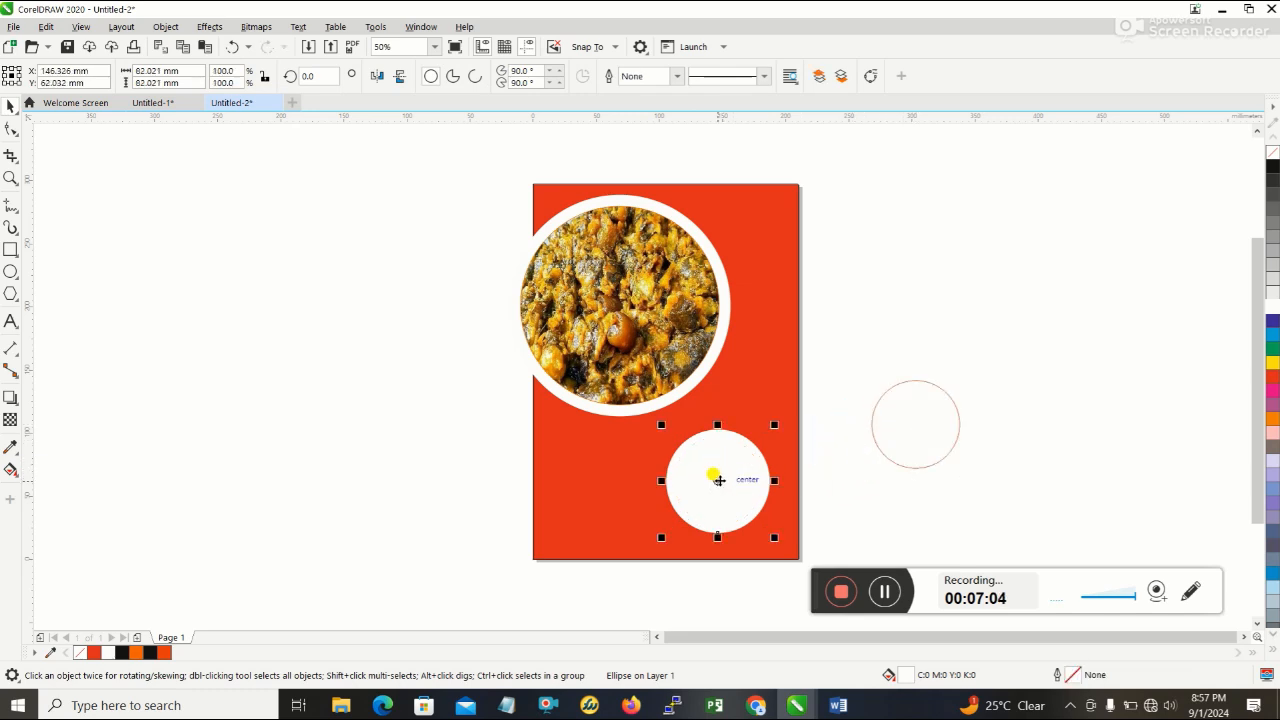
{"action": "left_click_drag", "start_coordinate": [718, 468], "coordinate": [917, 424]}
- Scale the two concentric circles down together to about 61 mm across
{"action": "left_click_drag", "start_coordinate": [826, 334], "coordinate": [1019, 520]}
{"action": "left_click_drag", "start_coordinate": [972, 482], "coordinate": [943, 457]}
{"action": "left_click", "coordinate": [938, 448]}
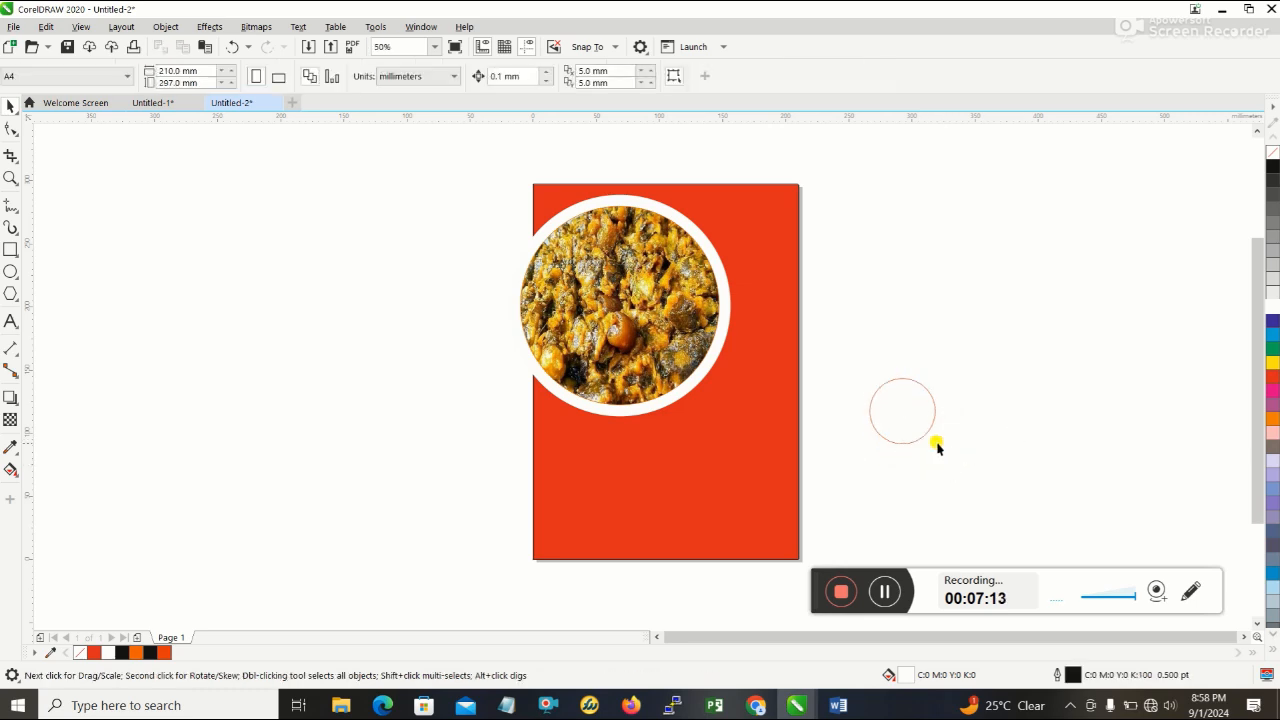
- Move both small circles together onto the page, overlapping the lower-right edge of the framed food photo
{"action": "left_click_drag", "start_coordinate": [840, 348], "coordinate": [952, 478]}
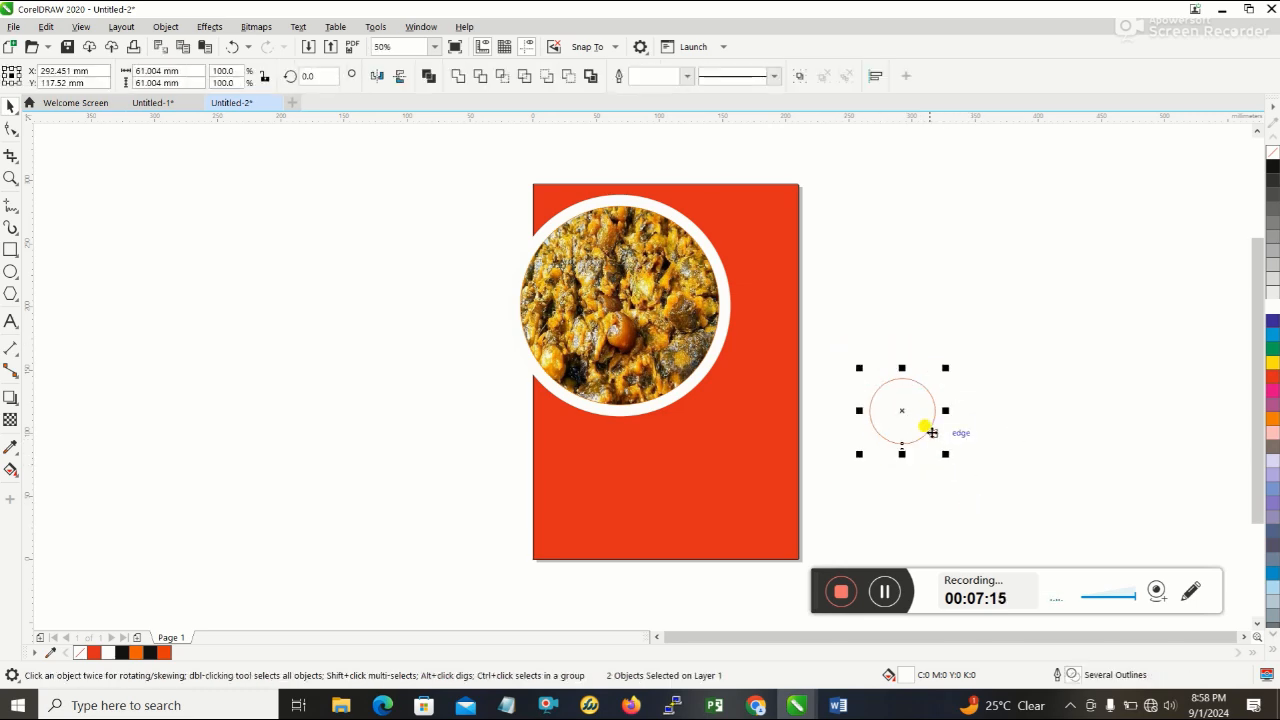
{"action": "left_click_drag", "start_coordinate": [826, 331], "coordinate": [952, 478]}
{"action": "left_click_drag", "start_coordinate": [902, 409], "coordinate": [668, 418]}
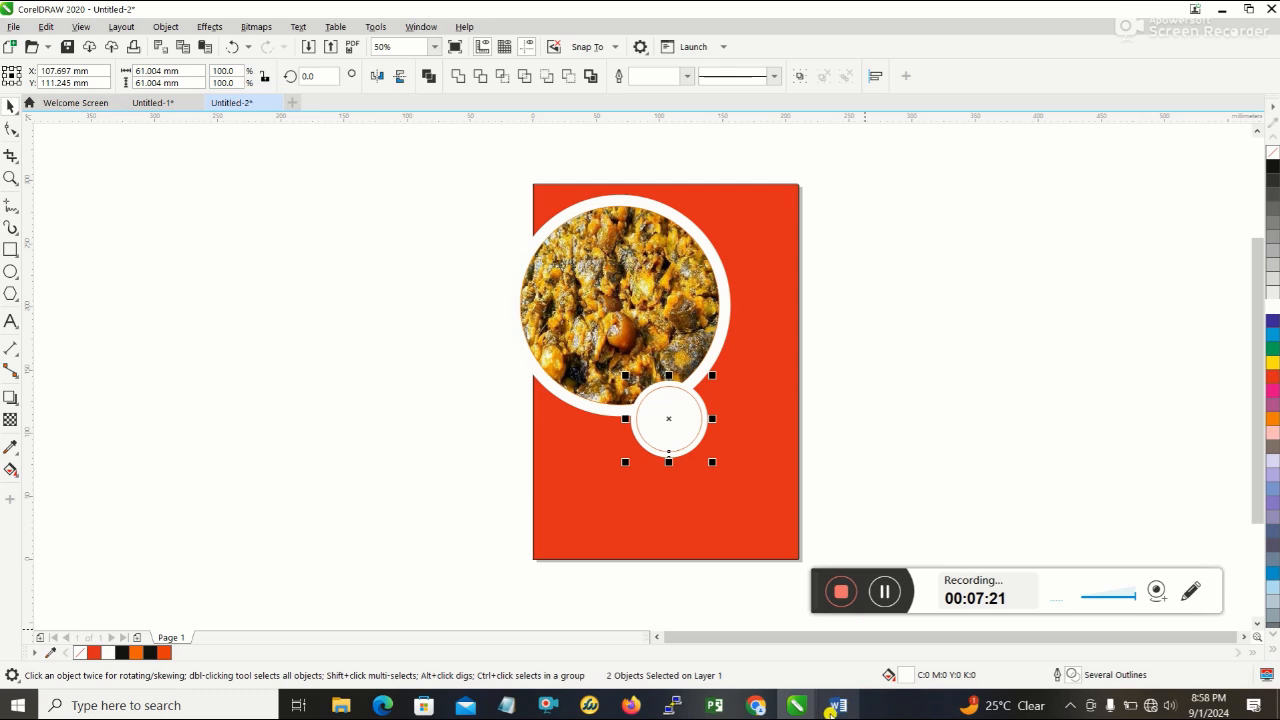
- Following the Word flyer, shift the small ringed circle to the food photo's bottom edge and place a duplicate on the photo's right edge
{"action": "left_click", "coordinate": [840, 706]}
{"action": "left_click", "coordinate": [843, 708]}
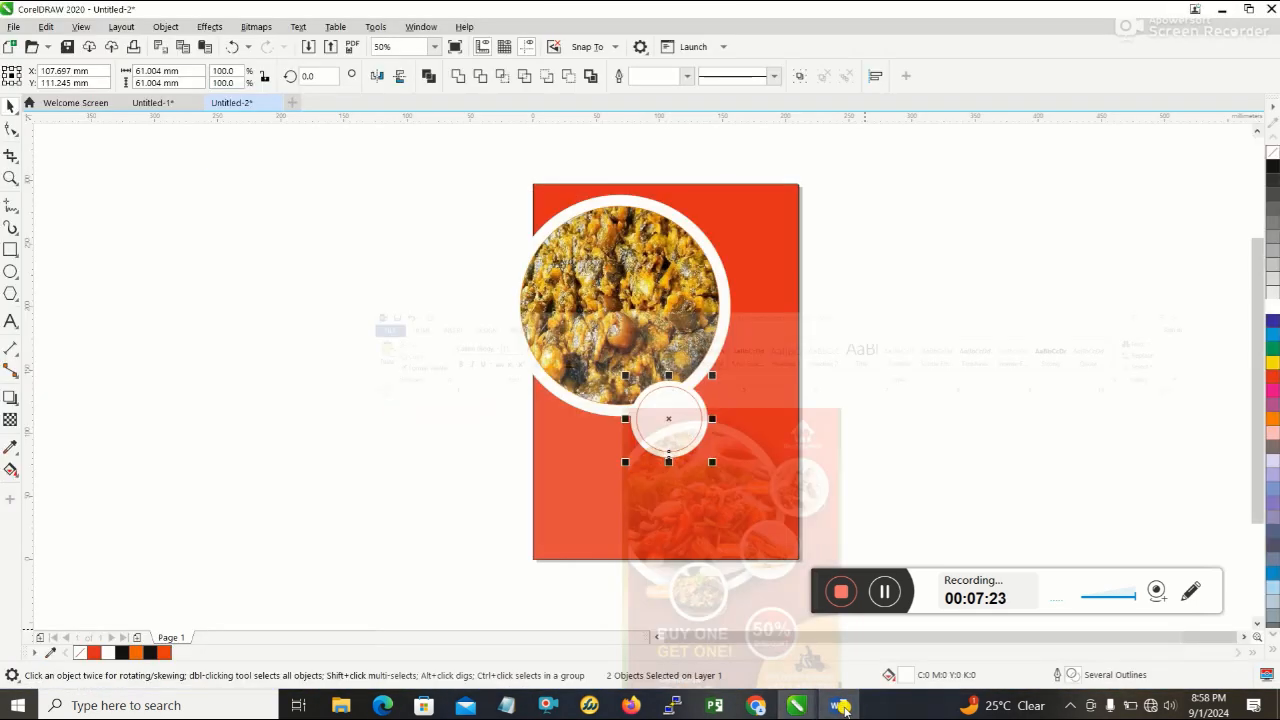
{"action": "left_click", "coordinate": [843, 707]}
{"action": "left_click", "coordinate": [843, 708]}
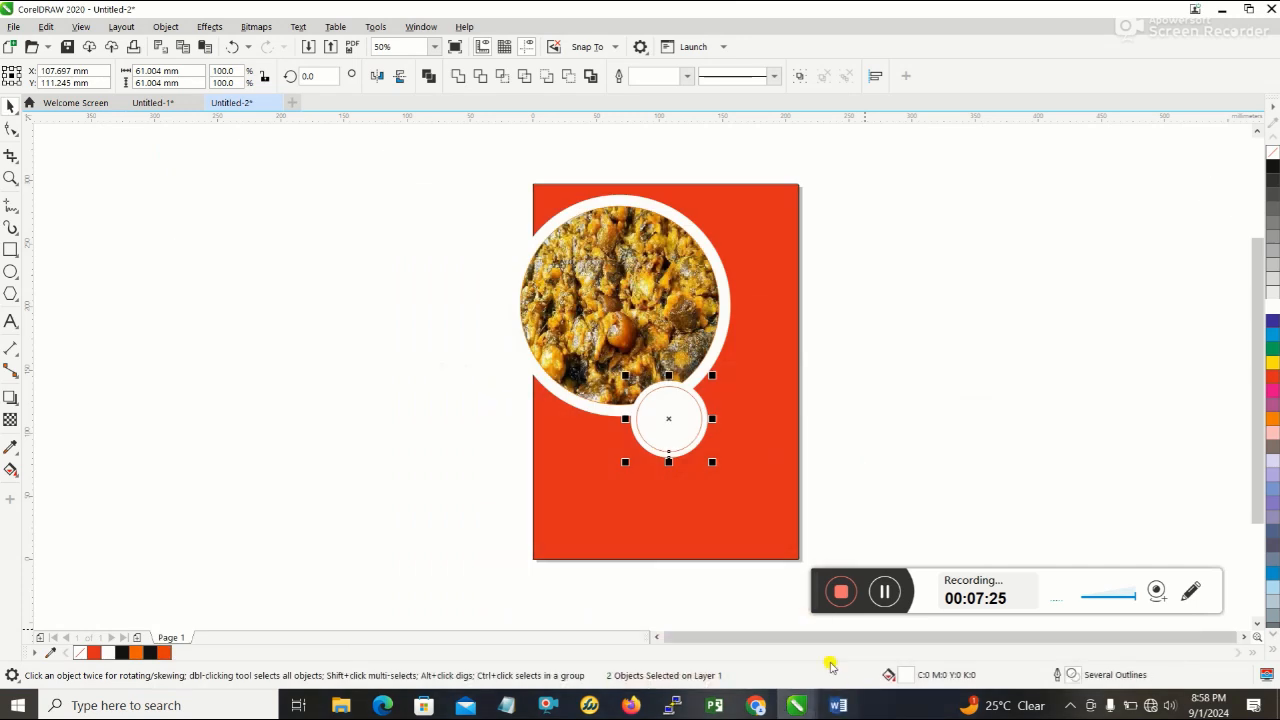
{"action": "left_click_drag", "start_coordinate": [669, 420], "coordinate": [631, 428]}
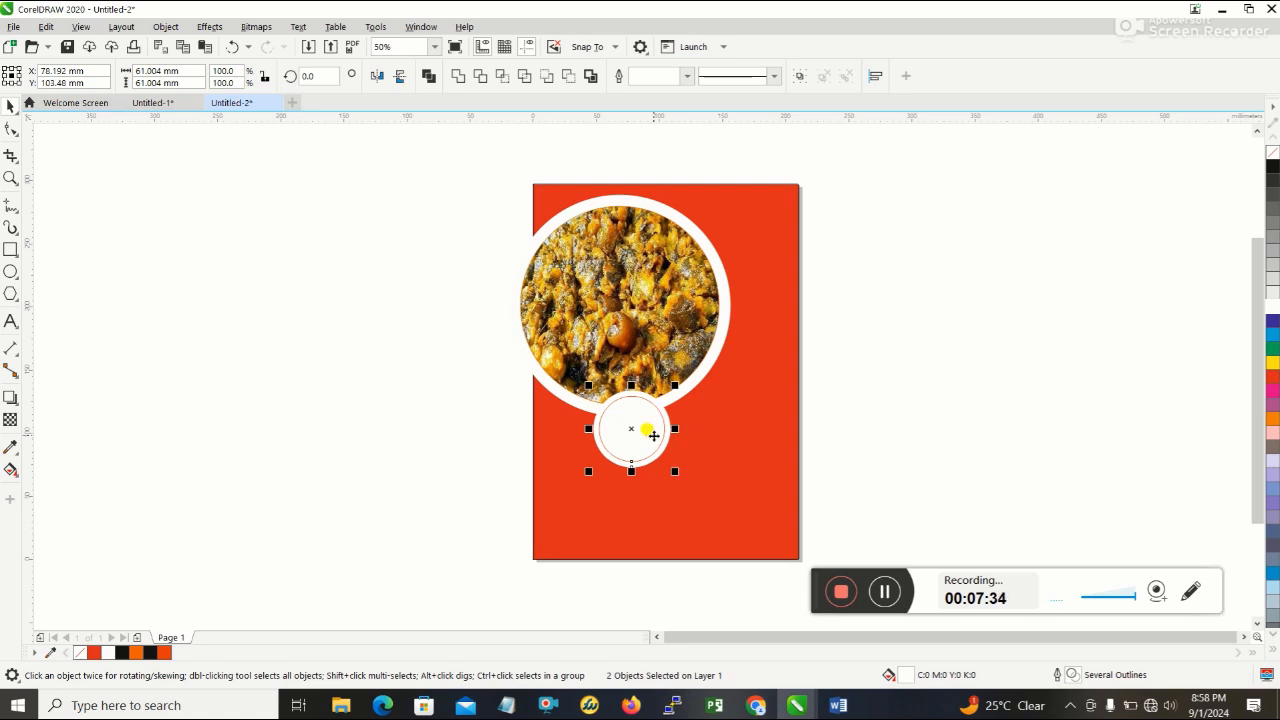
{"action": "left_click_drag", "start_coordinate": [630, 428], "coordinate": [739, 348]}
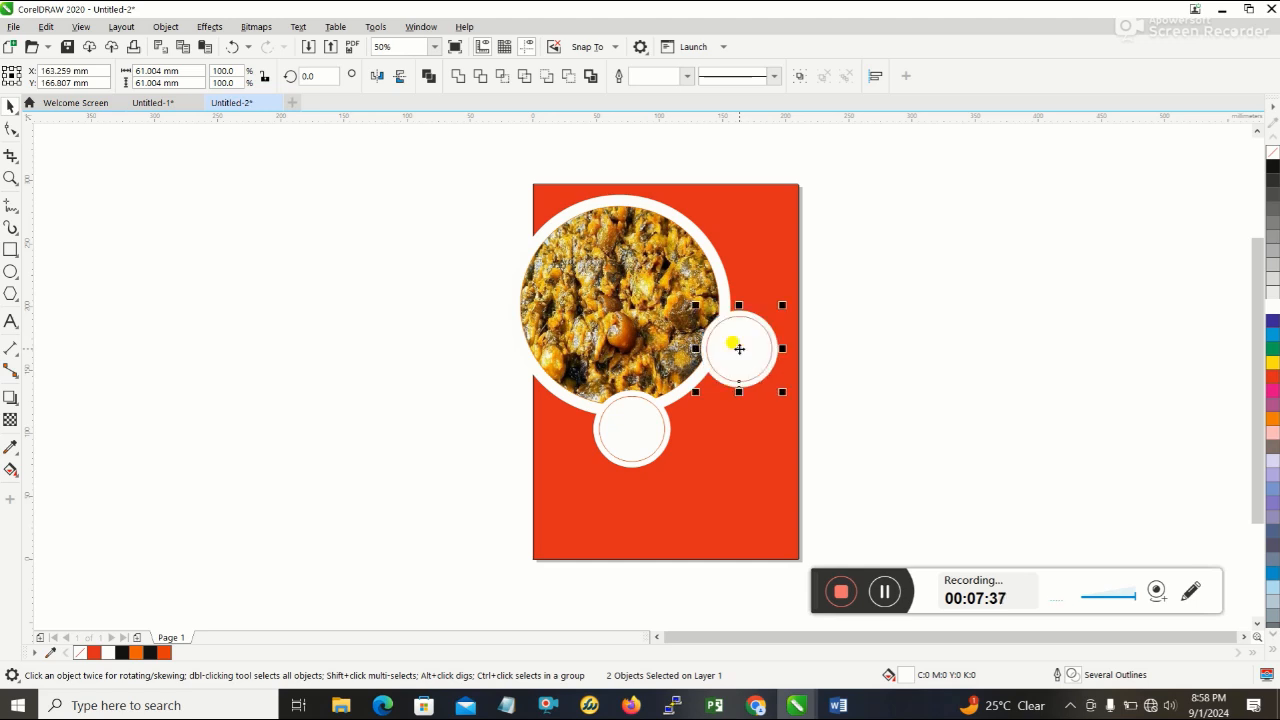
{"action": "left_click_drag", "start_coordinate": [739, 348], "coordinate": [742, 247]}
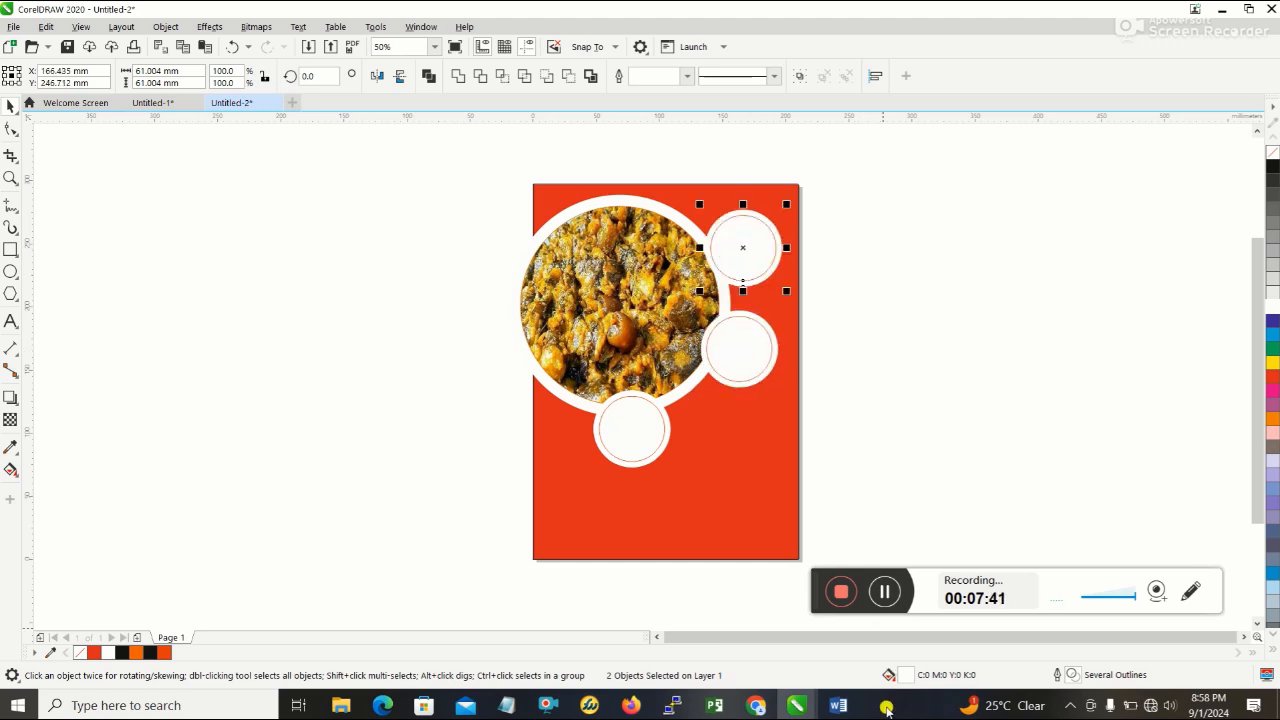
{"action": "left_click", "coordinate": [840, 706]}
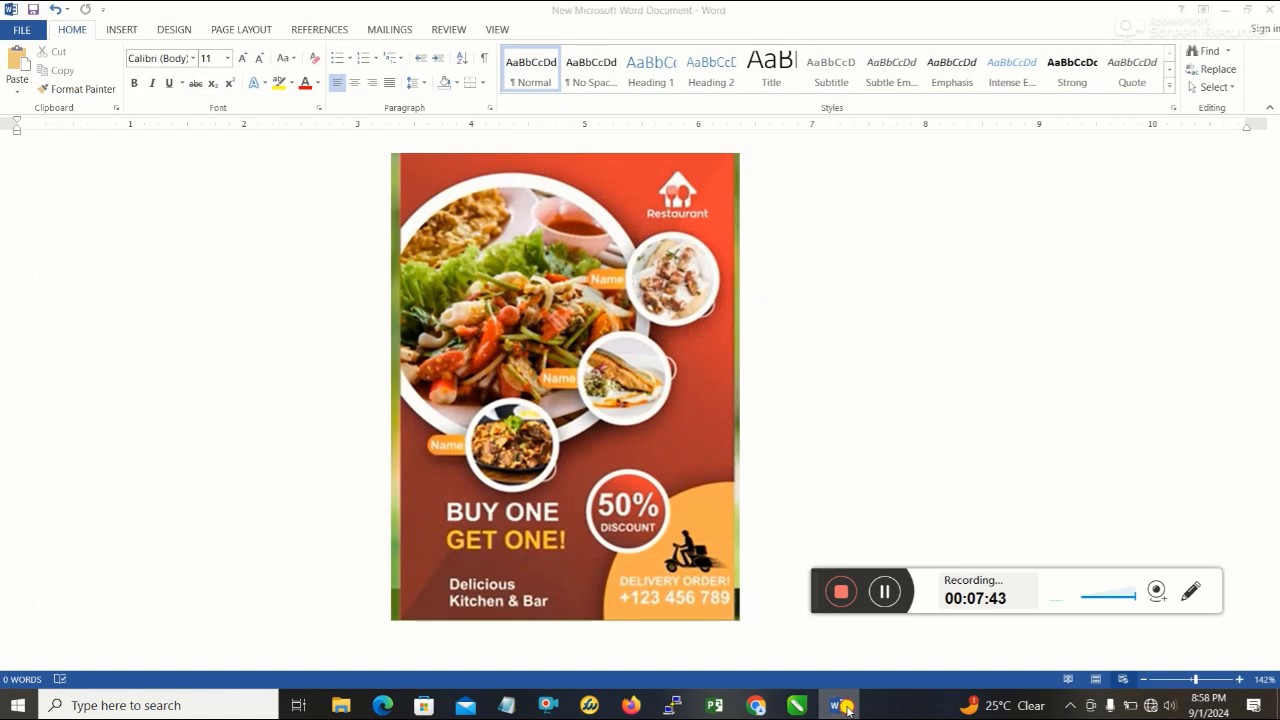
{"action": "left_click", "coordinate": [842, 706]}
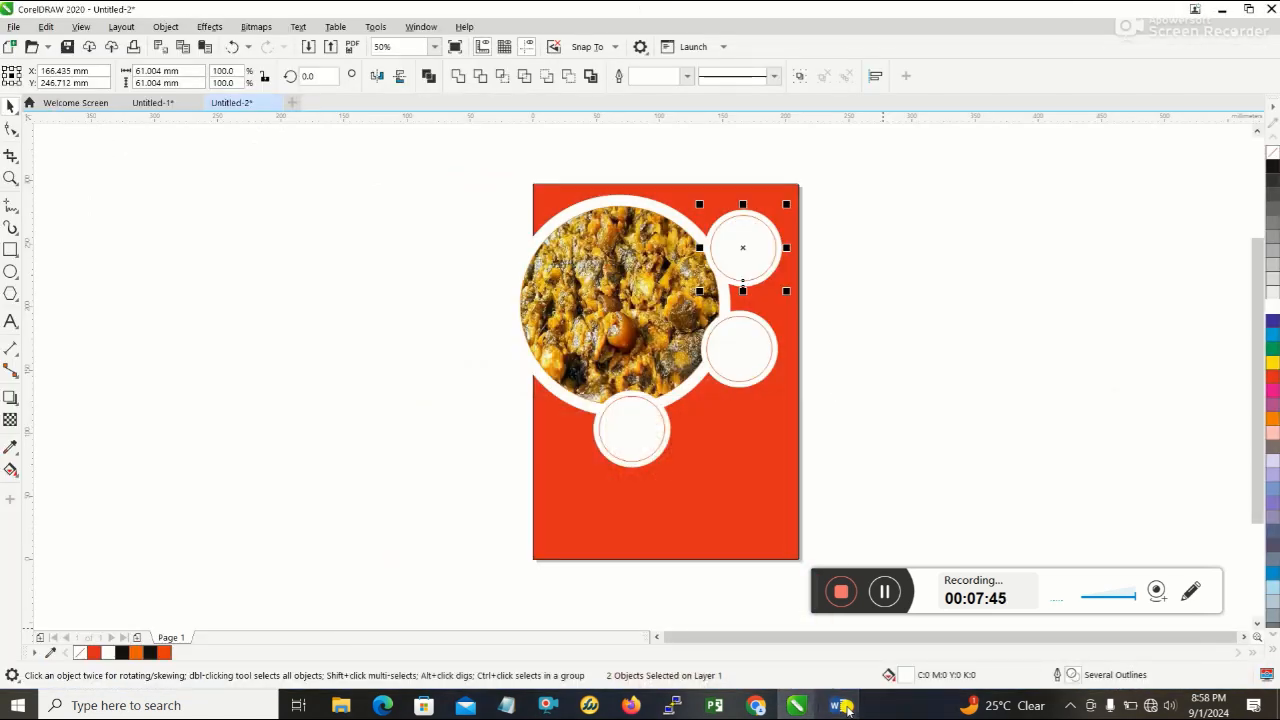
{"action": "left_click", "coordinate": [744, 347]}
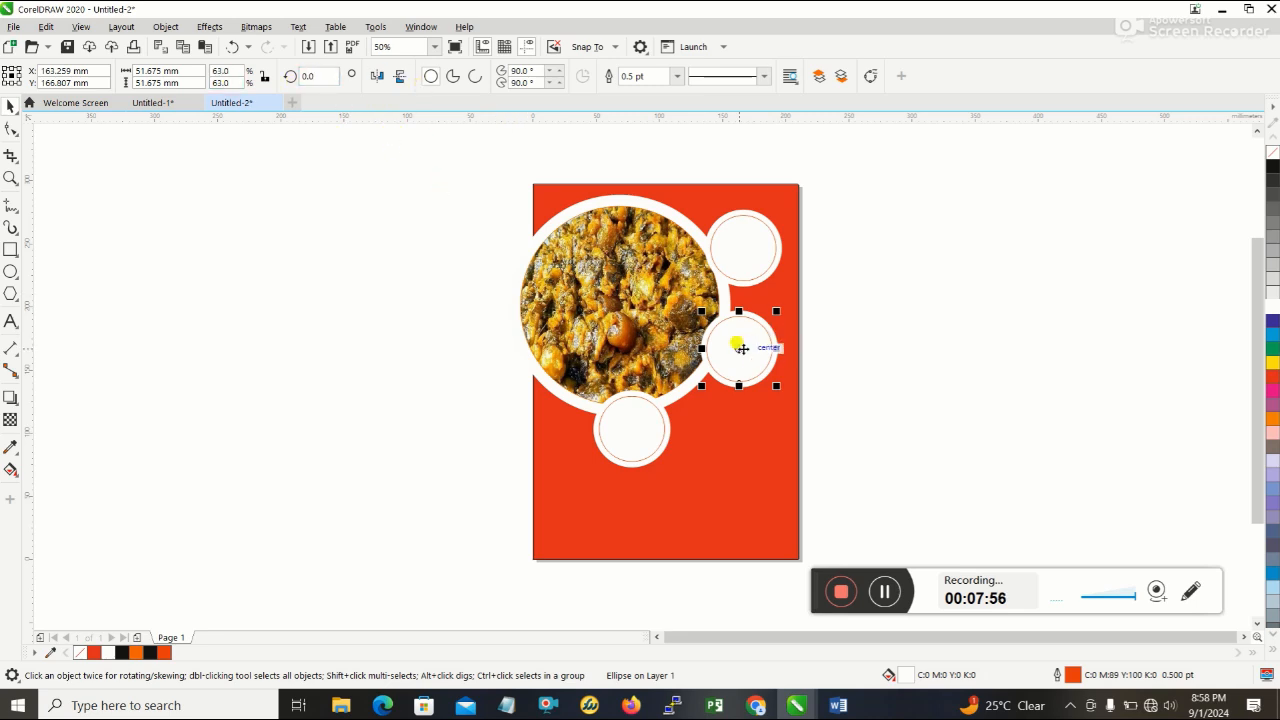
{"action": "left_click", "coordinate": [236, 47]}
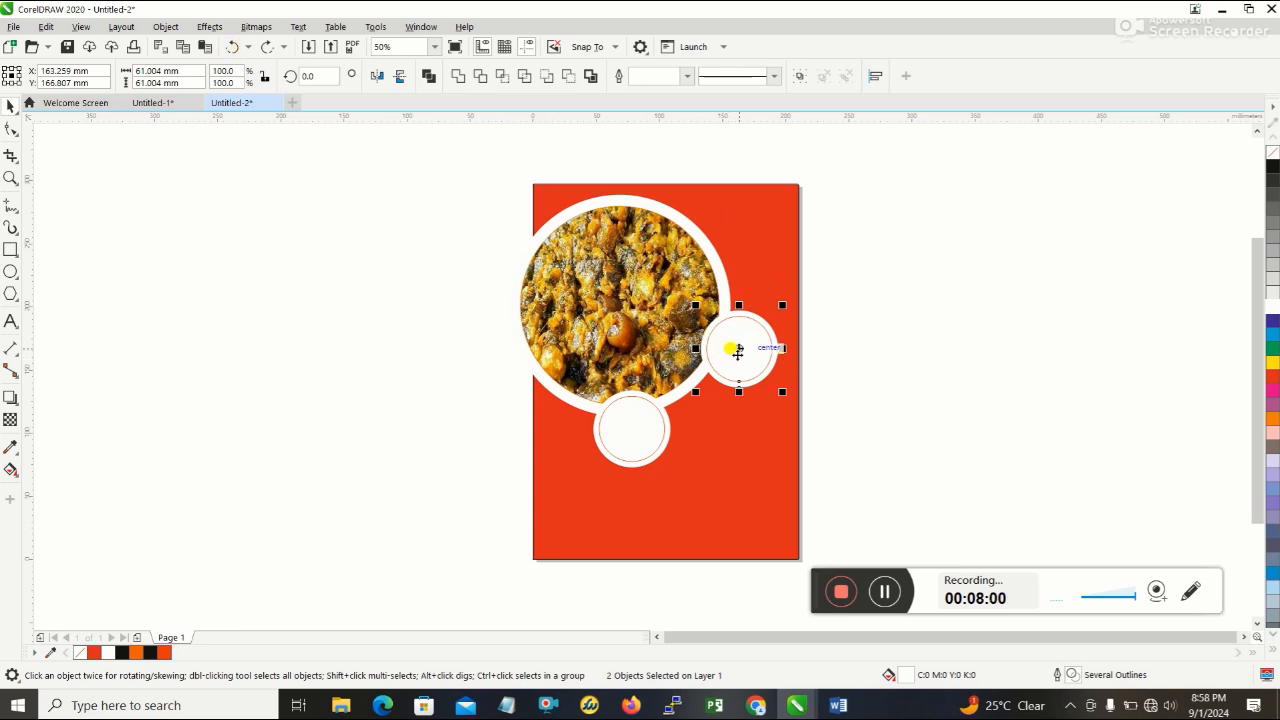
- Place a copy of the right ringed circle slightly lower on the food photo's edge and move the original pair up to the photo's upper right
{"action": "left_click_drag", "start_coordinate": [737, 348], "coordinate": [727, 363]}
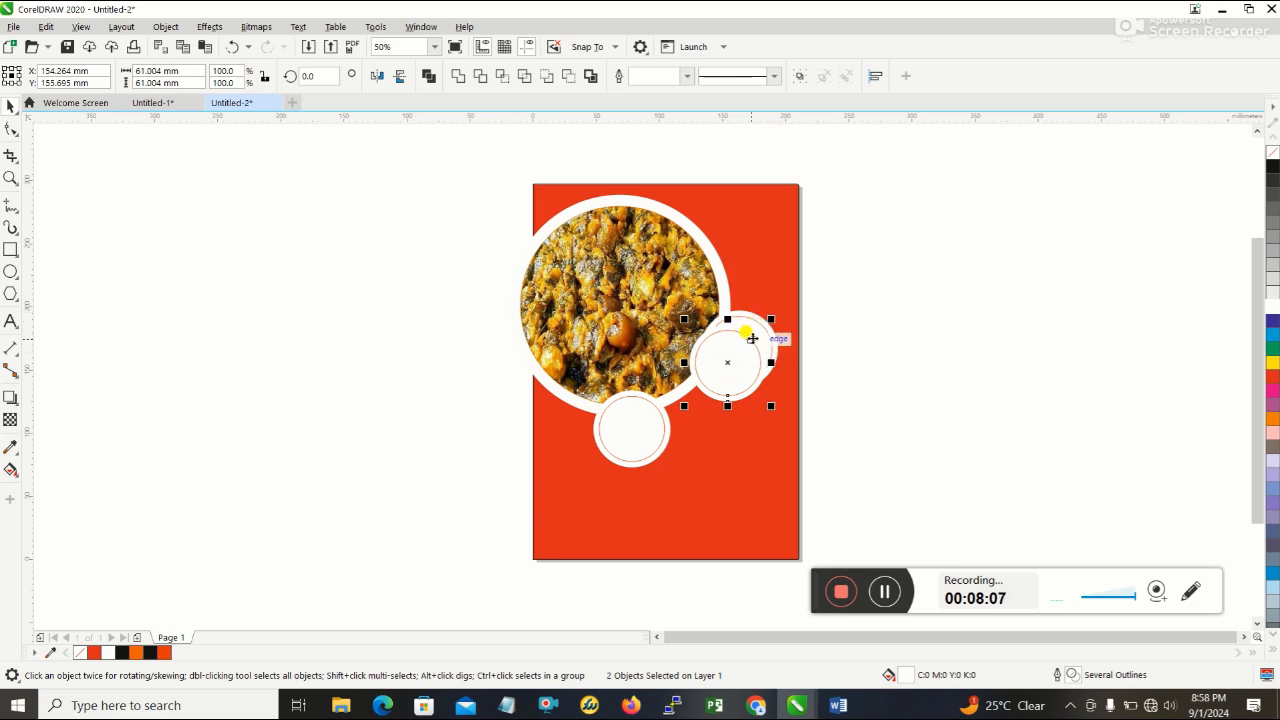
{"action": "left_click", "coordinate": [757, 342]}
{"action": "left_click_drag", "start_coordinate": [744, 355], "coordinate": [750, 276]}
{"action": "left_click", "coordinate": [757, 345]}
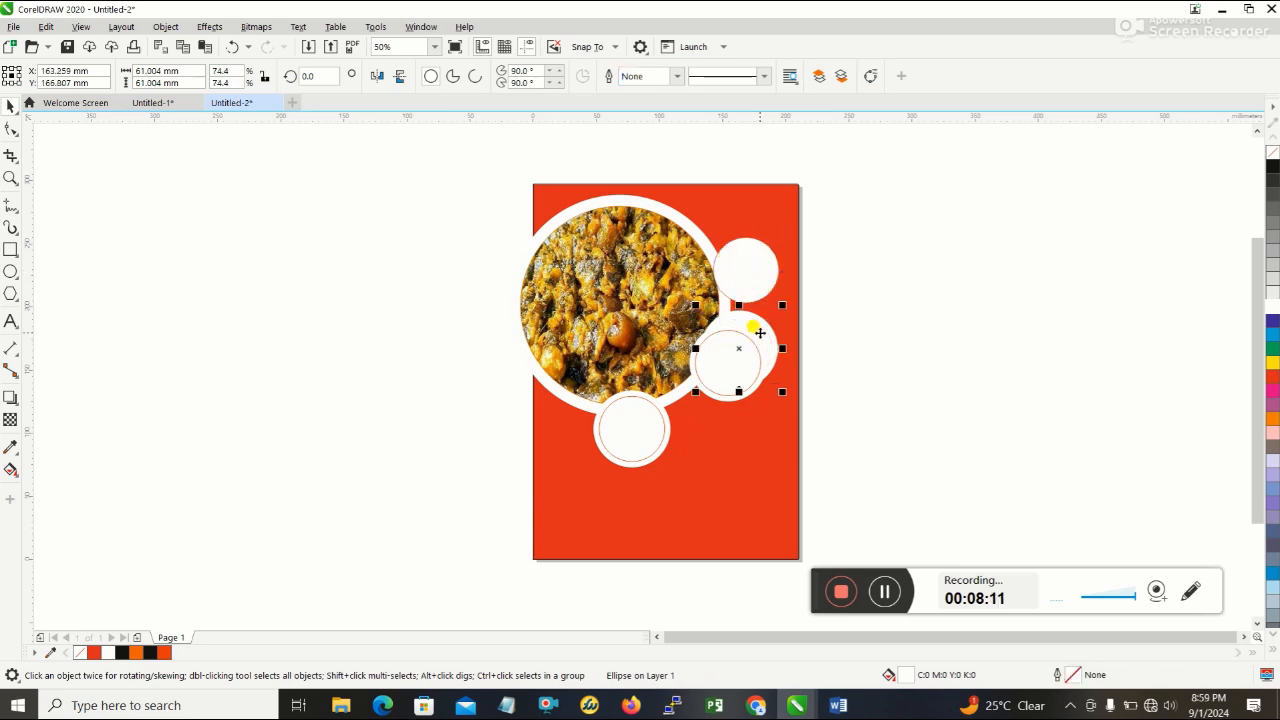
{"action": "left_click_drag", "start_coordinate": [738, 350], "coordinate": [746, 272]}
{"action": "left_click", "coordinate": [845, 342]}
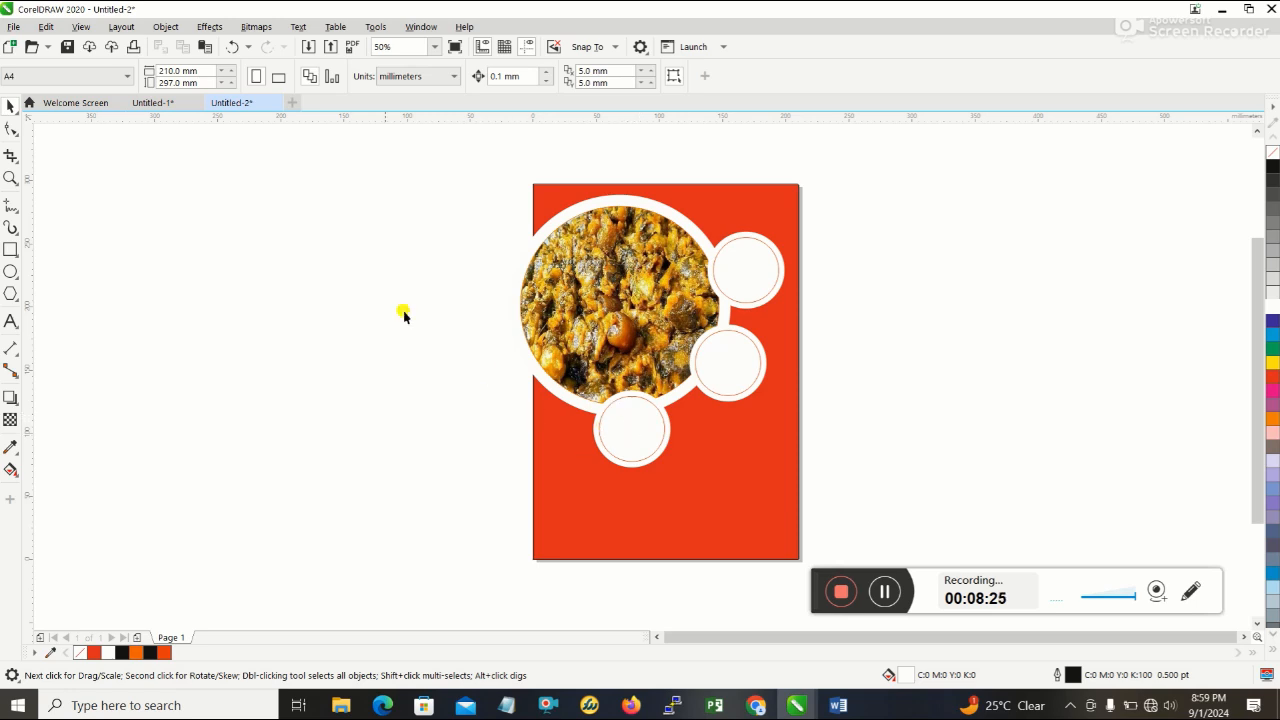
{"action": "left_click", "coordinate": [690, 415]}
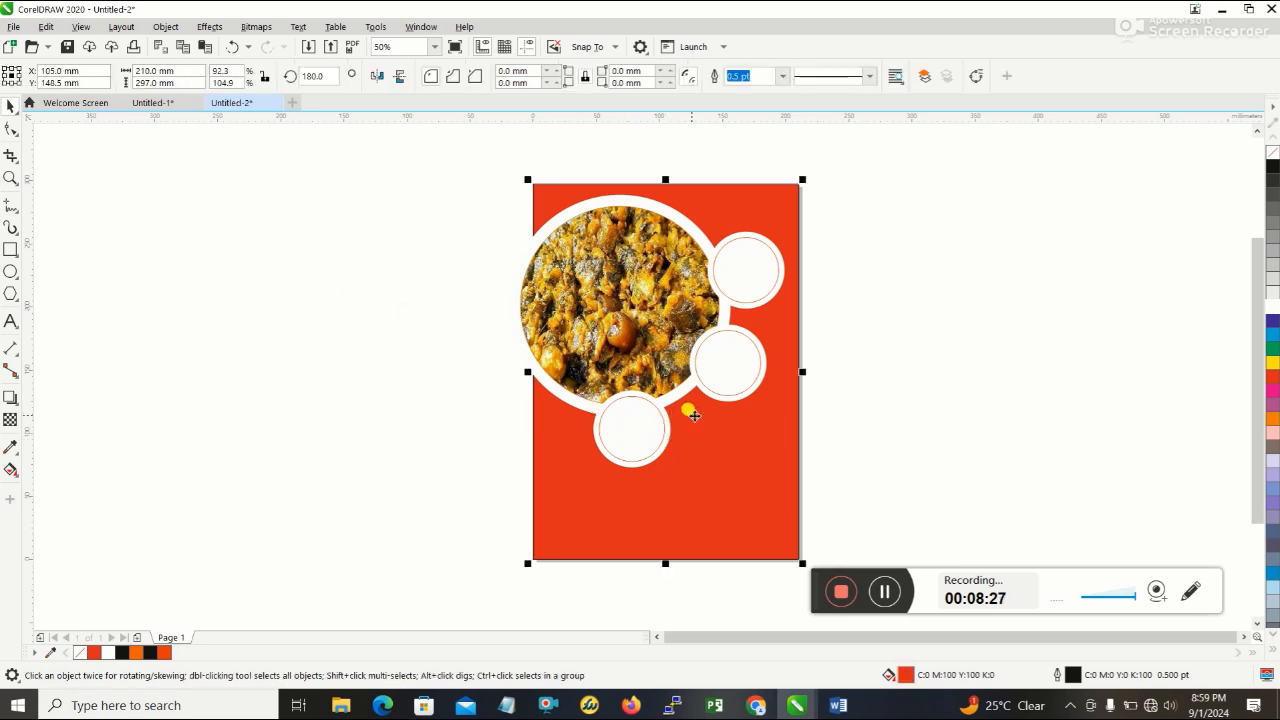
{"action": "left_click", "coordinate": [722, 362]}
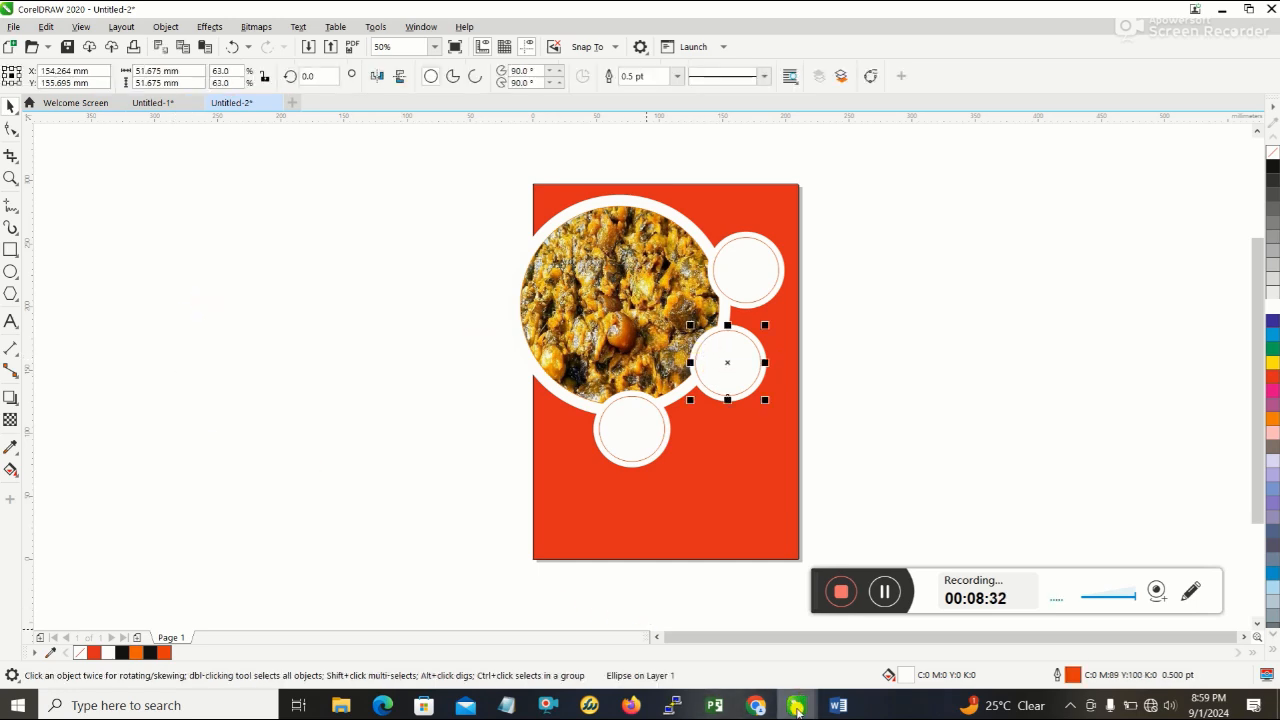
{"action": "left_click", "coordinate": [757, 706]}
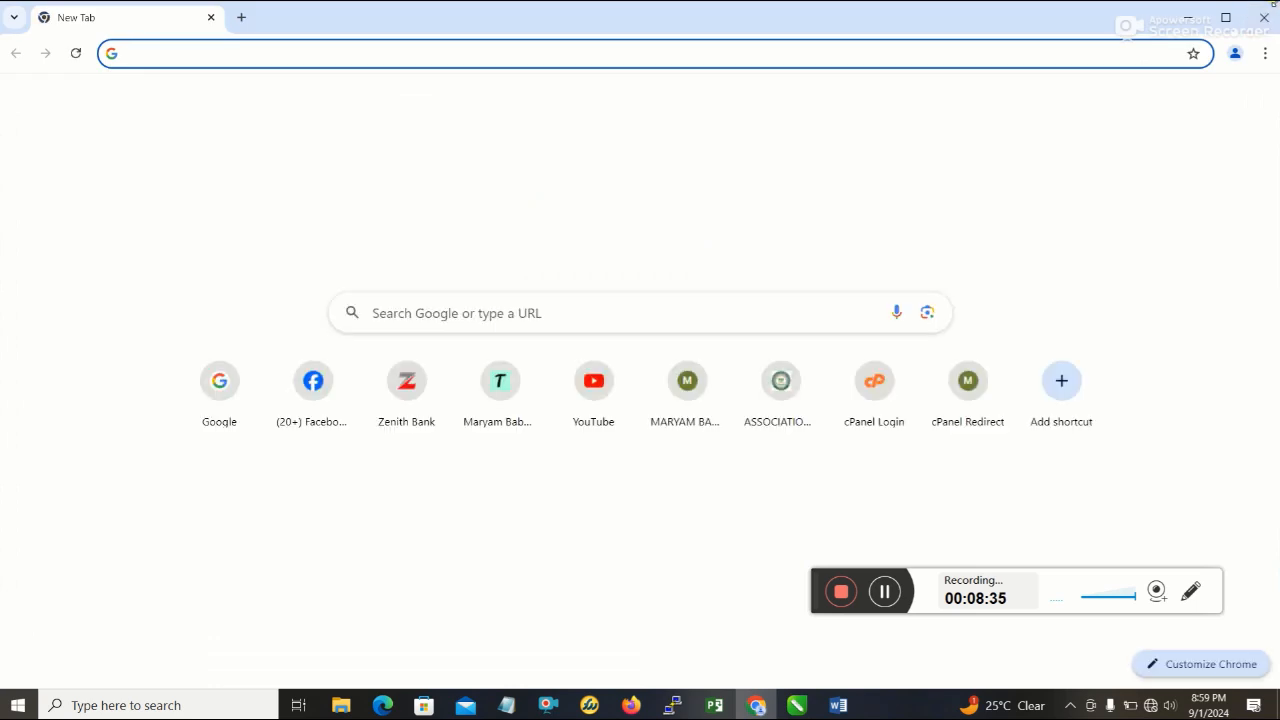
{"action": "left_click", "coordinate": [757, 706]}
- Following the Word flyer's name labels, draw a rectangle about 69 × 24 mm left of the page and fully round its corners into a pill
{"action": "left_click", "coordinate": [845, 706]}
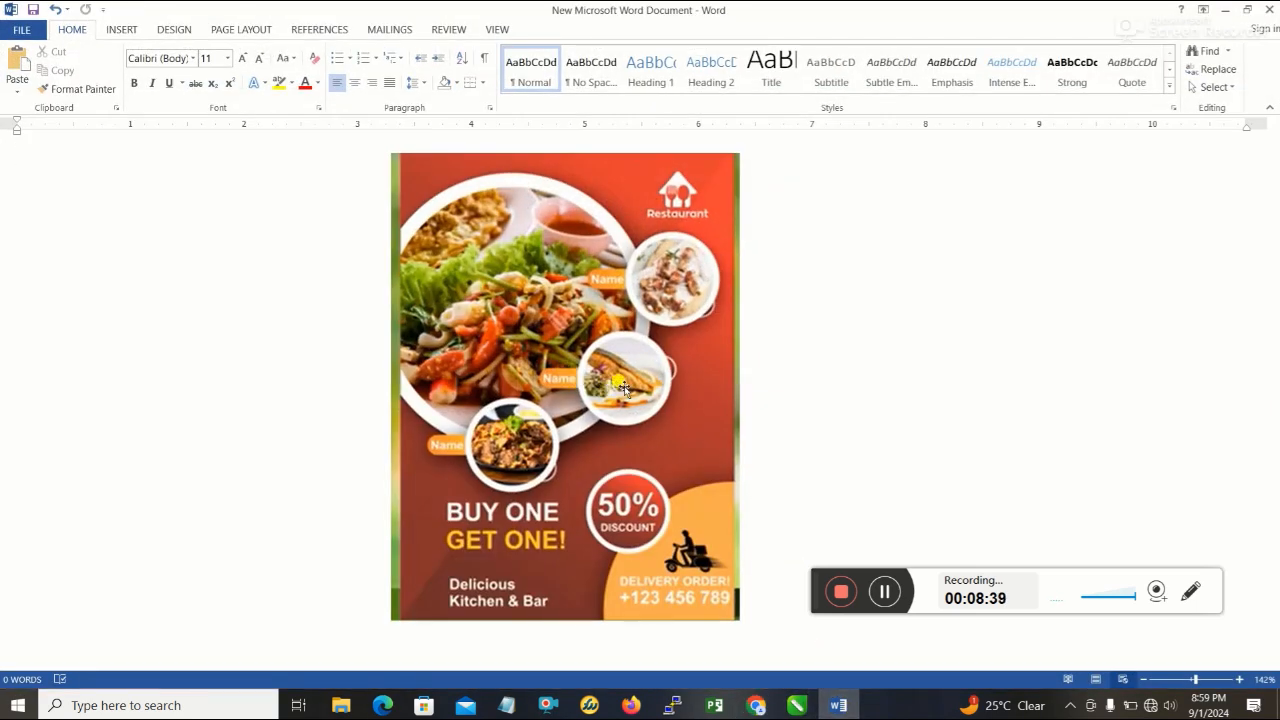
{"action": "left_click", "coordinate": [838, 706]}
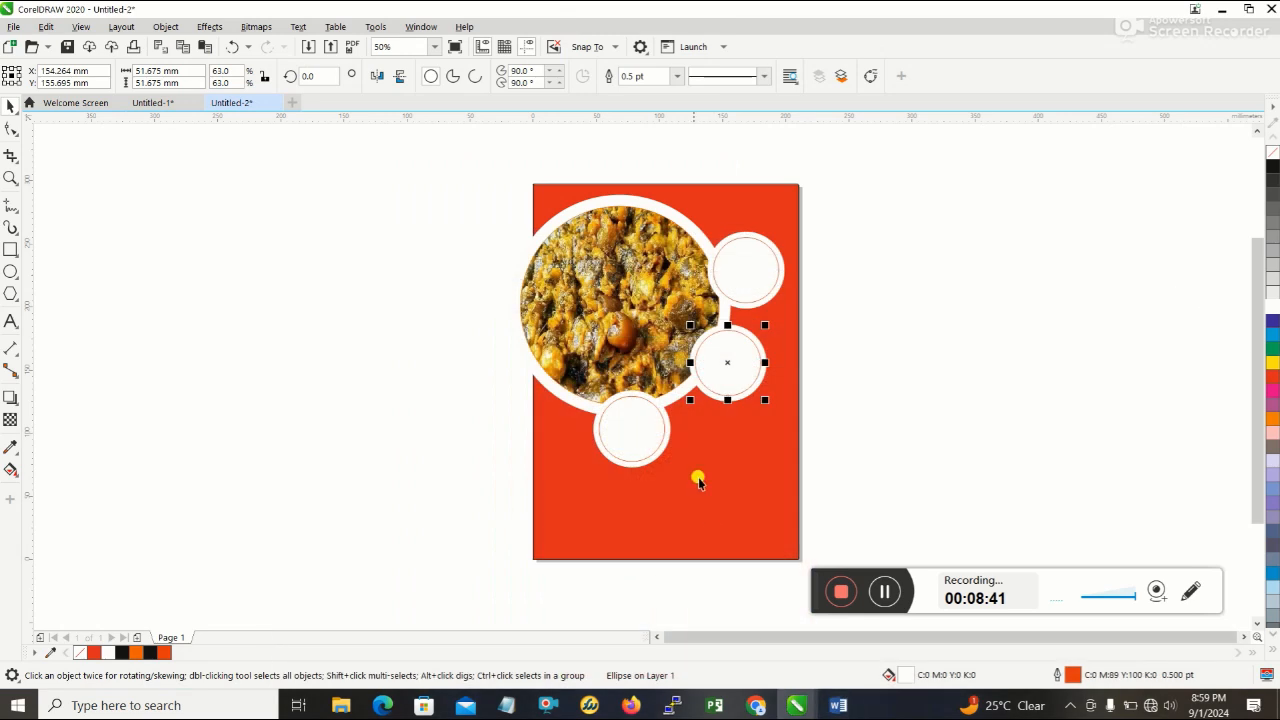
{"action": "left_click", "coordinate": [11, 249]}
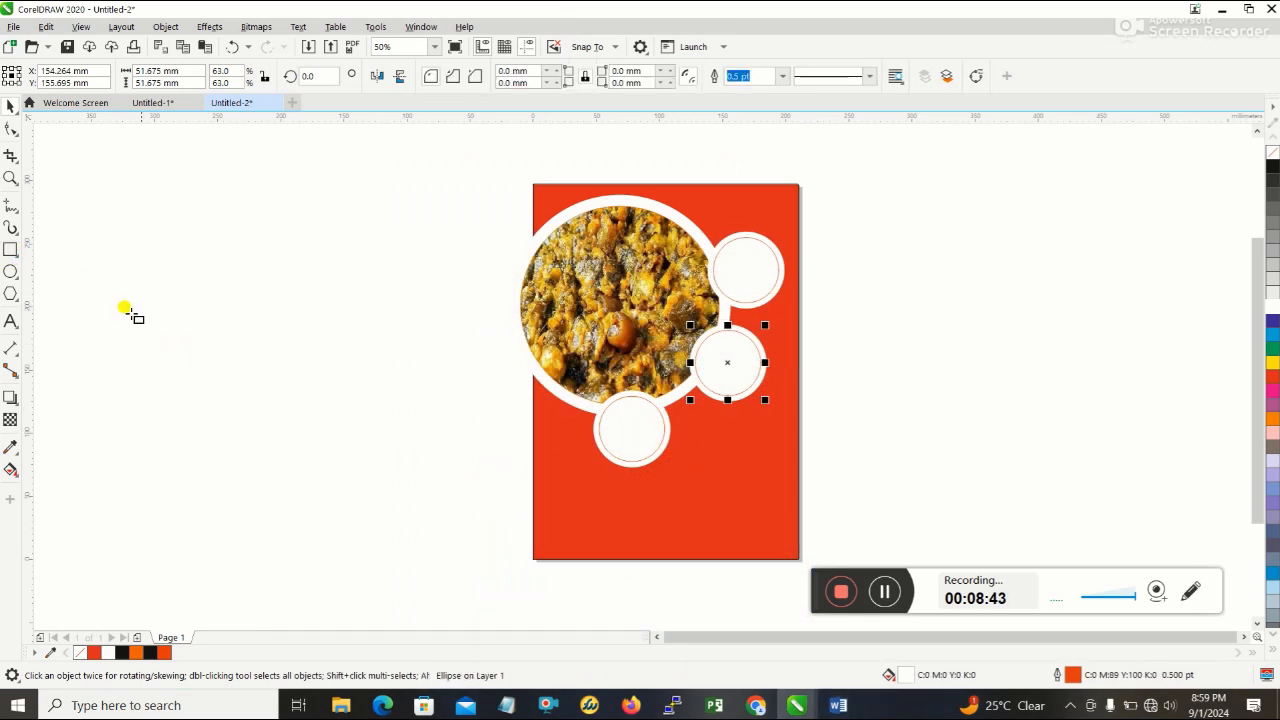
{"action": "left_click_drag", "start_coordinate": [141, 321], "coordinate": [233, 354]}
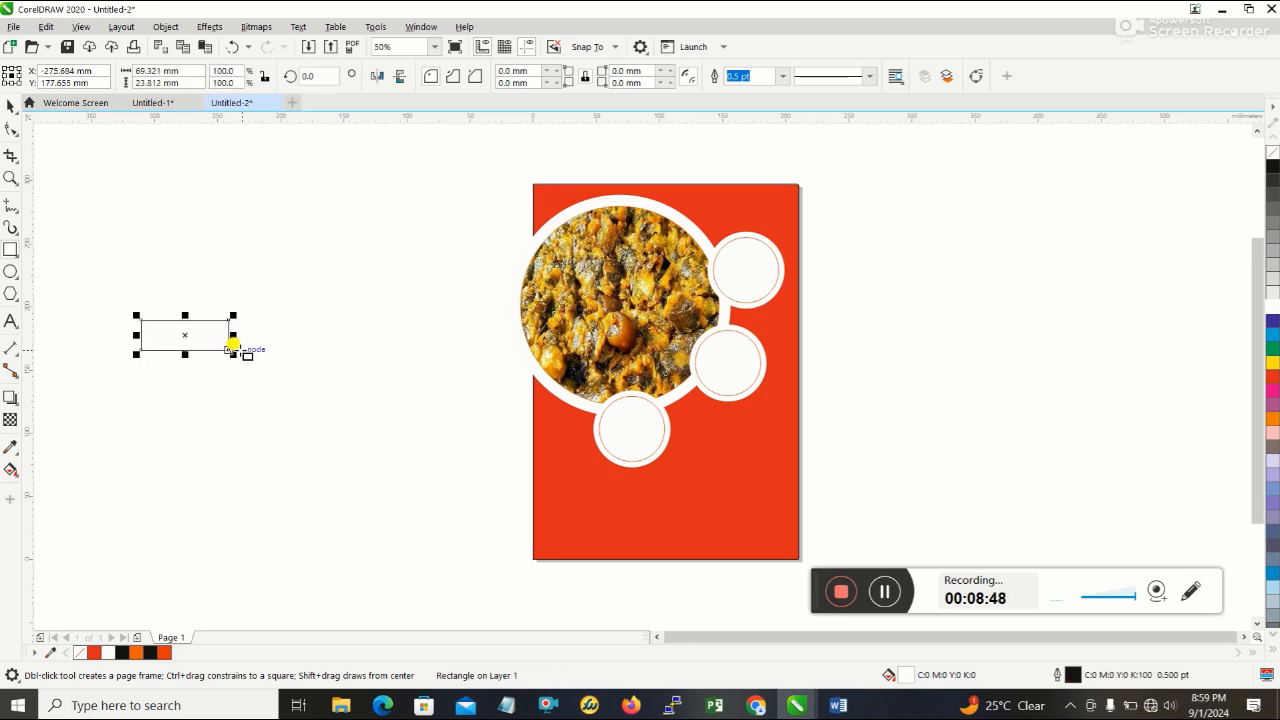
{"action": "left_click", "coordinate": [12, 129]}
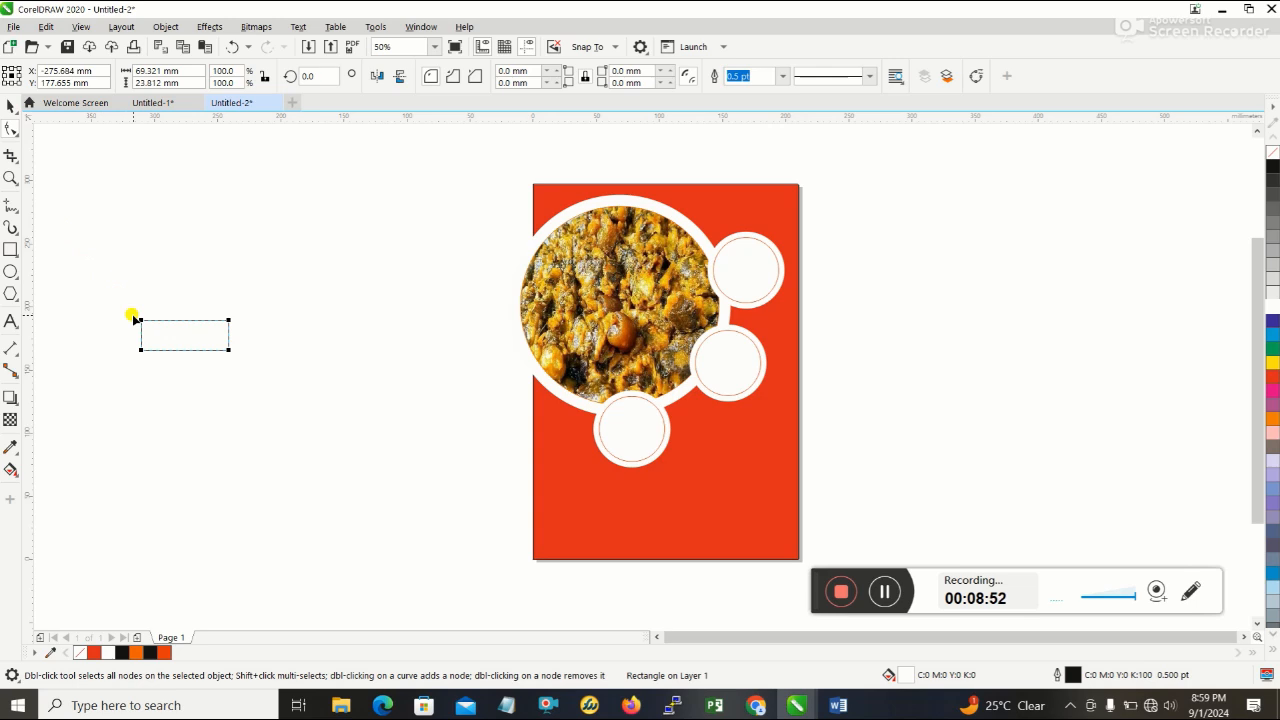
{"action": "left_click_drag", "start_coordinate": [140, 322], "coordinate": [157, 334]}
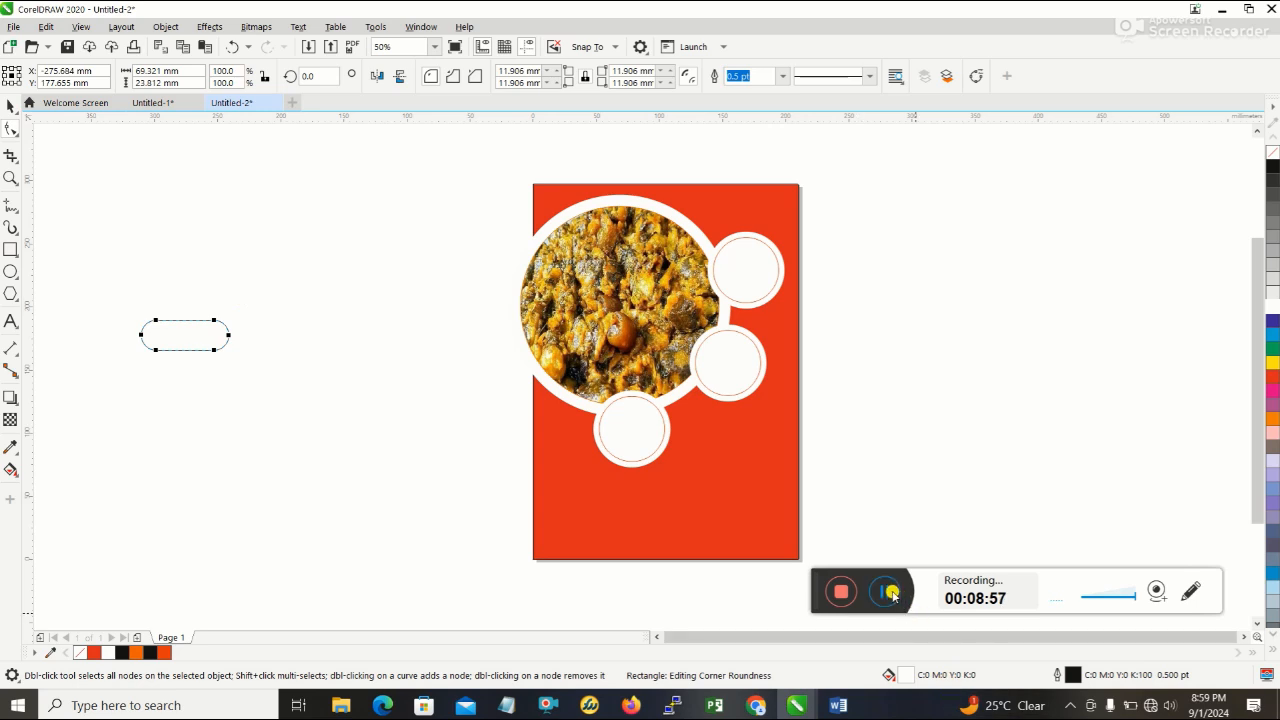
{"action": "left_click", "coordinate": [10, 106]}
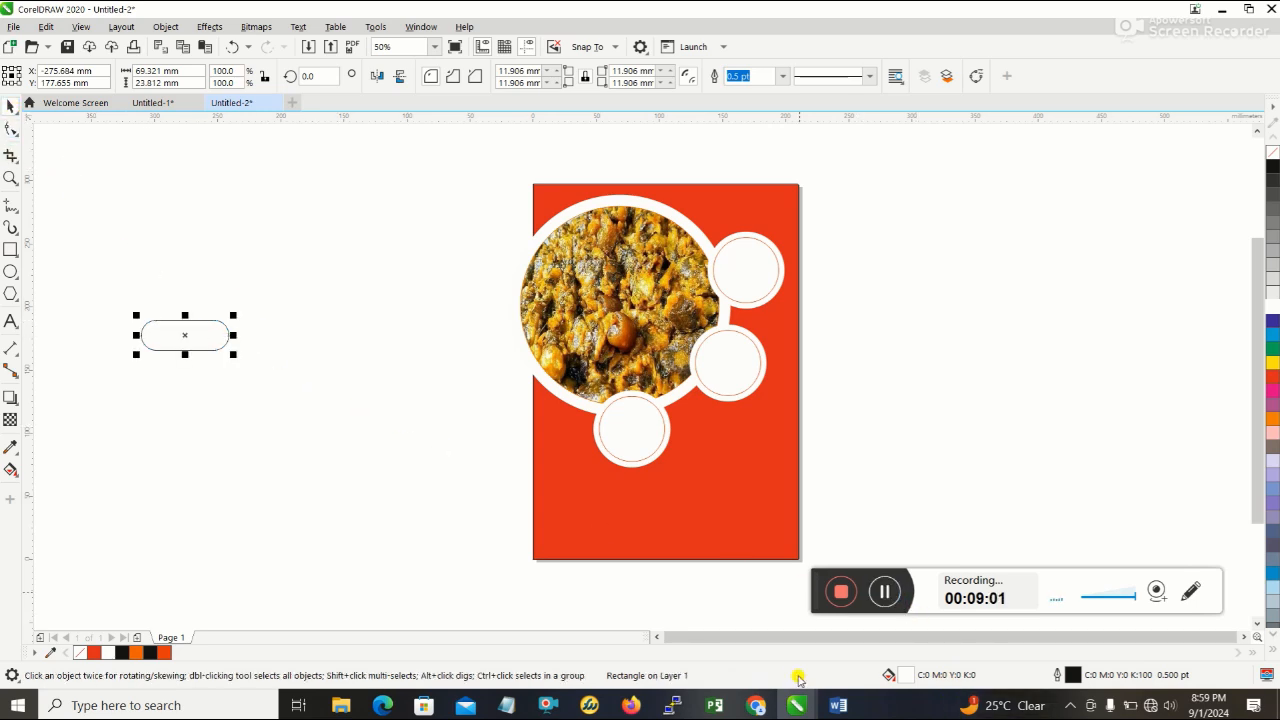
- Move the pill shape closer to the page and place copies overlapping the left side of each of the three small ringed circles
{"action": "left_click", "coordinate": [842, 703]}
{"action": "left_click", "coordinate": [842, 703]}
{"action": "left_click_drag", "start_coordinate": [175, 330], "coordinate": [319, 397]}
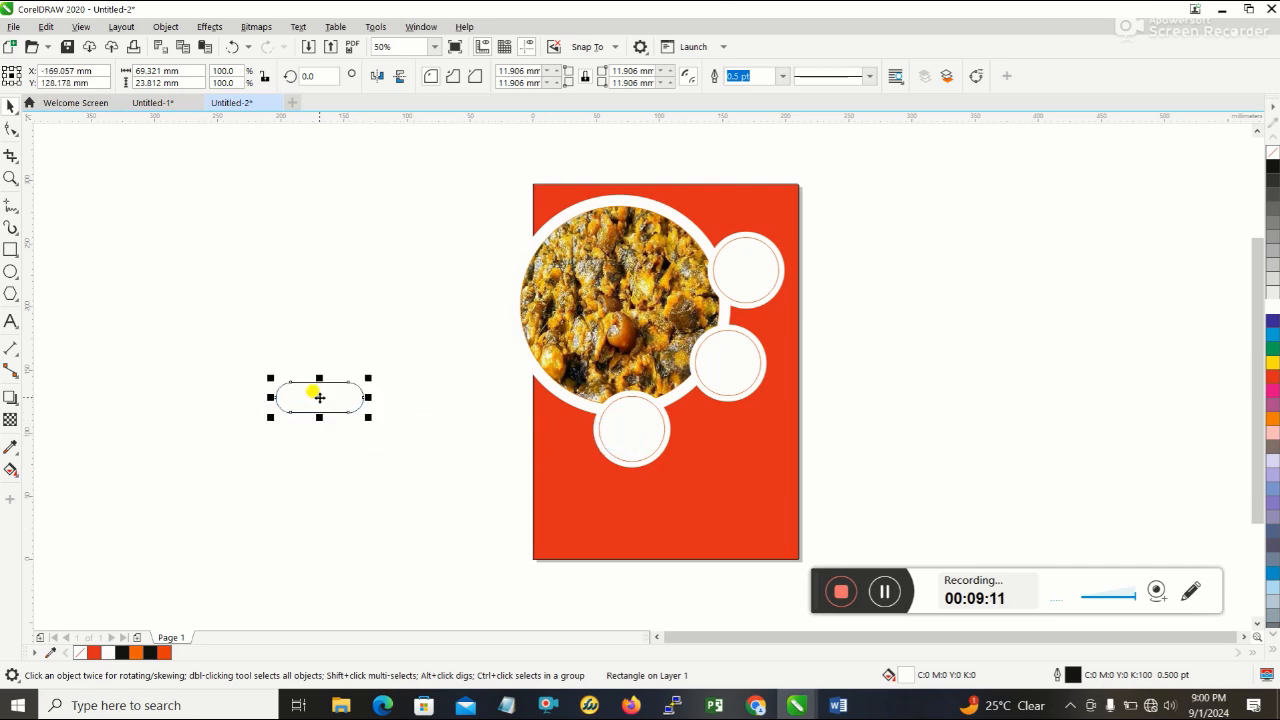
{"action": "left_click_drag", "start_coordinate": [319, 397], "coordinate": [595, 431]}
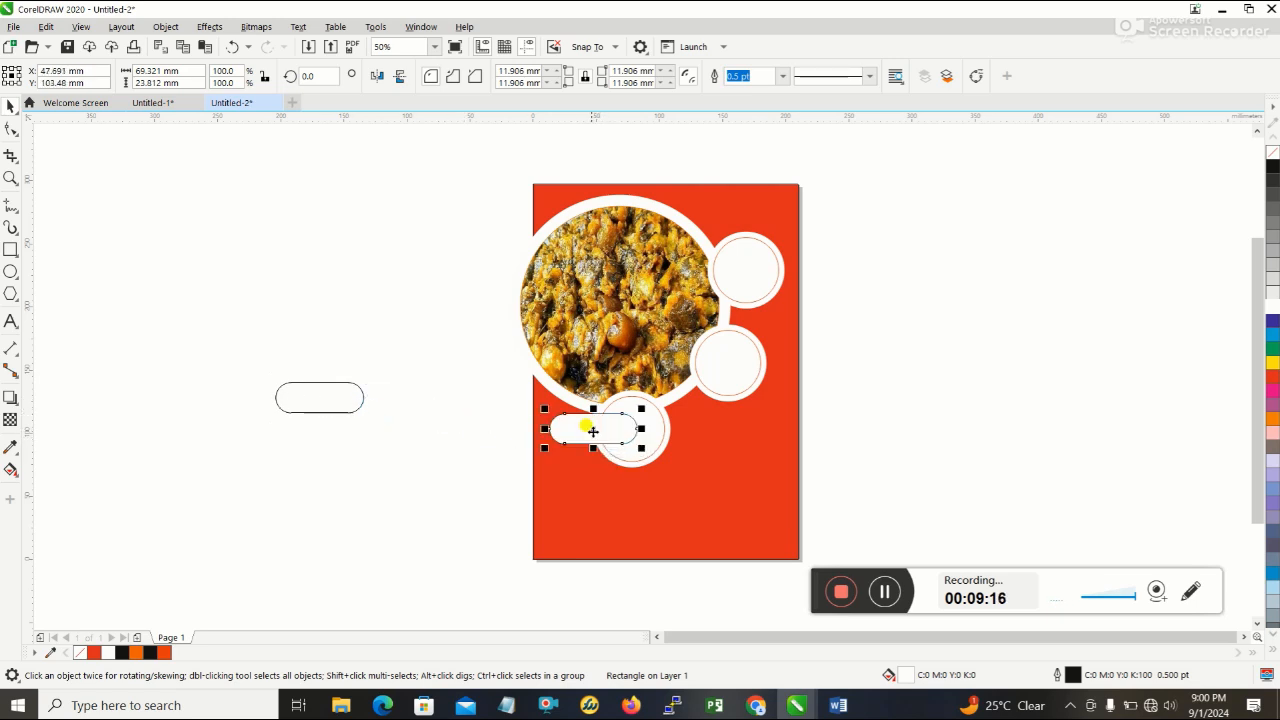
{"action": "left_click_drag", "start_coordinate": [329, 394], "coordinate": [679, 356]}
{"action": "left_click", "coordinate": [328, 398]}
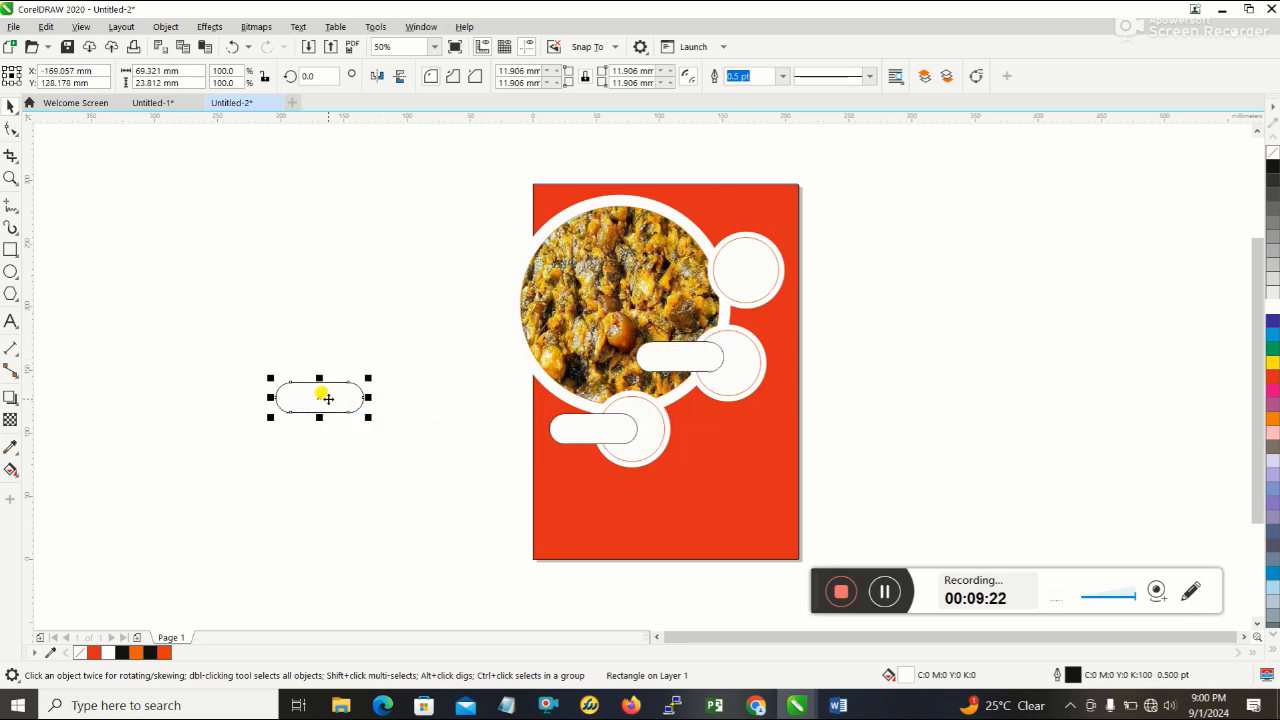
{"action": "left_click_drag", "start_coordinate": [314, 390], "coordinate": [703, 274]}
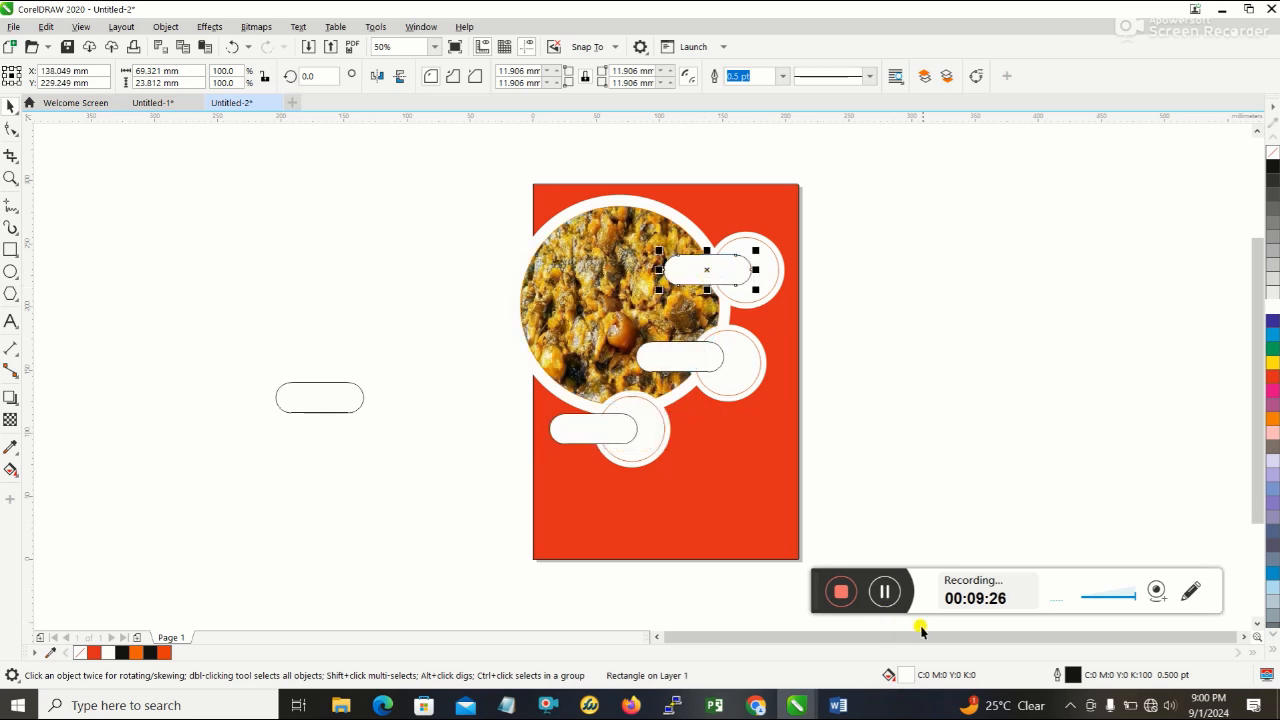
- Order the lowest pill behind the small ringed circle at the food photo's bottom edge
{"action": "left_click", "coordinate": [889, 591]}
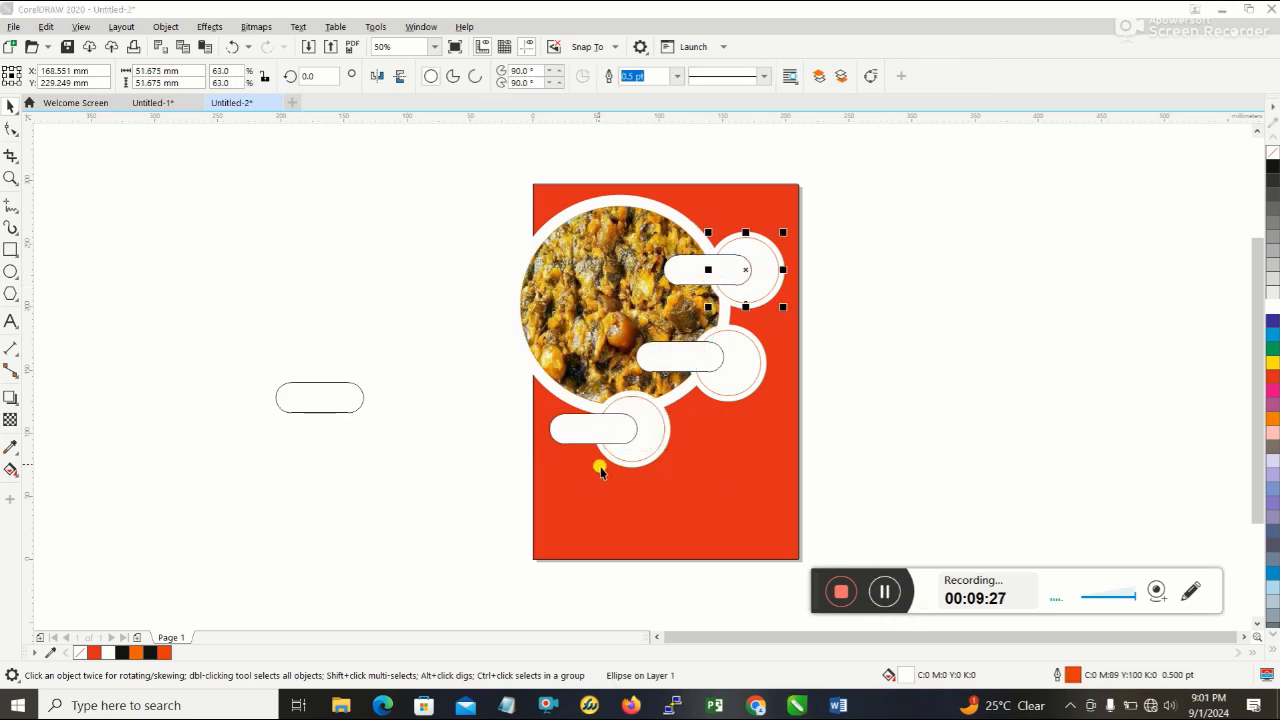
{"action": "left_click", "coordinate": [587, 423]}
{"action": "right_click", "coordinate": [587, 423]}
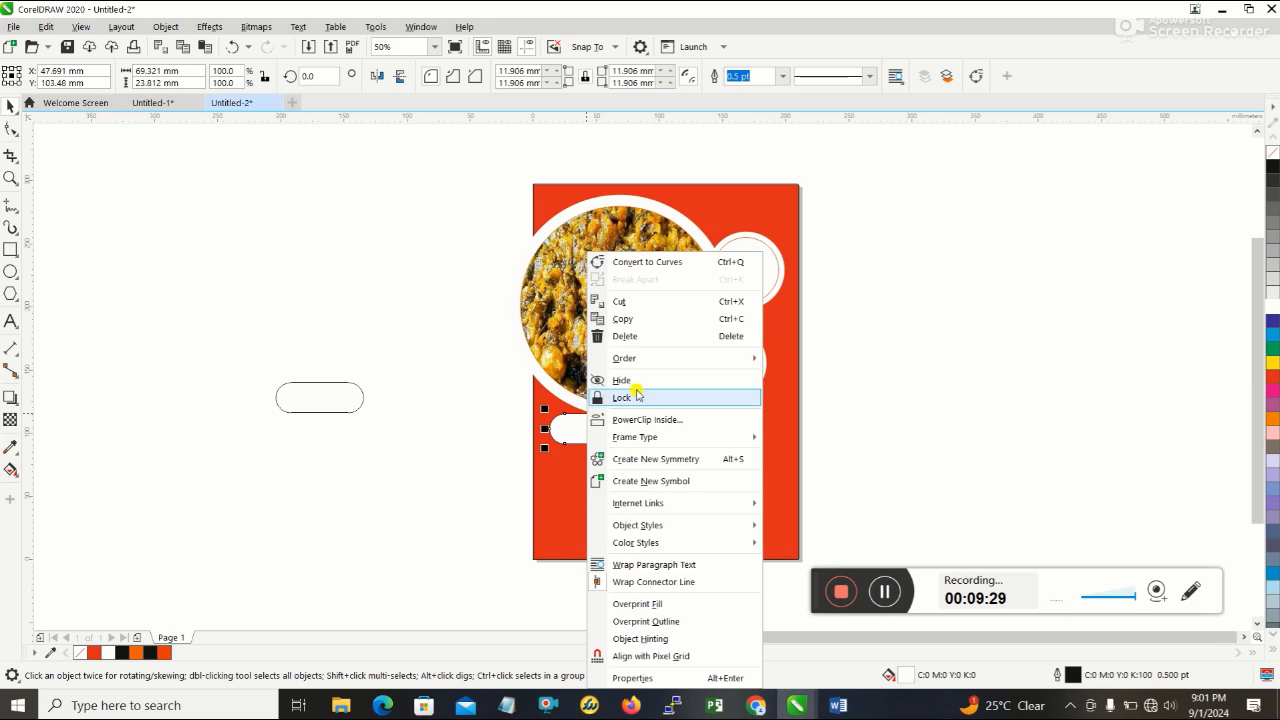
{"action": "mouse_move", "coordinate": [670, 357]}
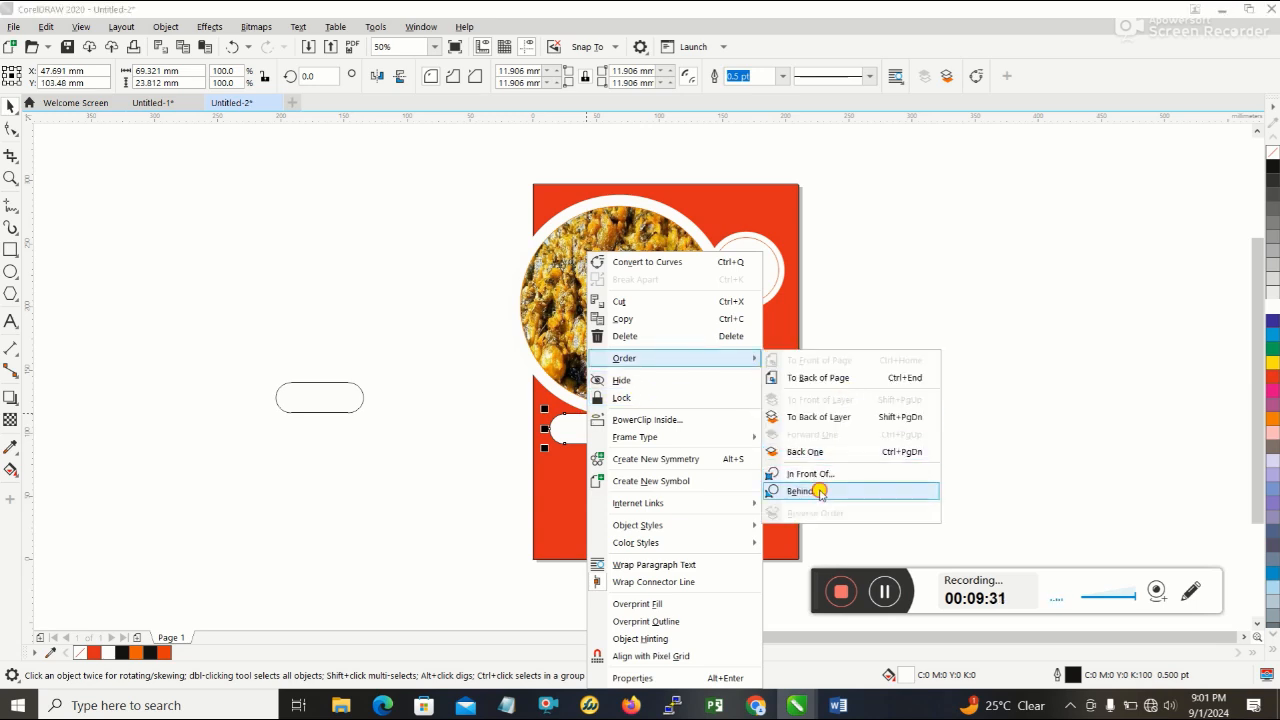
{"action": "left_click", "coordinate": [820, 491]}
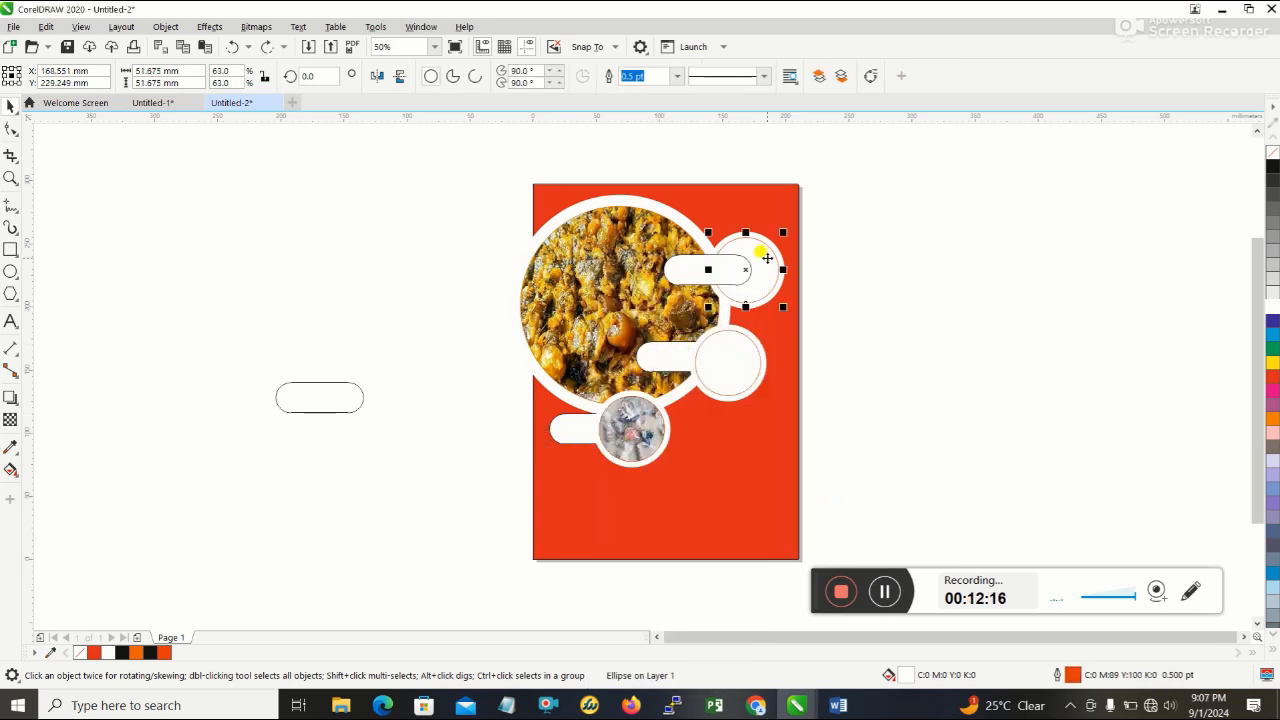
- Bring the uppermost small red-outlined circle and its white backing circle to the front of the layer, above their pill
{"action": "key", "text": "shift+Page_Up"}
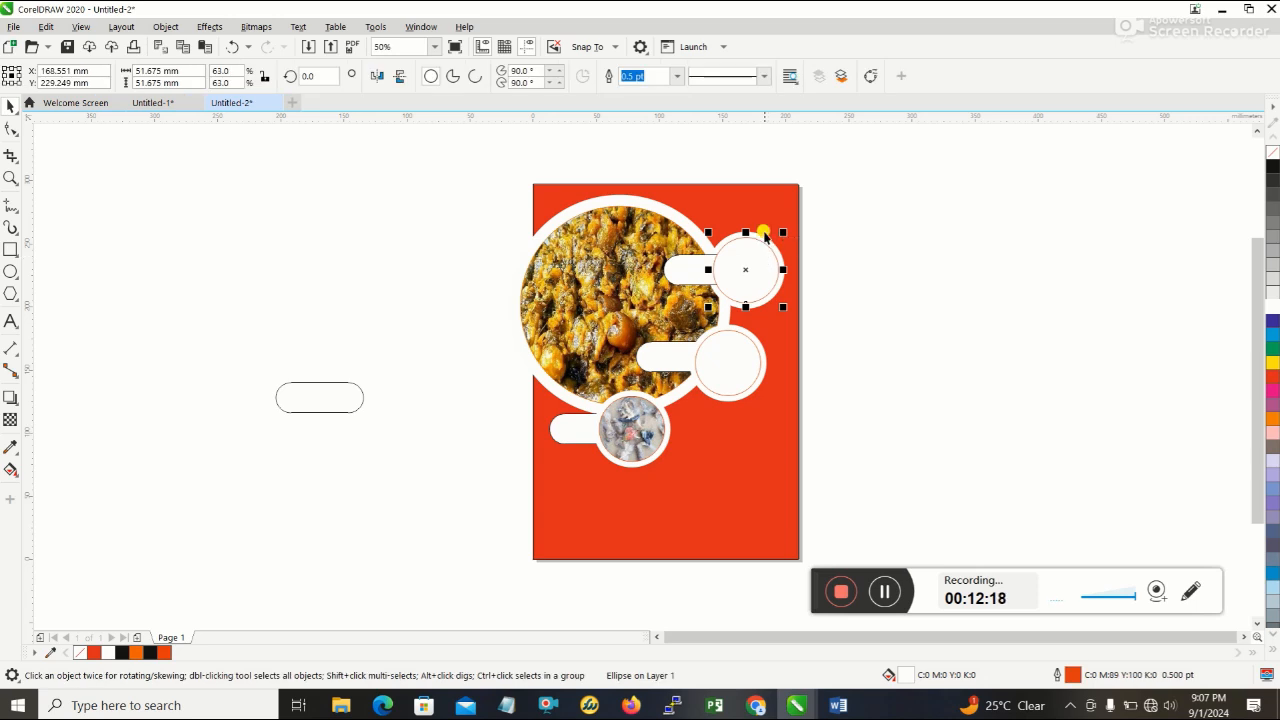
{"action": "left_click", "coordinate": [760, 237]}
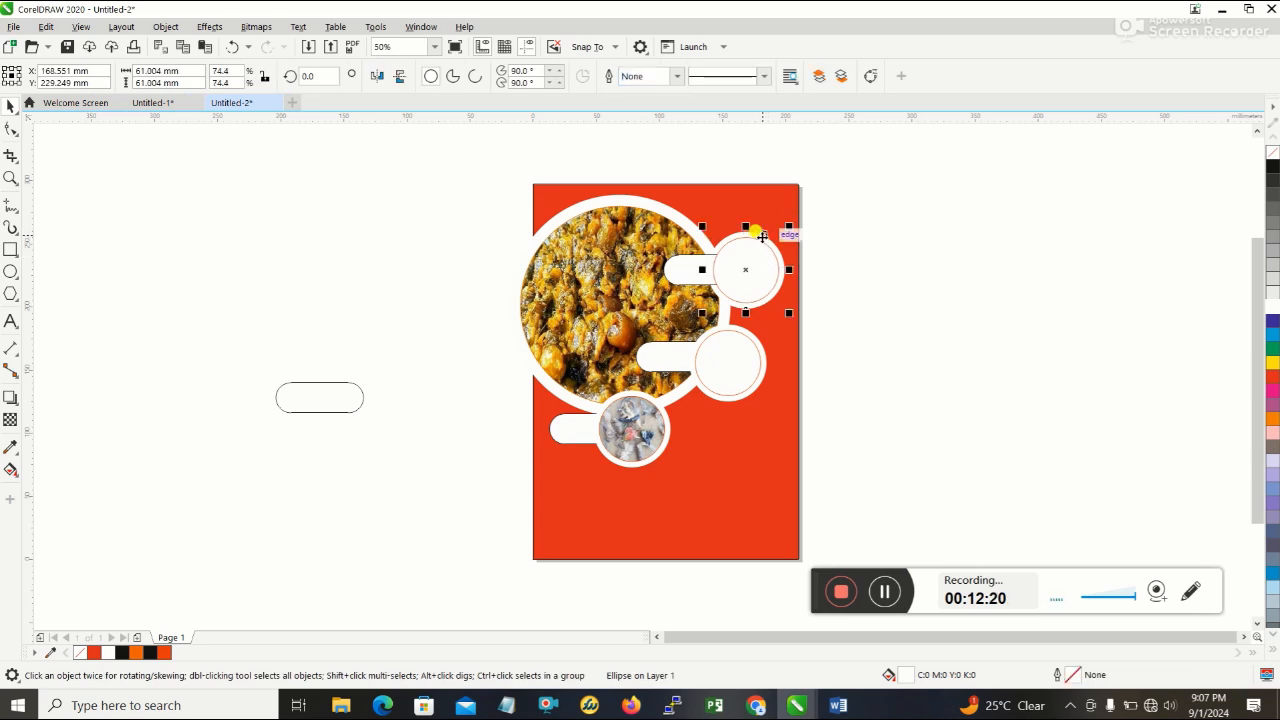
{"action": "key", "text": "shift+Page_Up"}
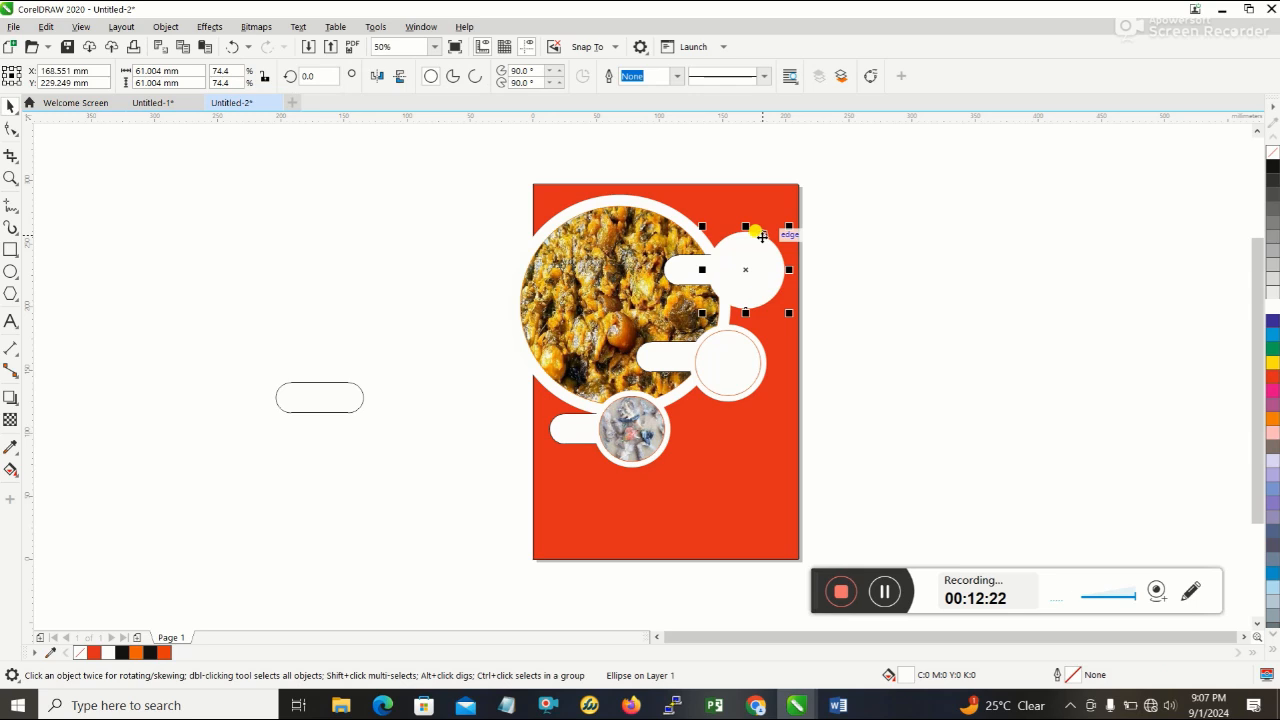
{"action": "left_click", "coordinate": [937, 266]}
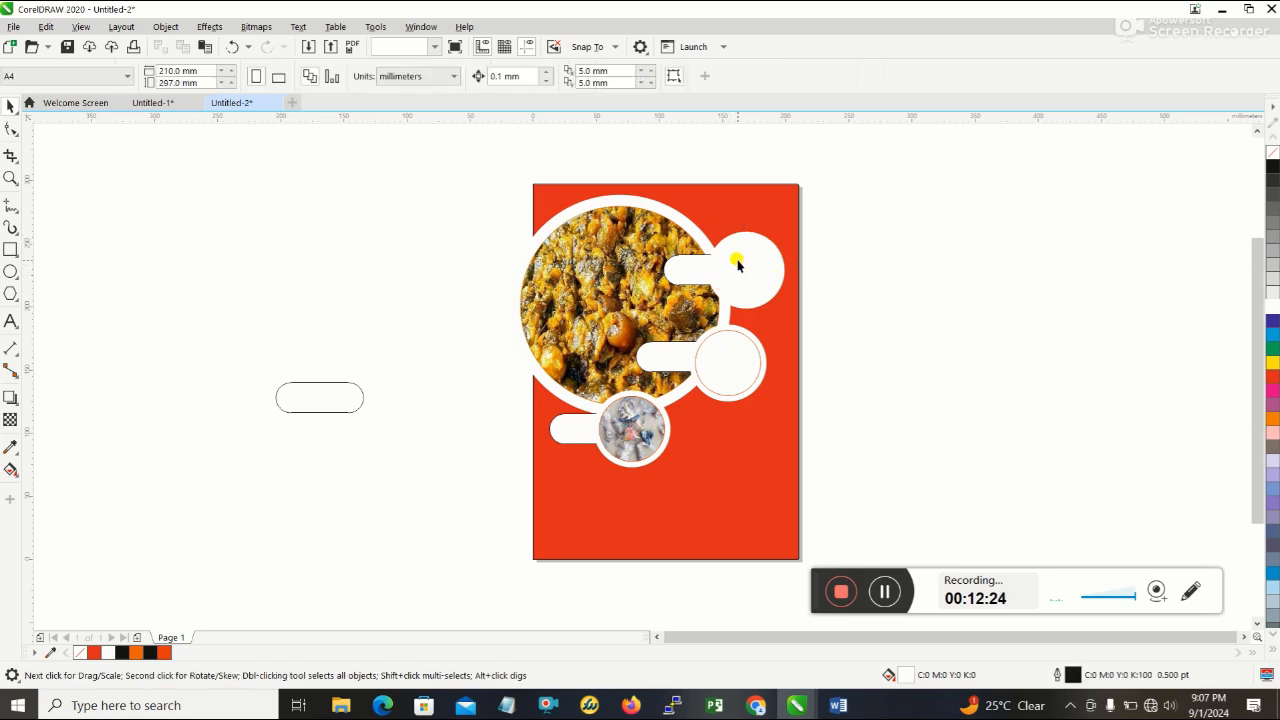
- Move the uppermost white backing circle back one level so that it lies behind its red-outlined circle
{"action": "left_click", "coordinate": [738, 262]}
{"action": "right_click", "coordinate": [738, 256]}
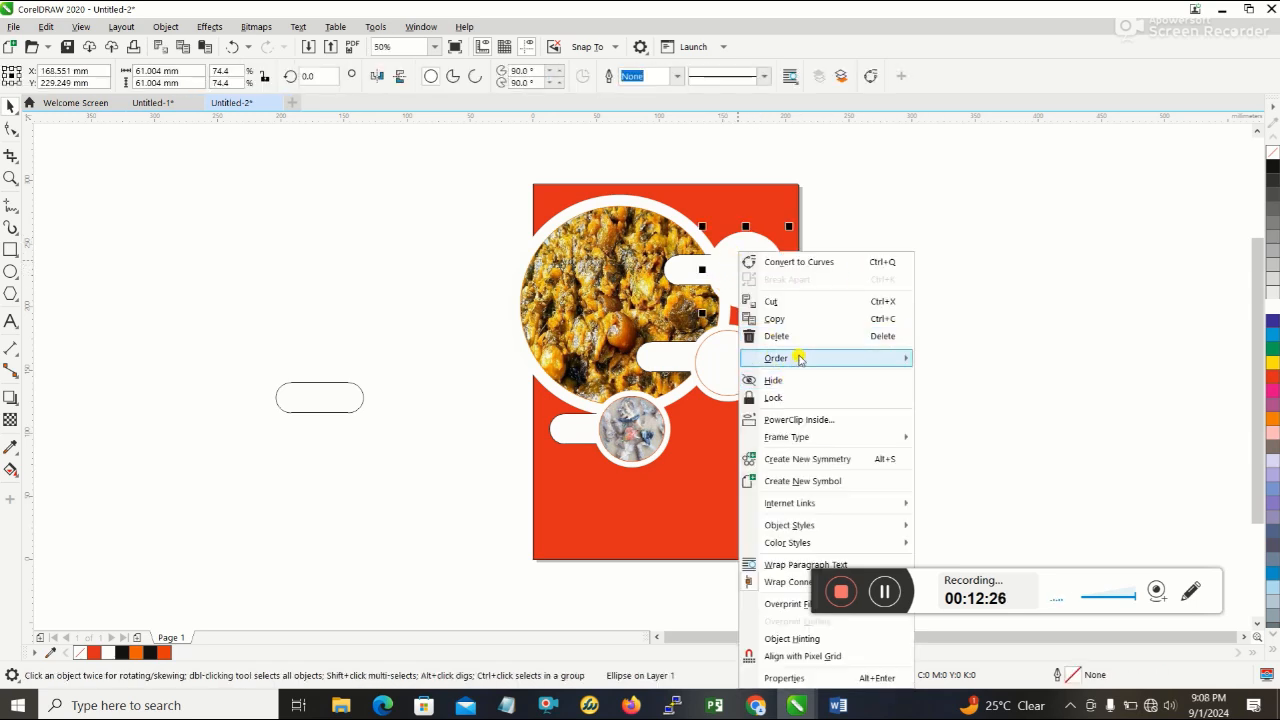
{"action": "mouse_move", "coordinate": [800, 358]}
{"action": "left_click", "coordinate": [995, 452]}
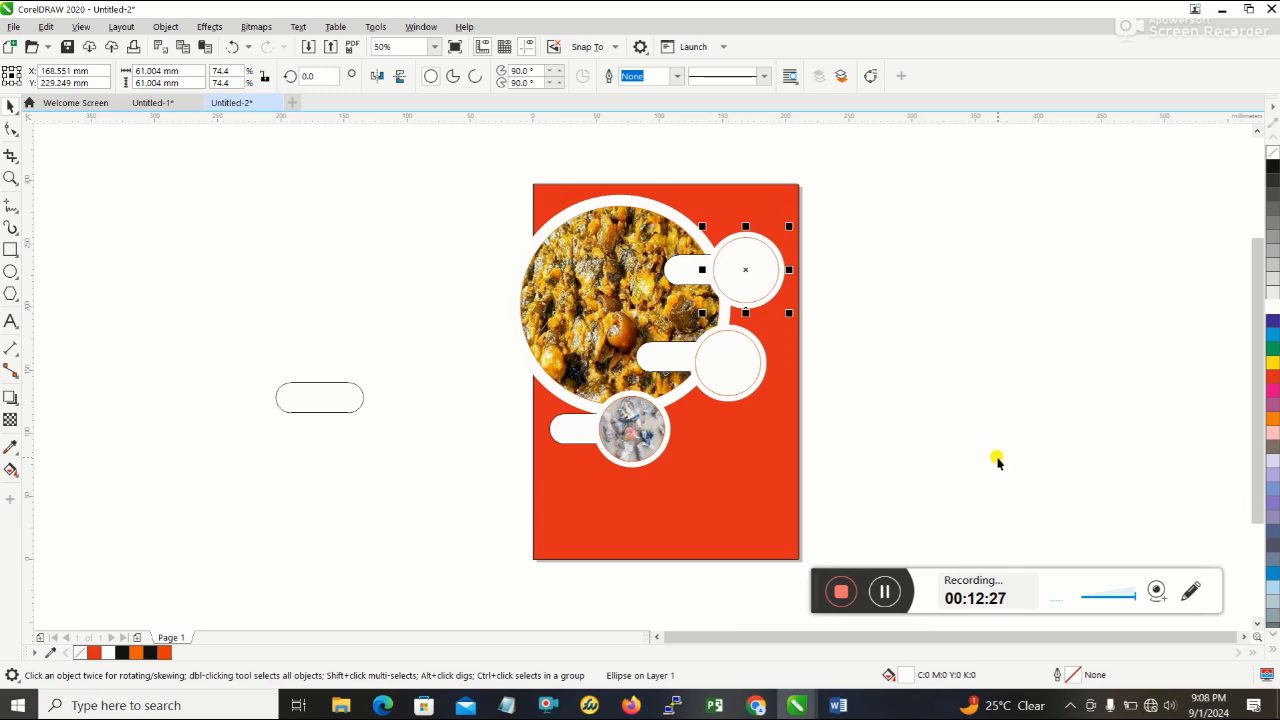
{"action": "left_click", "coordinate": [991, 337]}
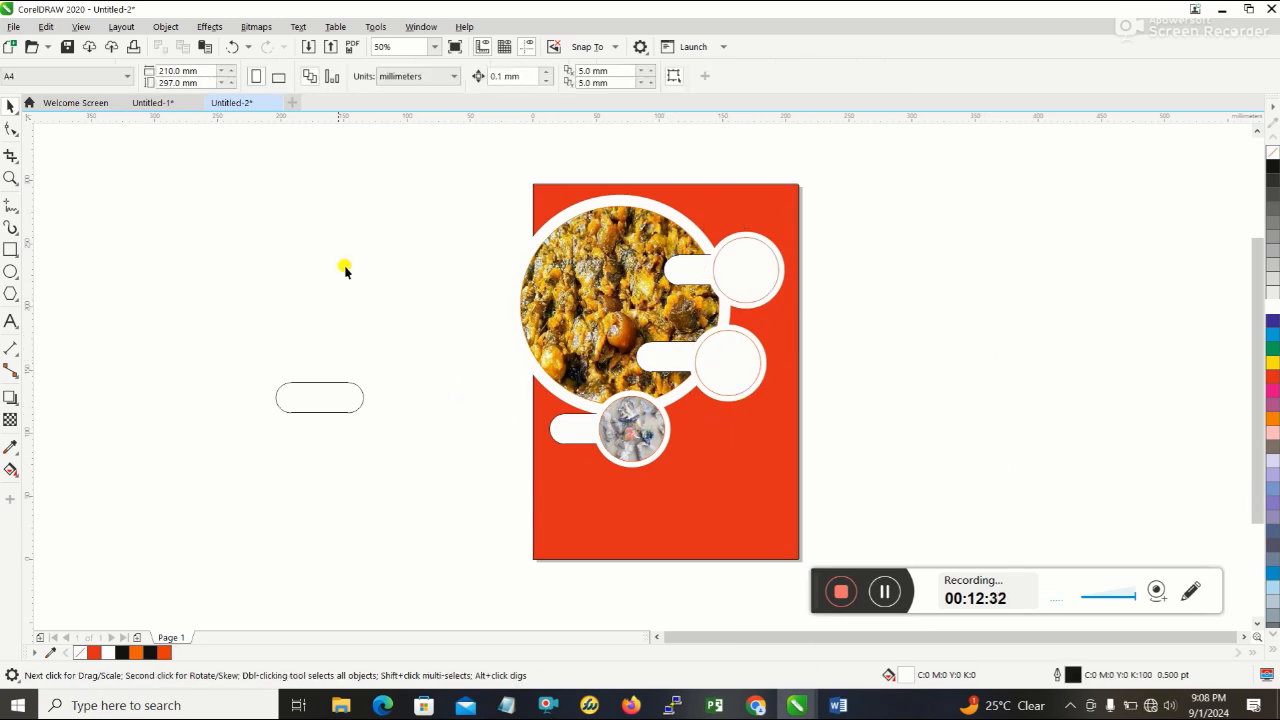
- Import fd4-removebg-preview beside the page and PowerClip it inside the middle small ringed circle
{"action": "left_click", "coordinate": [14, 26]}
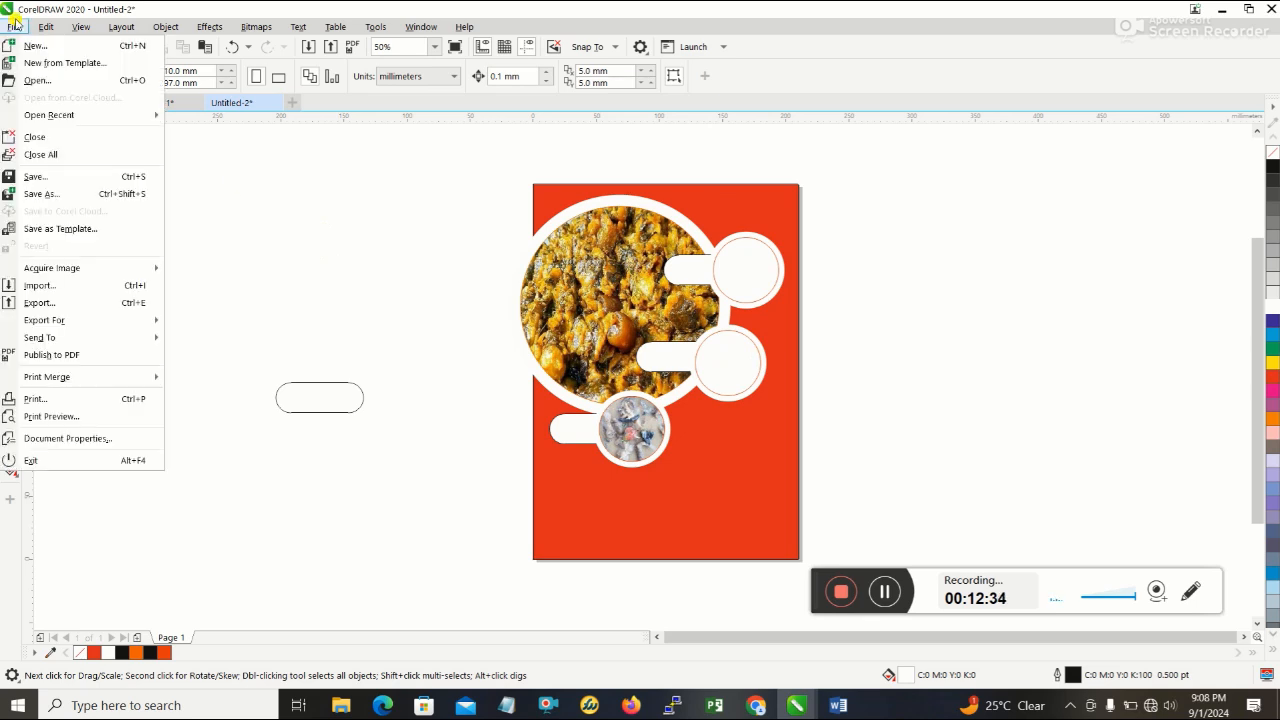
{"action": "left_click", "coordinate": [70, 288]}
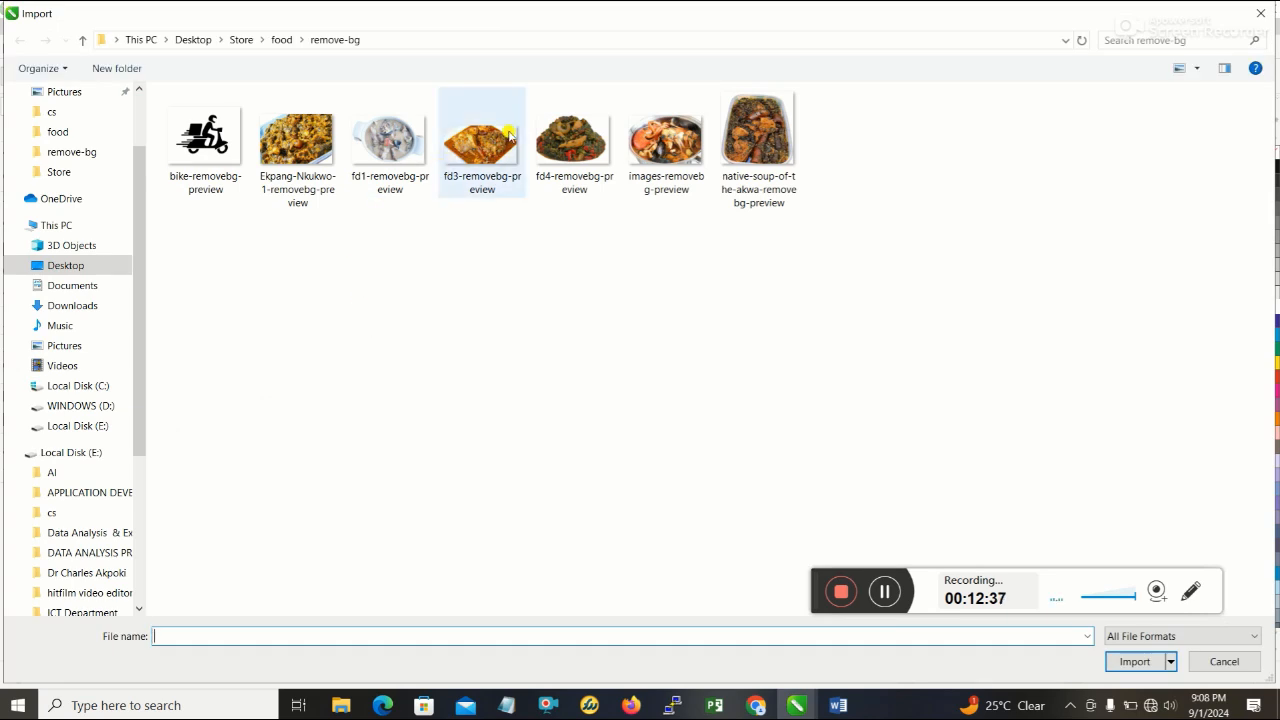
{"action": "double_click", "coordinate": [571, 138]}
{"action": "left_click", "coordinate": [236, 253]}
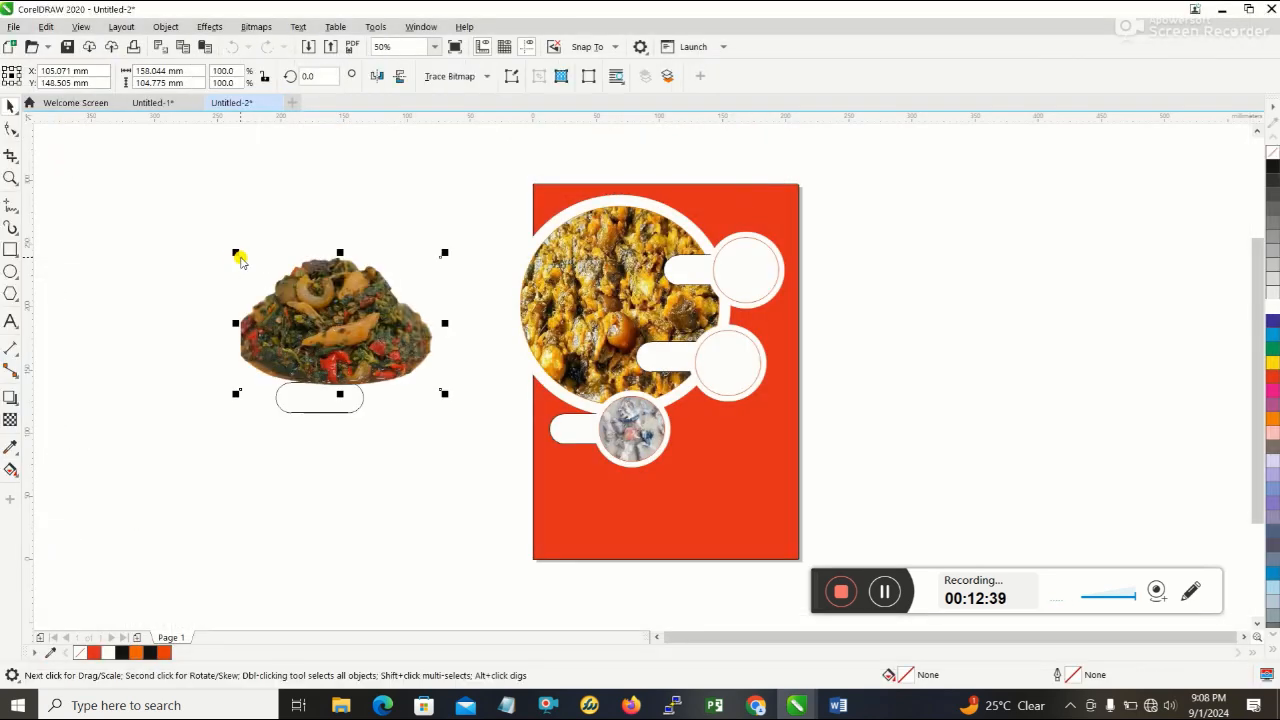
{"action": "right_click", "coordinate": [350, 335]}
{"action": "left_click", "coordinate": [405, 454]}
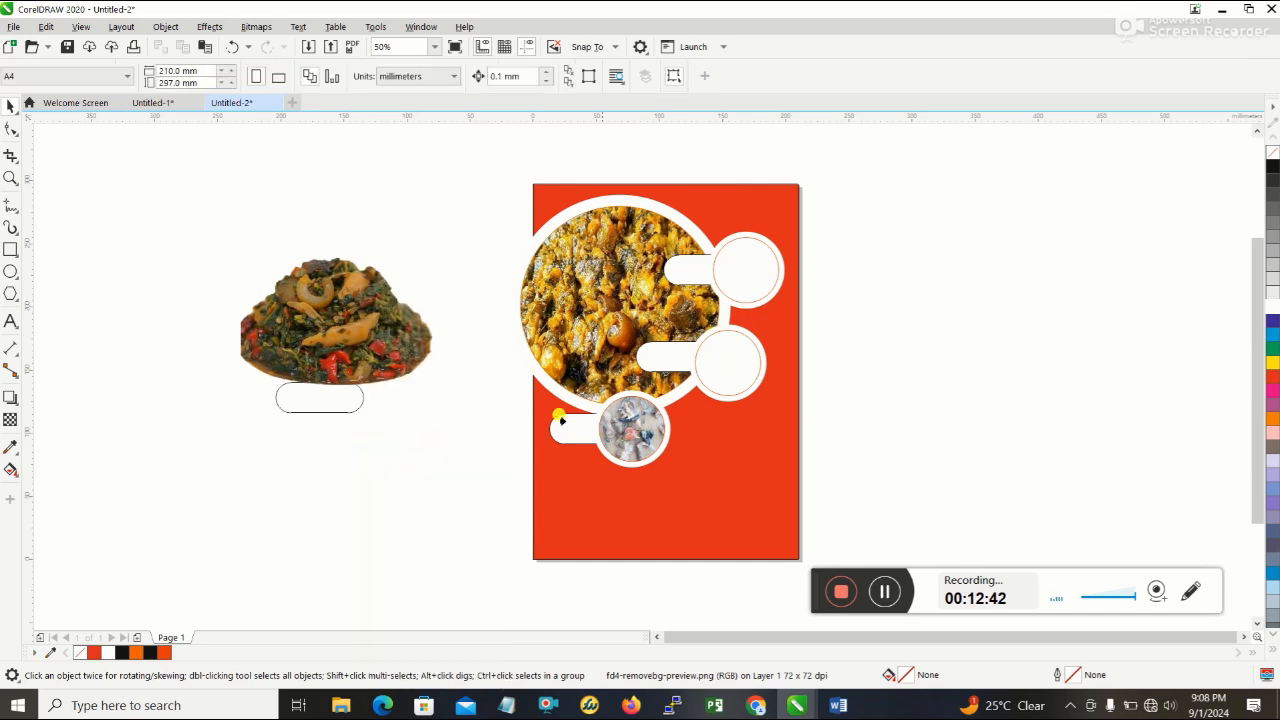
{"action": "left_click", "coordinate": [720, 362]}
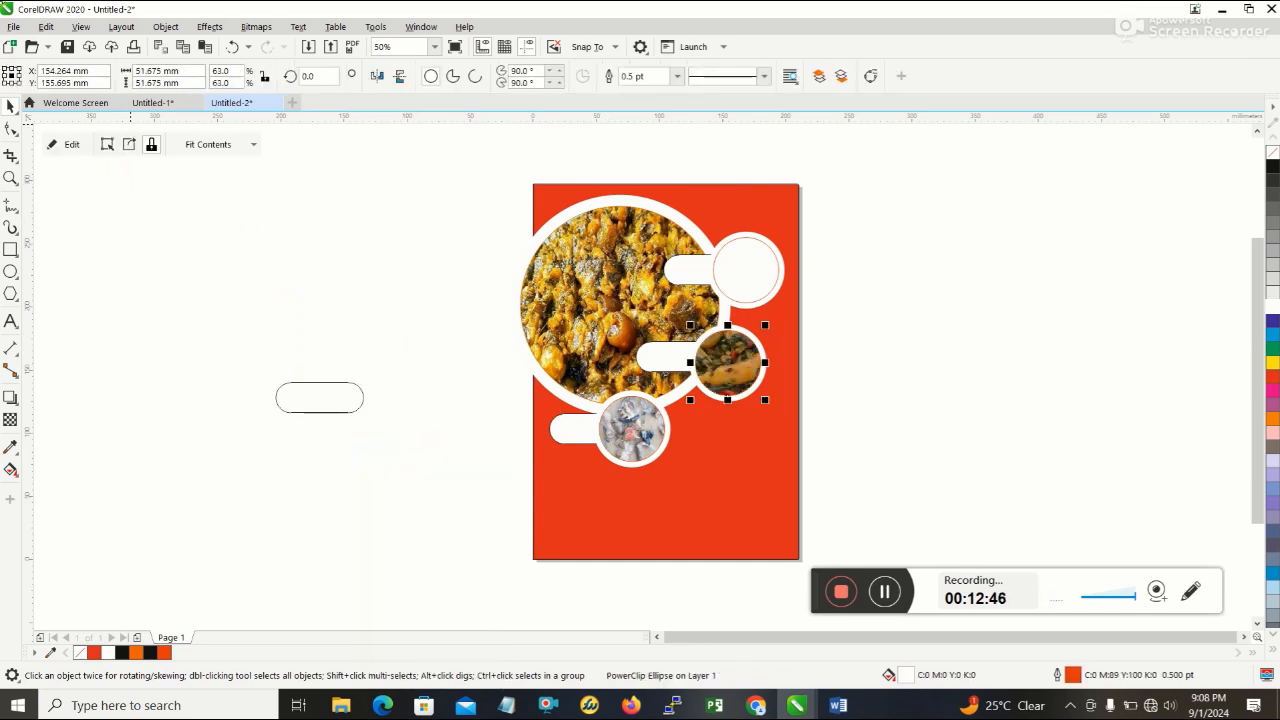
- Import images-removebg-preview beside the page and PowerClip it inside the uppermost small ringed circle
{"action": "left_click", "coordinate": [14, 27]}
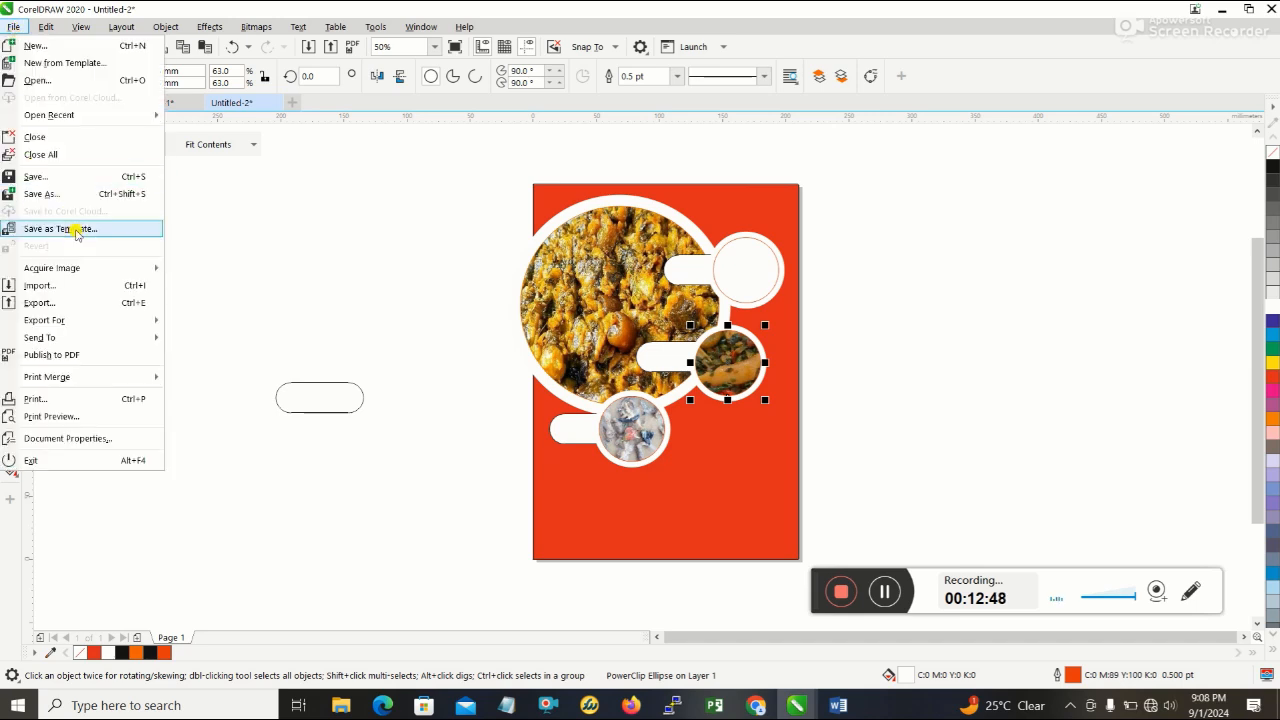
{"action": "left_click", "coordinate": [85, 288]}
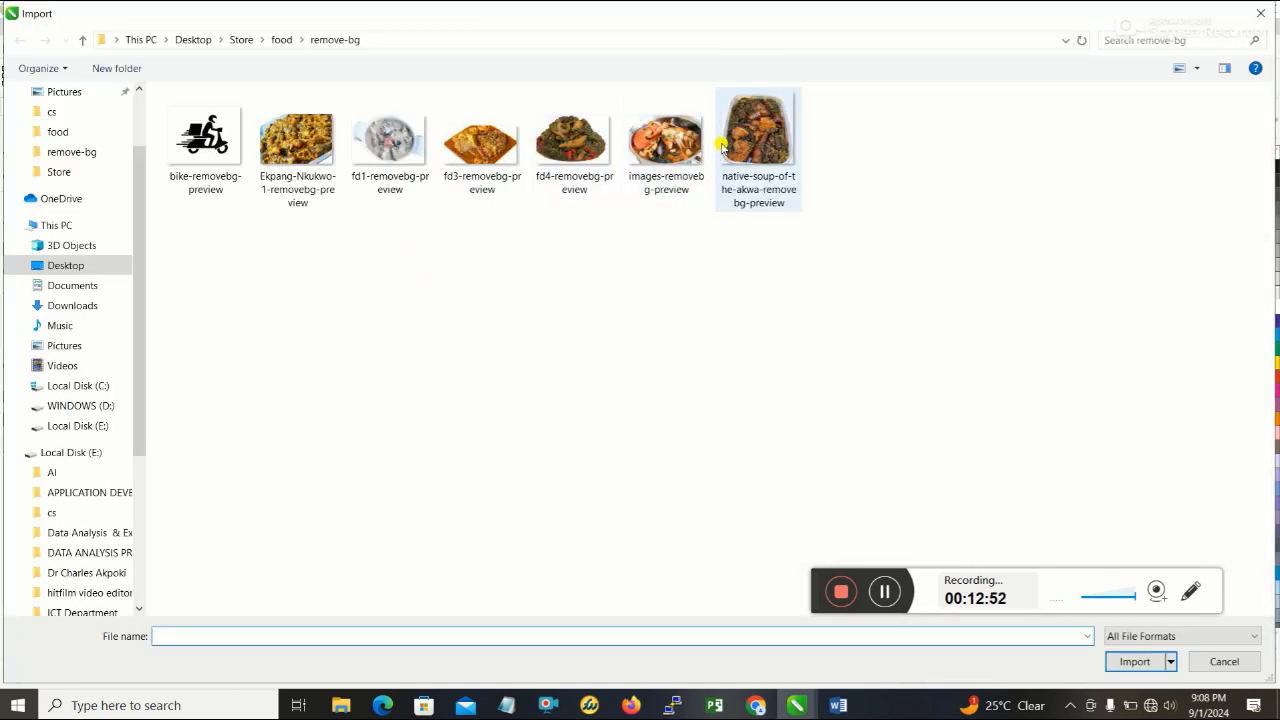
{"action": "left_click", "coordinate": [680, 140]}
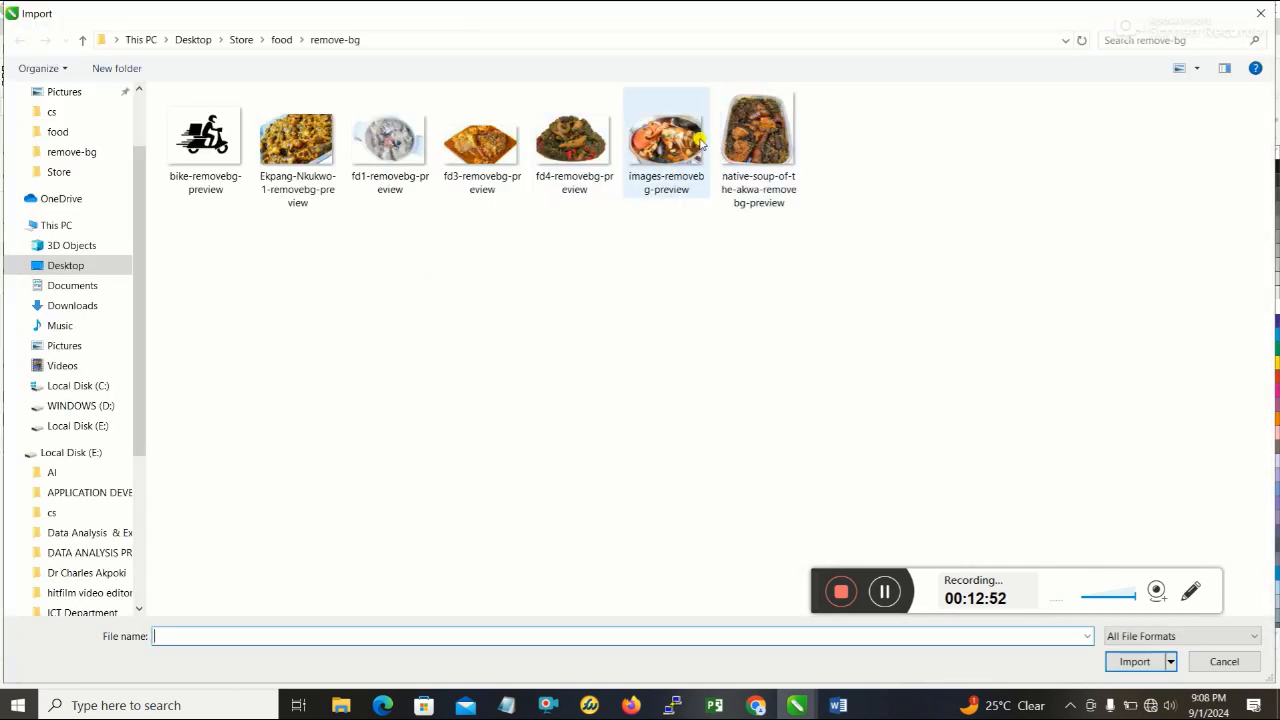
{"action": "double_click", "coordinate": [680, 140]}
{"action": "left_click", "coordinate": [229, 200]}
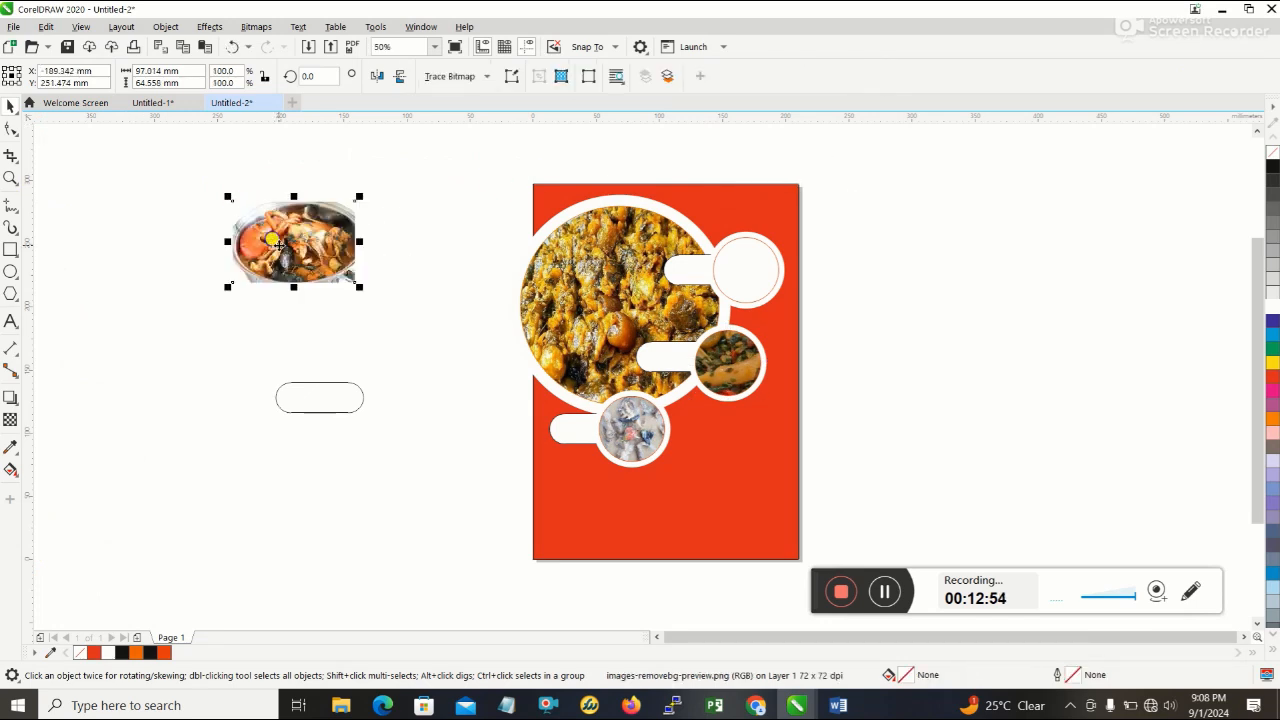
{"action": "right_click", "coordinate": [272, 238]}
{"action": "left_click", "coordinate": [338, 452]}
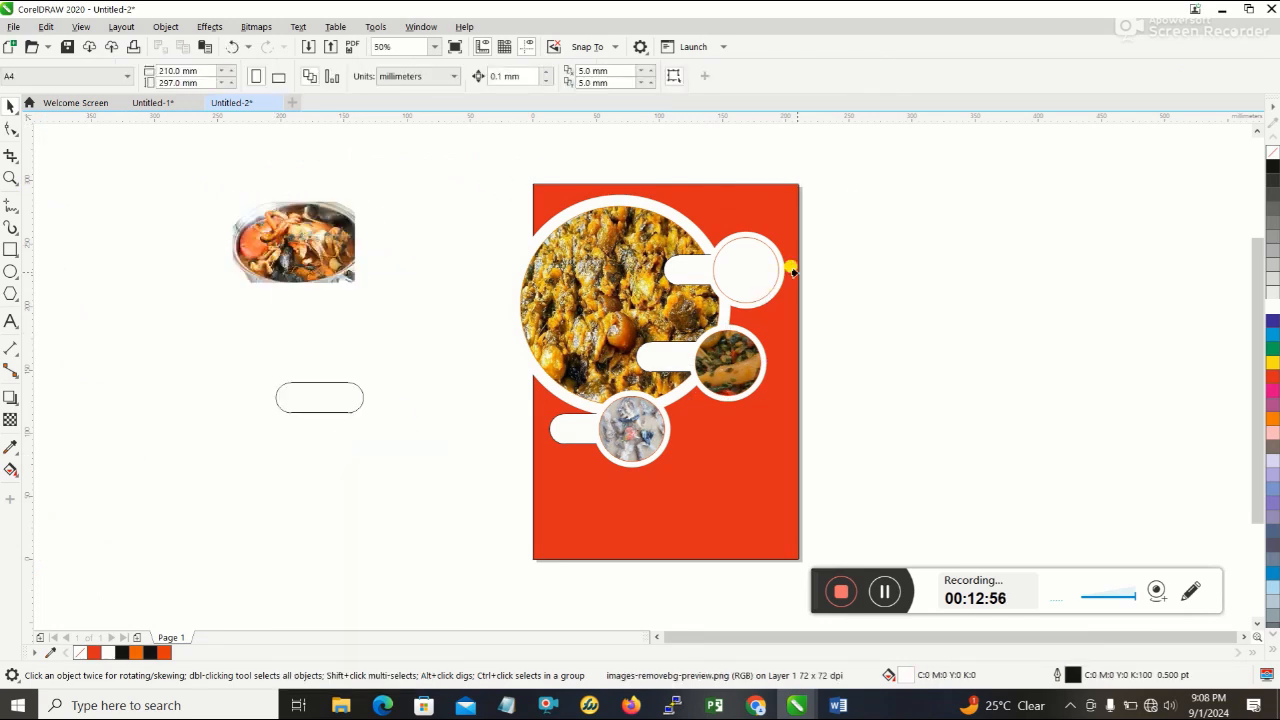
{"action": "left_click", "coordinate": [732, 268]}
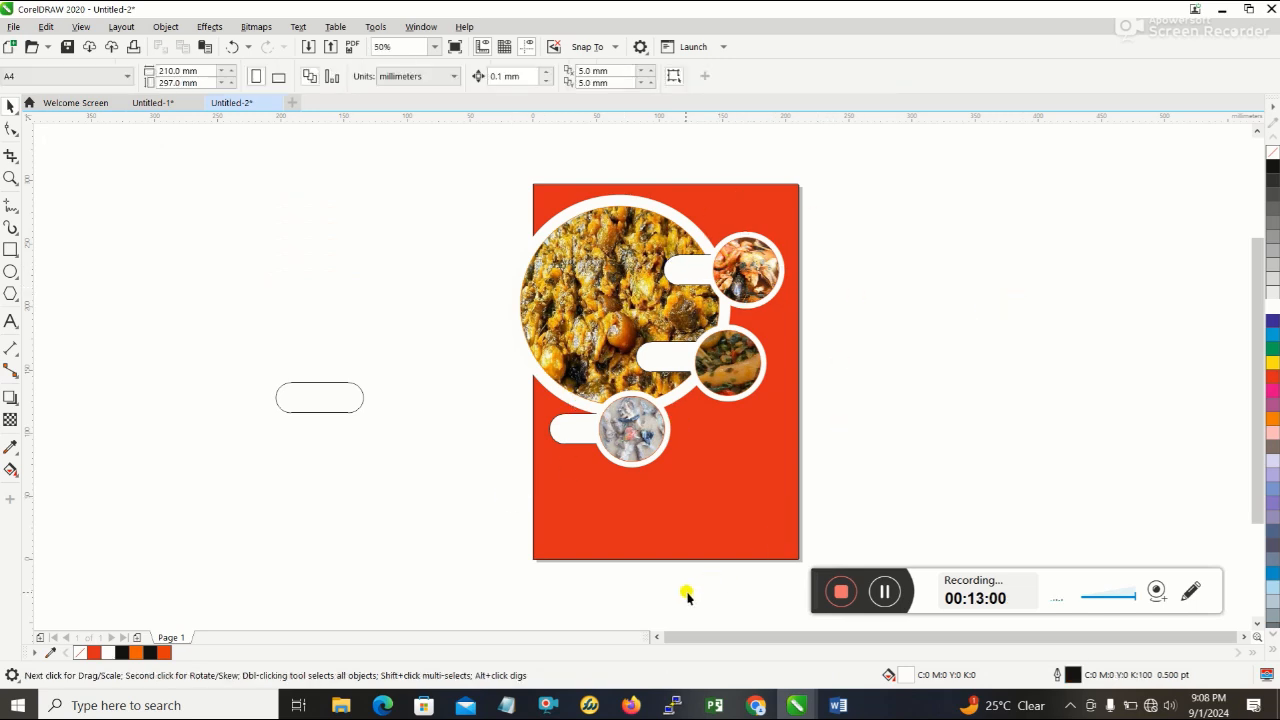
- Check the reference flyer in Word, and fill the three pills beside the small photo circles with green (C100 M0 Y100 K0)
{"action": "left_click", "coordinate": [838, 706]}
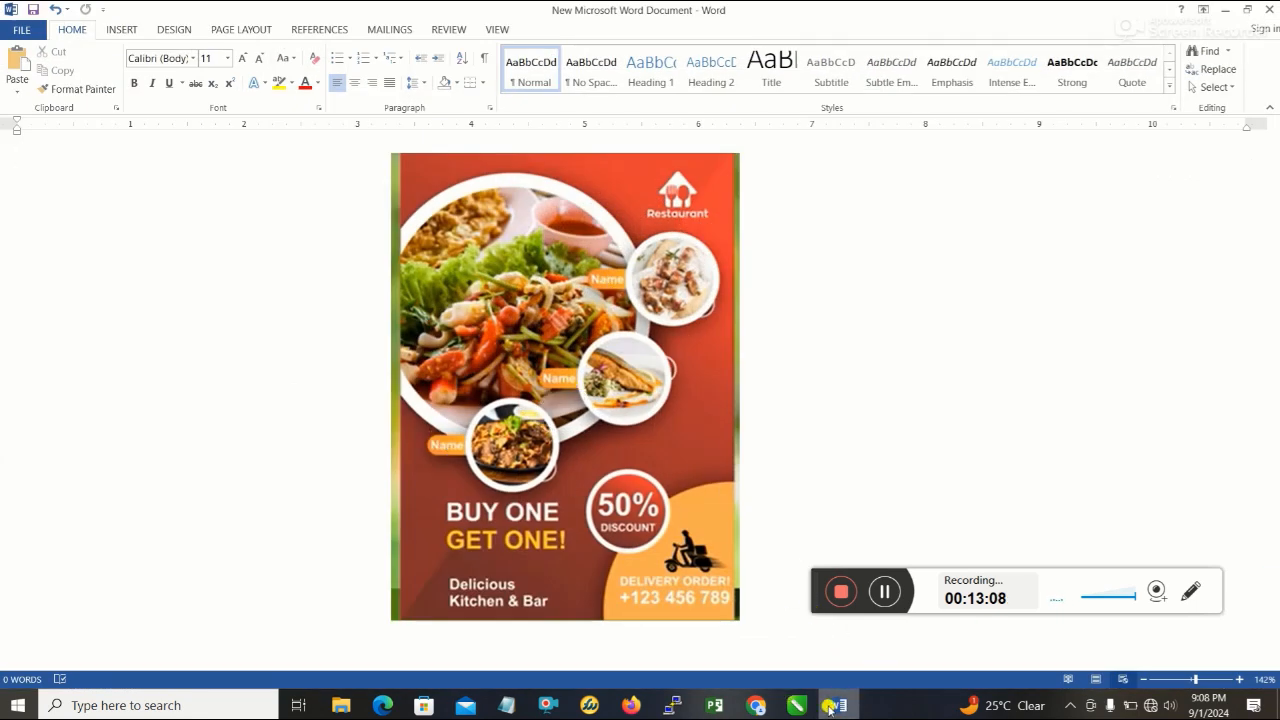
{"action": "left_click", "coordinate": [834, 707]}
{"action": "left_click", "coordinate": [568, 428]}
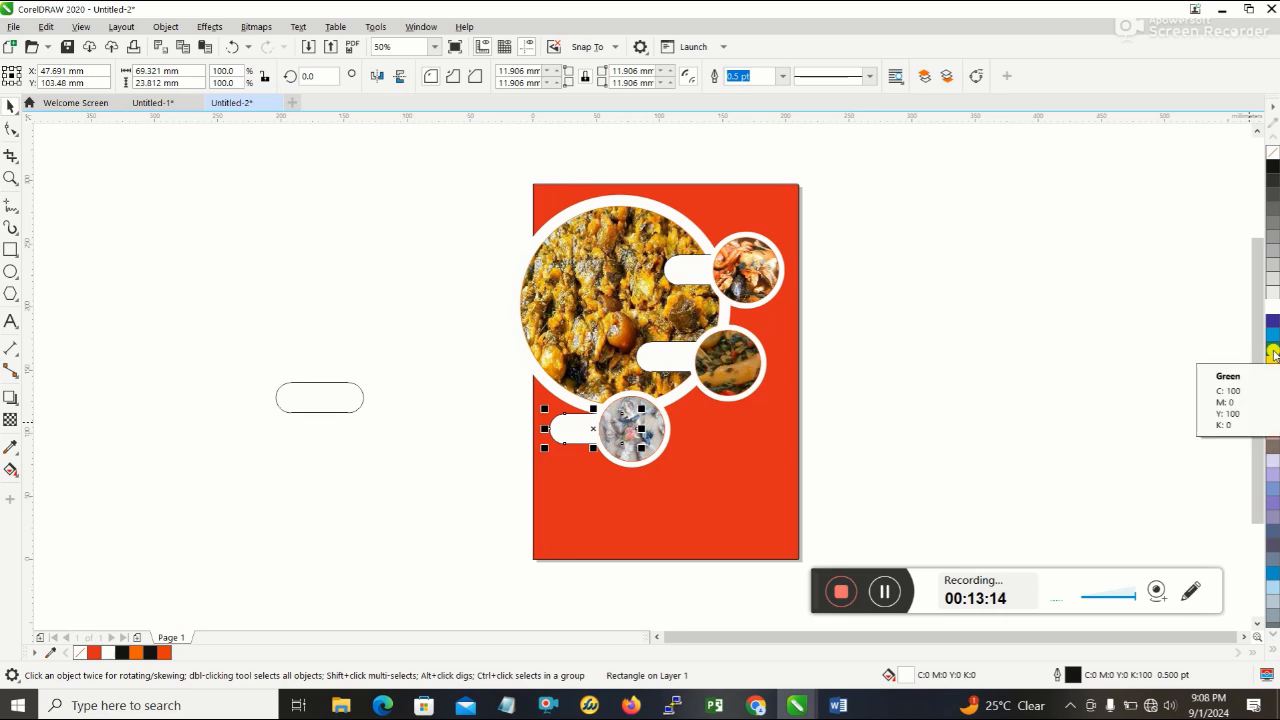
{"action": "left_click", "coordinate": [1273, 349]}
{"action": "left_click", "coordinate": [655, 357]}
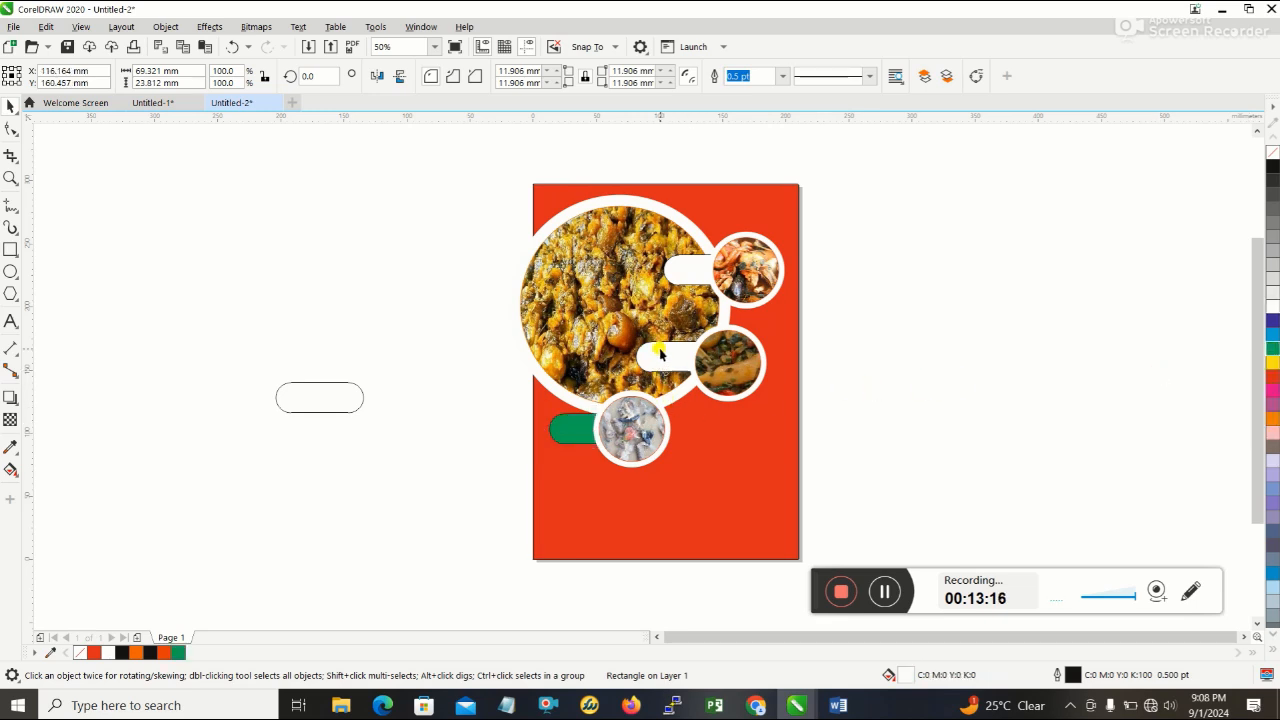
{"action": "left_click", "coordinate": [1273, 348]}
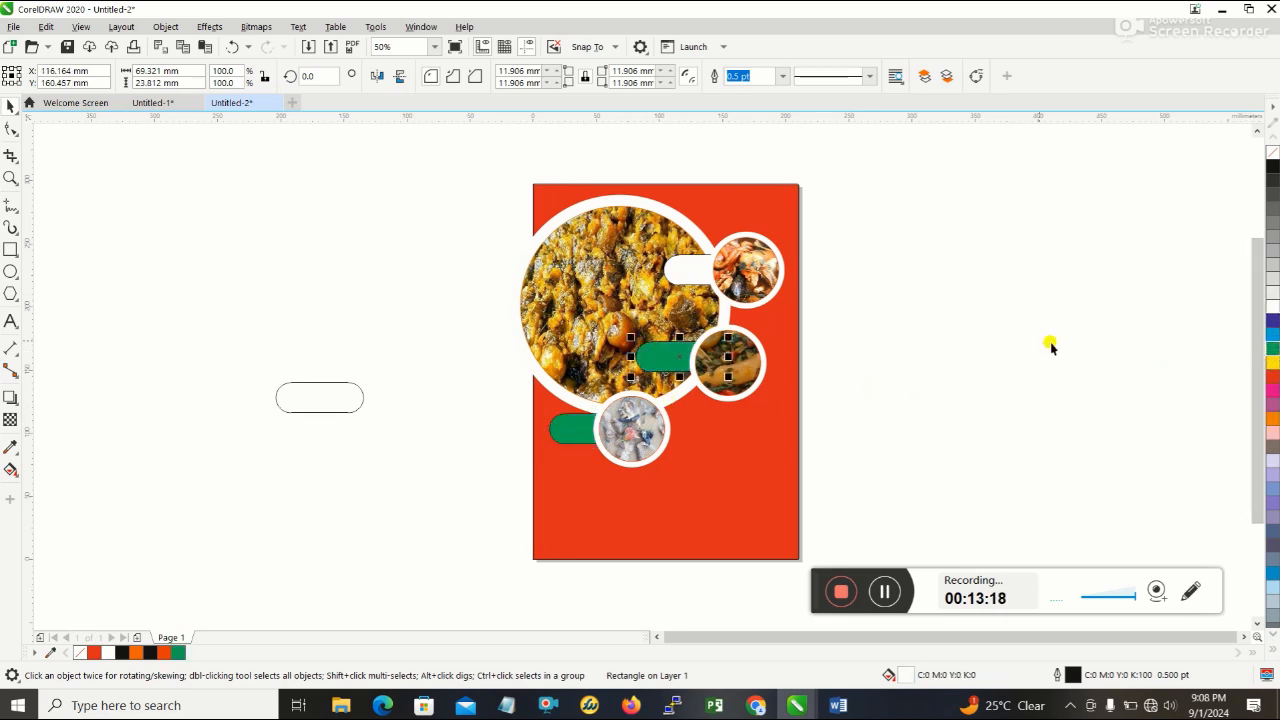
{"action": "left_click", "coordinate": [752, 275]}
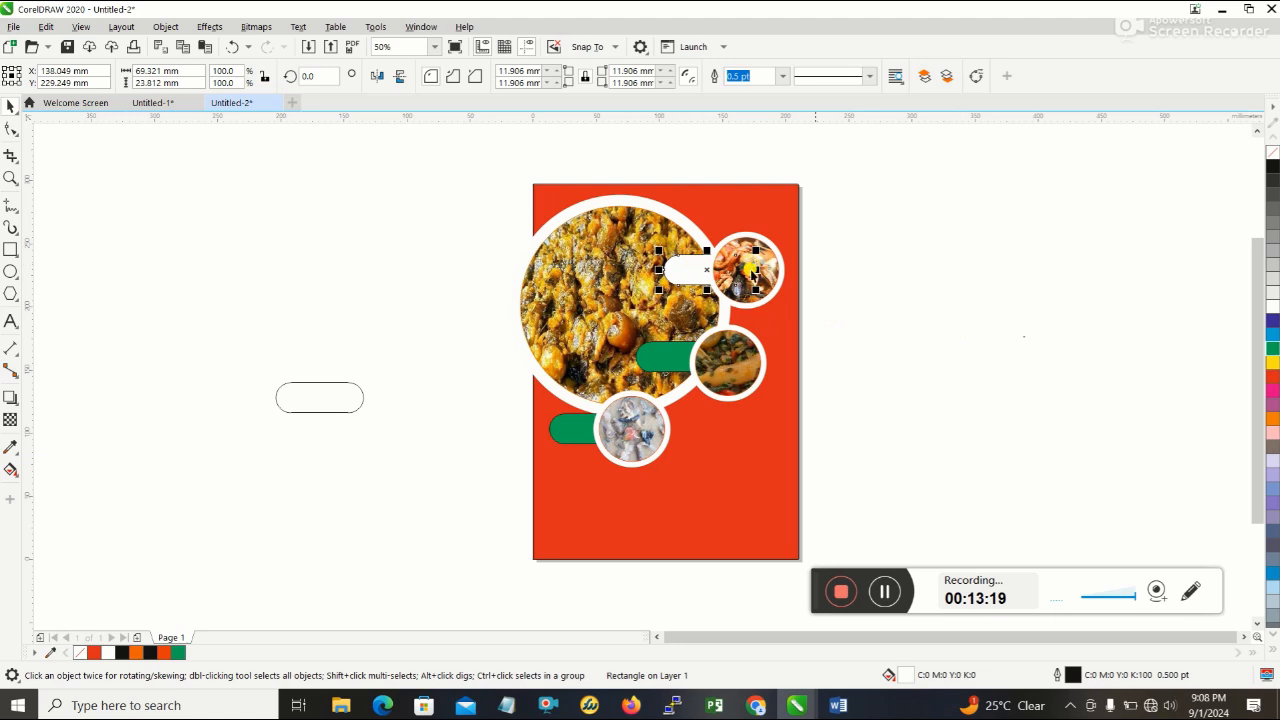
{"action": "left_click", "coordinate": [1273, 349]}
{"action": "left_click", "coordinate": [1046, 363]}
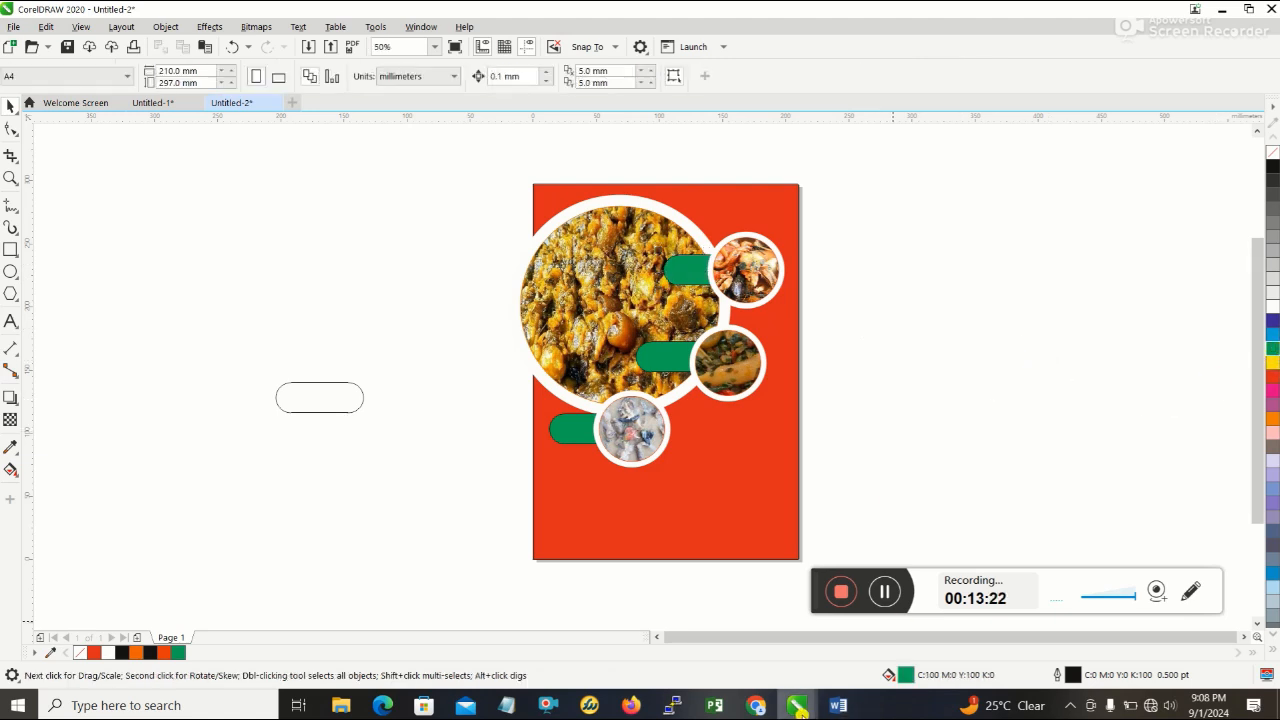
- Look at the reference flyer in Word again, and set the middle pill's outline colour to orange (C0 M60 Y100 K0)
{"action": "left_click", "coordinate": [840, 706]}
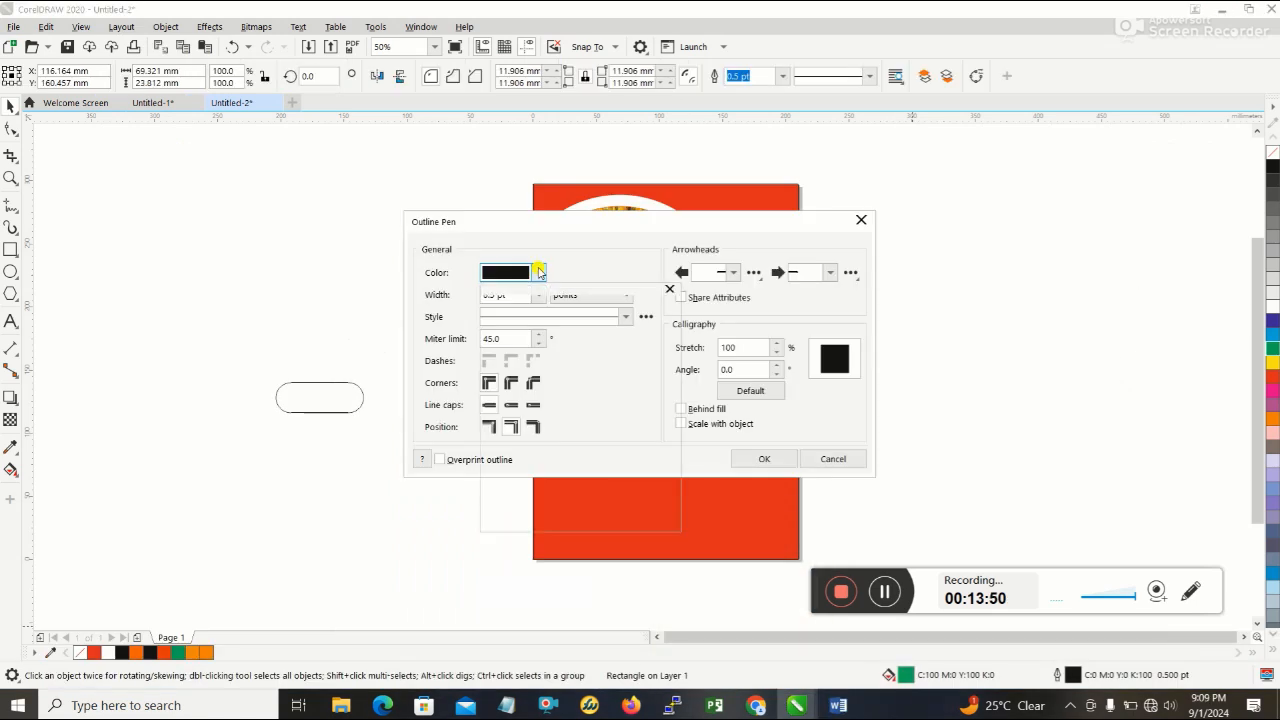
{"action": "left_click", "coordinate": [538, 272]}
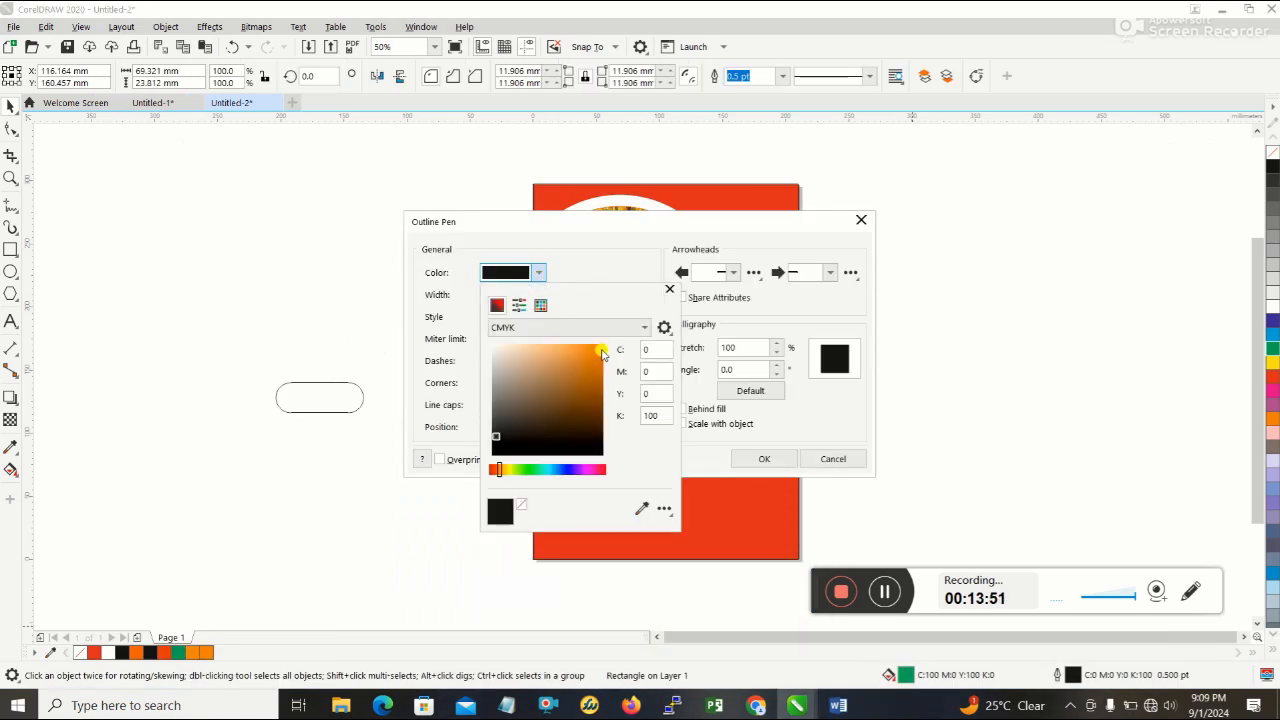
{"action": "left_click", "coordinate": [596, 348]}
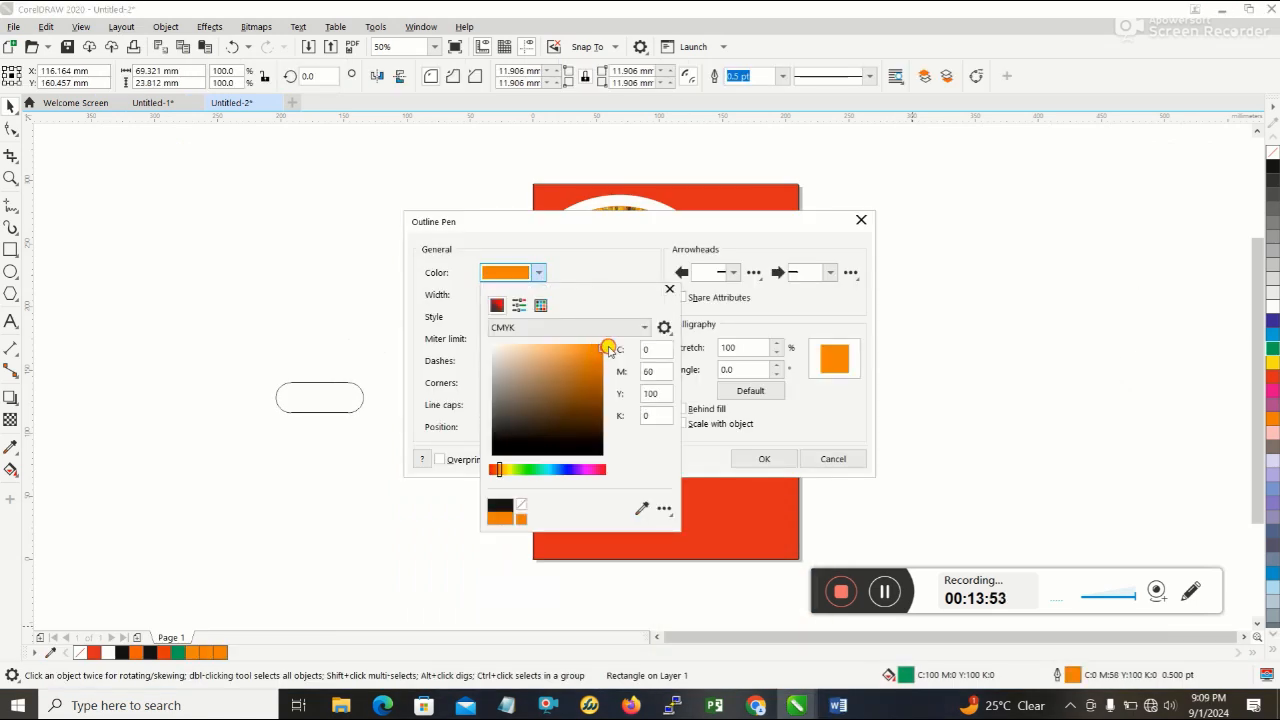
{"action": "left_click", "coordinate": [766, 460]}
{"action": "left_click", "coordinate": [777, 459]}
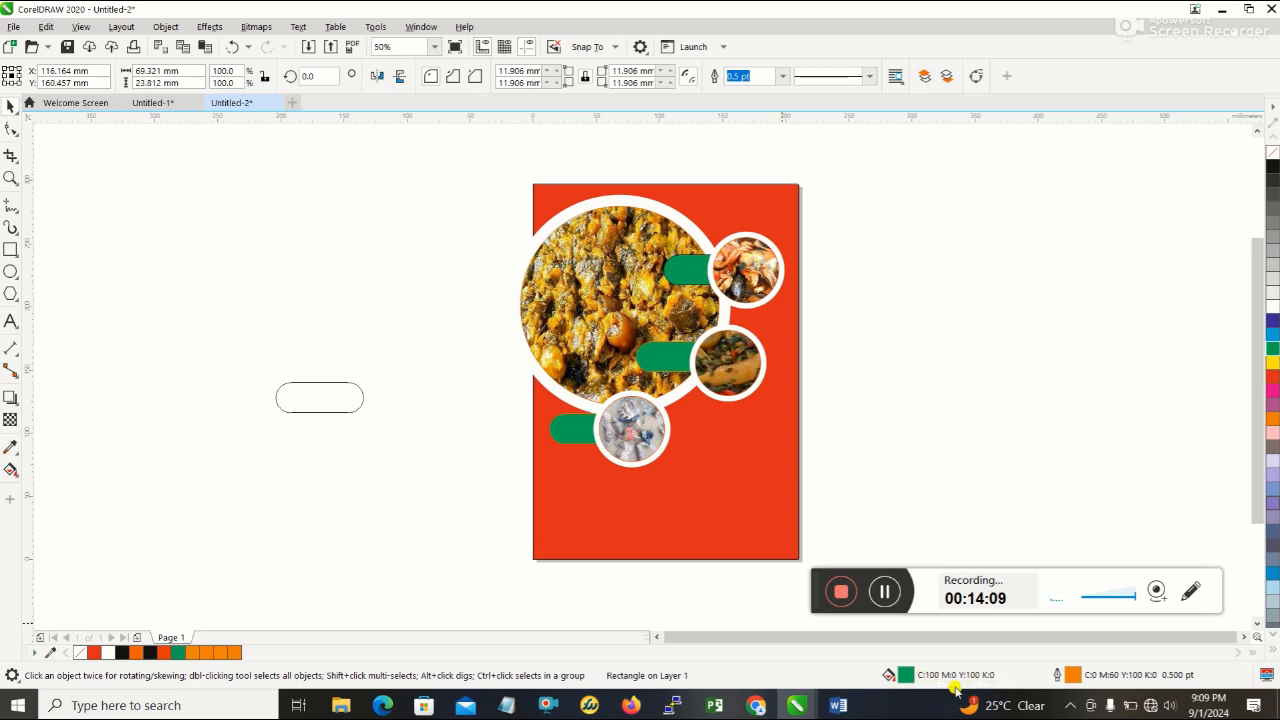
- Set the uppermost pill's outline colour to green with CMYK values C100 M0 Y100 K0
{"action": "left_click", "coordinate": [700, 268]}
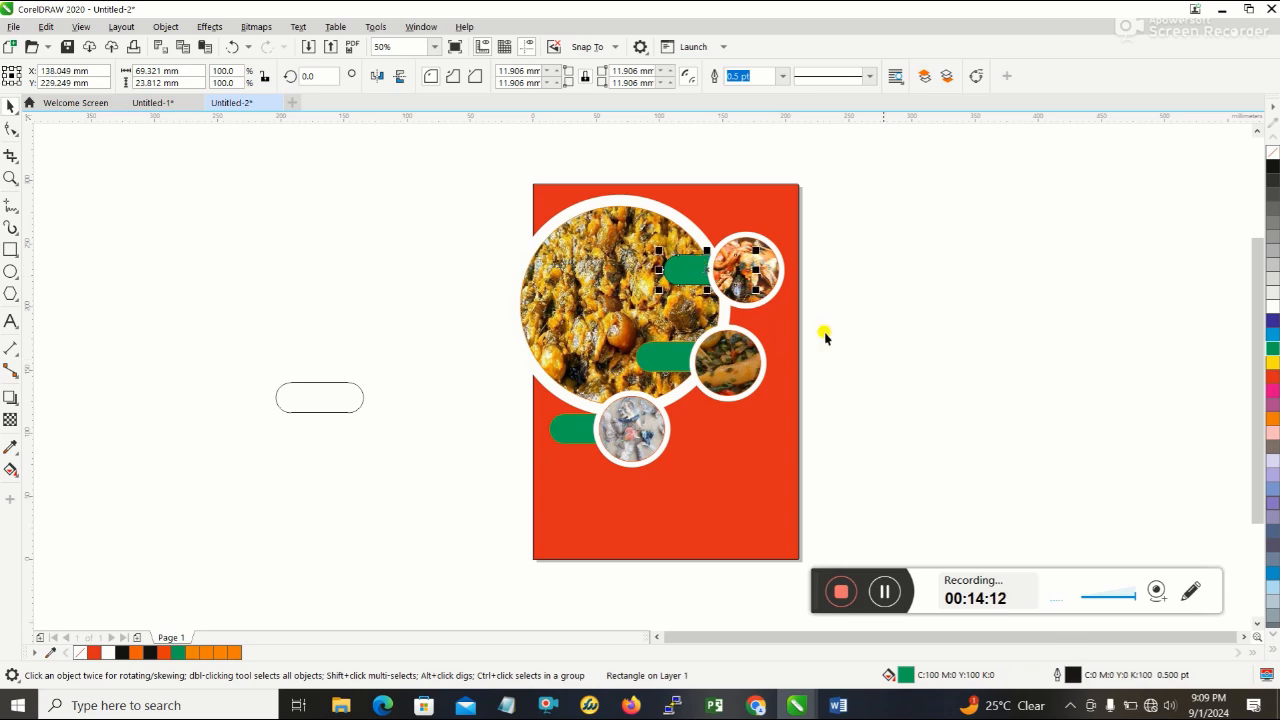
{"action": "double_click", "coordinate": [1122, 675]}
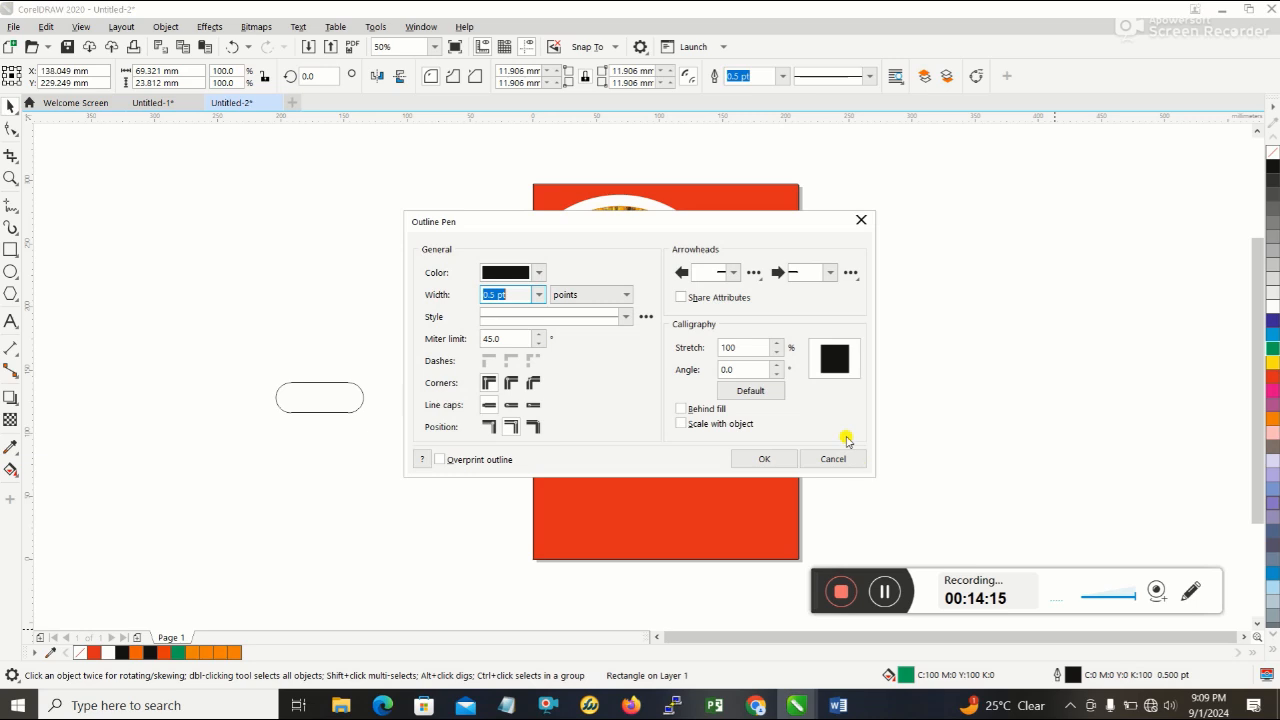
{"action": "left_click", "coordinate": [533, 273]}
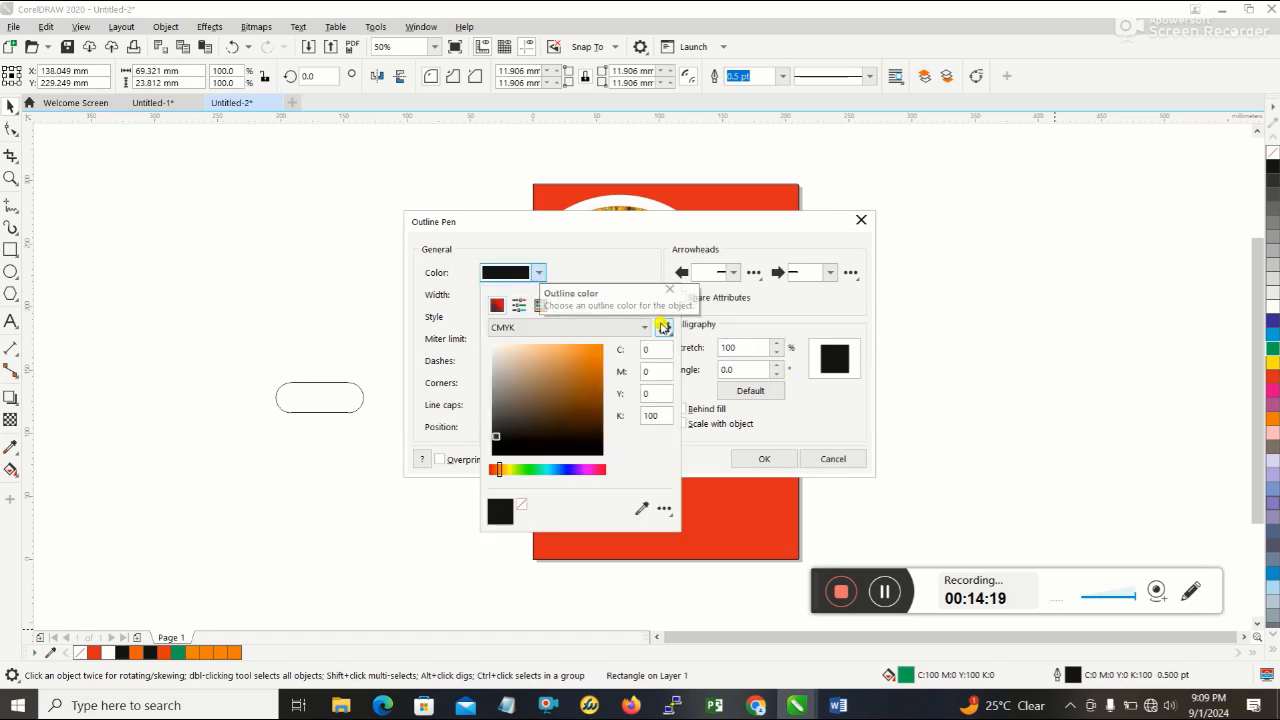
{"action": "left_click_drag", "start_coordinate": [660, 351], "coordinate": [625, 349]}
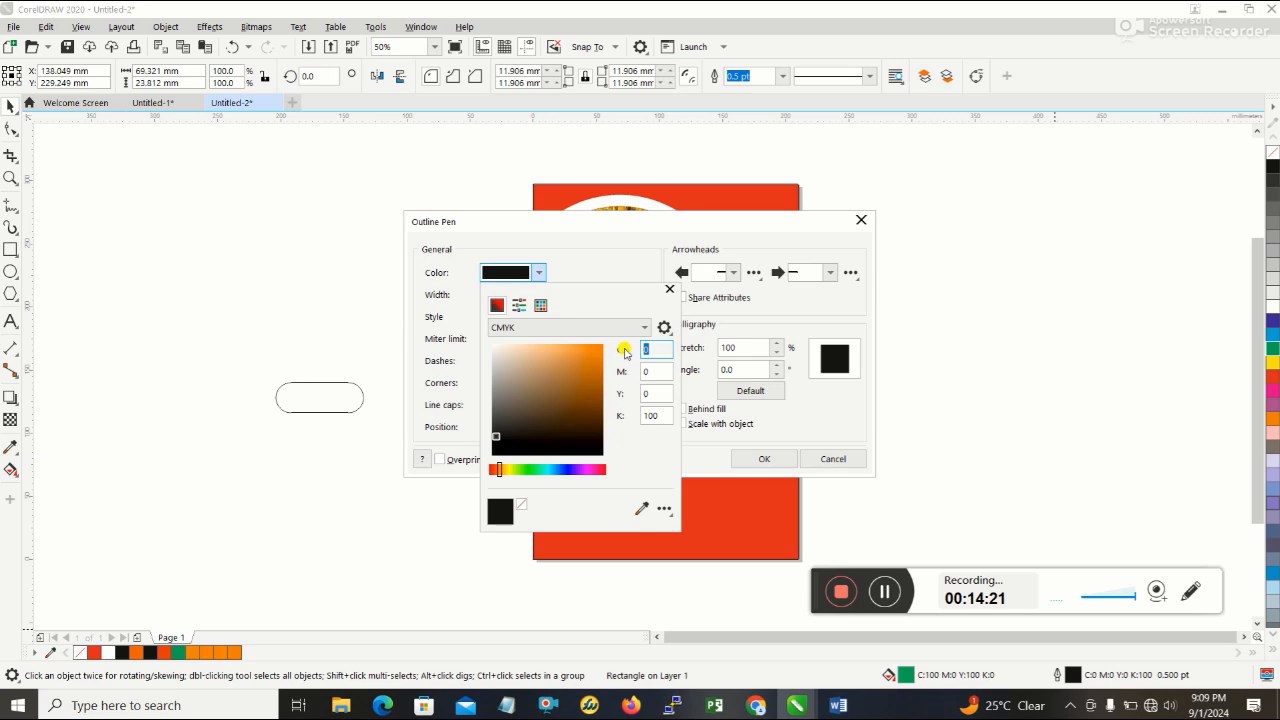
{"action": "left_click", "coordinate": [660, 390]}
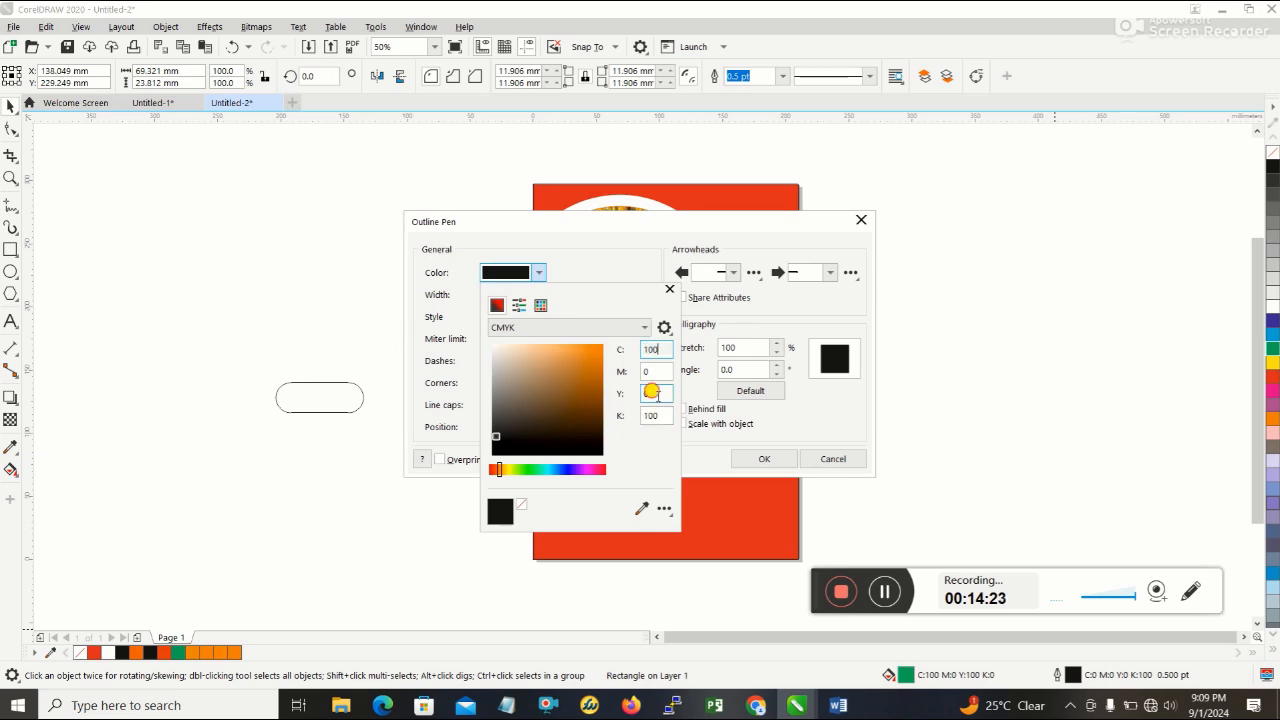
{"action": "type", "text": "100"}
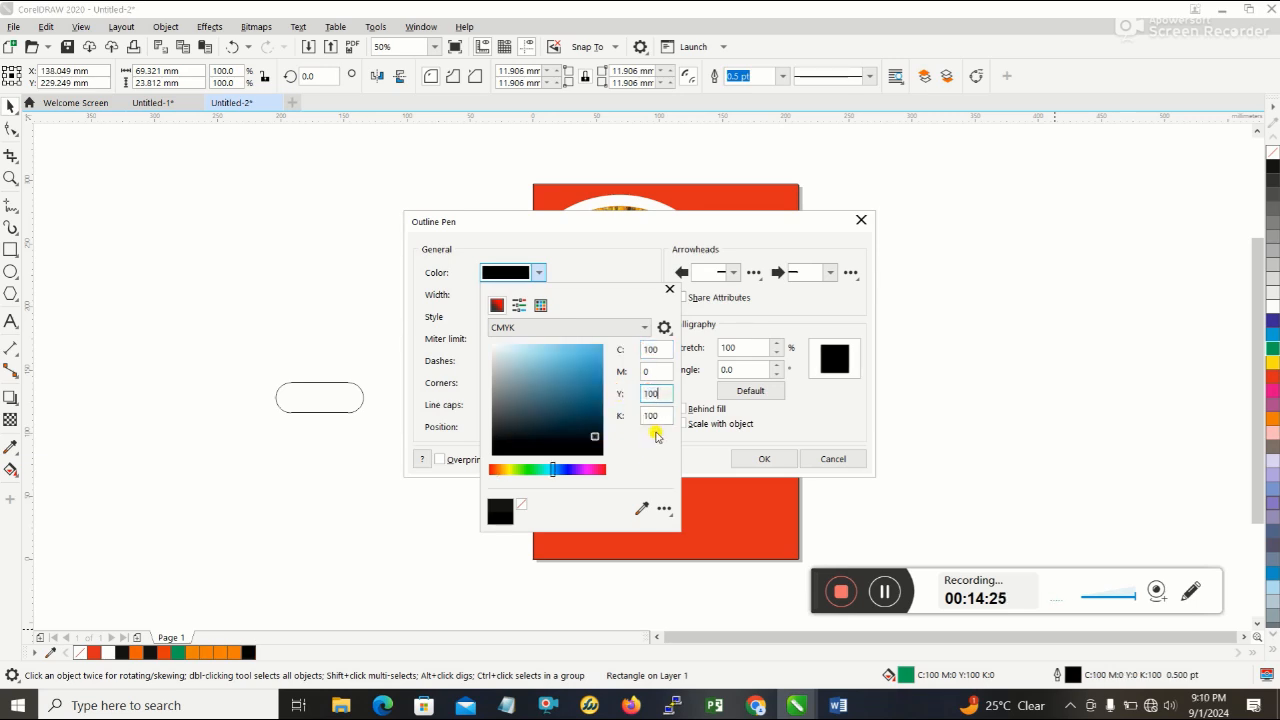
{"action": "left_click", "coordinate": [645, 413]}
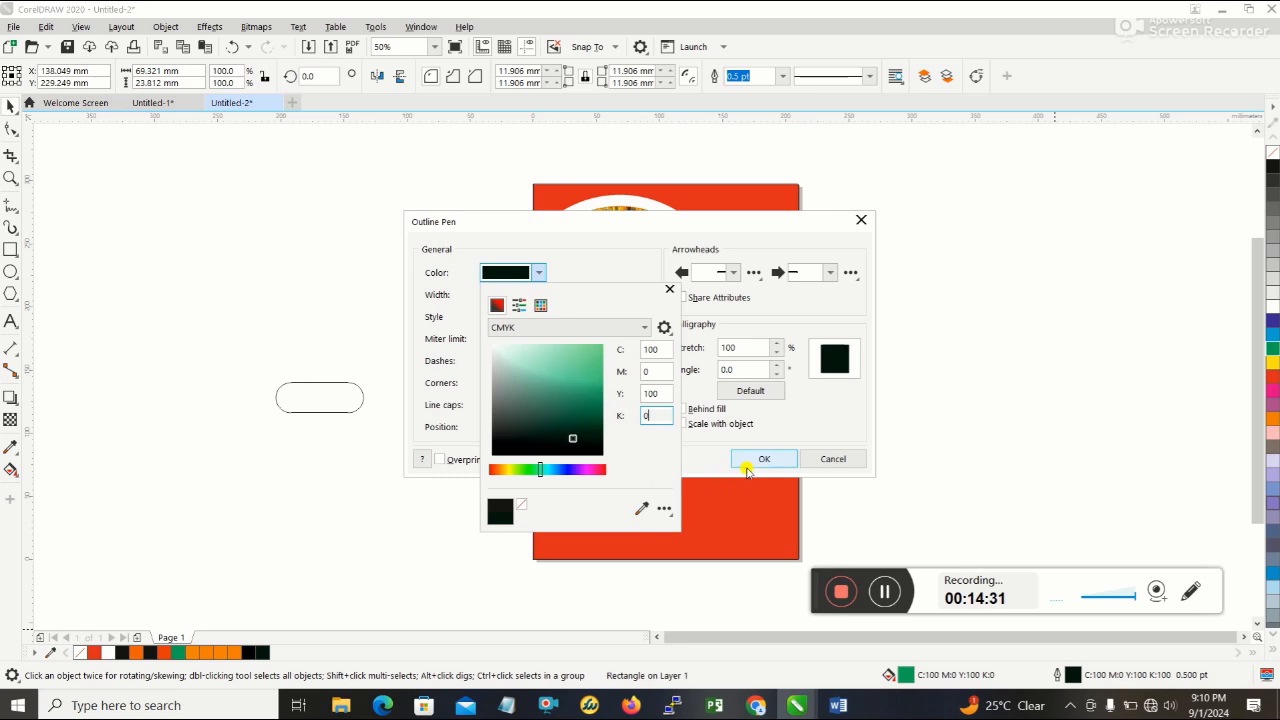
{"action": "left_click", "coordinate": [753, 460]}
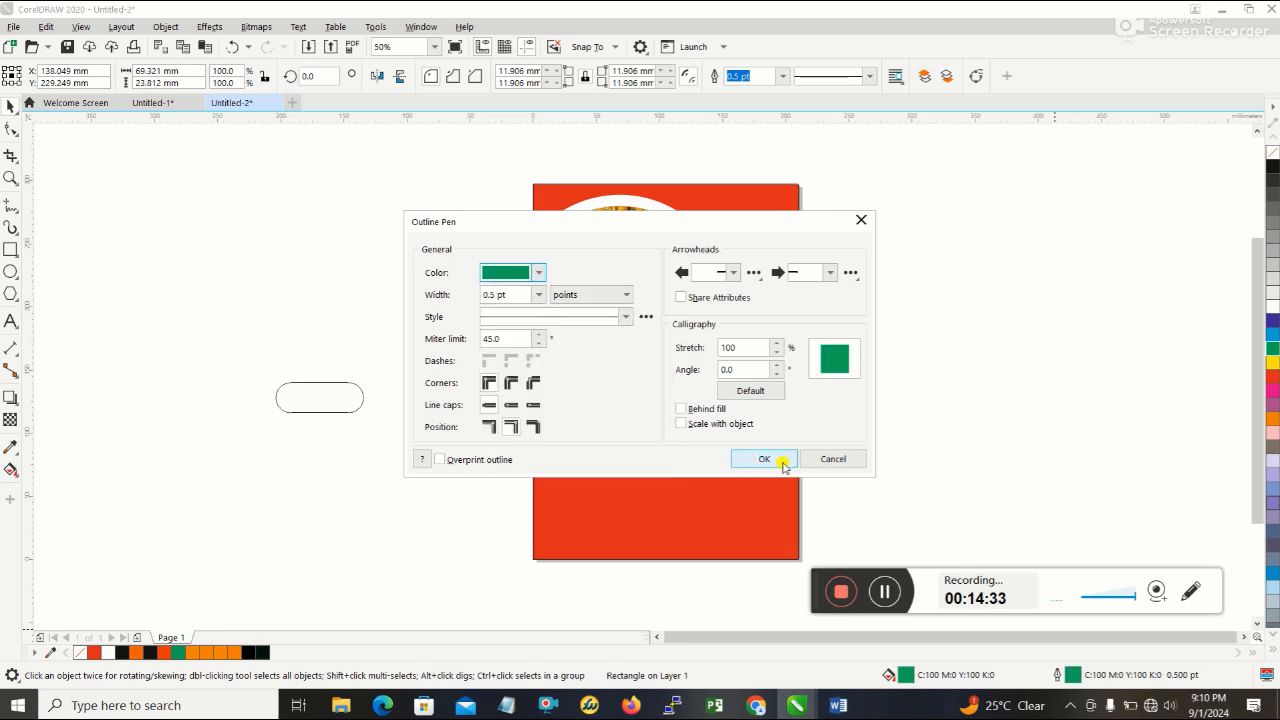
{"action": "left_click", "coordinate": [765, 459]}
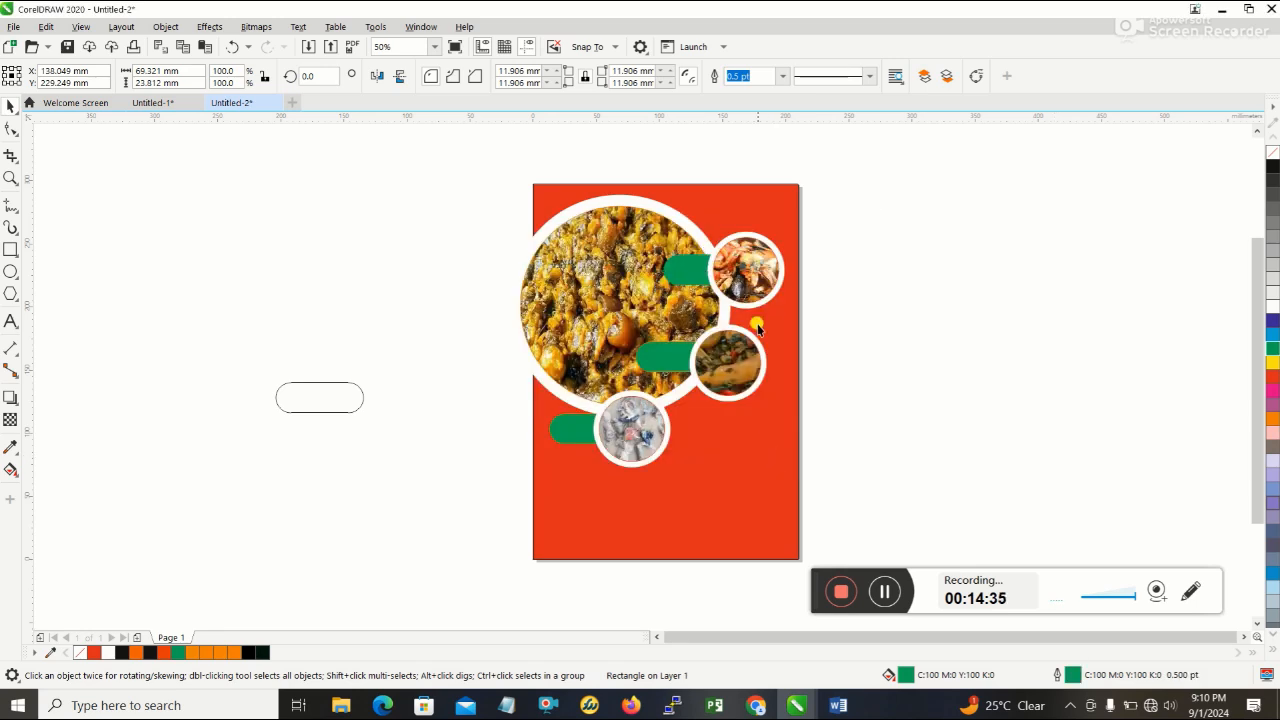
- Set the middle pill's outline colour to green with CMYK values C100 M0 Y100 K0
{"action": "left_click", "coordinate": [665, 353]}
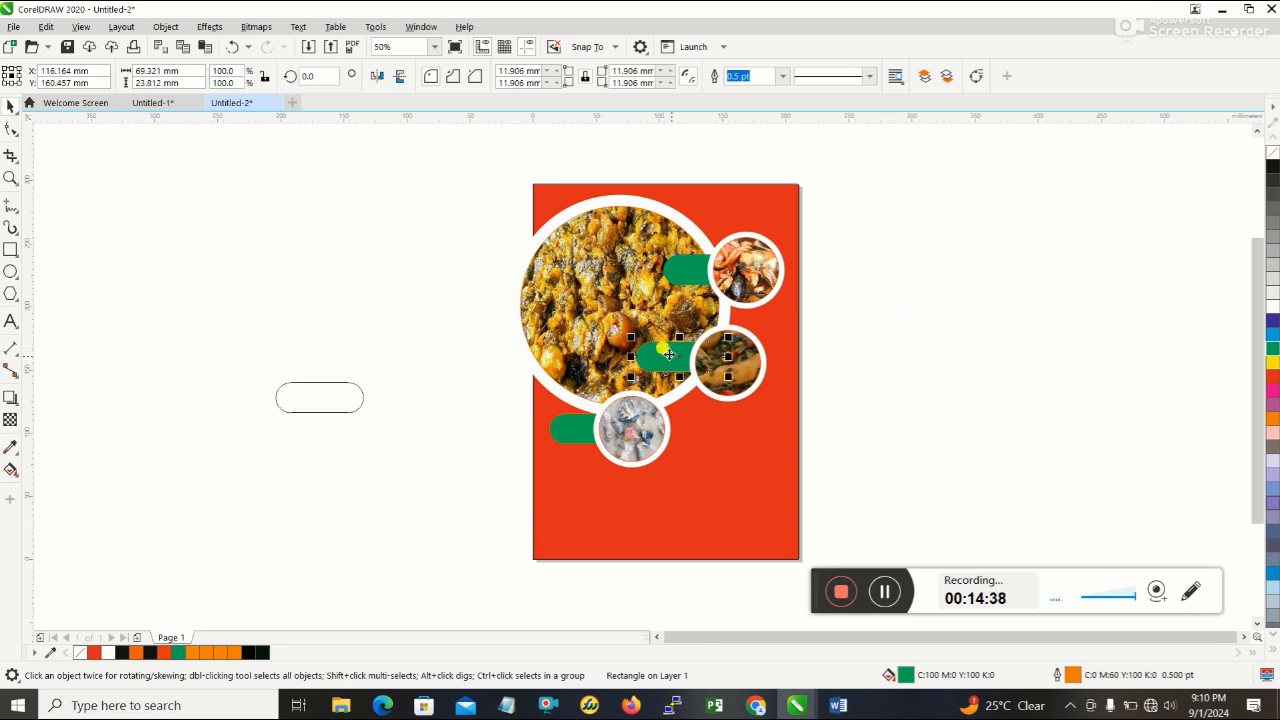
{"action": "double_click", "coordinate": [1119, 679]}
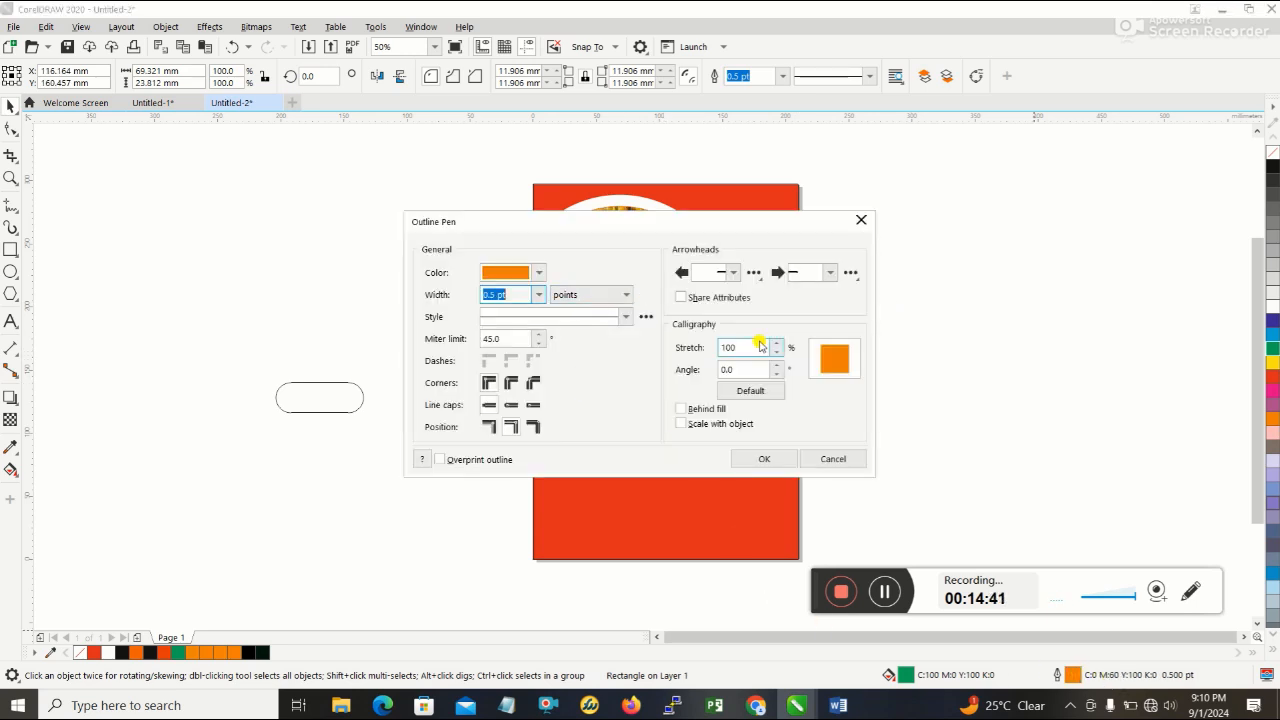
{"action": "left_click", "coordinate": [535, 274]}
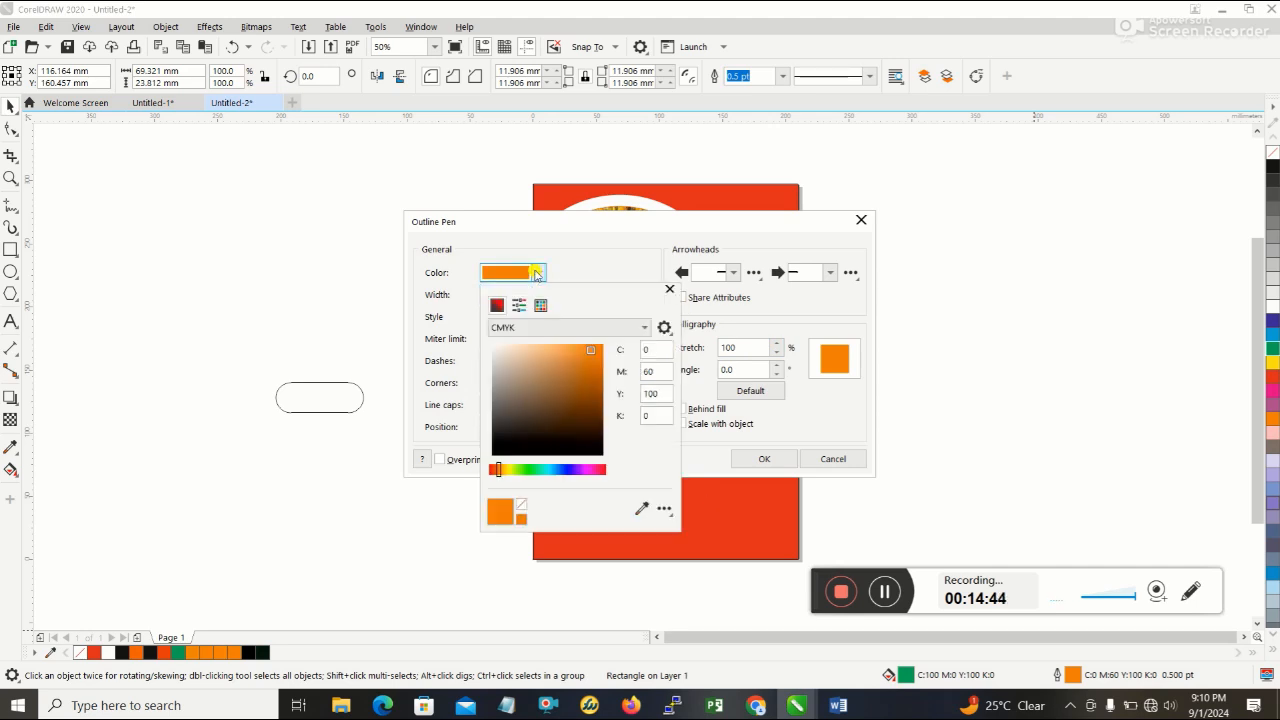
{"action": "double_click", "coordinate": [648, 349]}
{"action": "type", "text": "100"}
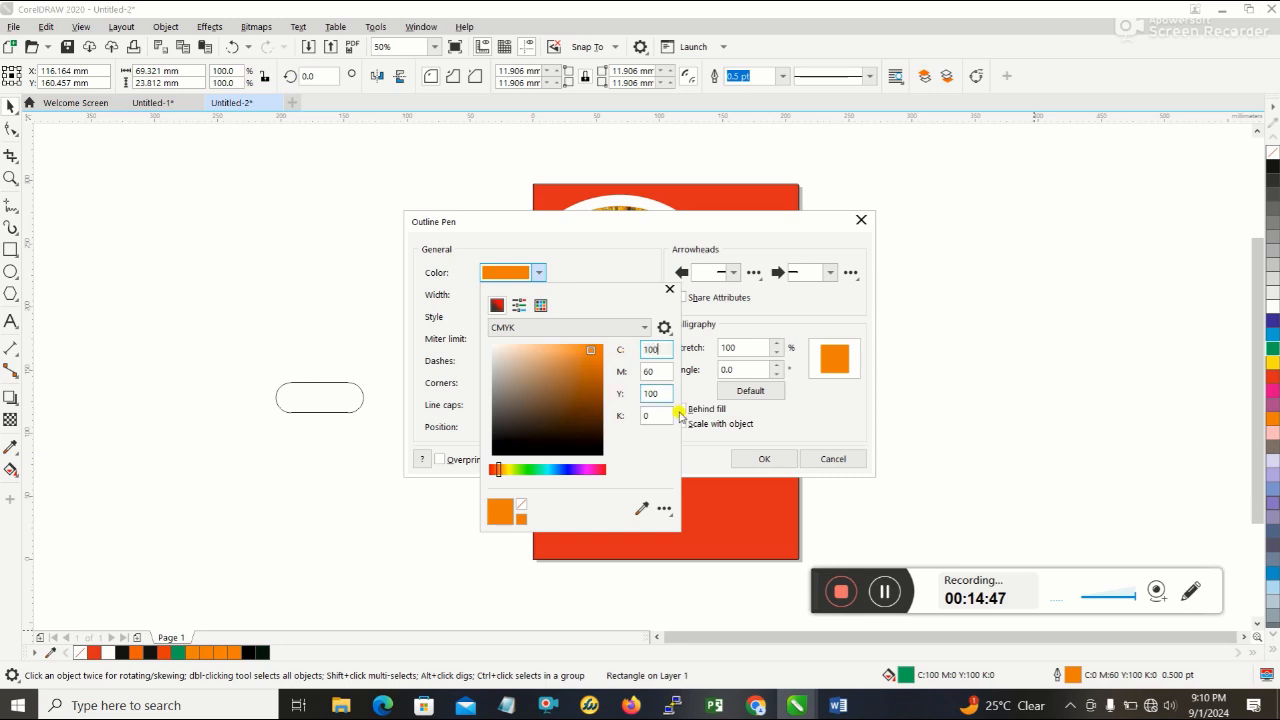
{"action": "key", "text": "Tab"}
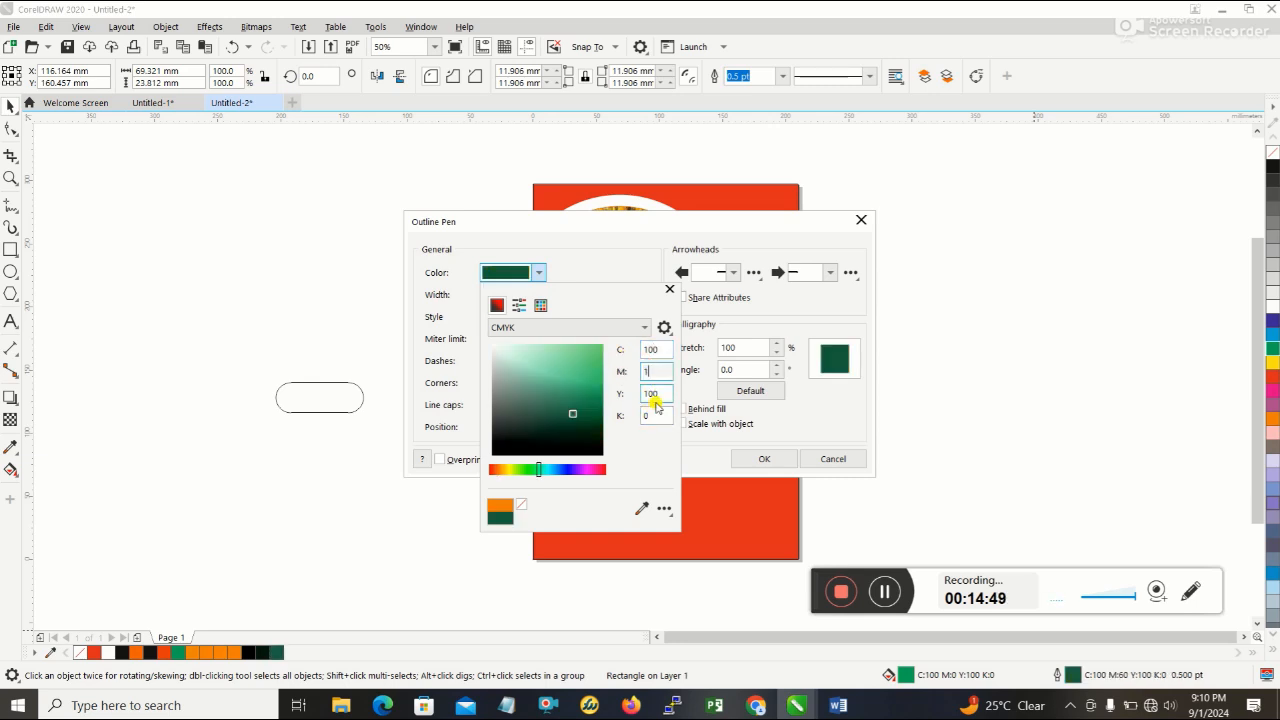
{"action": "type", "text": "0"}
{"action": "left_click", "coordinate": [741, 457]}
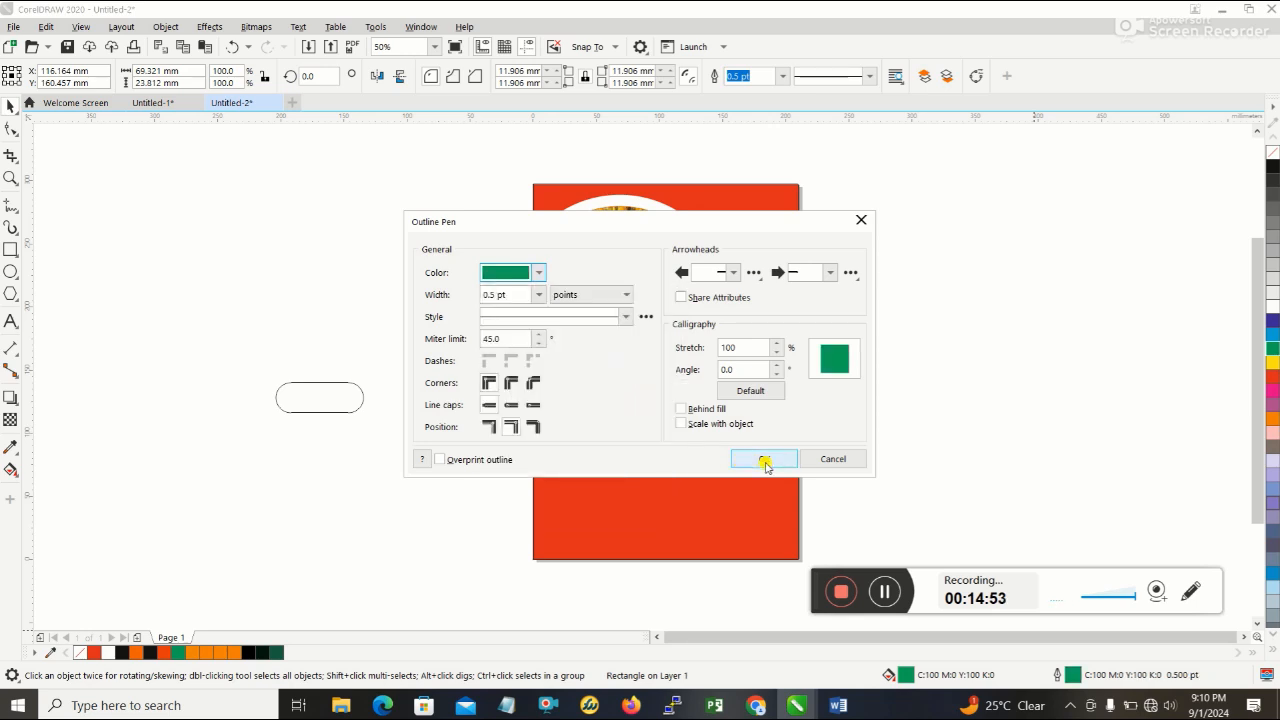
{"action": "left_click", "coordinate": [764, 460]}
- Set the lowest pill's outline colour to green (C100 M0 Y100 K0) and deselect it
{"action": "left_click", "coordinate": [576, 421]}
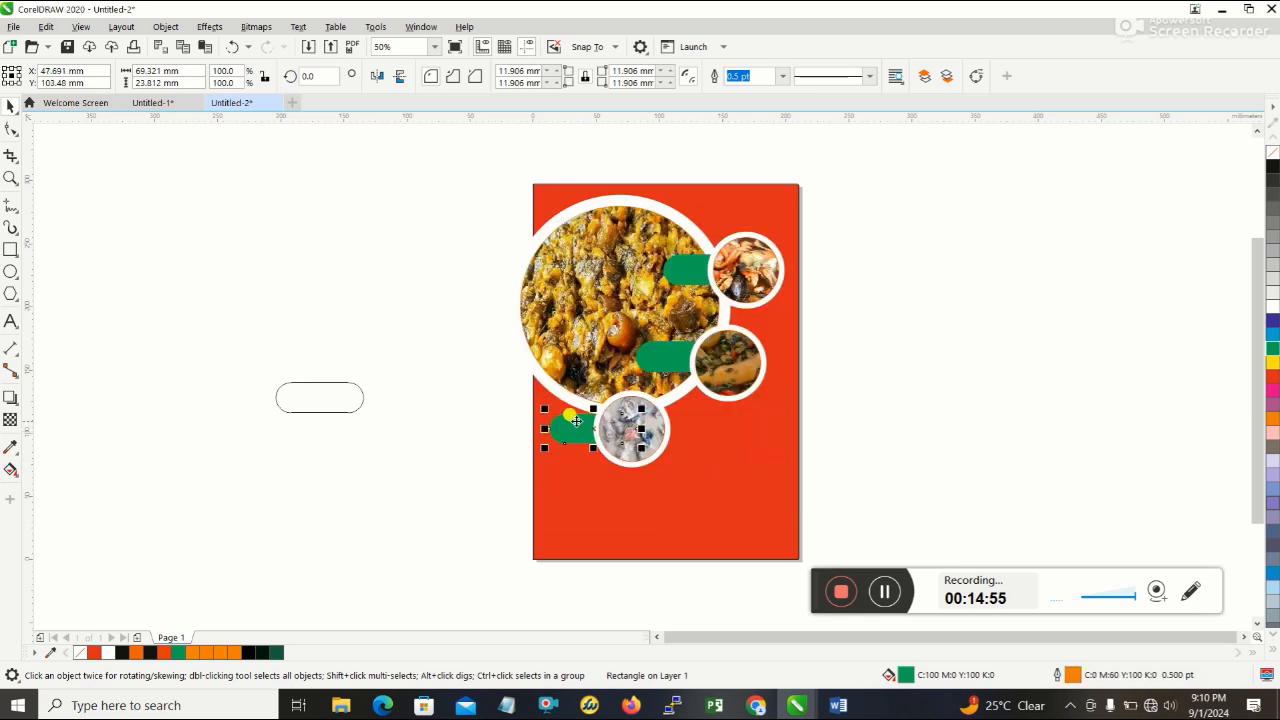
{"action": "double_click", "coordinate": [1086, 675]}
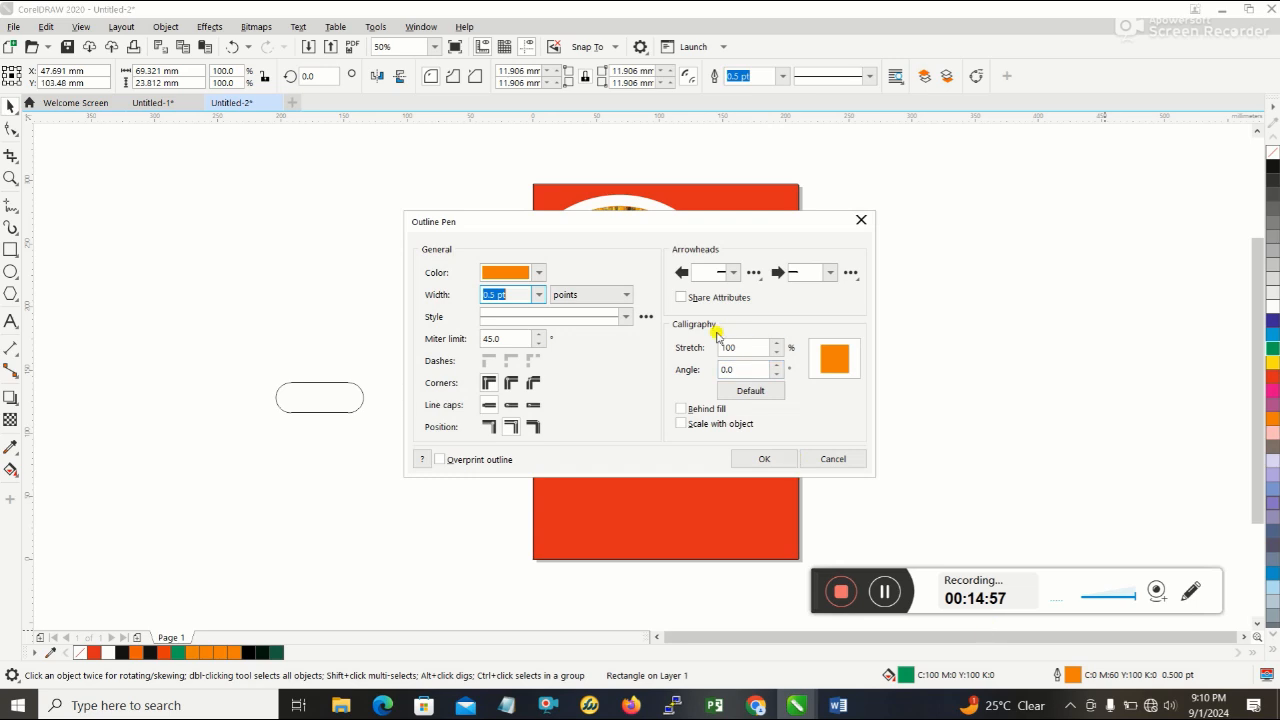
{"action": "left_click", "coordinate": [505, 272]}
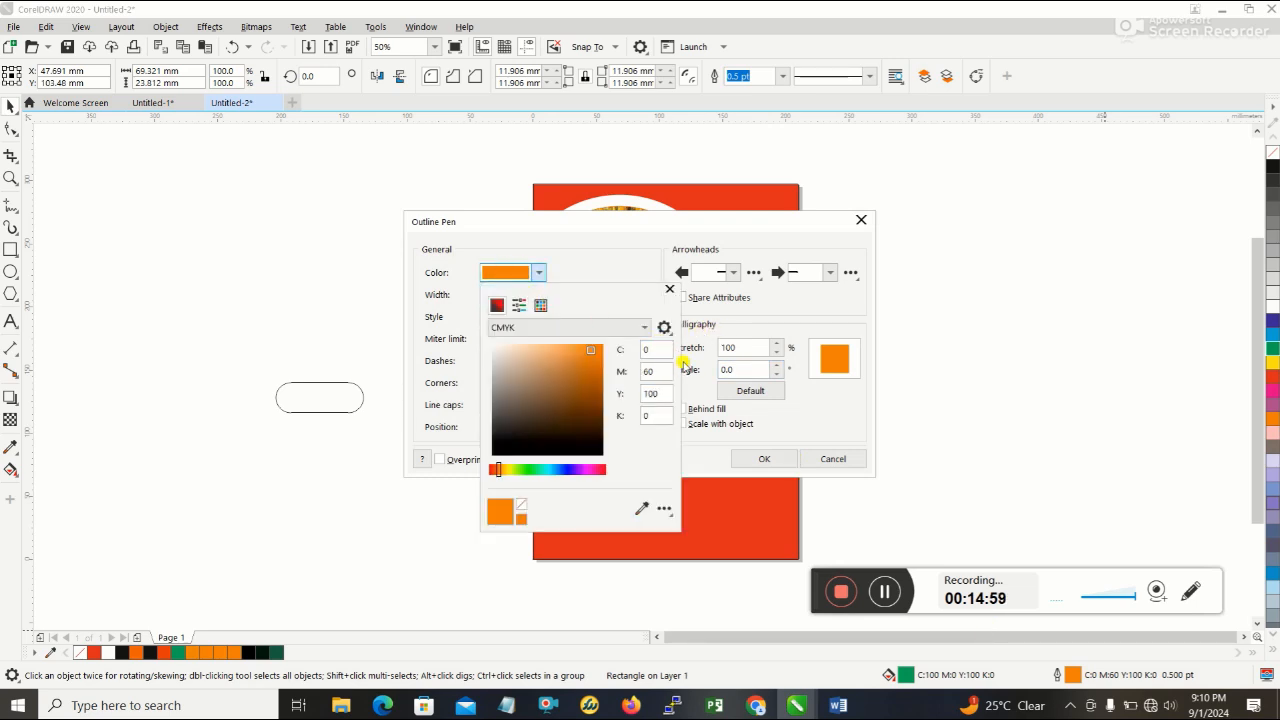
{"action": "left_click", "coordinate": [652, 349]}
{"action": "type", "text": "10"}
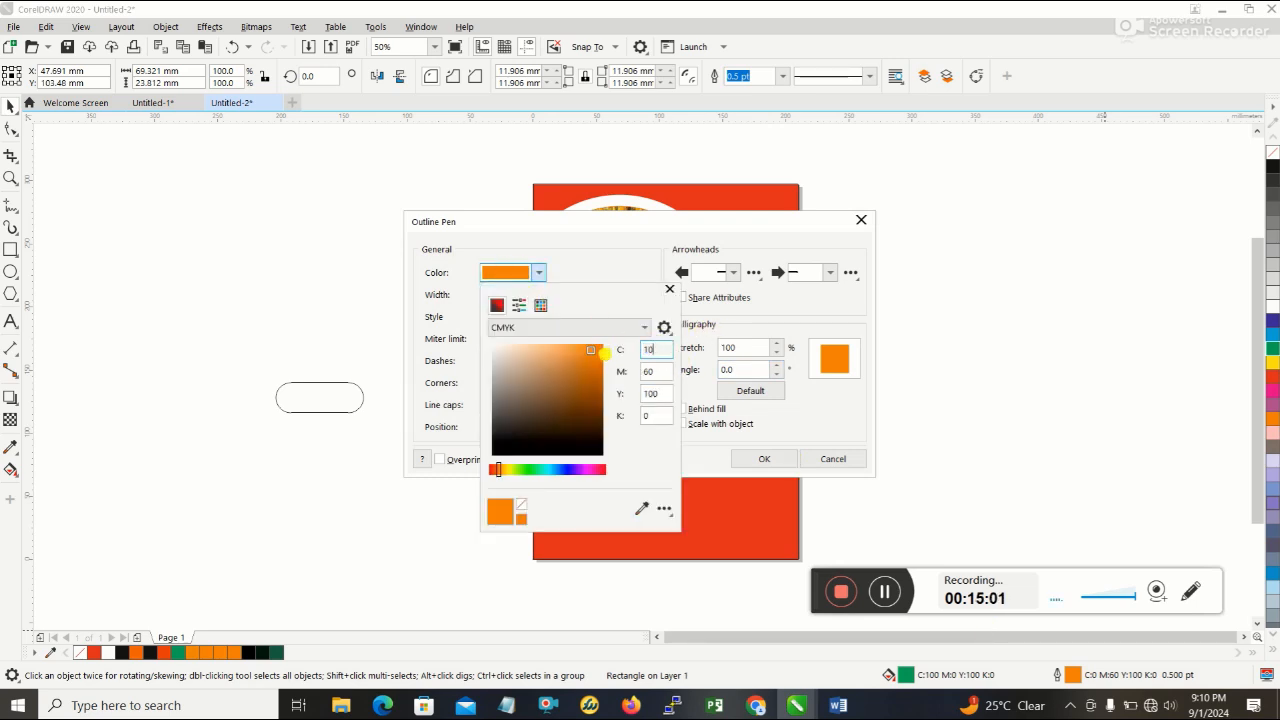
{"action": "type", "text": "0"}
{"action": "key", "text": "Tab"}
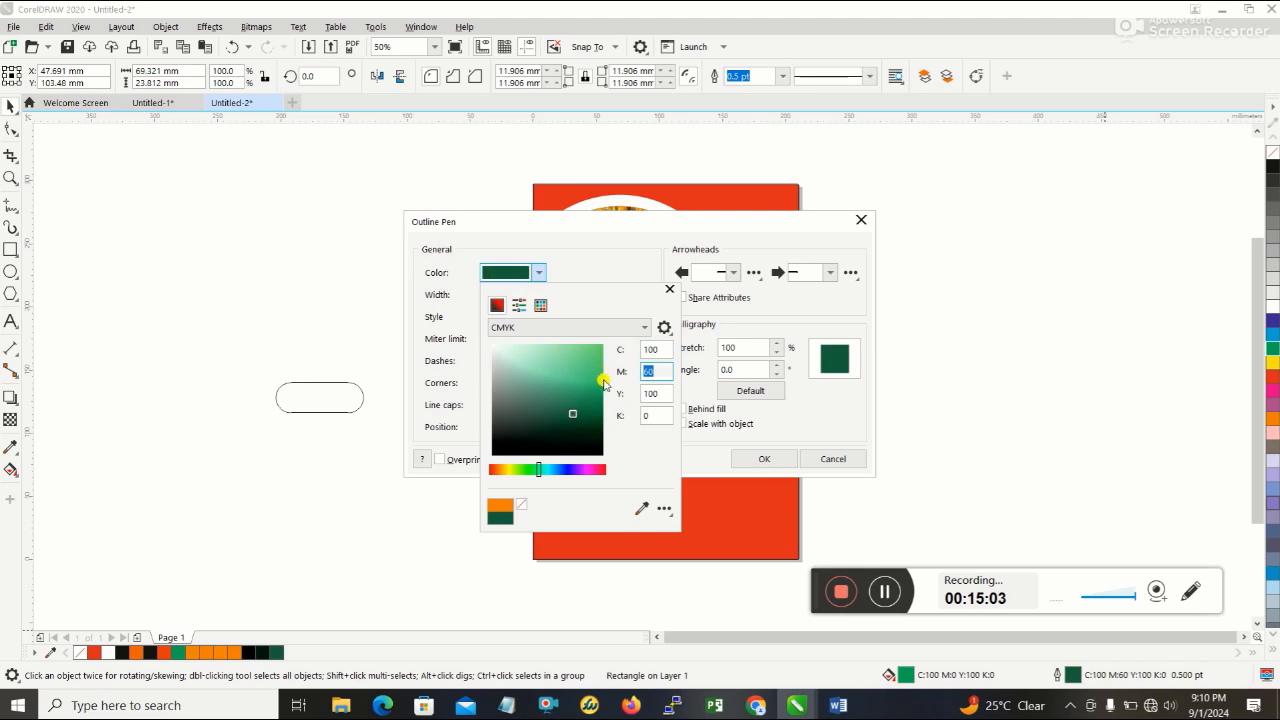
{"action": "type", "text": "0"}
{"action": "left_click", "coordinate": [735, 461]}
{"action": "left_click", "coordinate": [736, 461]}
{"action": "left_click", "coordinate": [872, 401]}
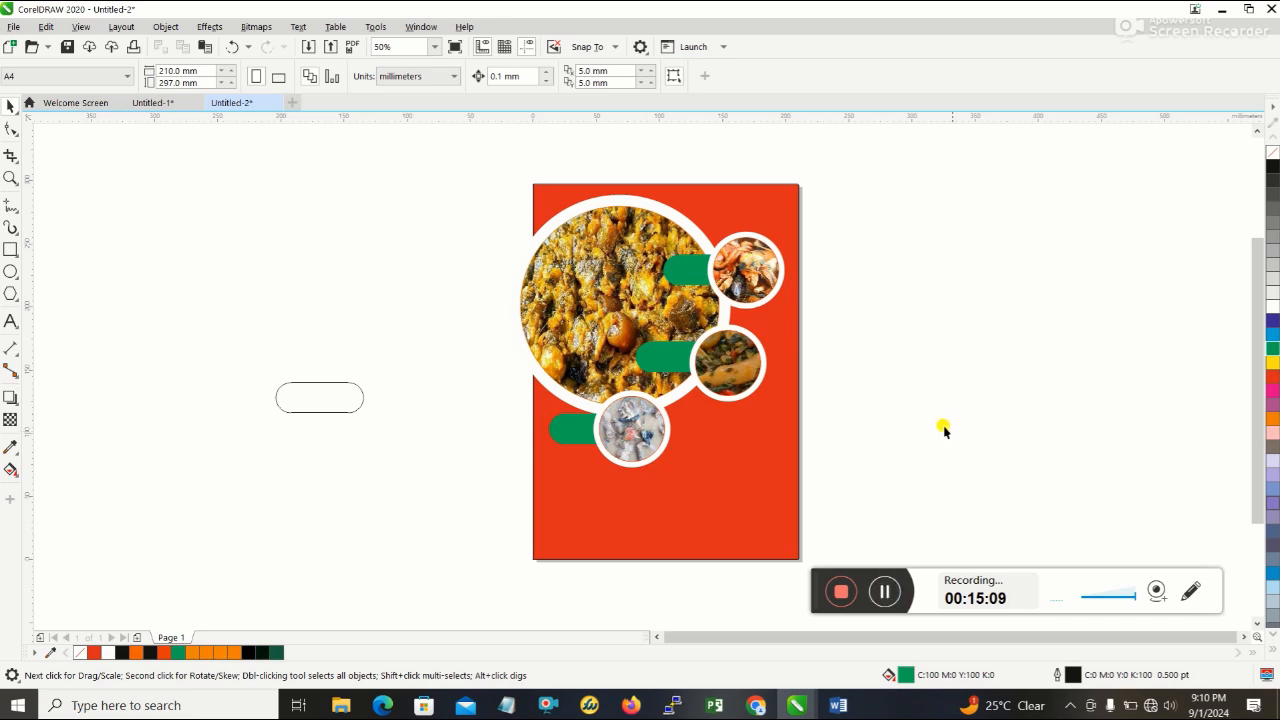
- Check the reference flyer in Word, and add the artistic text "Name" on the red background below the lowest pill
{"action": "left_click", "coordinate": [840, 706]}
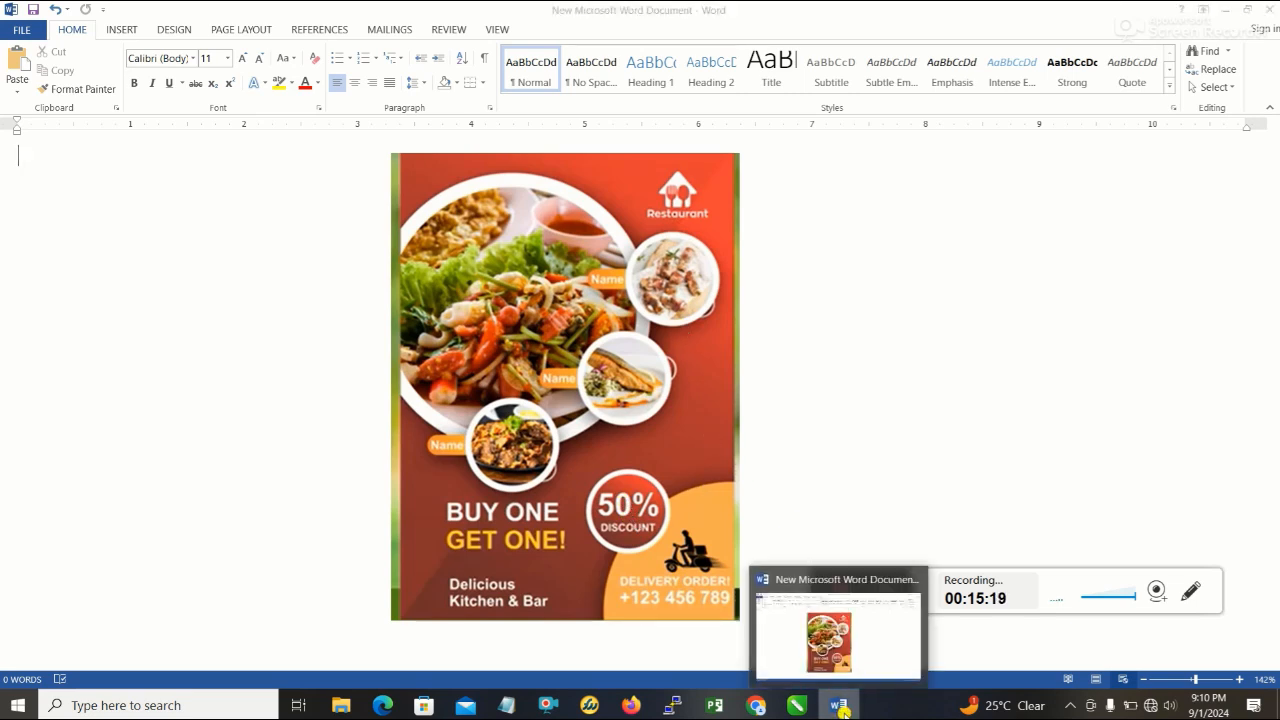
{"action": "left_click", "coordinate": [840, 706]}
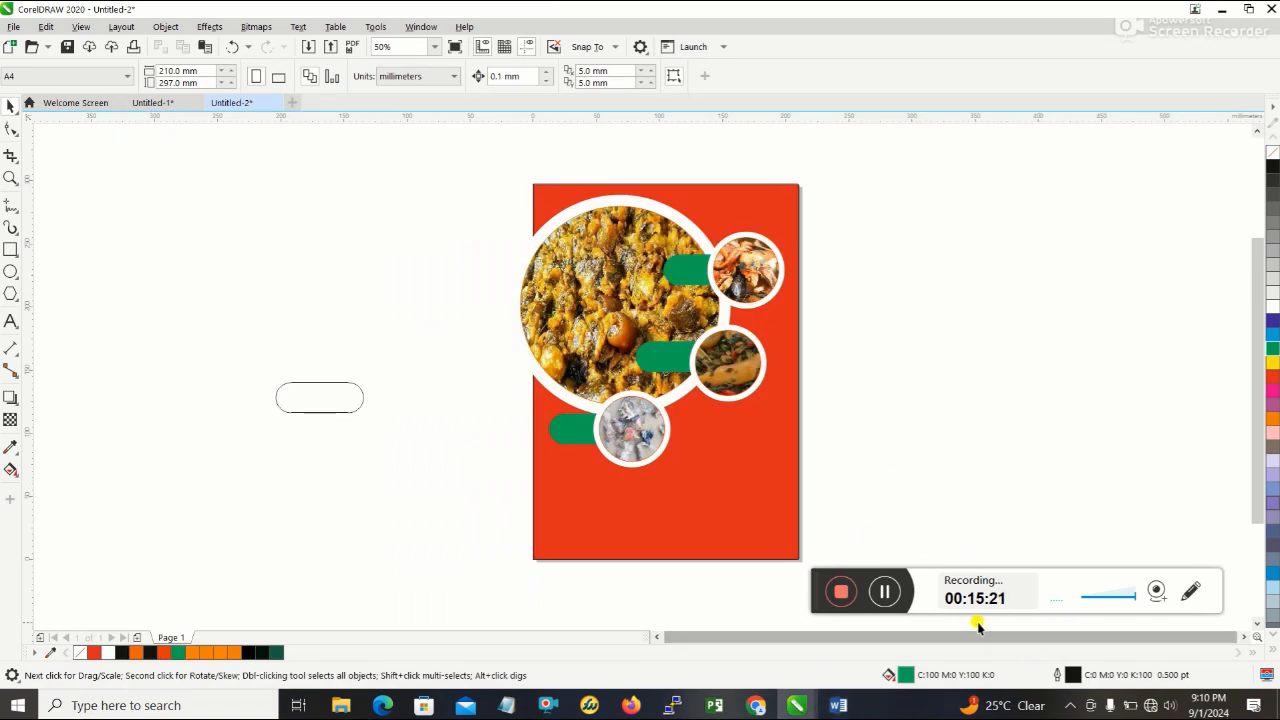
{"action": "left_click", "coordinate": [11, 322]}
{"action": "left_click", "coordinate": [566, 512]}
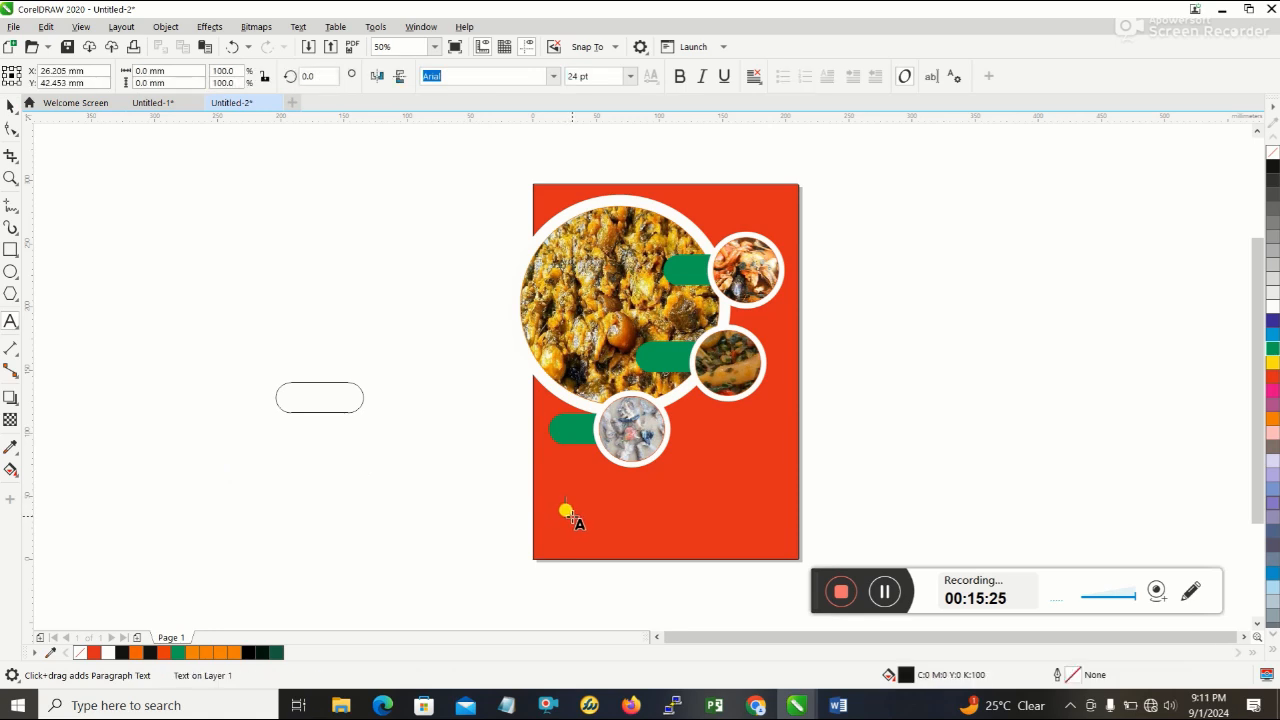
{"action": "type", "text": "Name"}
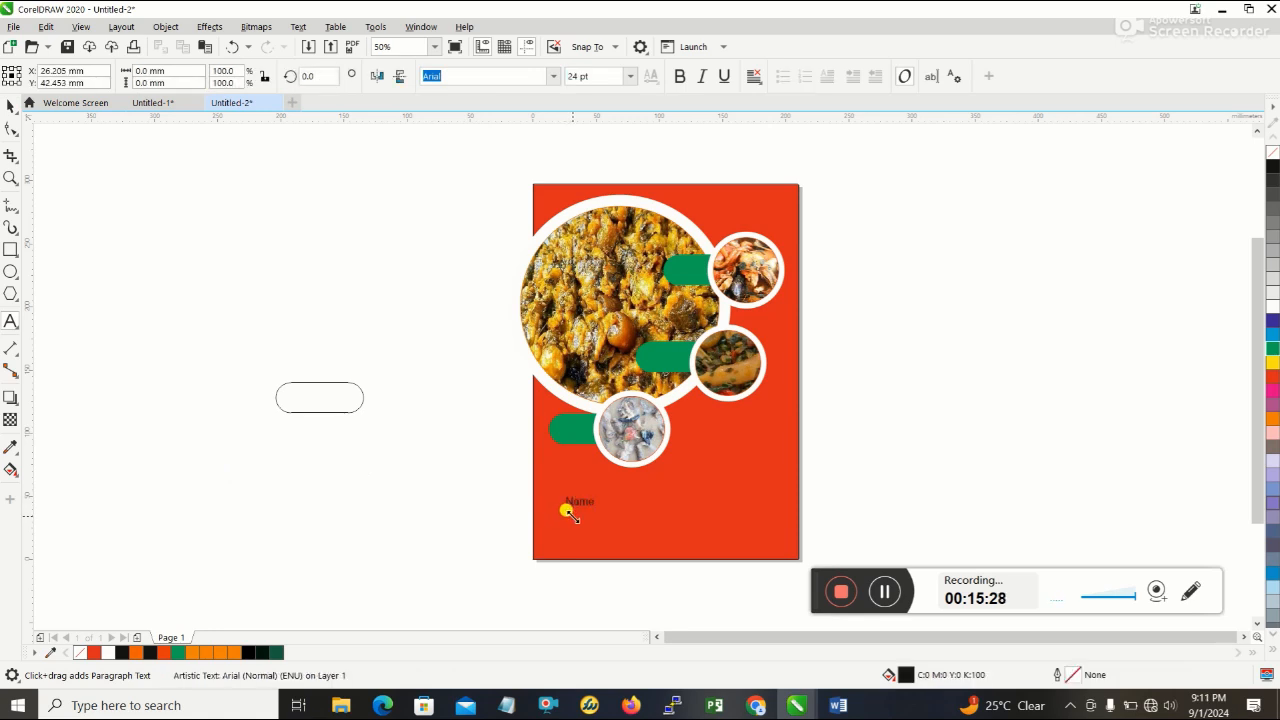
{"action": "key", "text": "Escape"}
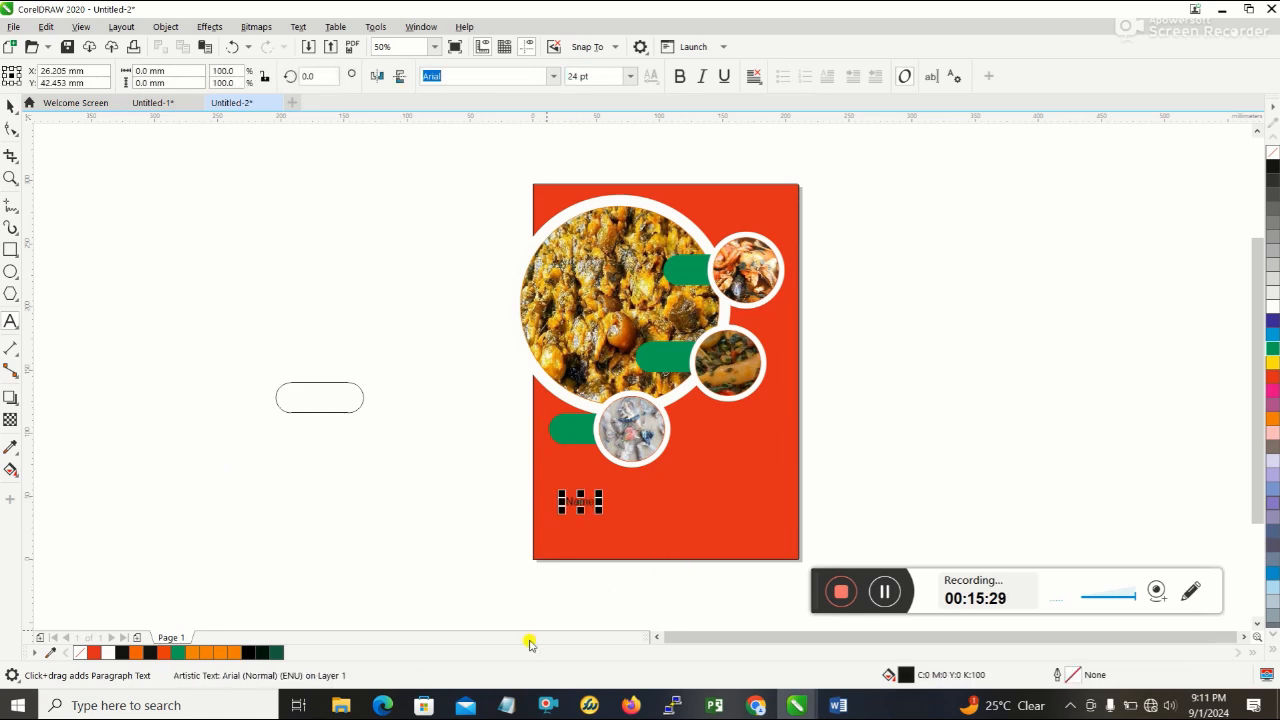
- Select the name label on the red background and open its text properties
{"action": "left_click", "coordinate": [600, 76]}
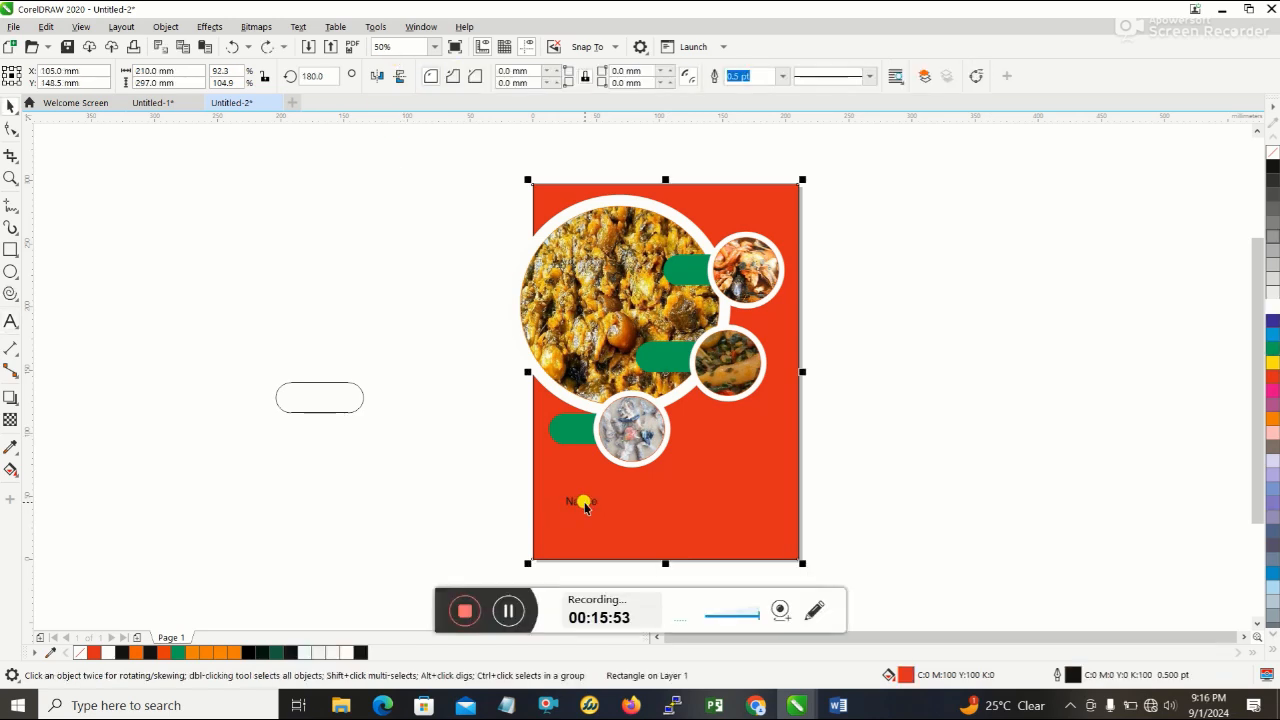
{"action": "left_click", "coordinate": [620, 579]}
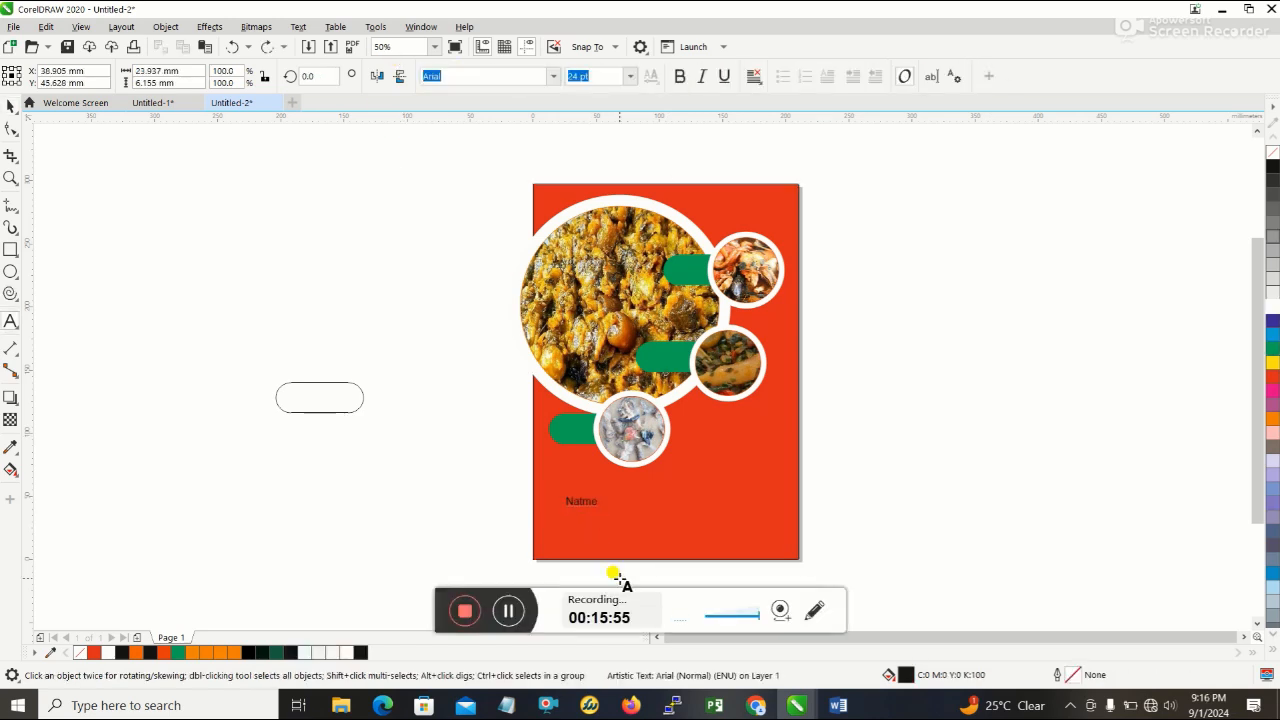
{"action": "key", "text": "ctrl+t"}
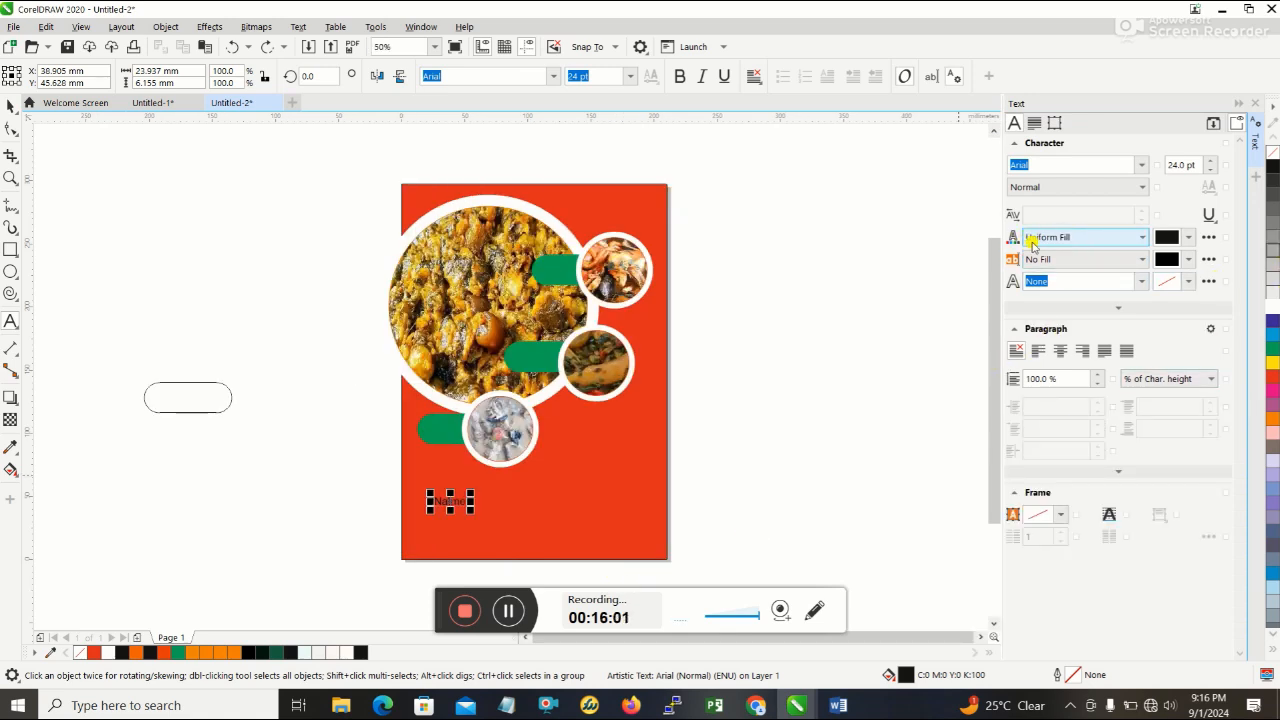
- Try to set the name label's text colour to white with CMYK values C0 M0 Y0 K0
{"action": "left_click", "coordinate": [1190, 237]}
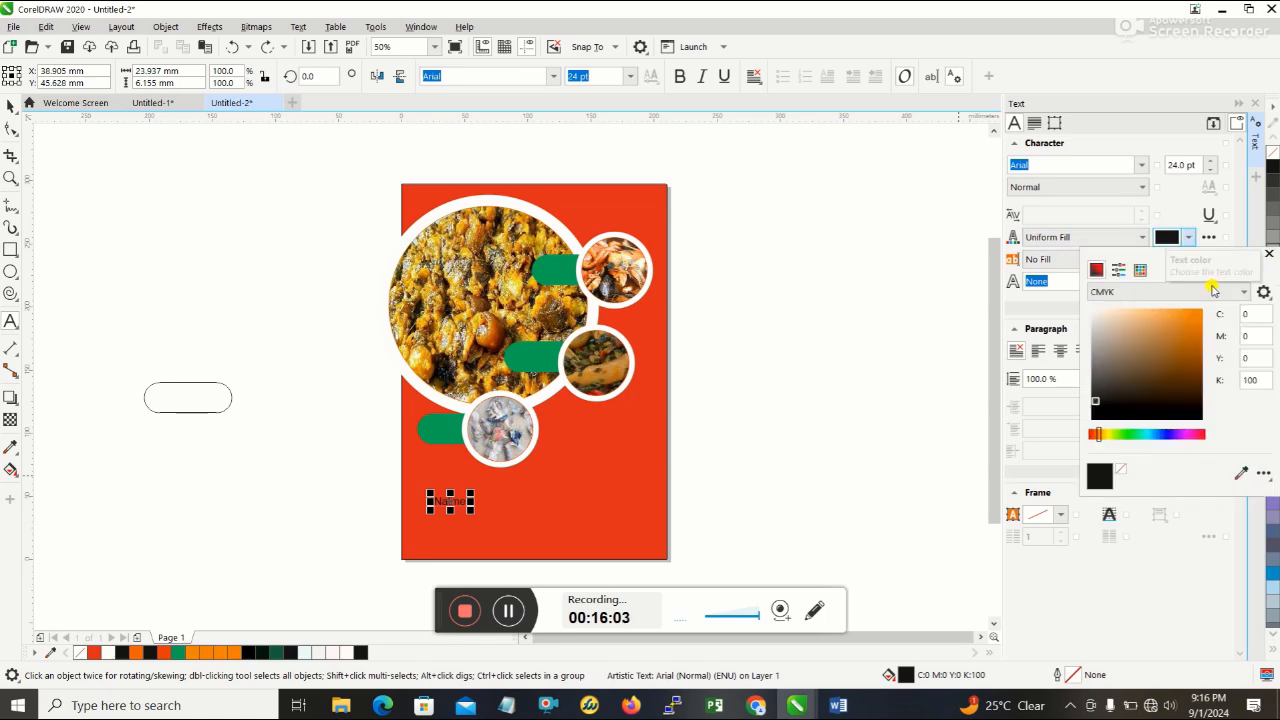
{"action": "left_click", "coordinate": [1256, 336]}
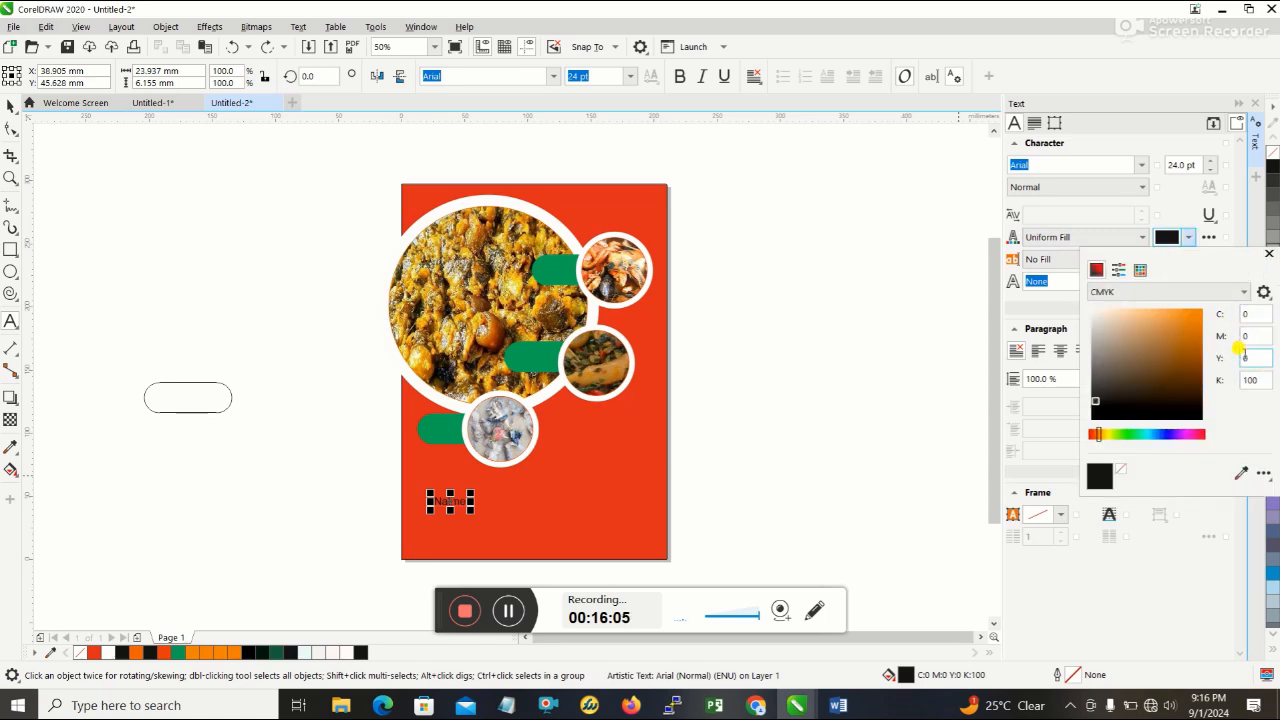
{"action": "left_click", "coordinate": [1250, 380]}
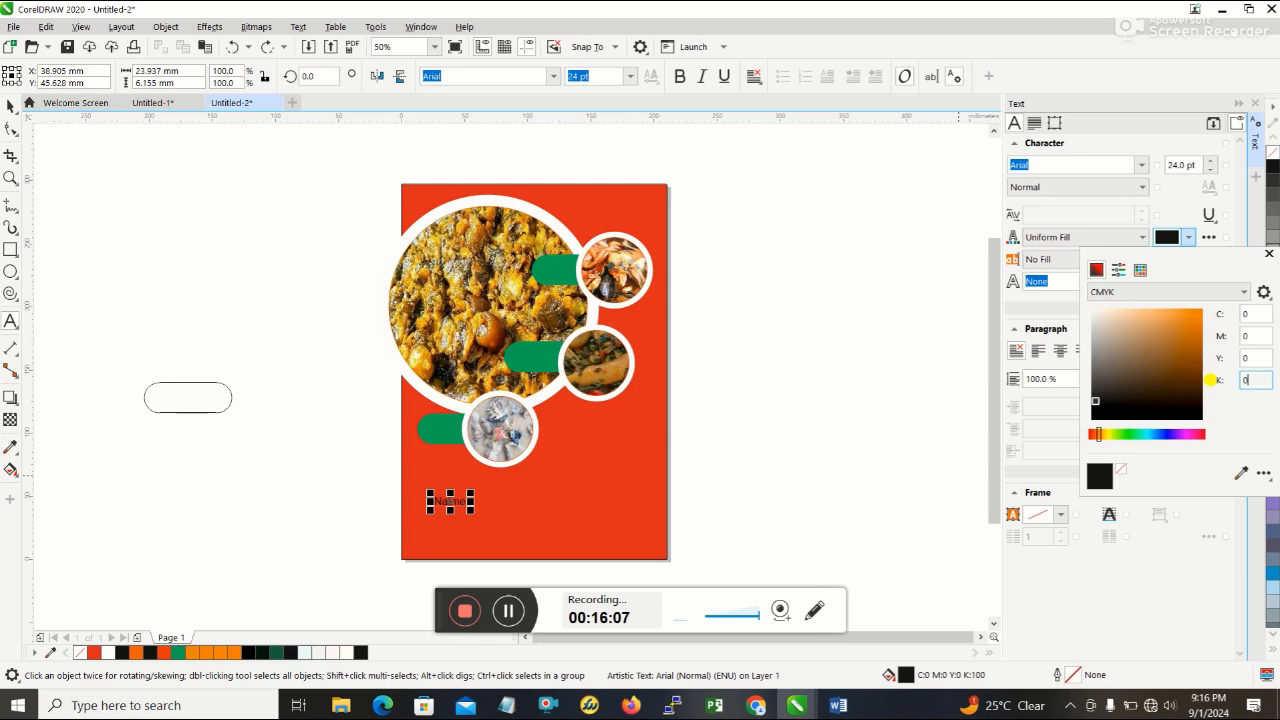
{"action": "key", "text": "Return"}
{"action": "left_click", "coordinate": [435, 504]}
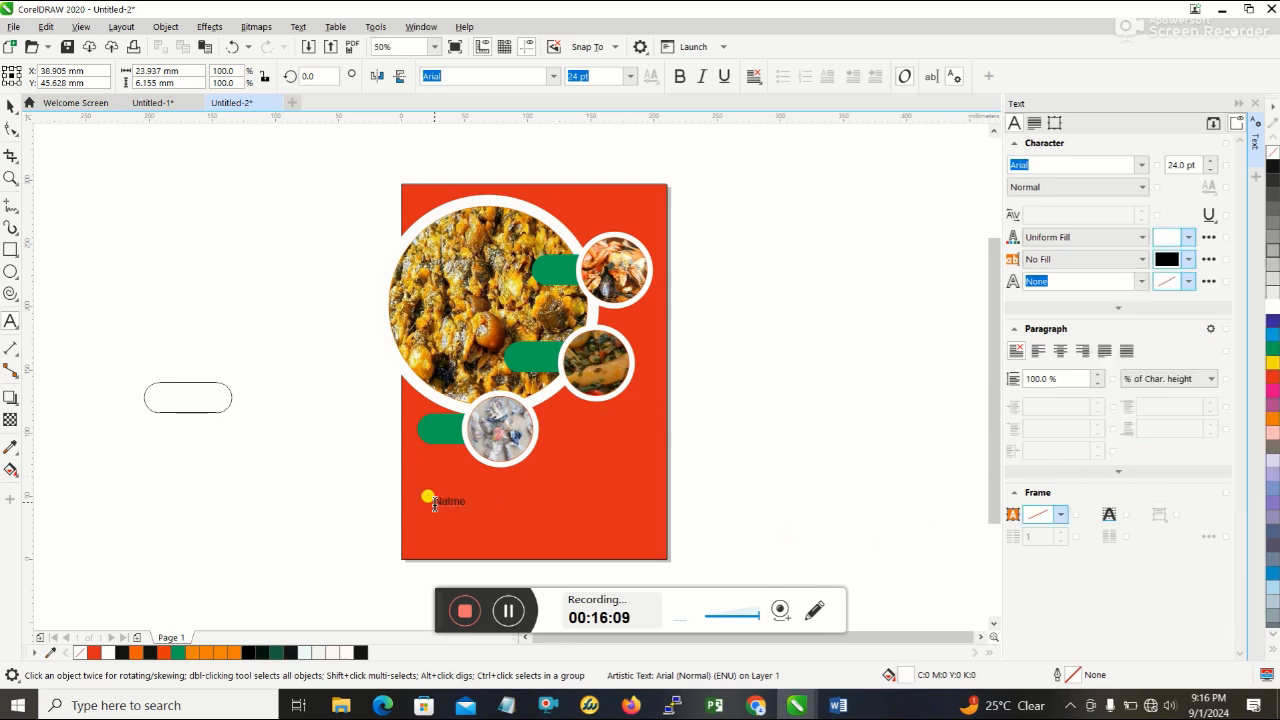
{"action": "left_click", "coordinate": [435, 504]}
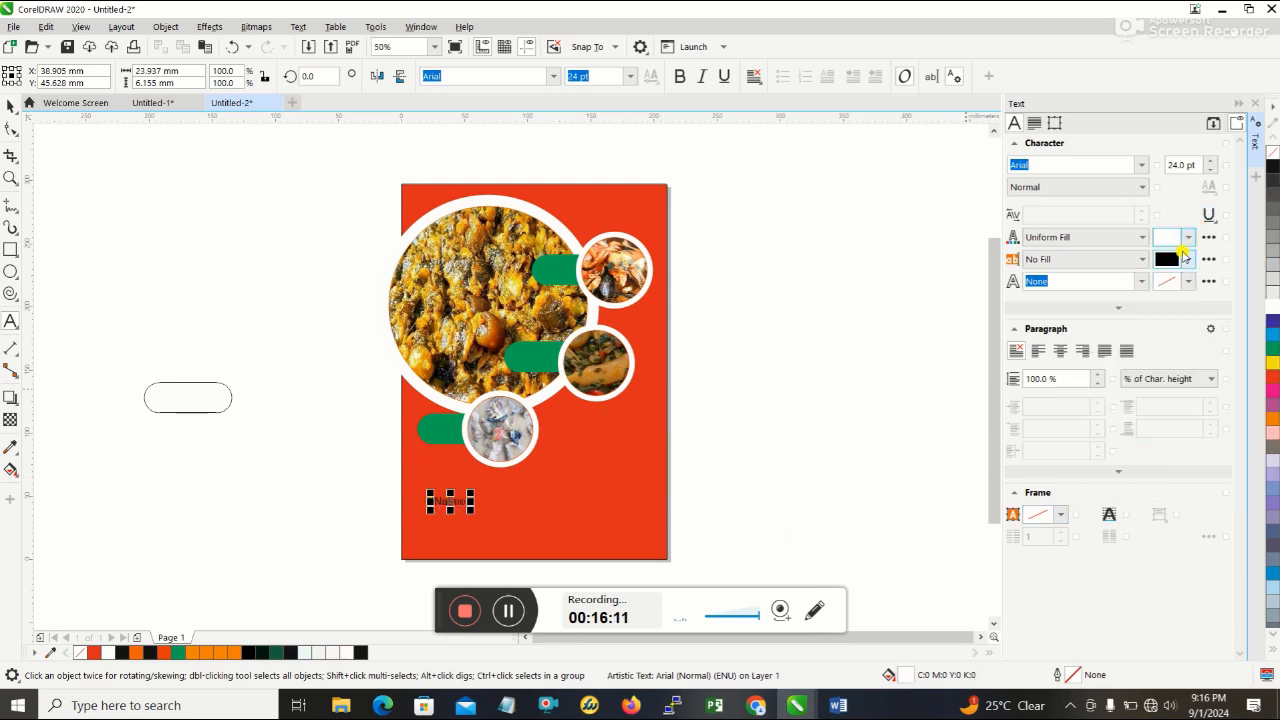
- Select all characters of the name label and make them white by setting the text colour's K value to 0
{"action": "left_click", "coordinate": [460, 503]}
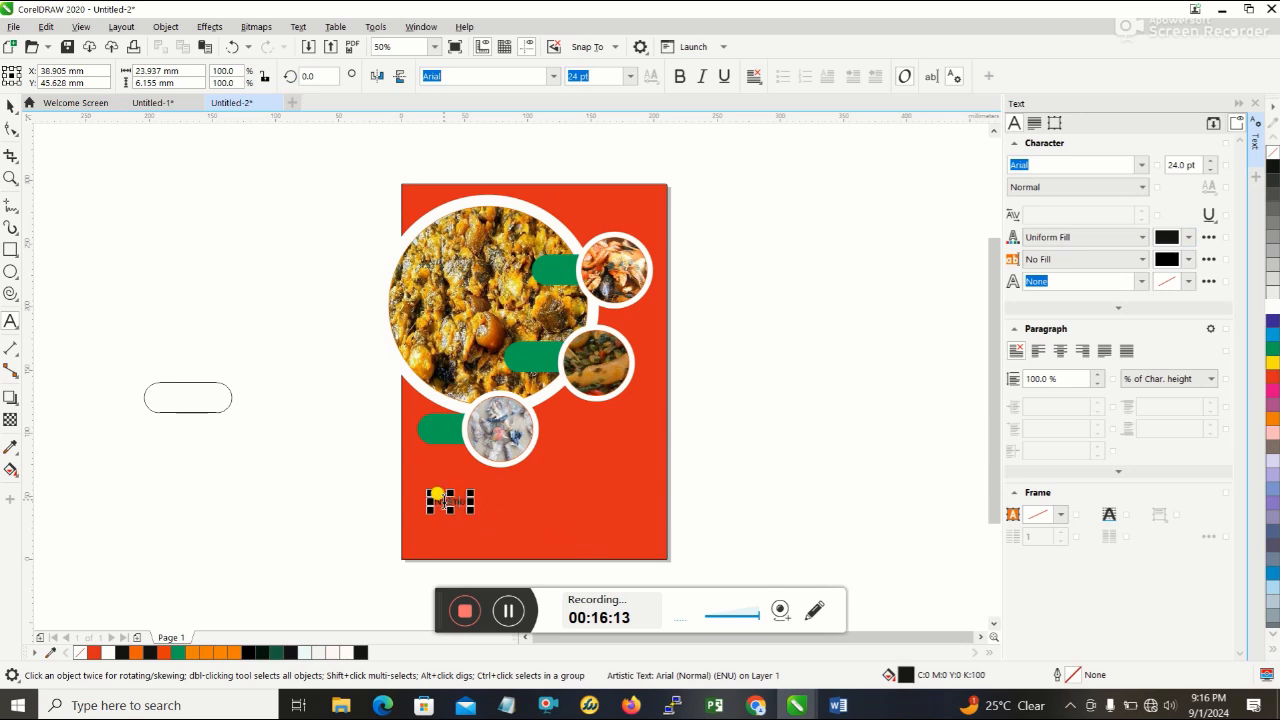
{"action": "left_click_drag", "start_coordinate": [428, 500], "coordinate": [474, 500]}
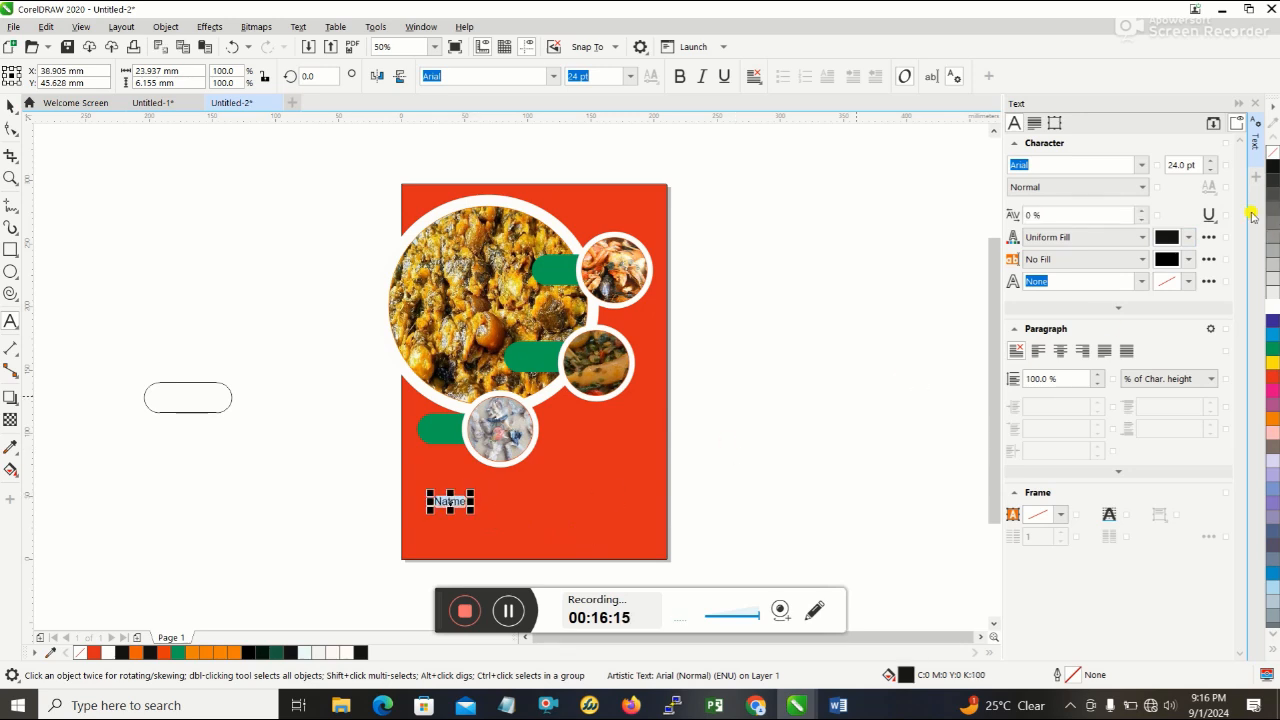
{"action": "left_click", "coordinate": [1171, 236]}
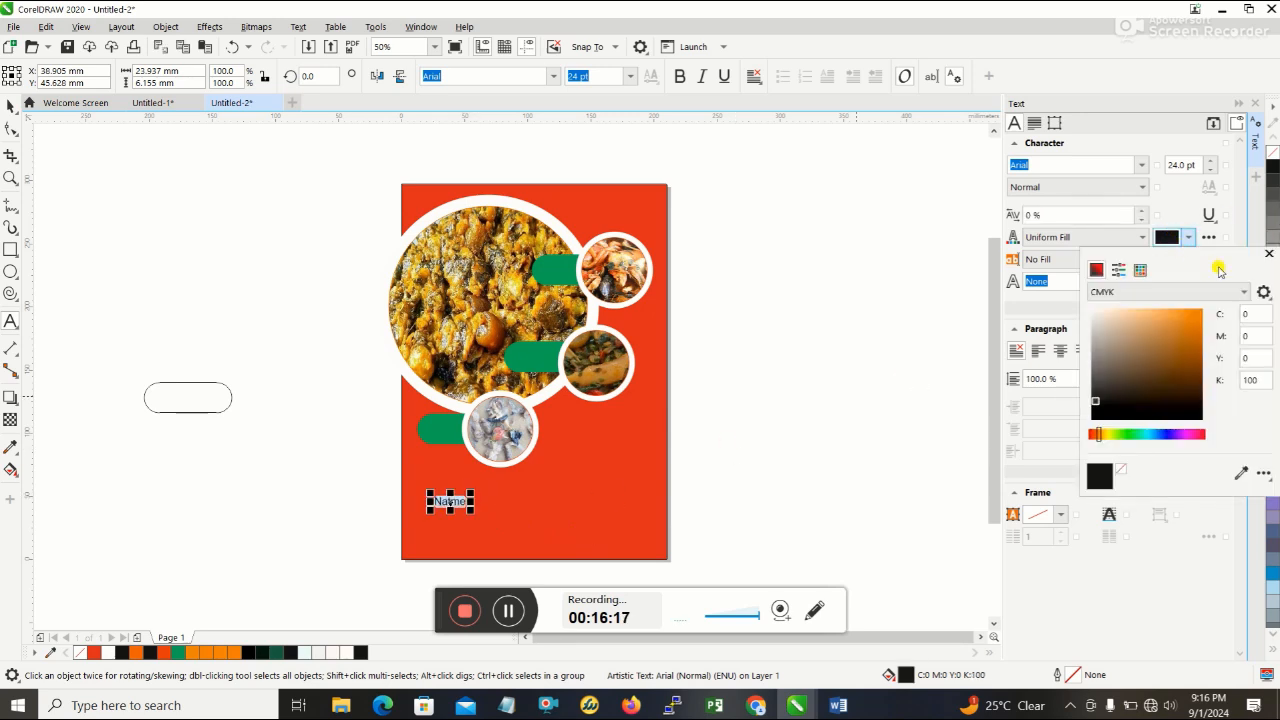
{"action": "left_click_drag", "start_coordinate": [1253, 377], "coordinate": [1232, 382]}
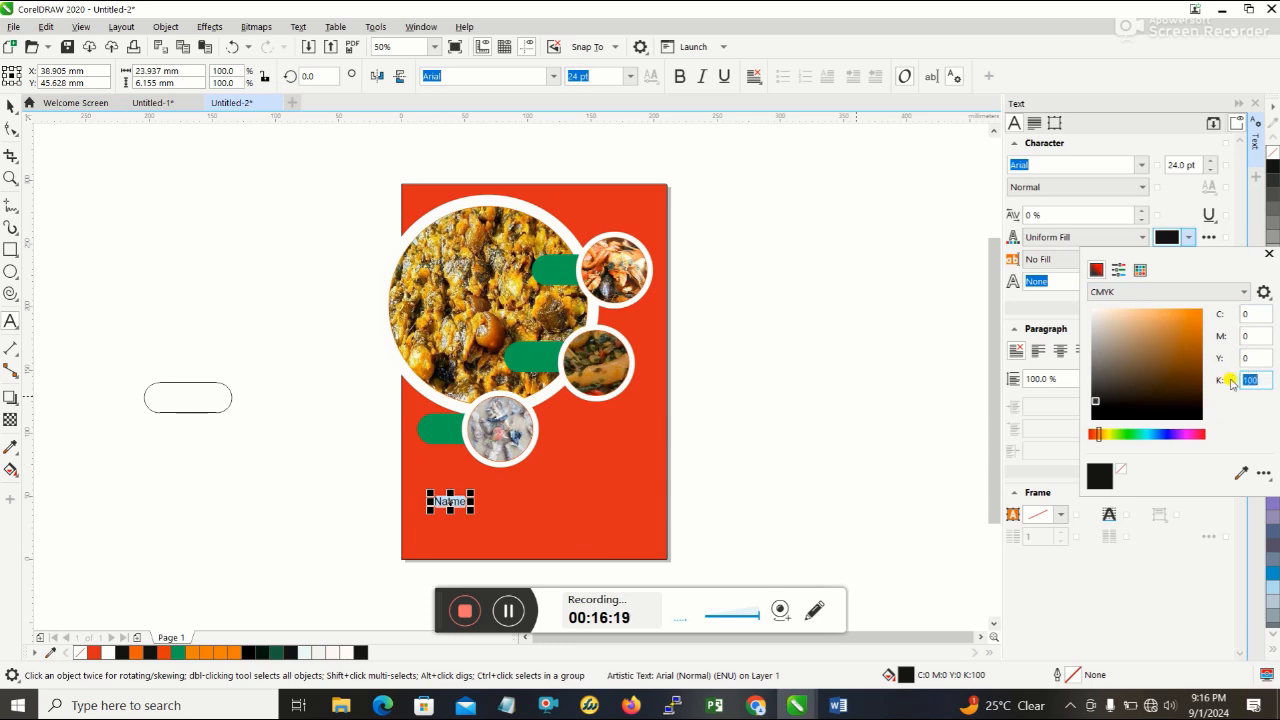
{"action": "type", "text": "0"}
{"action": "key", "text": "Return"}
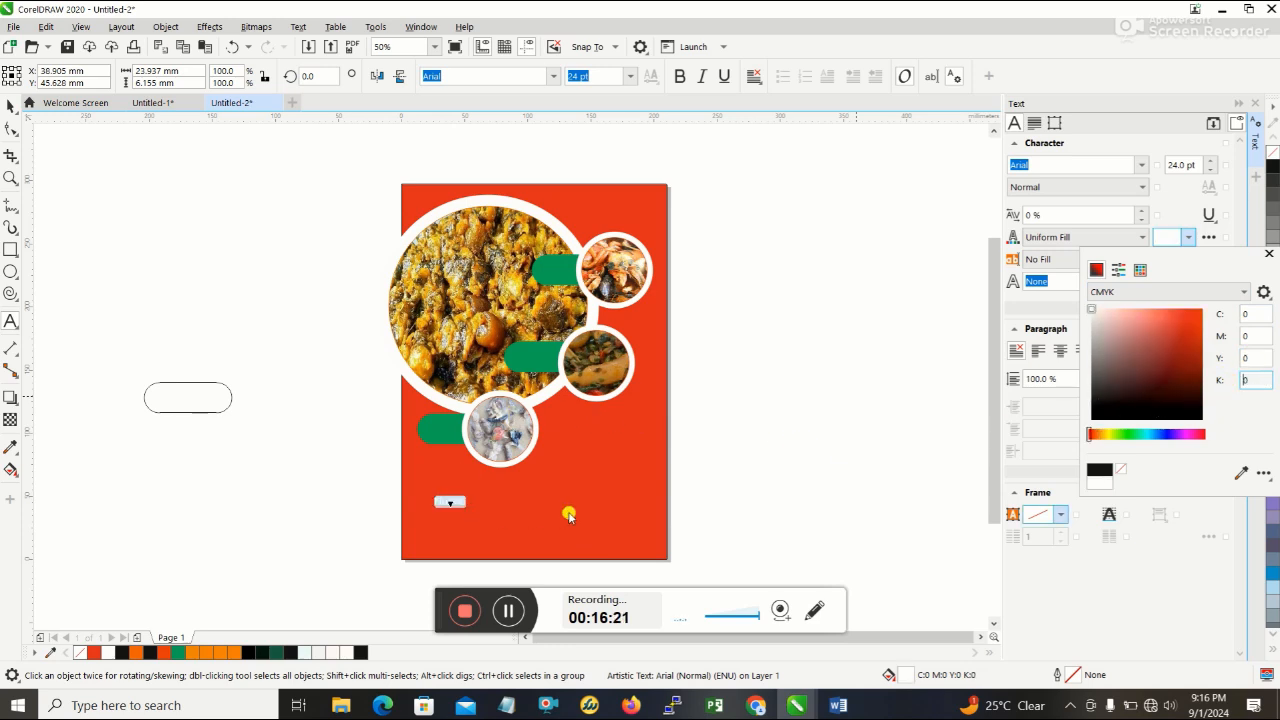
{"action": "left_click", "coordinate": [556, 518]}
{"action": "left_click", "coordinate": [485, 508]}
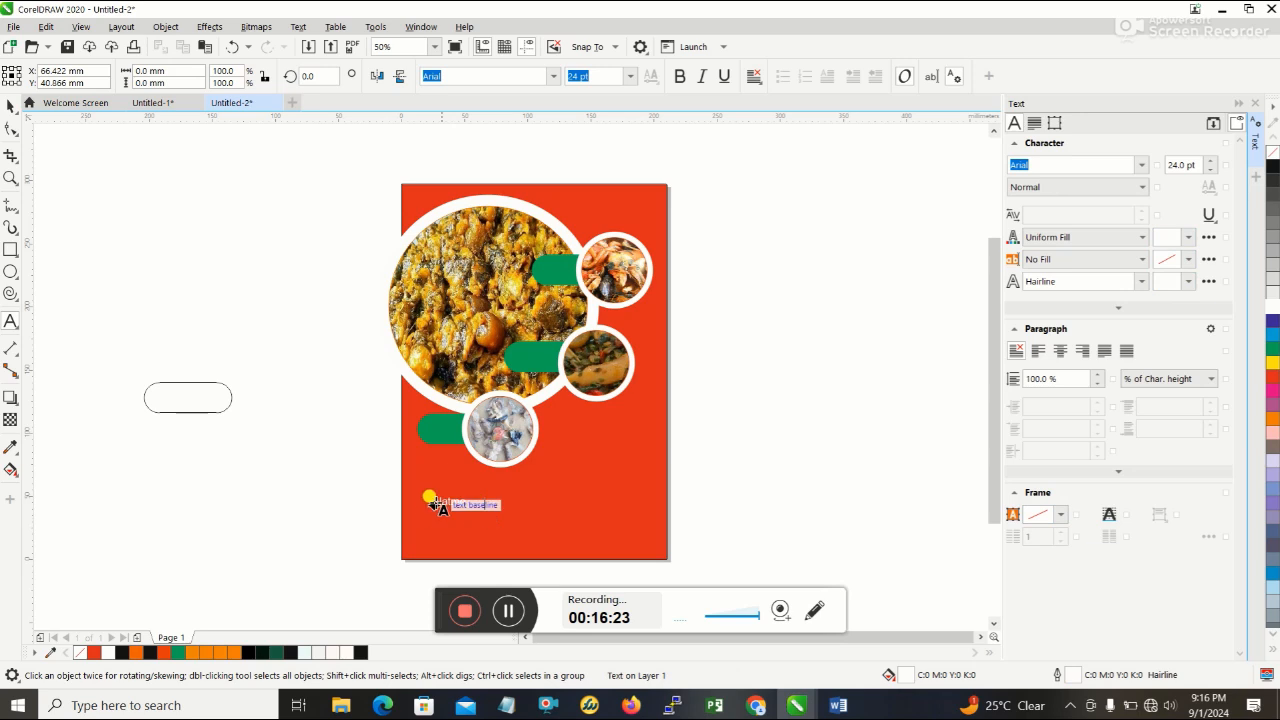
- Delete the stray letter in the white label so that it reads "Name"
{"action": "left_click", "coordinate": [448, 502]}
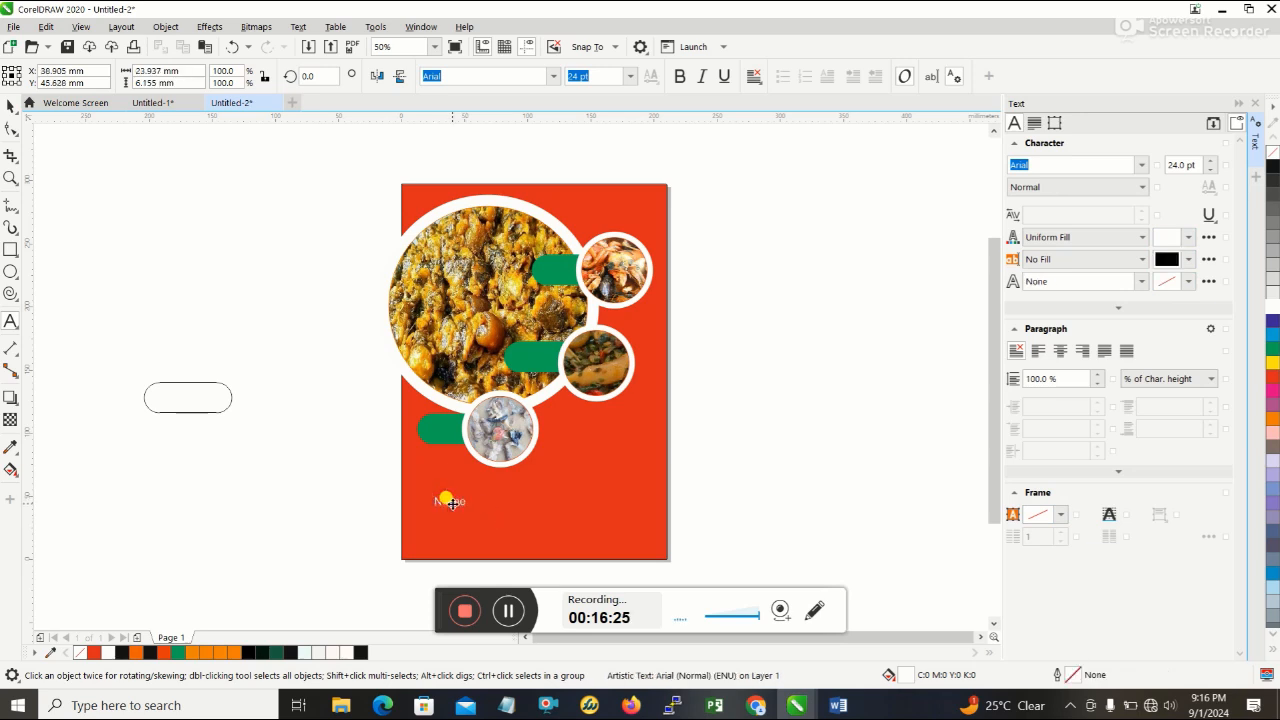
{"action": "left_click", "coordinate": [452, 504]}
{"action": "key", "text": "BackSpace"}
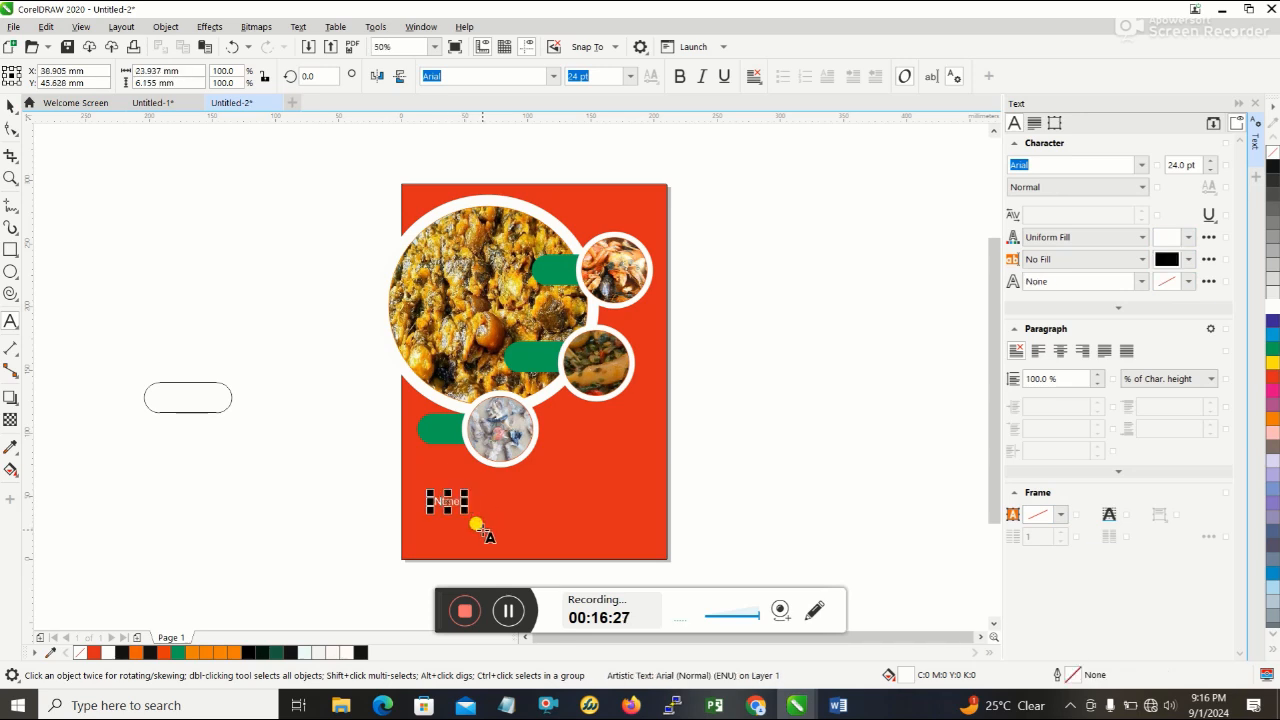
{"action": "key", "text": "BackSpace"}
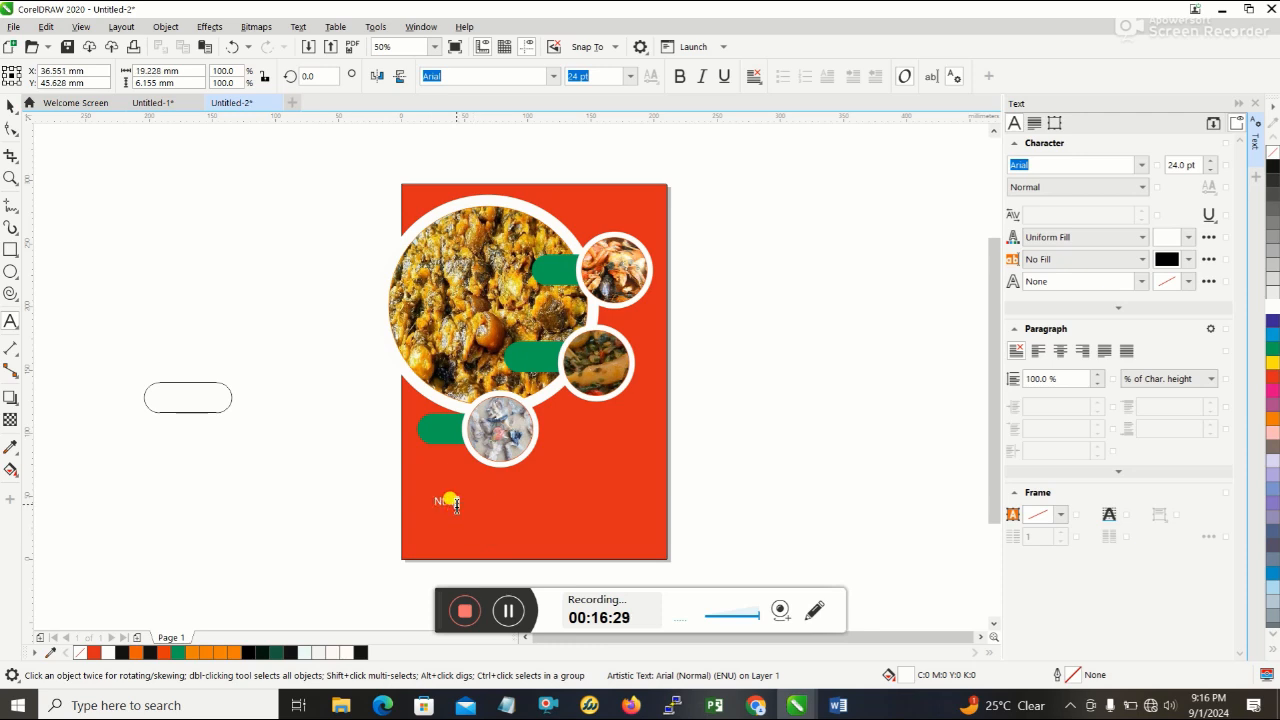
{"action": "key", "text": "BackSpace"}
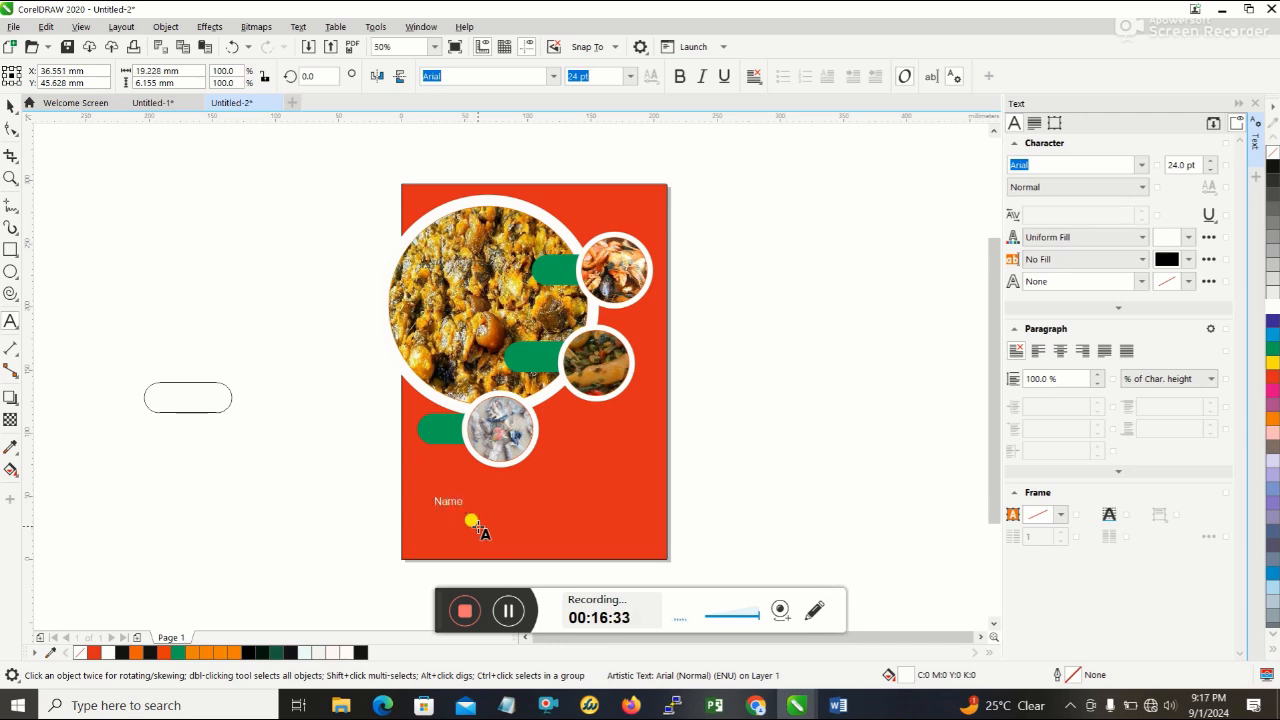
- Finish editing the text and select the white "Name" label on the lower part of the red background
{"action": "left_click", "coordinate": [13, 110]}
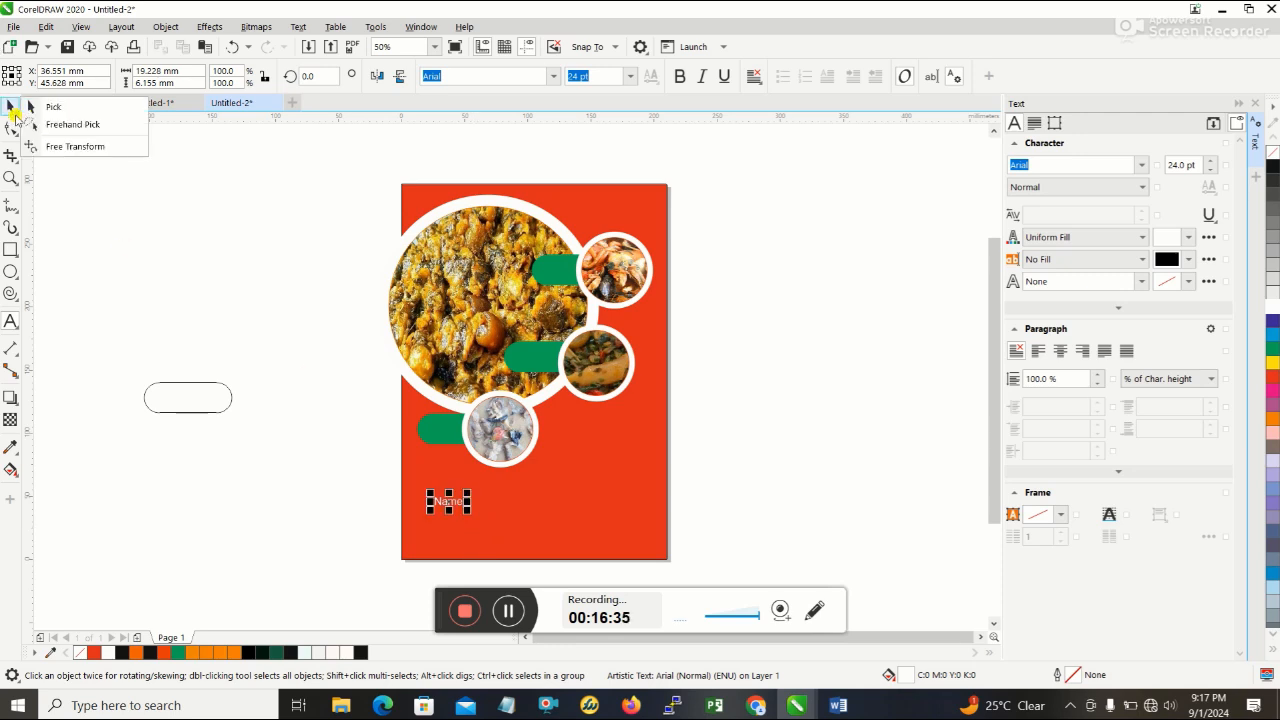
{"action": "left_click", "coordinate": [11, 108]}
{"action": "left_click", "coordinate": [518, 514]}
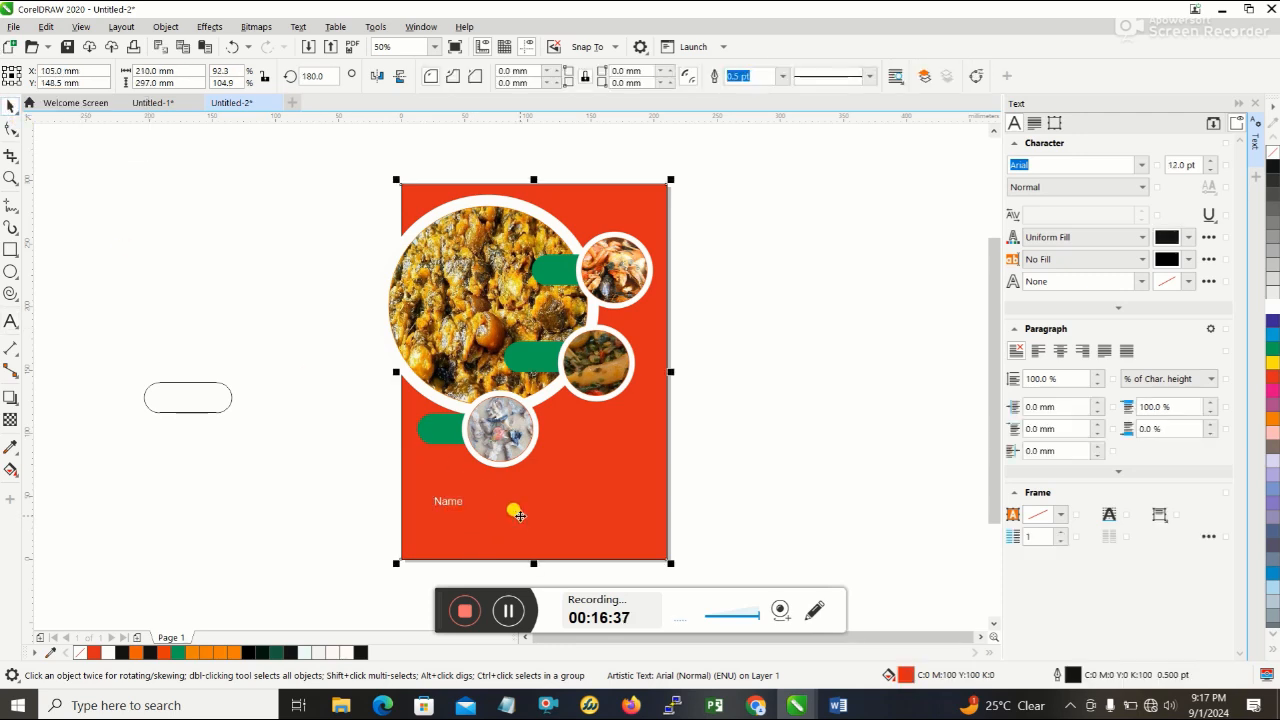
{"action": "left_click", "coordinate": [446, 500]}
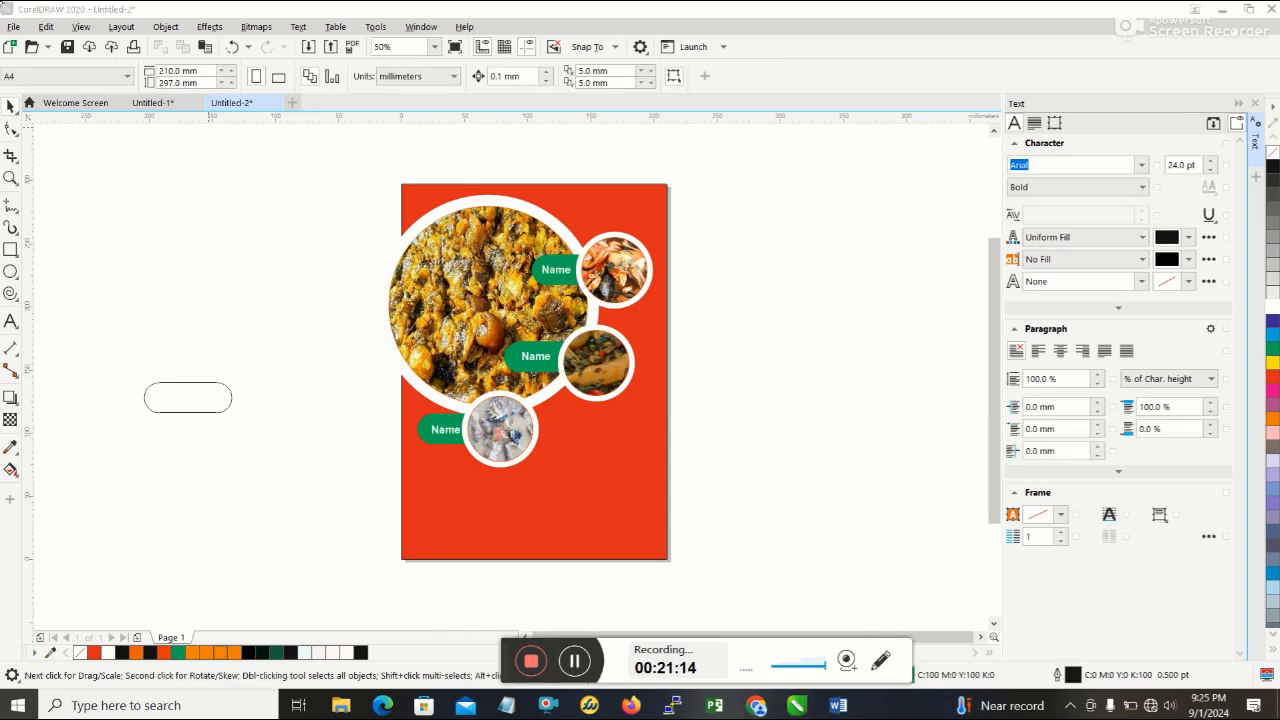
- Import logo.png, the yellow TL logo, from the food folder and place it at original size over the page's lower right corner
{"action": "left_click", "coordinate": [12, 26]}
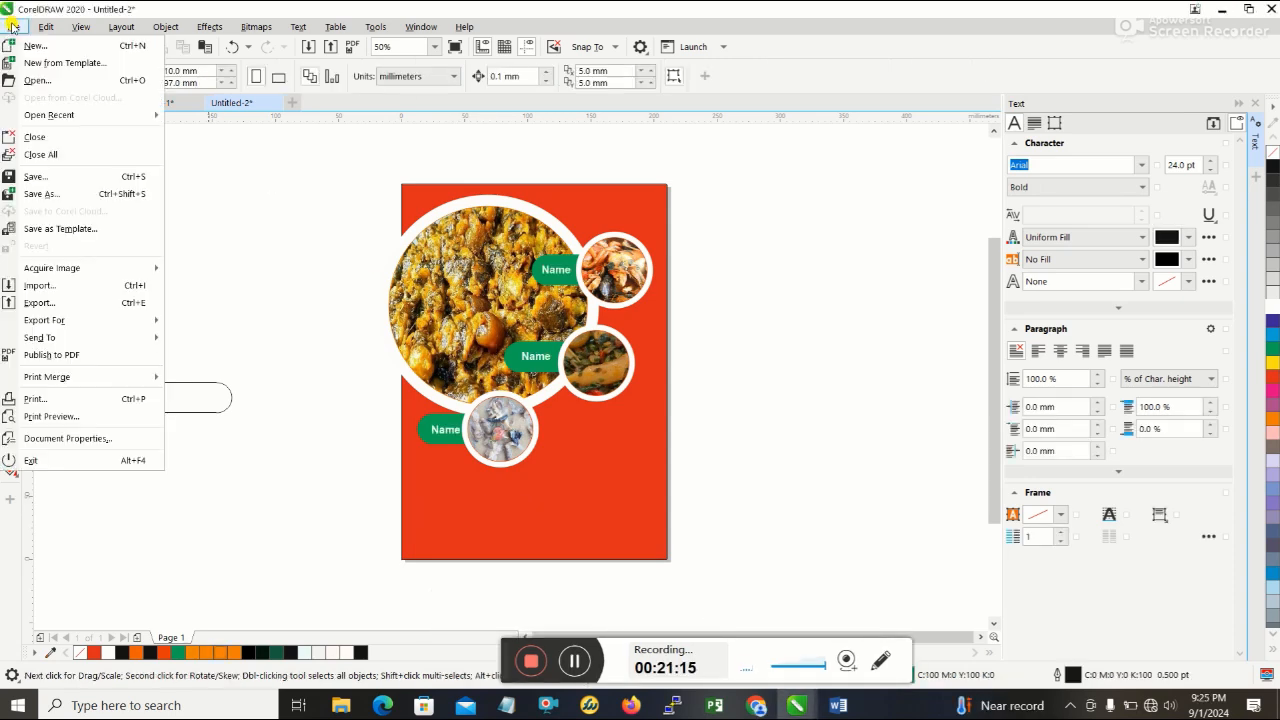
{"action": "left_click", "coordinate": [72, 286]}
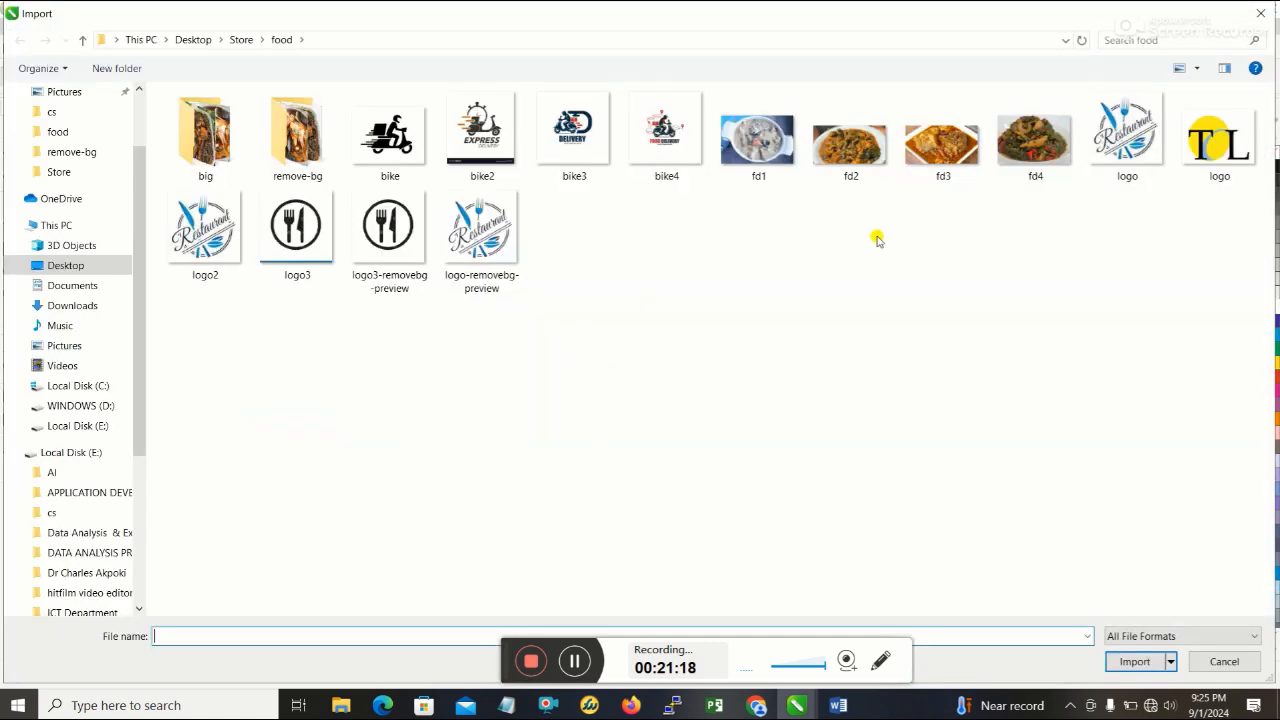
{"action": "left_click", "coordinate": [1222, 148]}
{"action": "double_click", "coordinate": [1222, 148]}
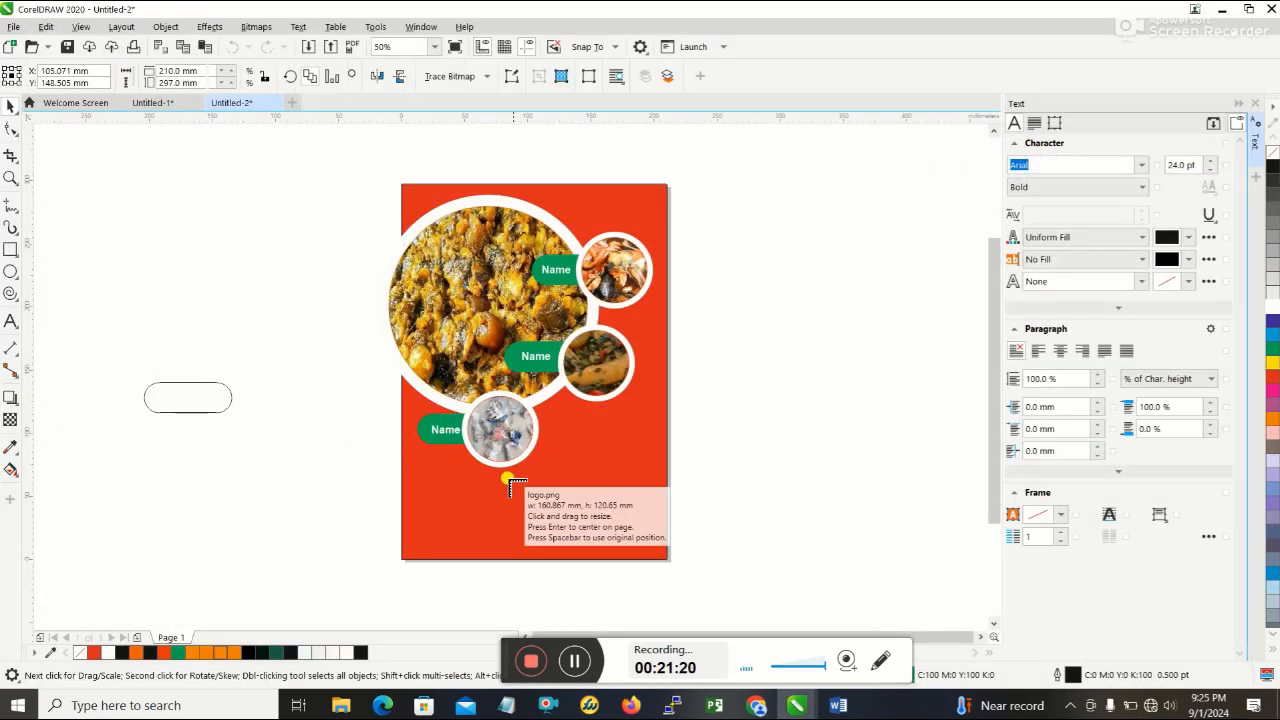
{"action": "left_click", "coordinate": [593, 470]}
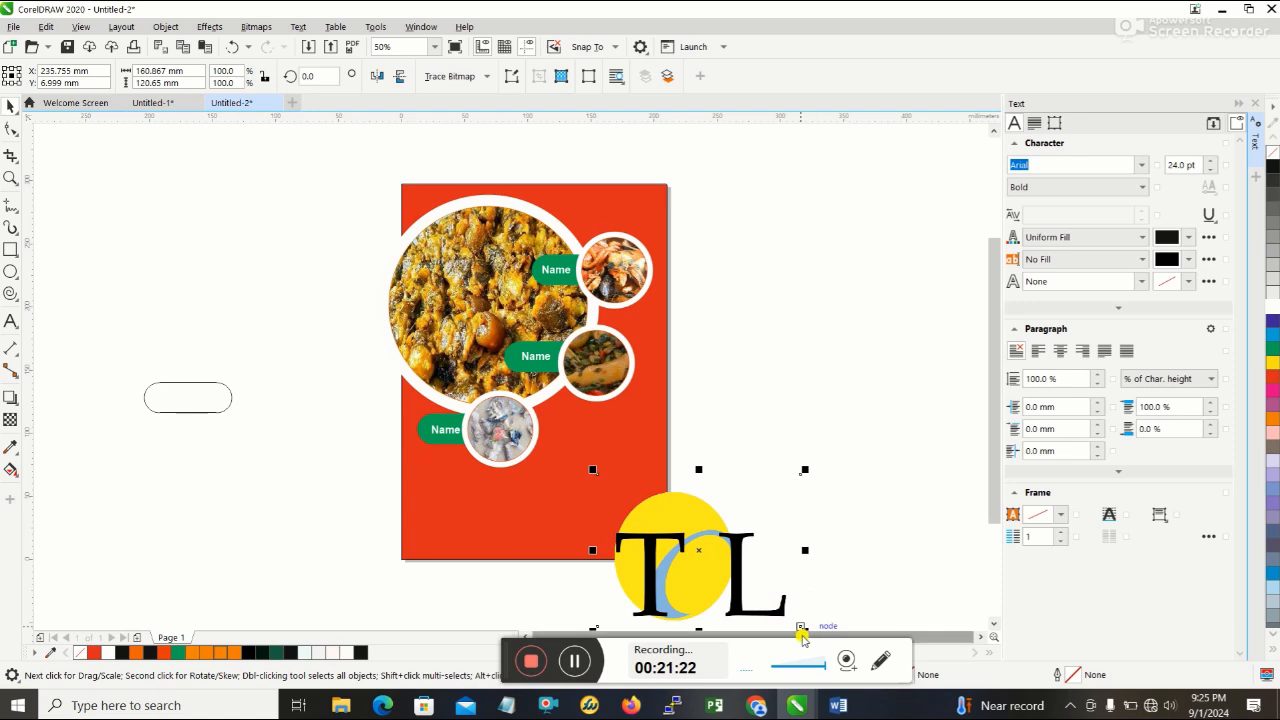
{"action": "key", "text": "Escape"}
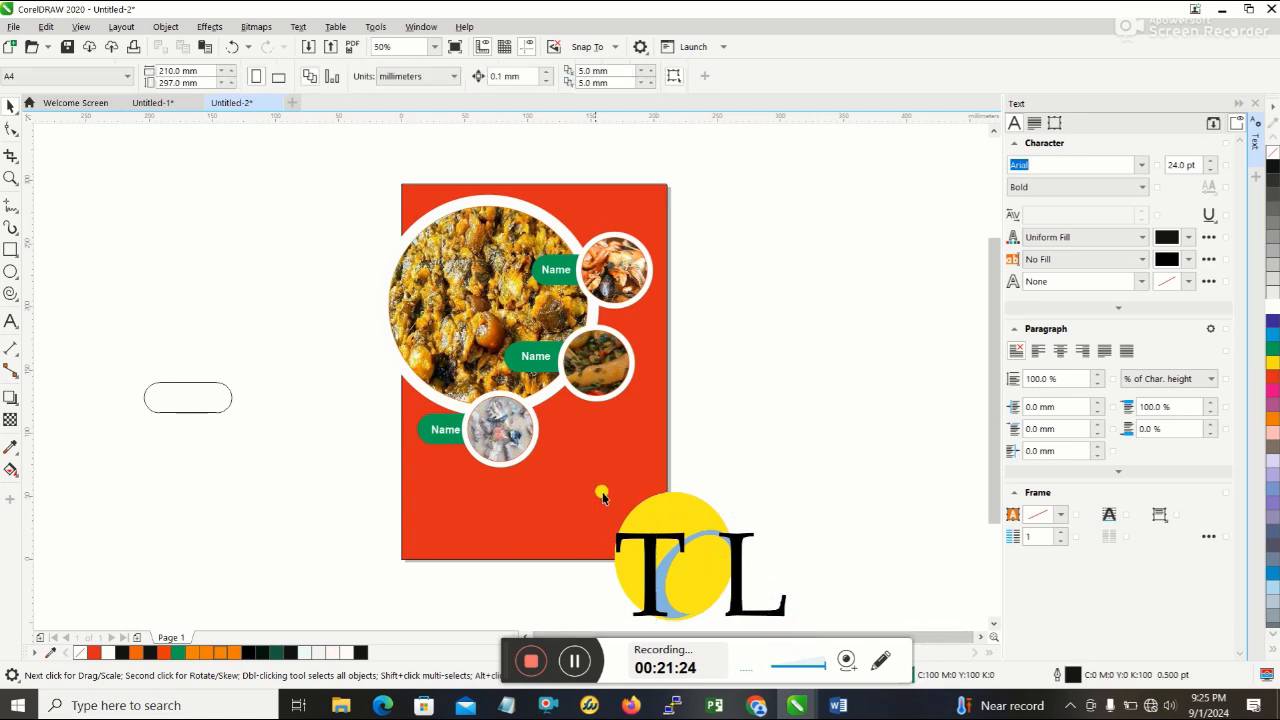
- Scale the TL logo down to about 44 x 33 mm and move it onto the red background below the food photos
{"action": "left_click", "coordinate": [686, 556]}
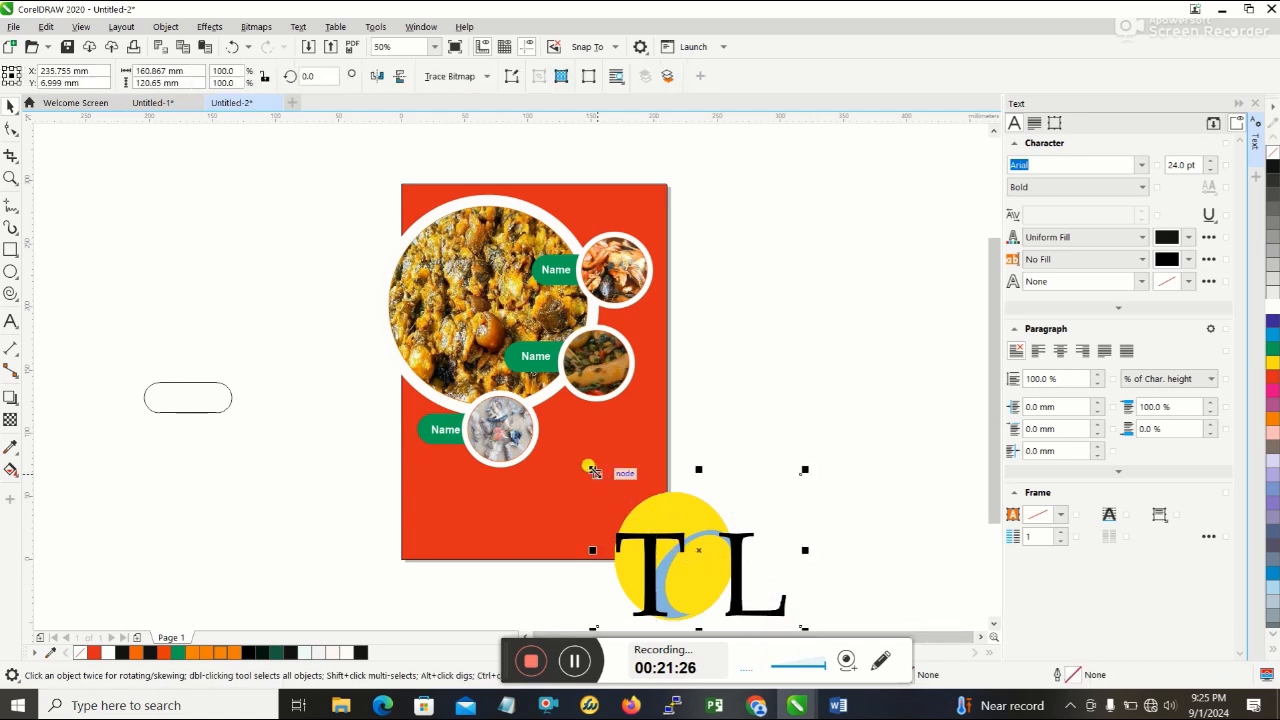
{"action": "left_click_drag", "start_coordinate": [594, 471], "coordinate": [718, 524]}
{"action": "left_click_drag", "start_coordinate": [762, 585], "coordinate": [641, 469]}
{"action": "left_click_drag", "start_coordinate": [678, 514], "coordinate": [652, 492]}
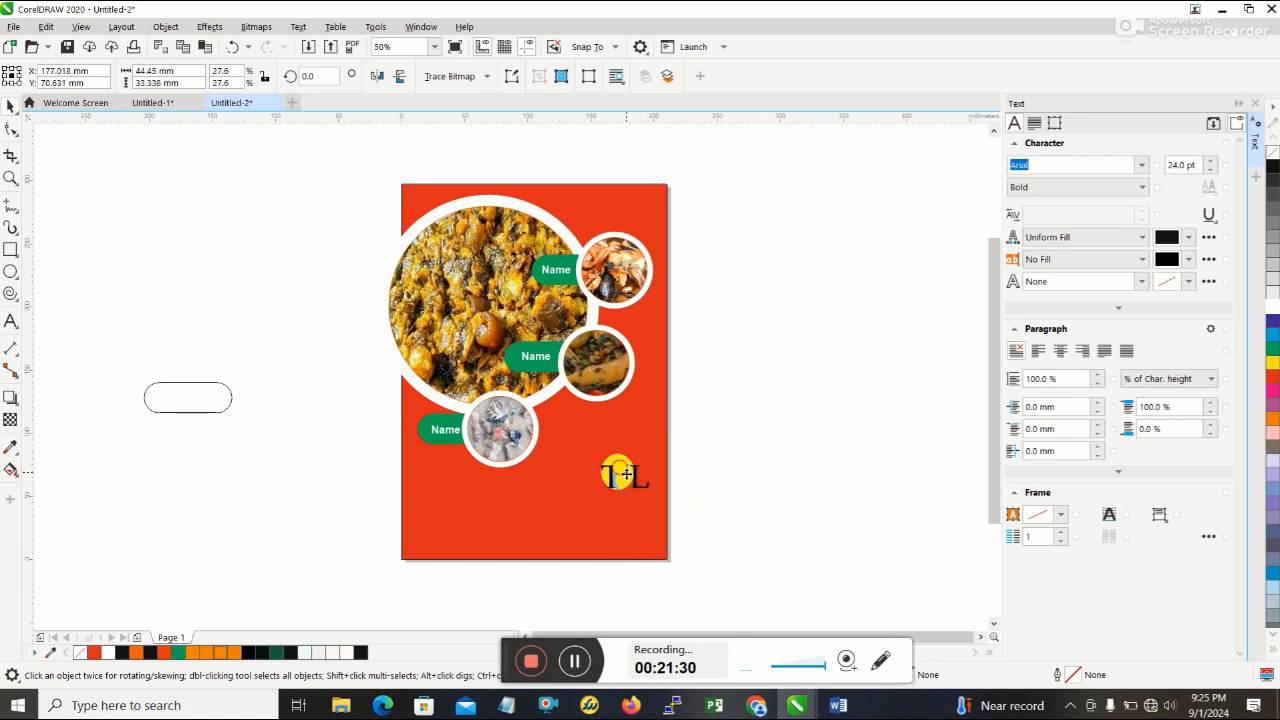
{"action": "left_click", "coordinate": [626, 474]}
{"action": "left_click", "coordinate": [785, 470]}
{"action": "left_click", "coordinate": [637, 474]}
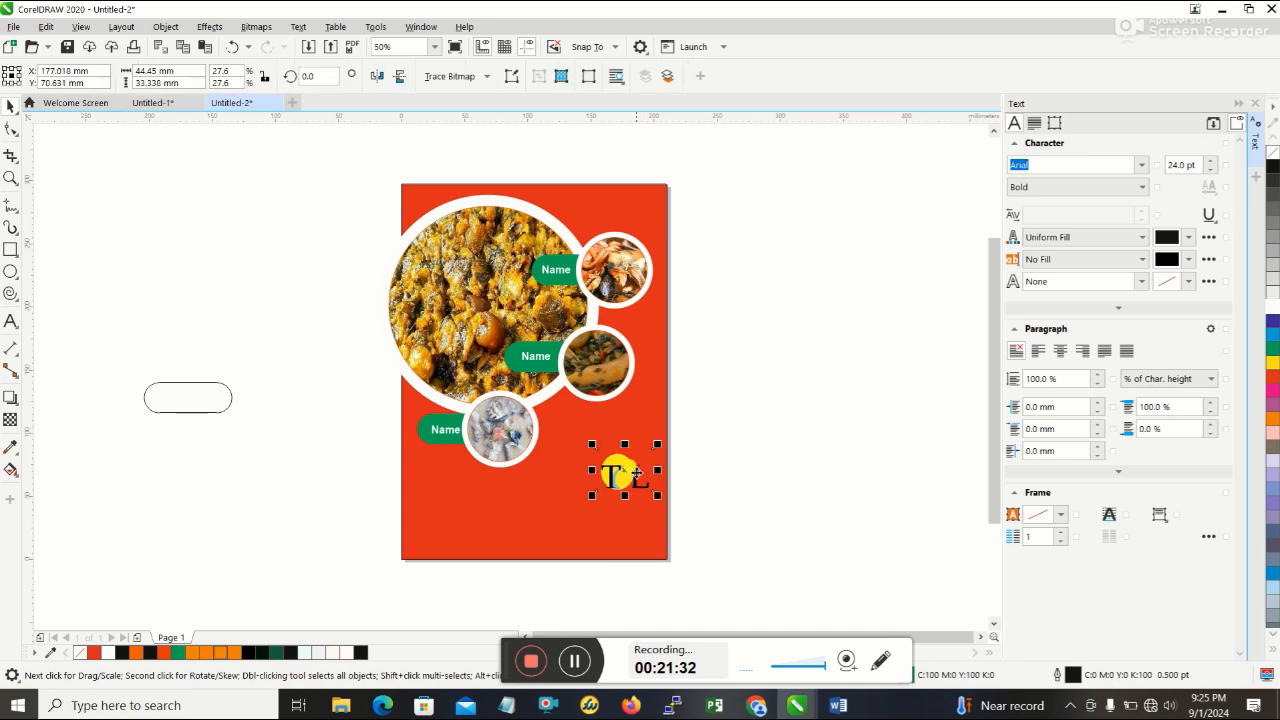
- Reduce the TL logo to about 36.5 x 27.4 mm and move it above the uppermost small food photo
{"action": "left_click_drag", "start_coordinate": [656, 494], "coordinate": [584, 209]}
{"action": "left_click", "coordinate": [716, 464]}
{"action": "left_click", "coordinate": [627, 474]}
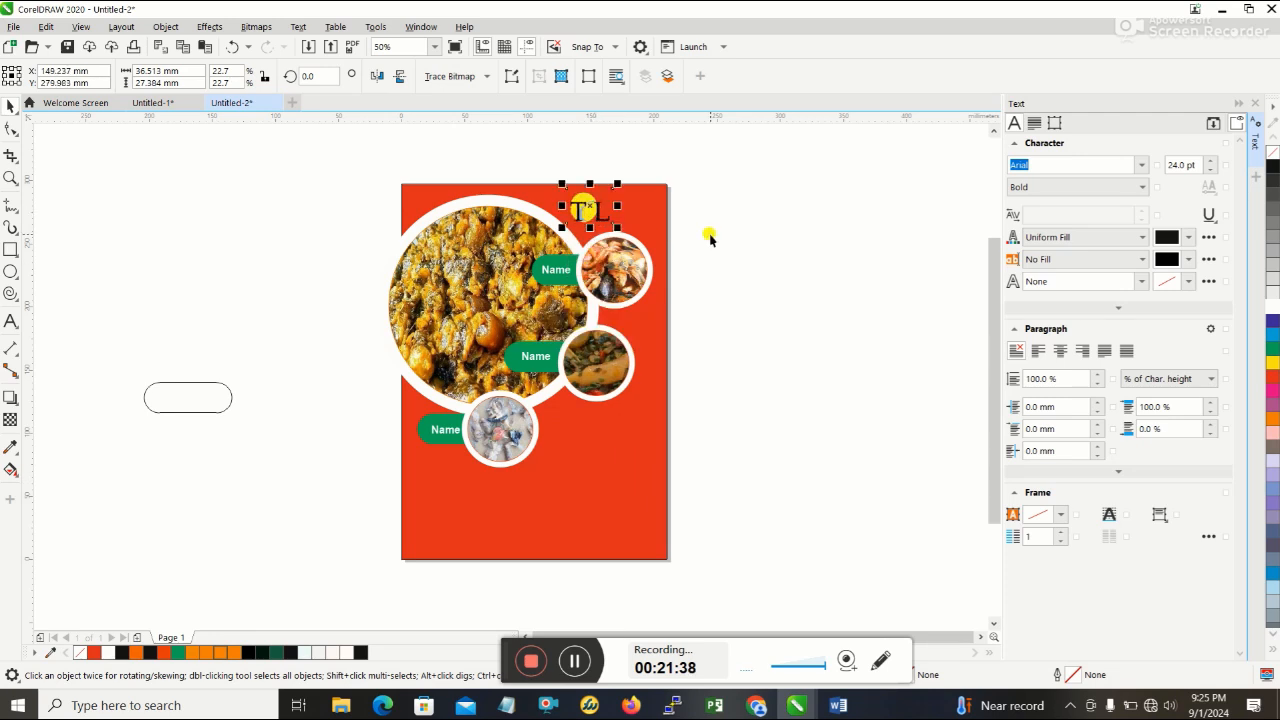
{"action": "left_click", "coordinate": [709, 237]}
- Compare the logo placement with the reference flyer in Word and move the TL logo about 6 mm to the right in CorelDRAW
{"action": "mouse_move", "coordinate": [801, 688]}
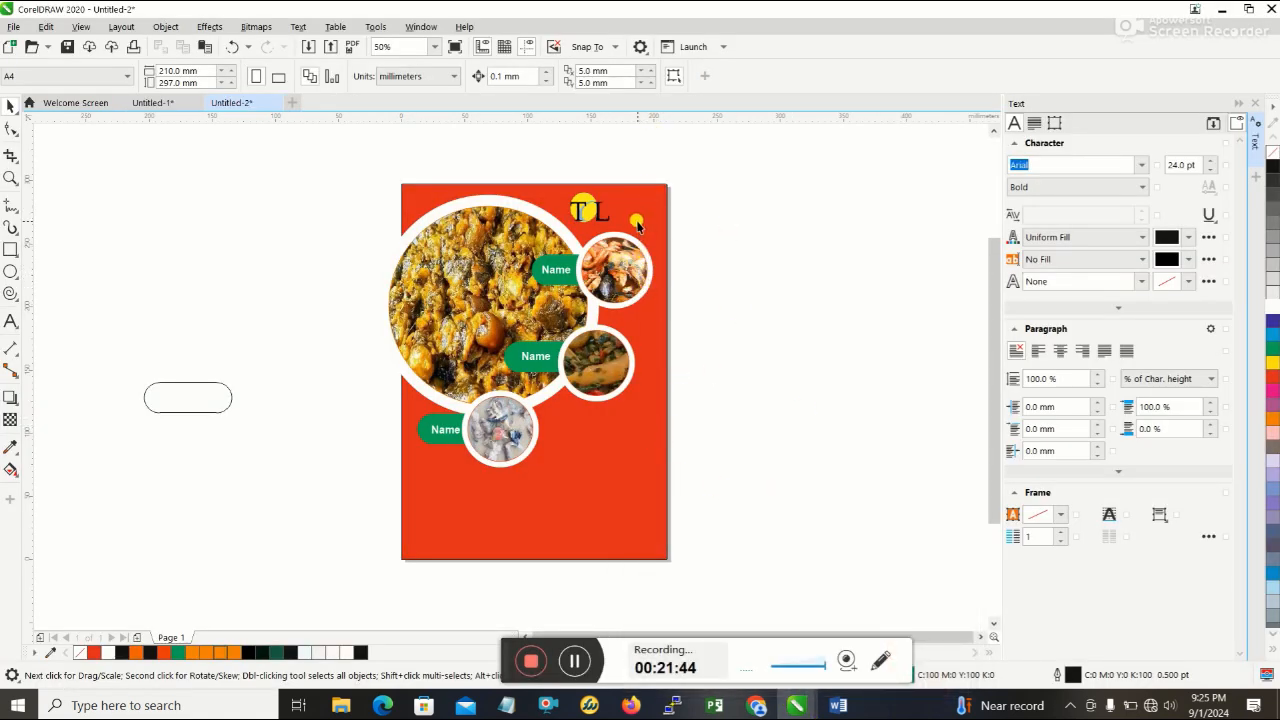
{"action": "left_click", "coordinate": [839, 706]}
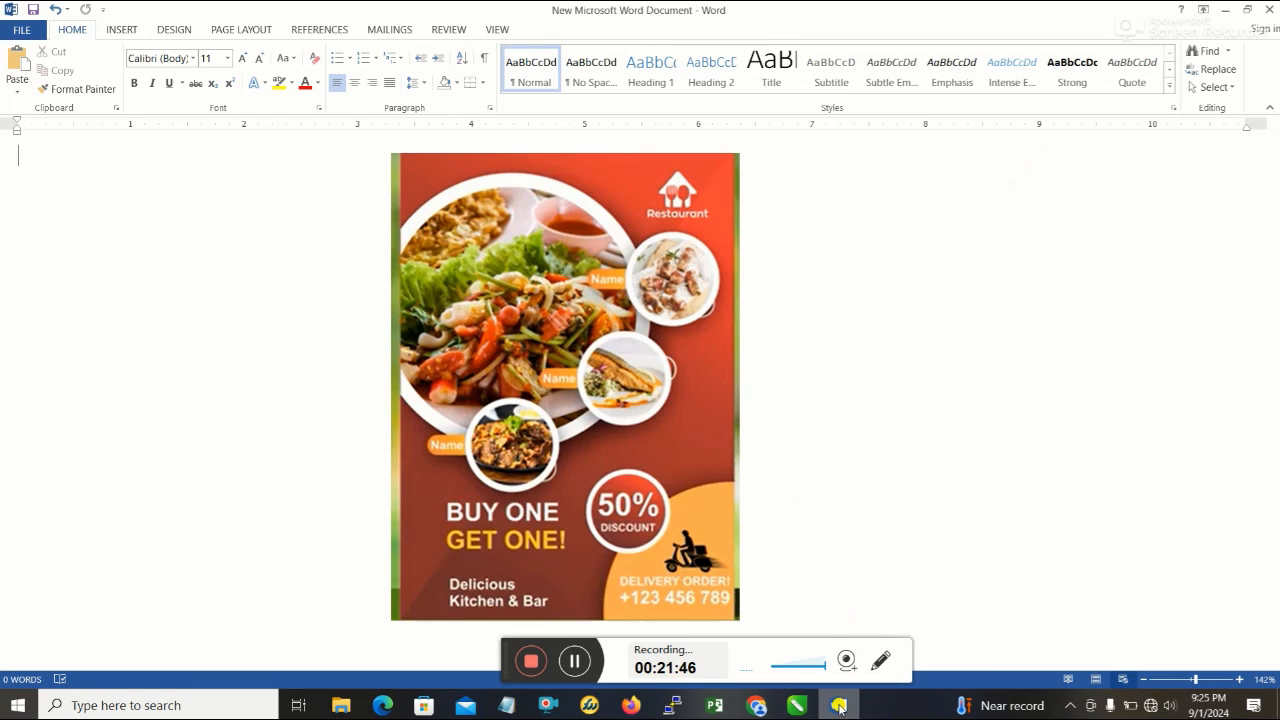
{"action": "left_click", "coordinate": [839, 706]}
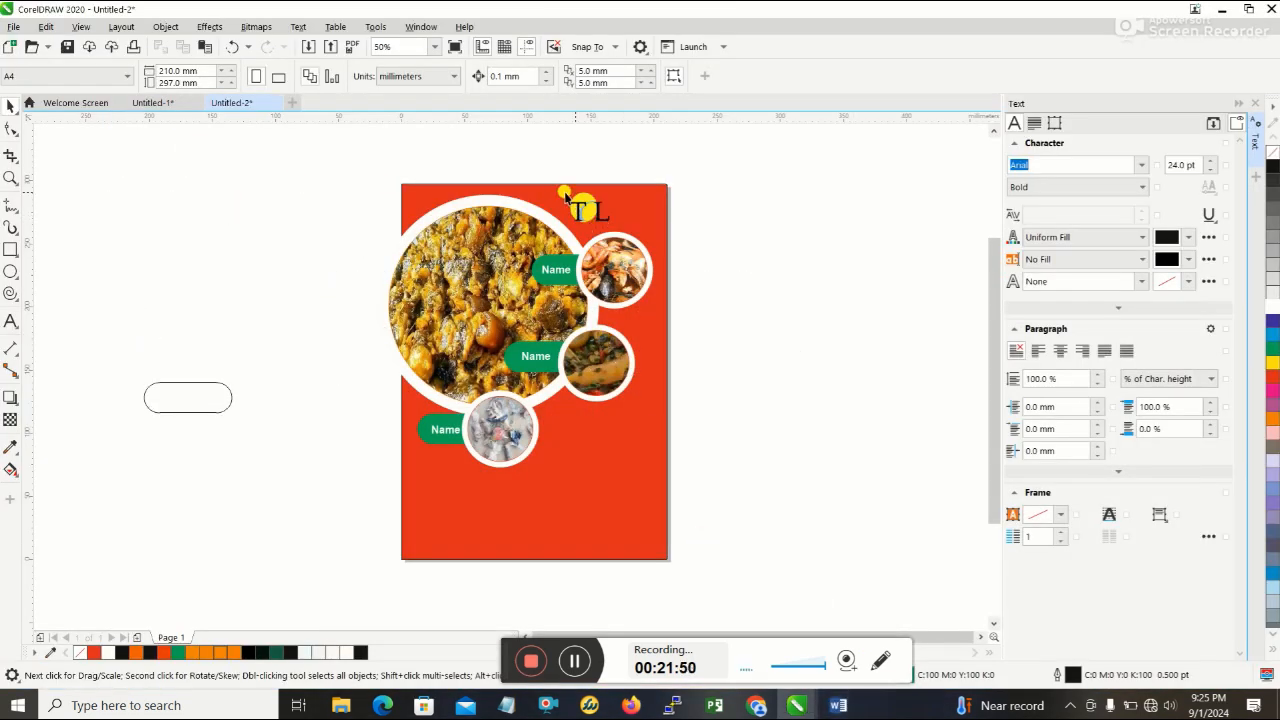
{"action": "left_click", "coordinate": [587, 208]}
{"action": "left_click_drag", "start_coordinate": [587, 208], "coordinate": [596, 213]}
{"action": "left_click", "coordinate": [596, 212]}
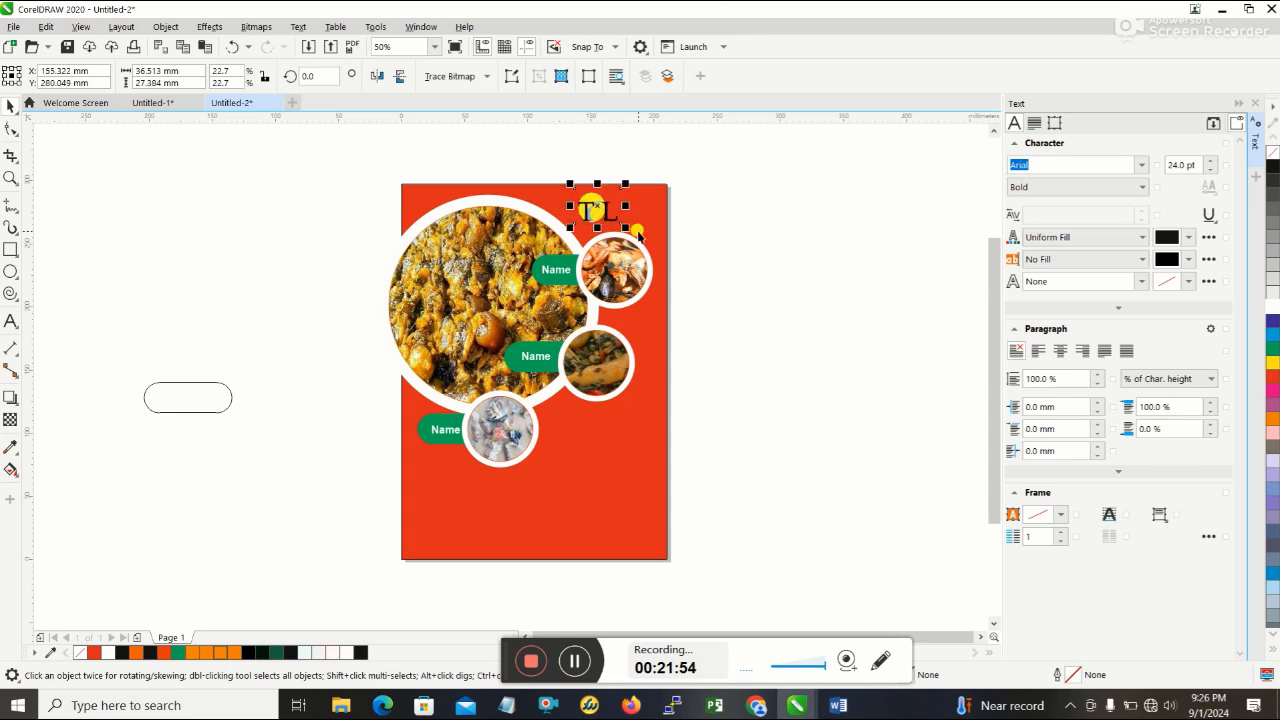
{"action": "left_click", "coordinate": [728, 232]}
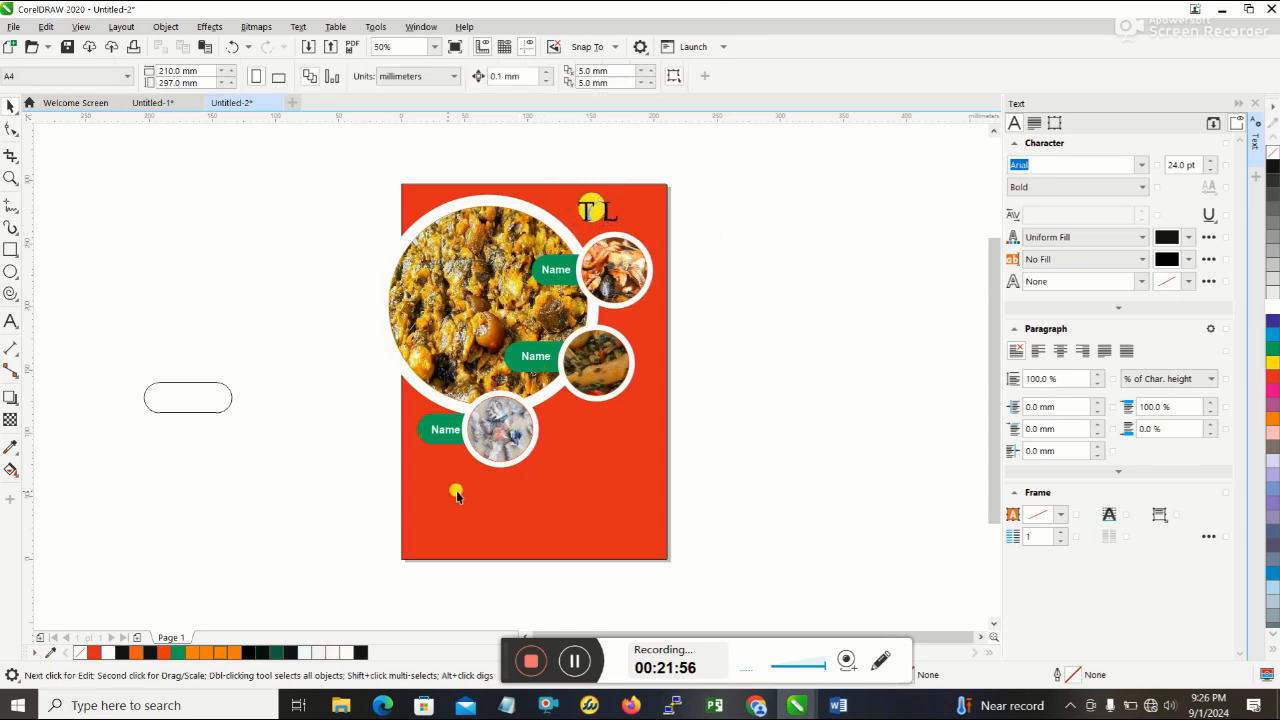
- Start the Text tool and set the colour for new text to white with a K value of 0
{"action": "left_click", "coordinate": [11, 321]}
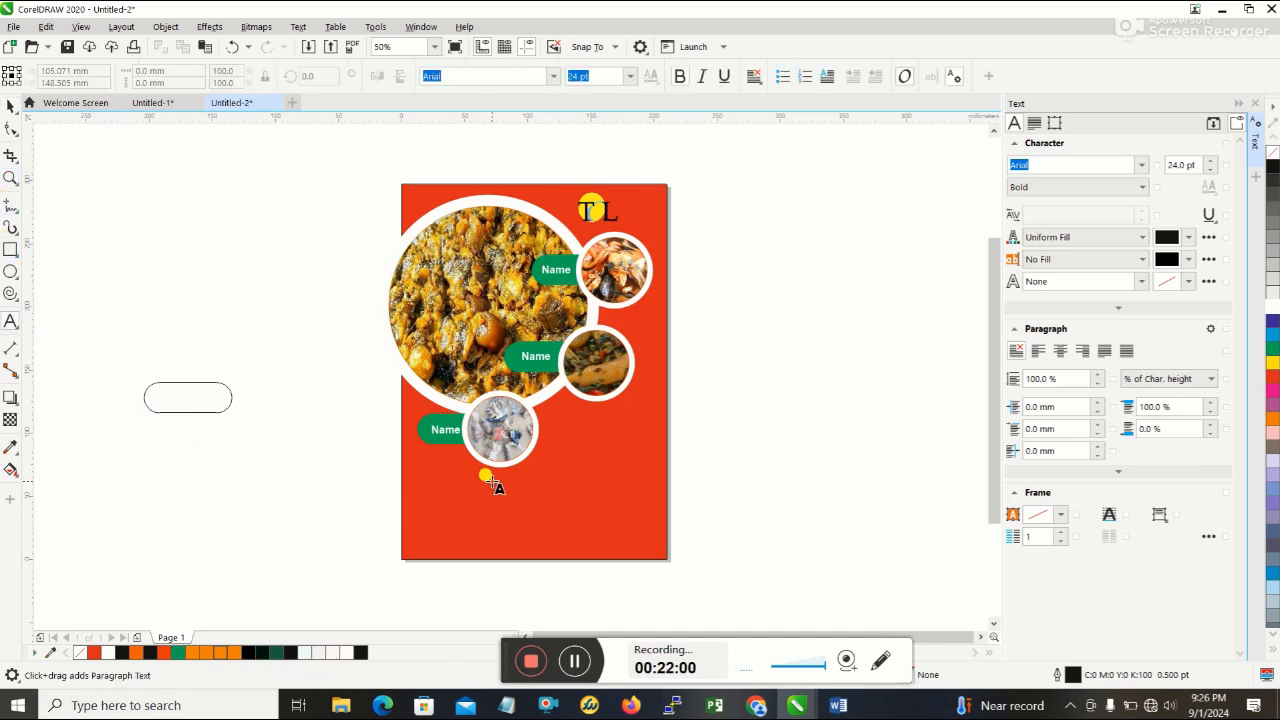
{"action": "left_click", "coordinate": [1188, 237]}
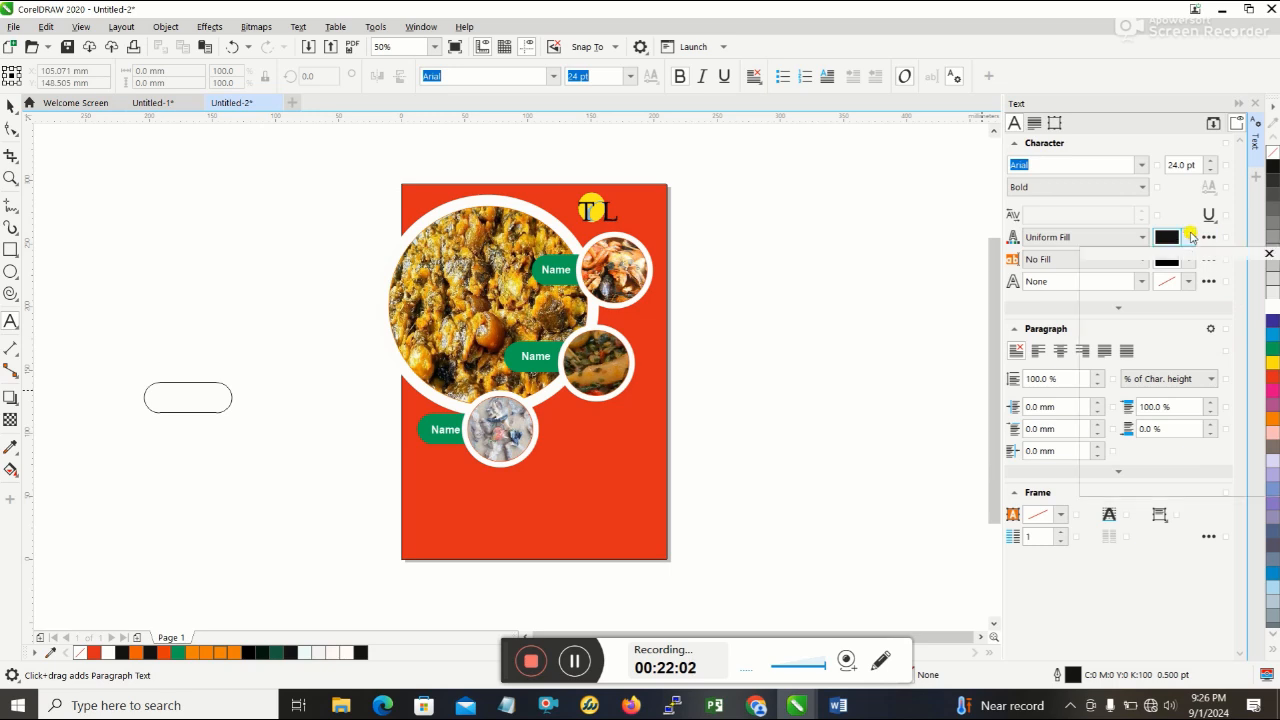
{"action": "left_click", "coordinate": [1250, 379]}
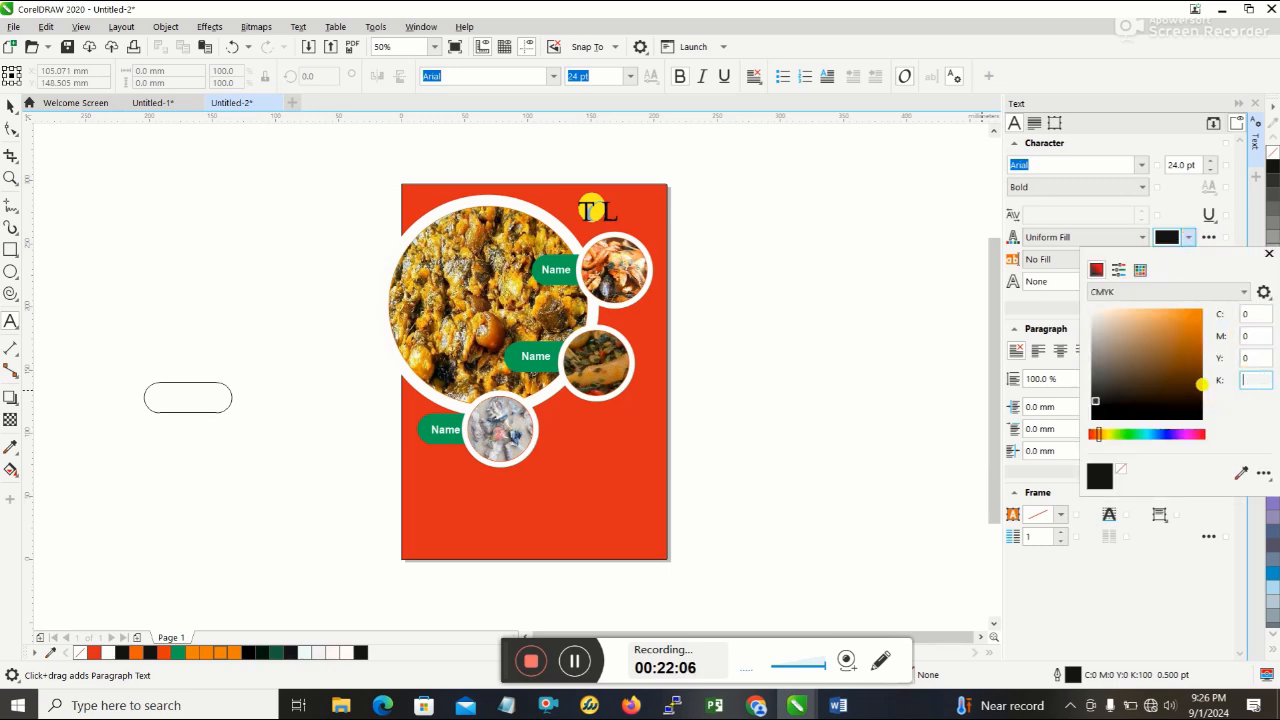
{"action": "type", "text": "0"}
{"action": "key", "text": "Return"}
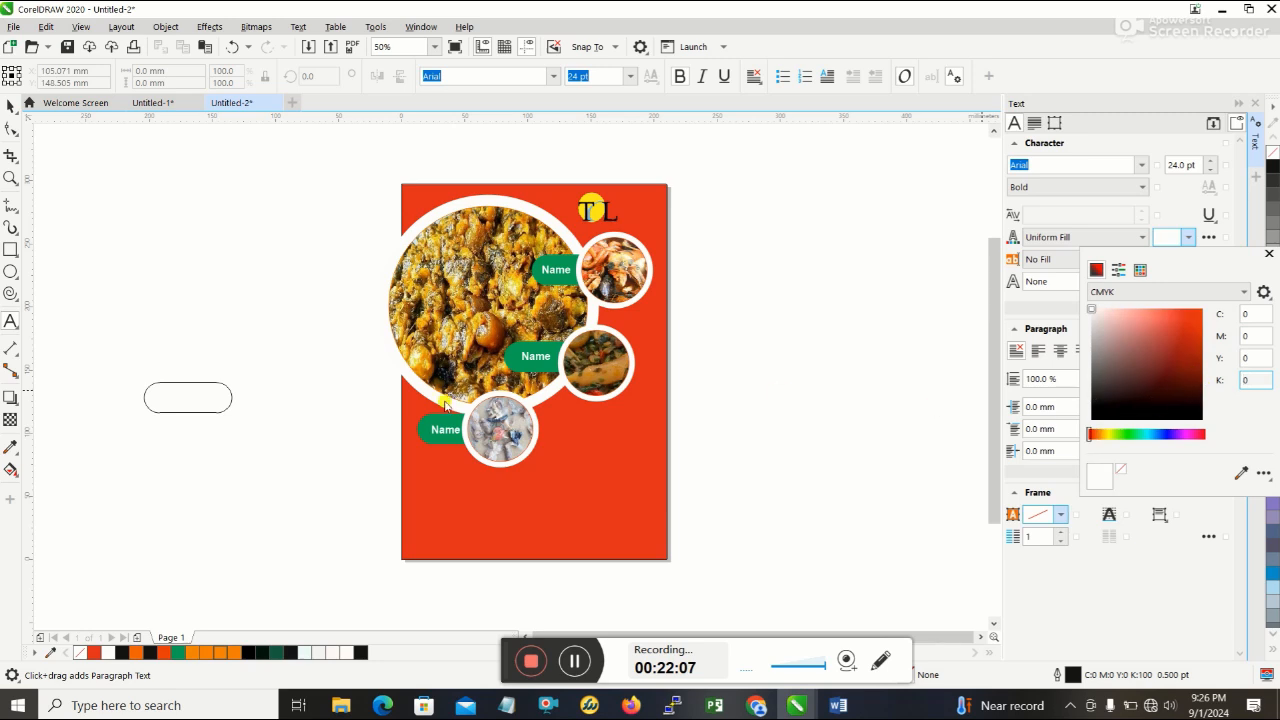
- Add the text "Restaurant" on the lower part of the red background and scale it down to about 35 mm wide
{"action": "left_click", "coordinate": [464, 515]}
{"action": "left_click", "coordinate": [462, 517]}
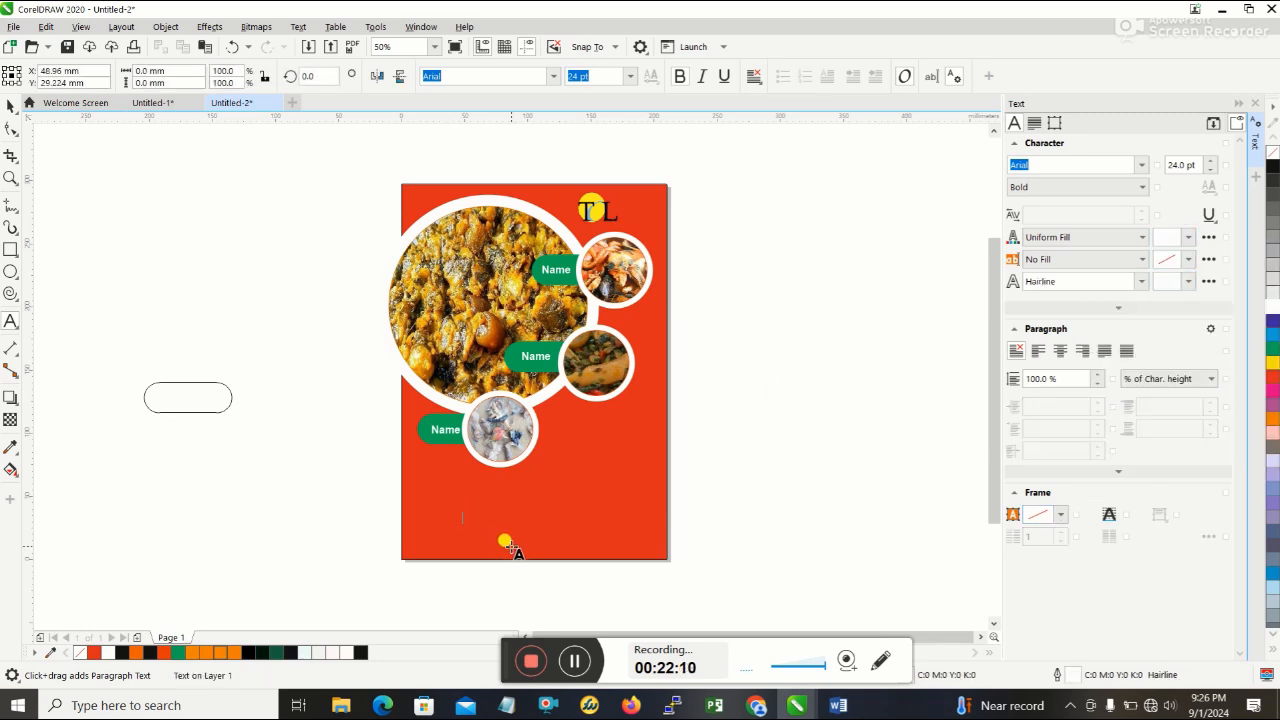
{"action": "type", "text": "RES"}
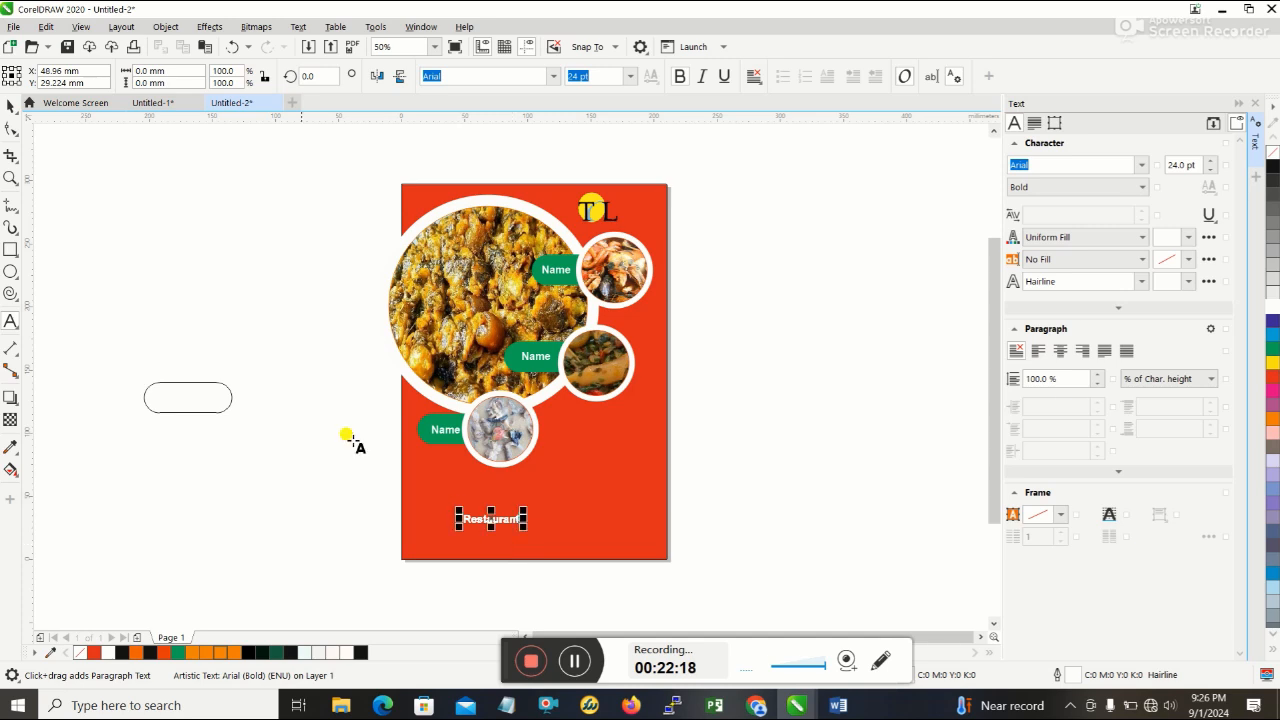
{"action": "left_click", "coordinate": [10, 105]}
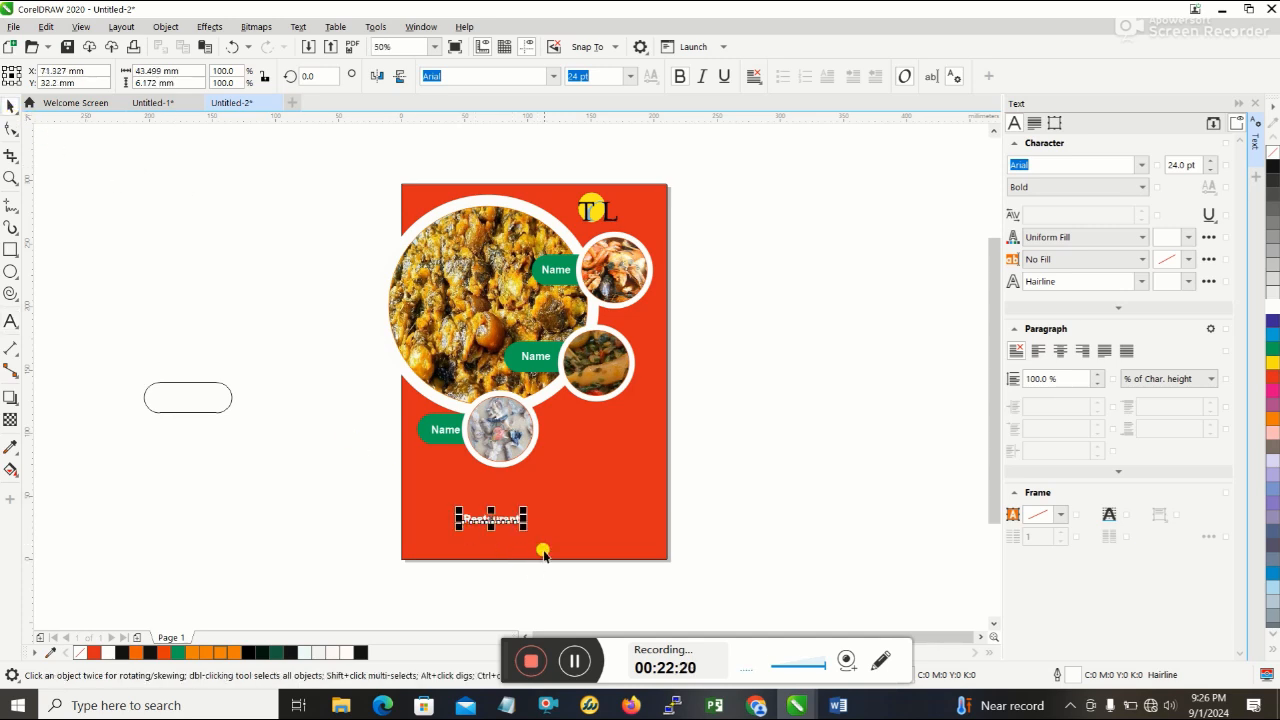
{"action": "left_click_drag", "start_coordinate": [521, 525], "coordinate": [469, 528]}
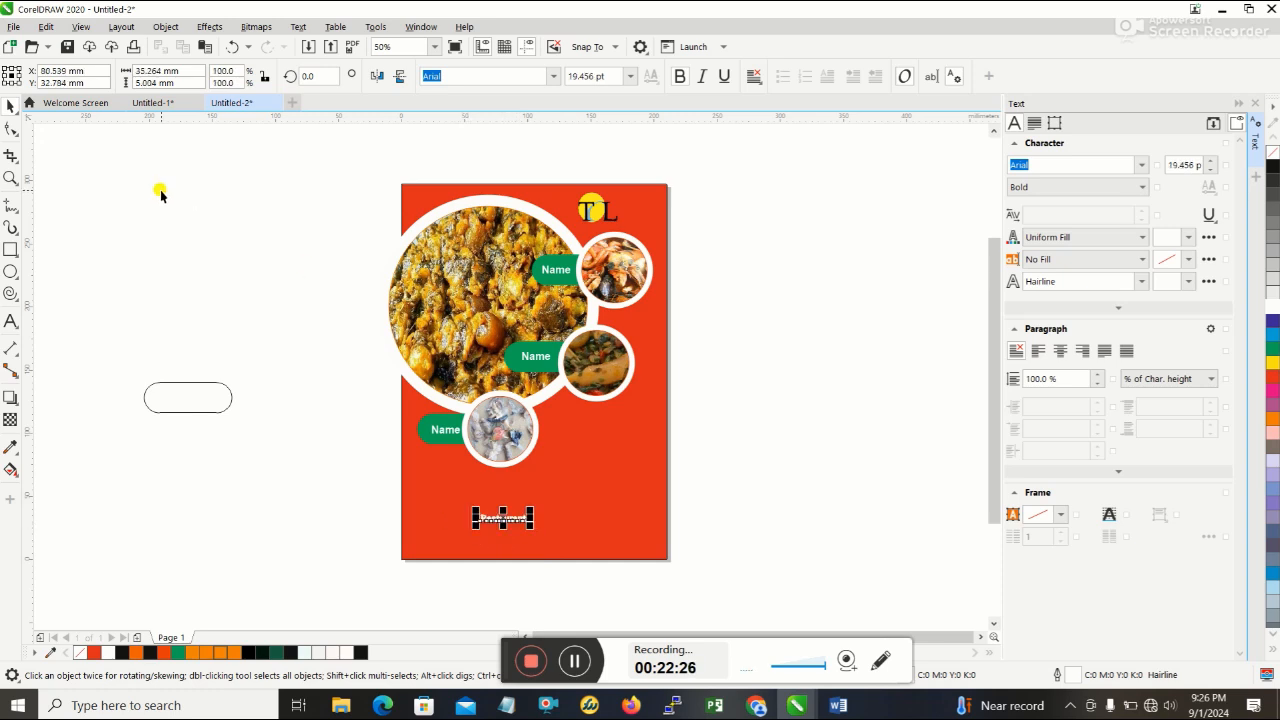
{"action": "left_click", "coordinate": [769, 531]}
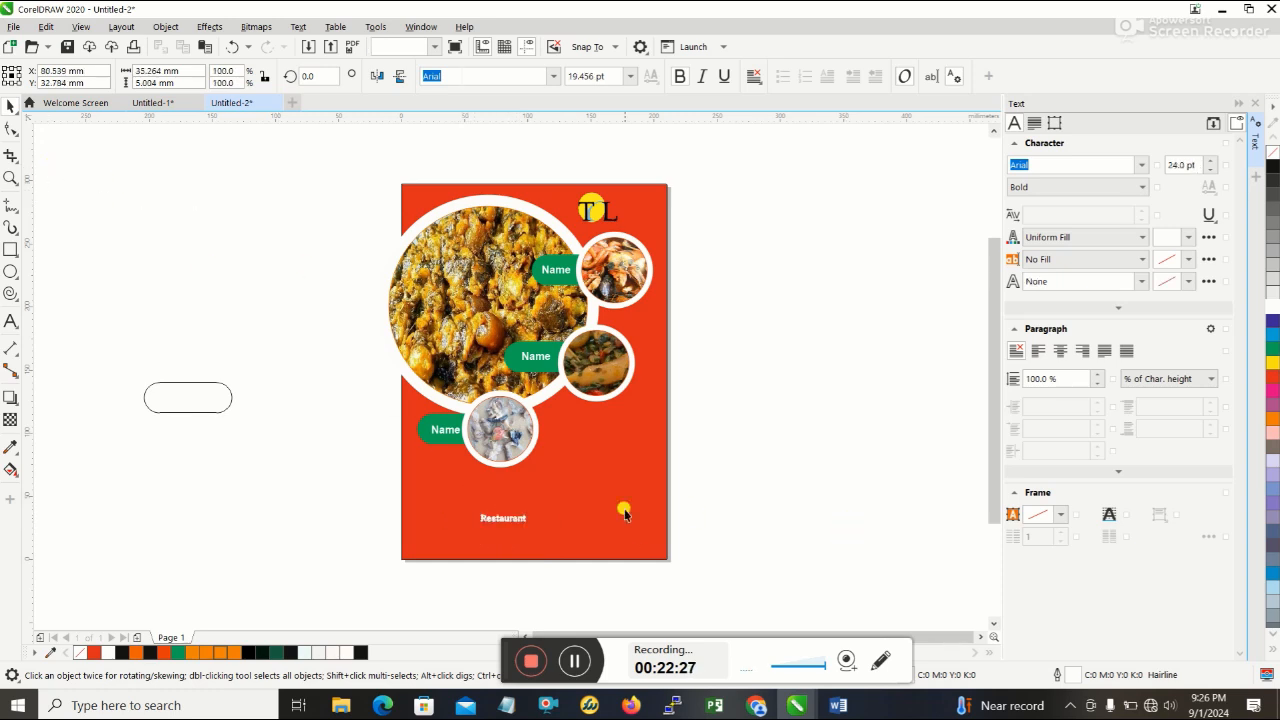
- Move the "Restaurant" text directly beneath the TL logo and nudge it slightly down
{"action": "left_click", "coordinate": [507, 521]}
{"action": "left_click_drag", "start_coordinate": [503, 518], "coordinate": [600, 226]}
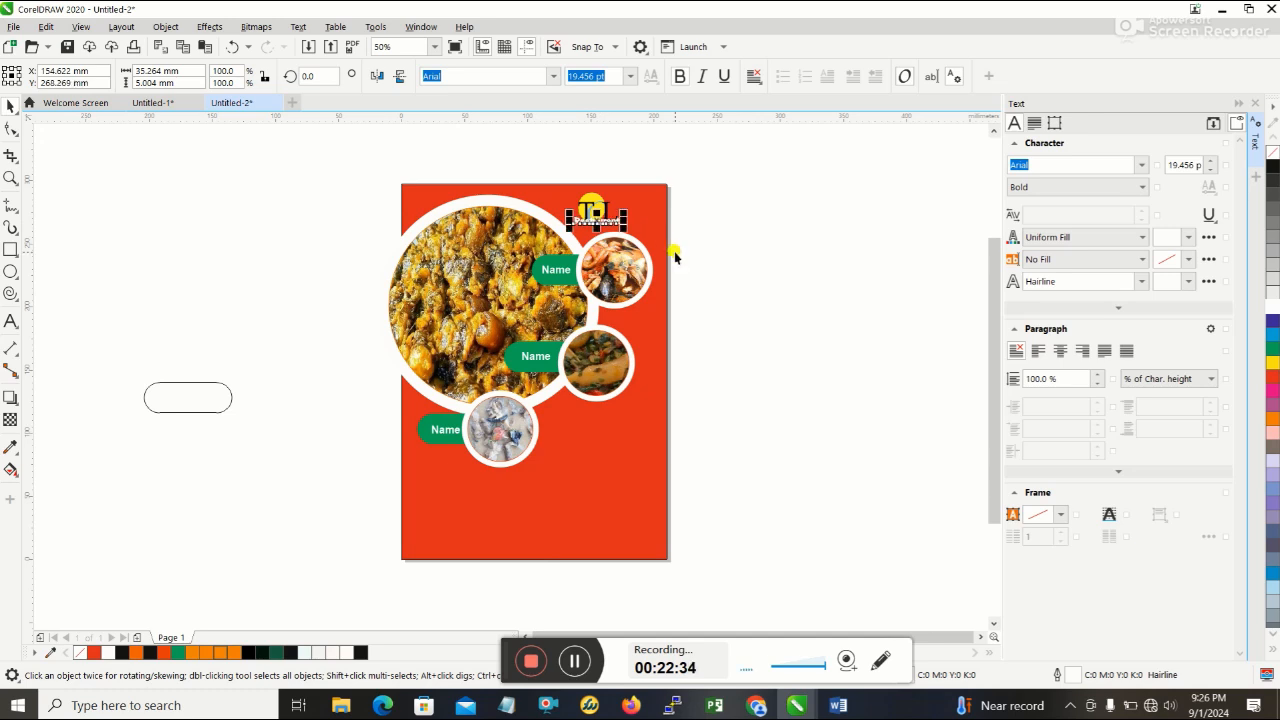
{"action": "key", "text": "Down"}
{"action": "key", "text": "Down"}
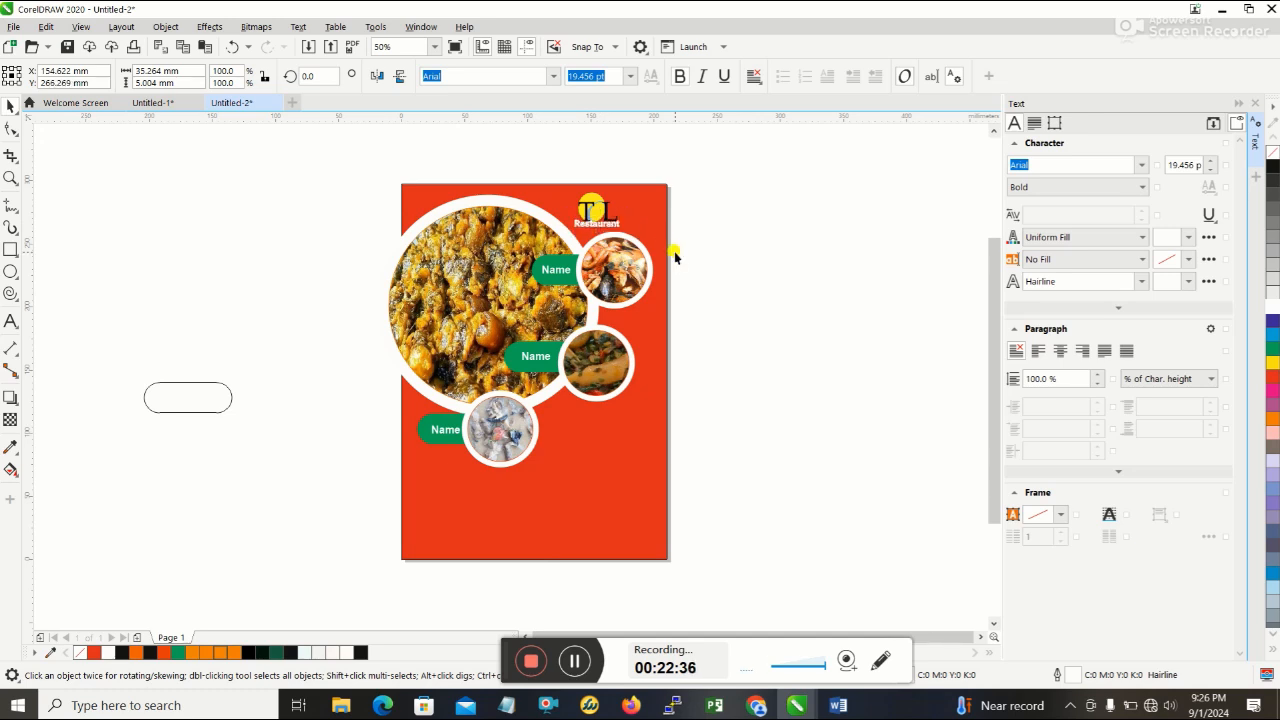
{"action": "left_click", "coordinate": [716, 250]}
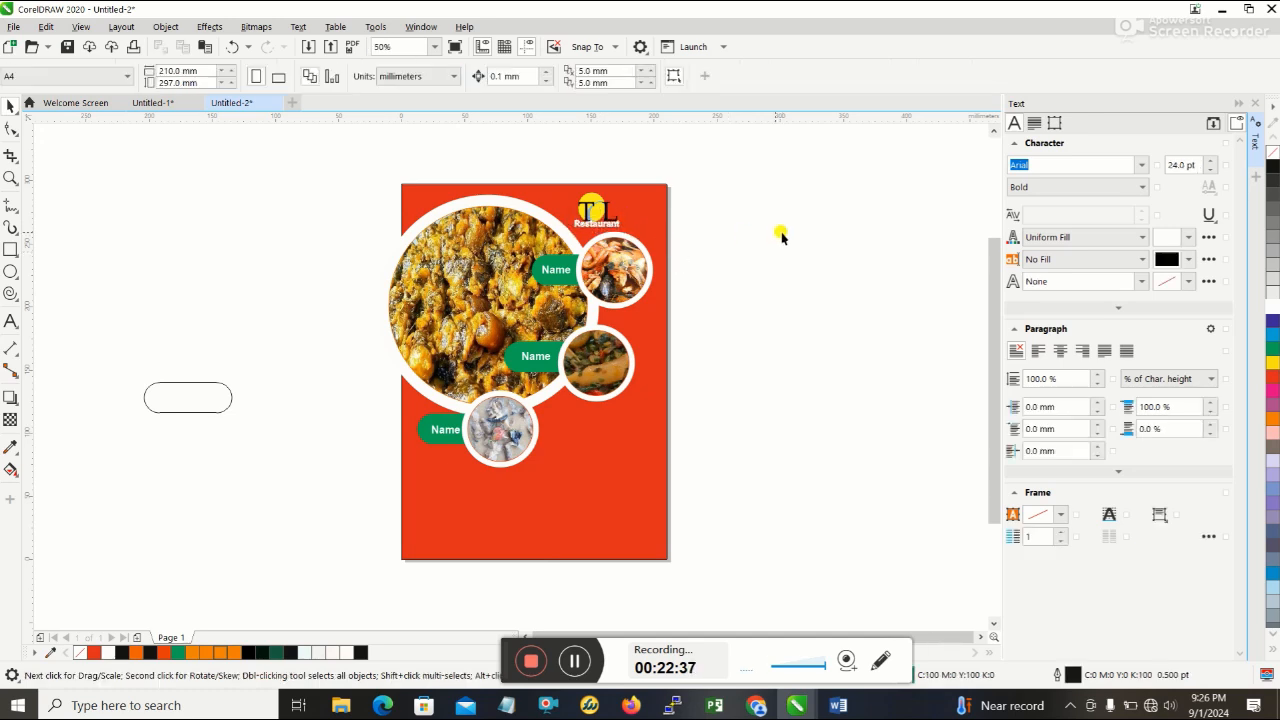
- Fine-tune the spacing by nudging the TL logo slightly up and the "Restaurant" text slightly down
{"action": "left_click", "coordinate": [592, 212]}
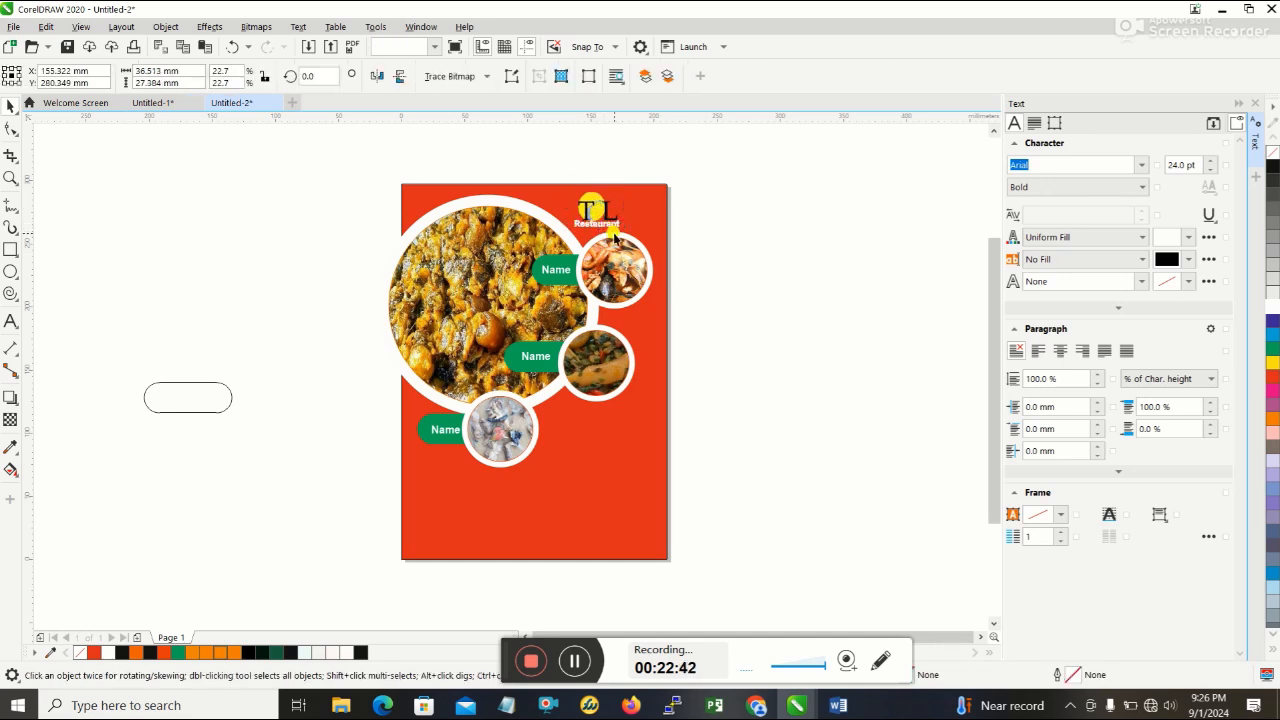
{"action": "left_click", "coordinate": [610, 226]}
{"action": "left_click", "coordinate": [610, 224]}
{"action": "left_click_drag", "start_coordinate": [610, 224], "coordinate": [612, 226]}
{"action": "left_click", "coordinate": [772, 230]}
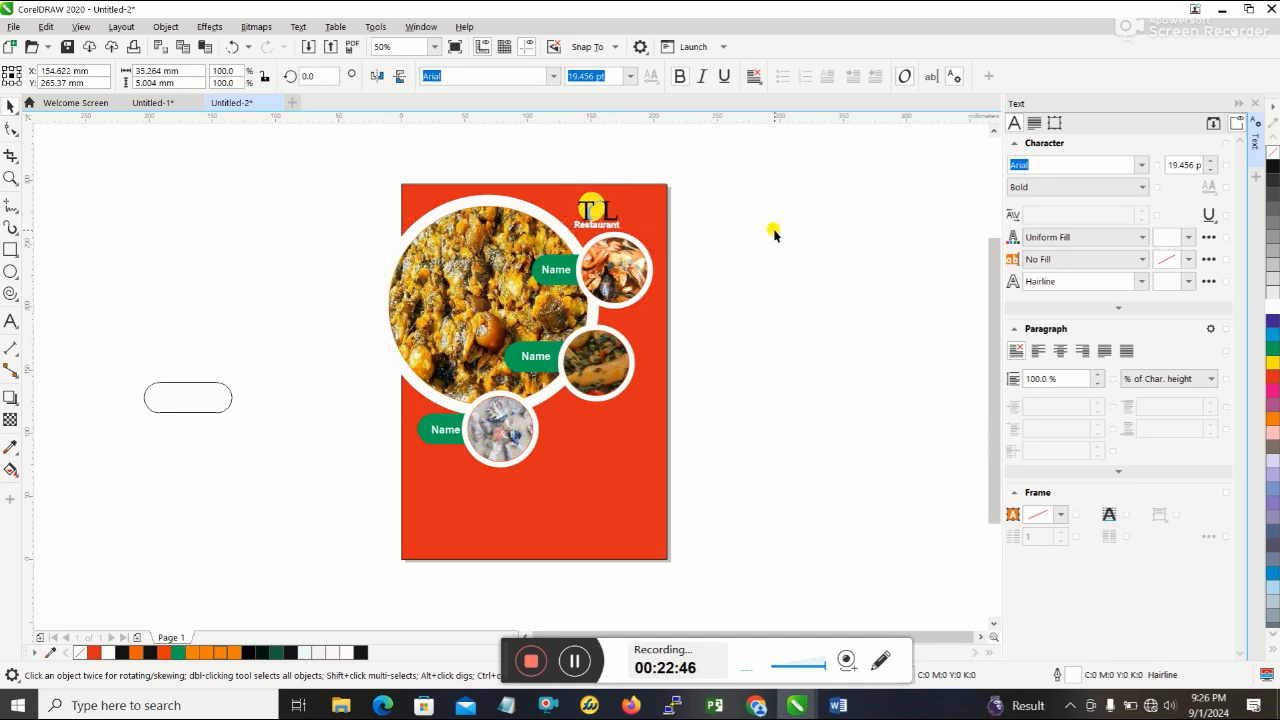
{"action": "left_click", "coordinate": [605, 229]}
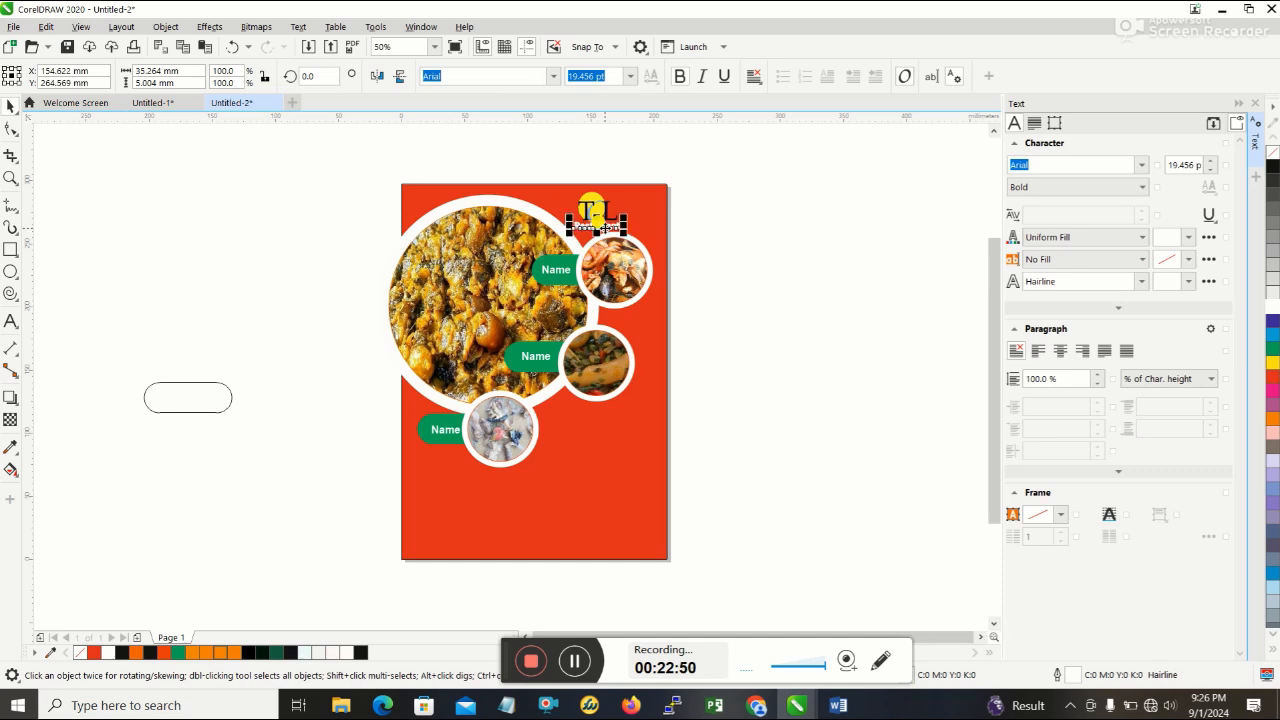
{"action": "left_click", "coordinate": [828, 278]}
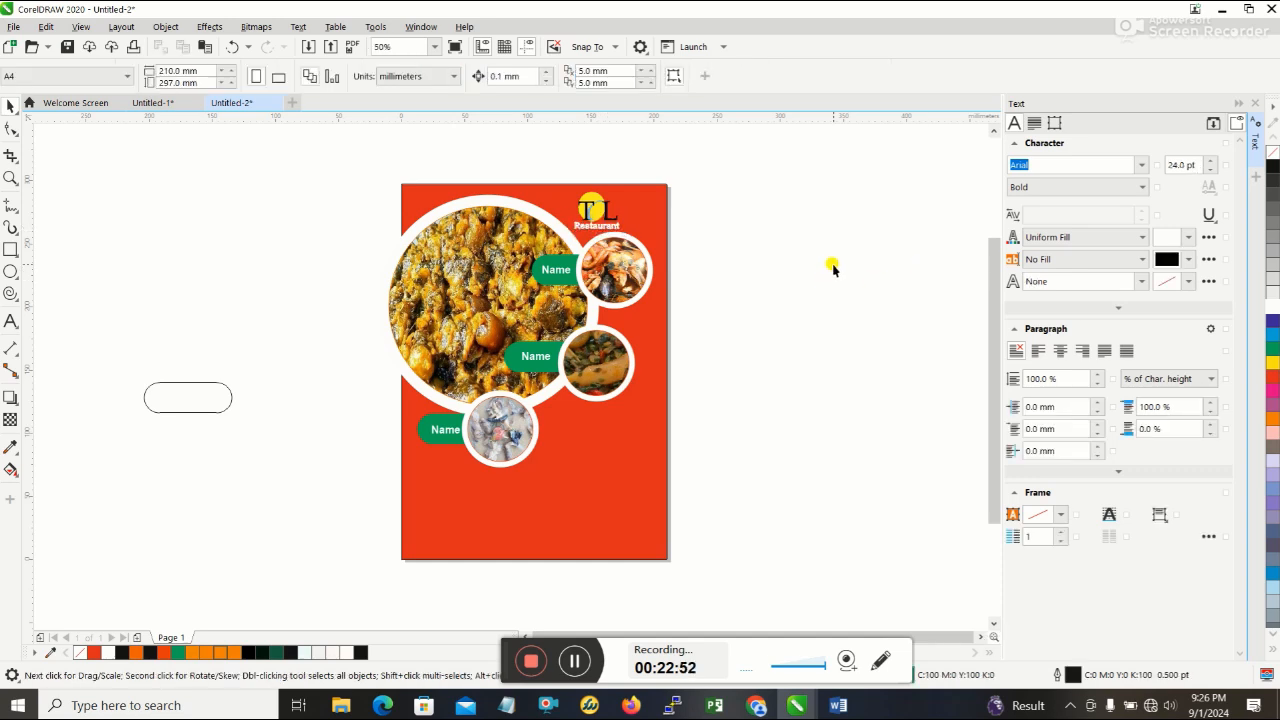
- Switch to Word and examine the headline text in the lower part of the reference flyer
{"action": "left_click", "coordinate": [838, 705]}
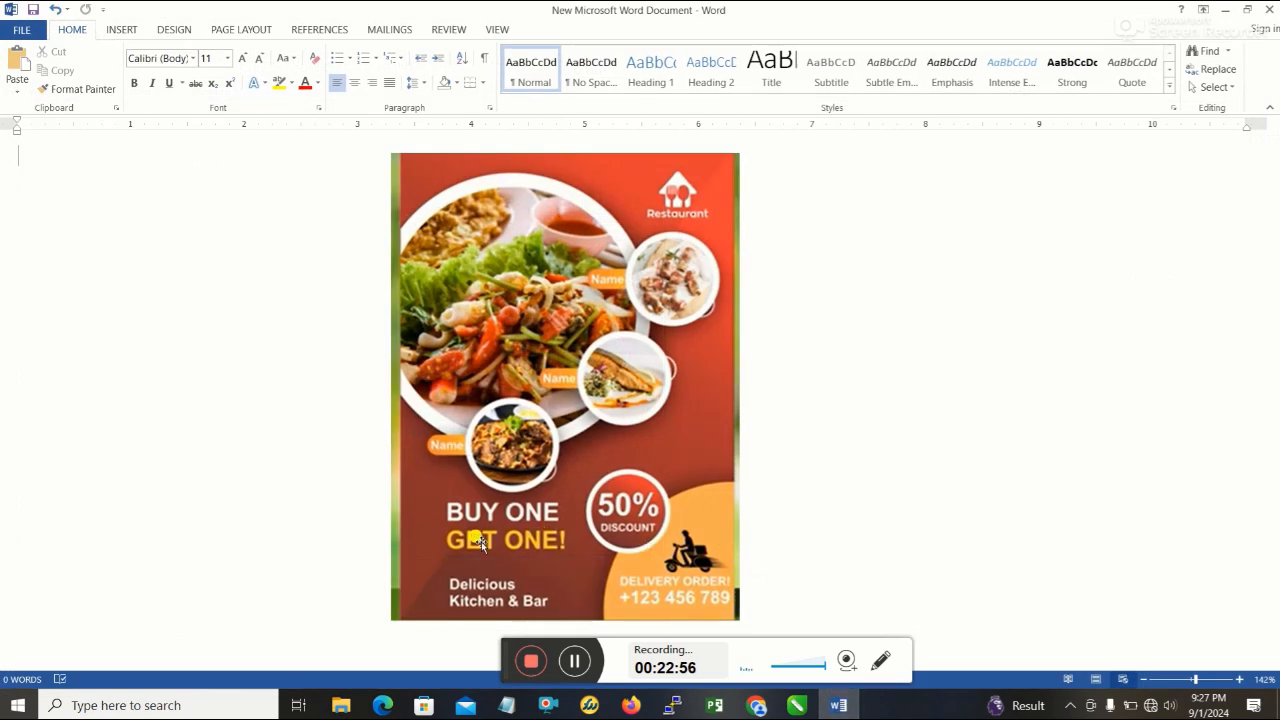
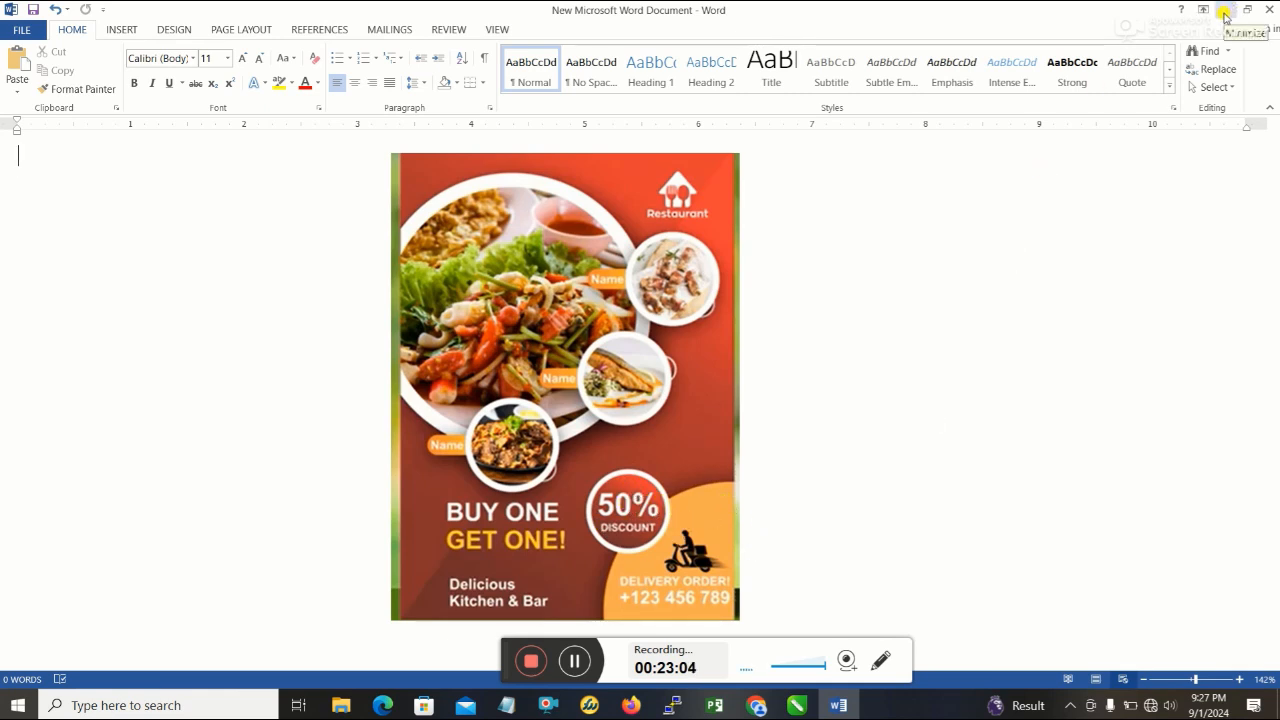
- Return to CorelDRAW, draw a circle about 138 mm in diameter beside the page's lower left, and fill it yellow
{"action": "left_click", "coordinate": [1225, 12]}
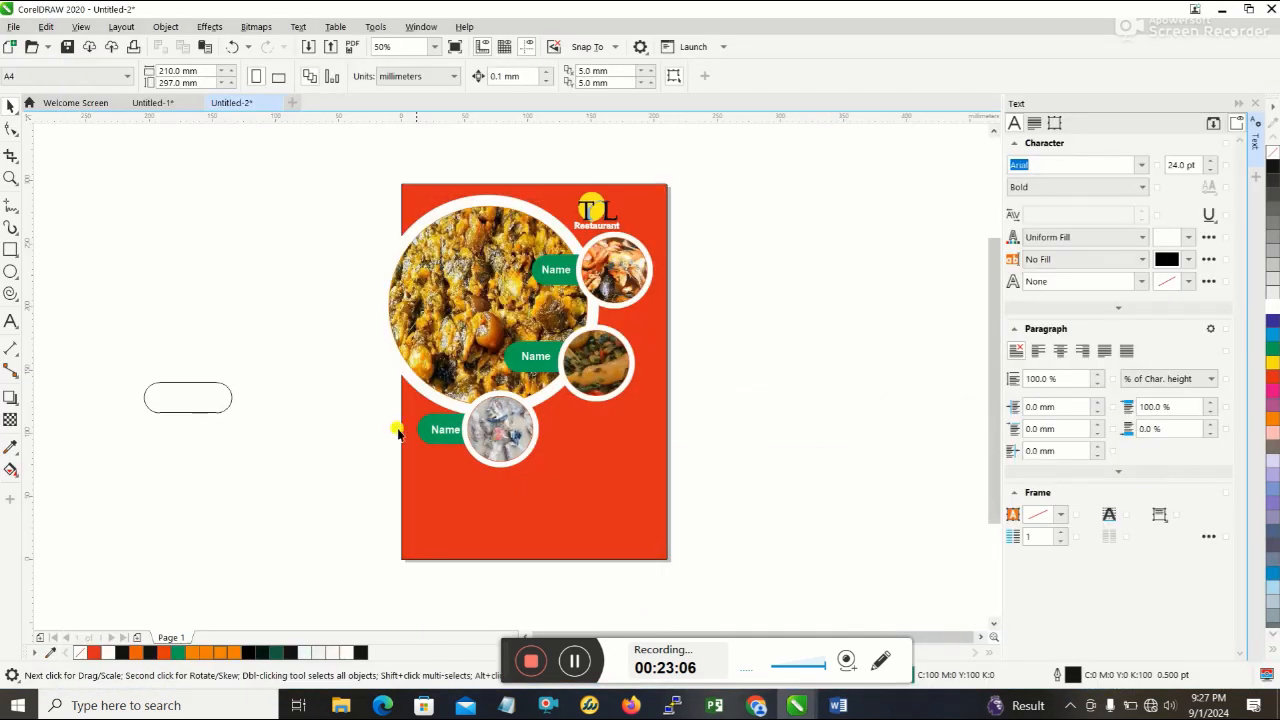
{"action": "left_click", "coordinate": [11, 273]}
{"action": "left_click_drag", "start_coordinate": [210, 552], "coordinate": [341, 374]}
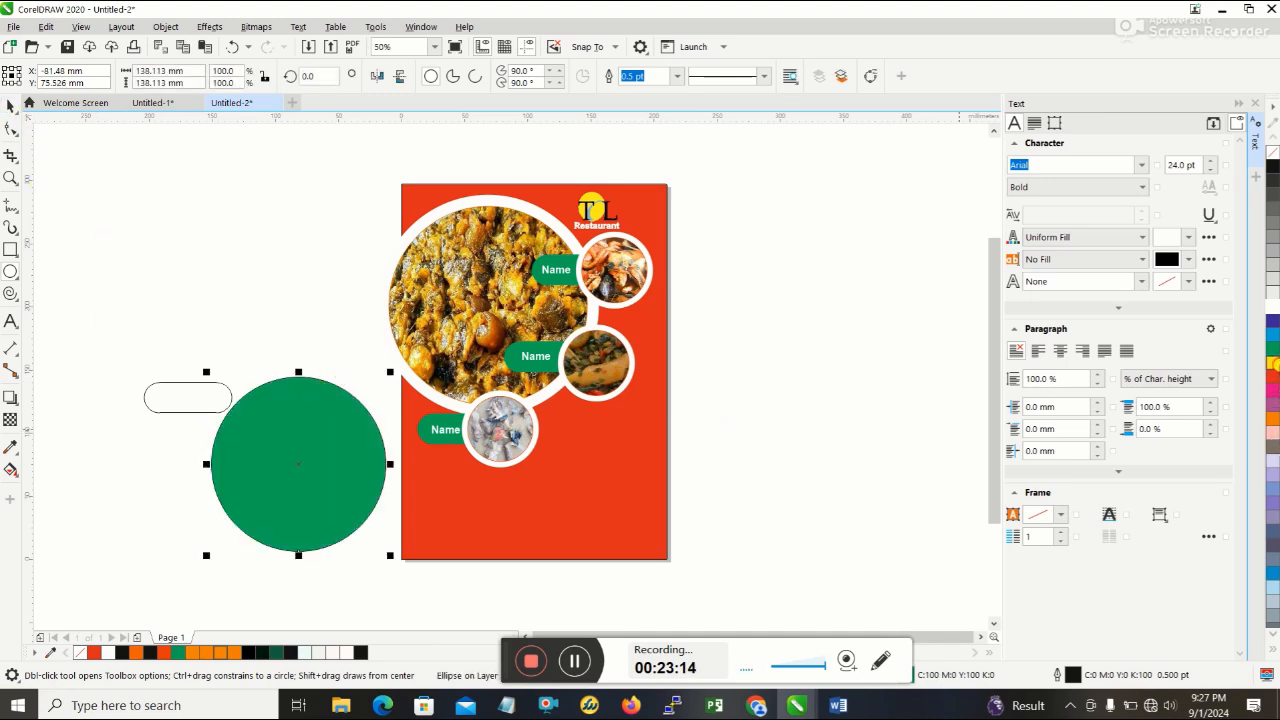
{"action": "left_click", "coordinate": [1273, 362]}
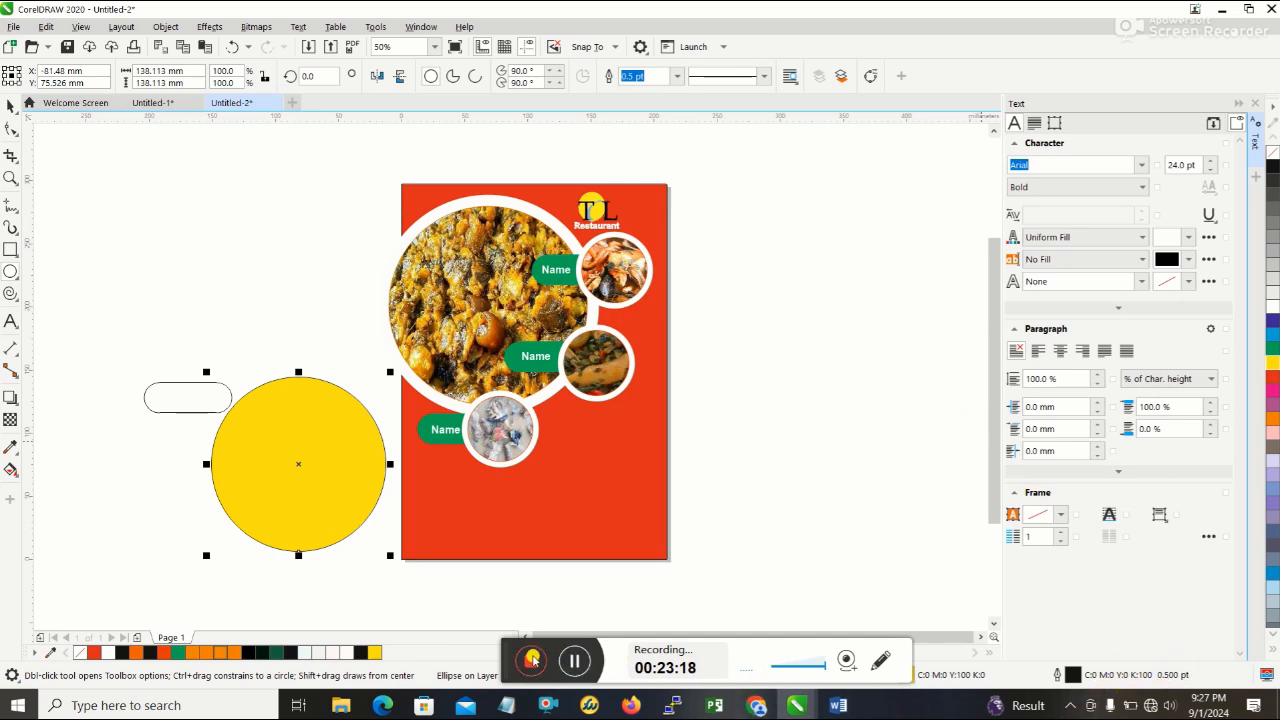
- Set the yellow circle's outline colour to yellow with CMYK values C 0, M 0, Y 100, K 0
{"action": "left_click_drag", "start_coordinate": [508, 663], "coordinate": [680, 597]}
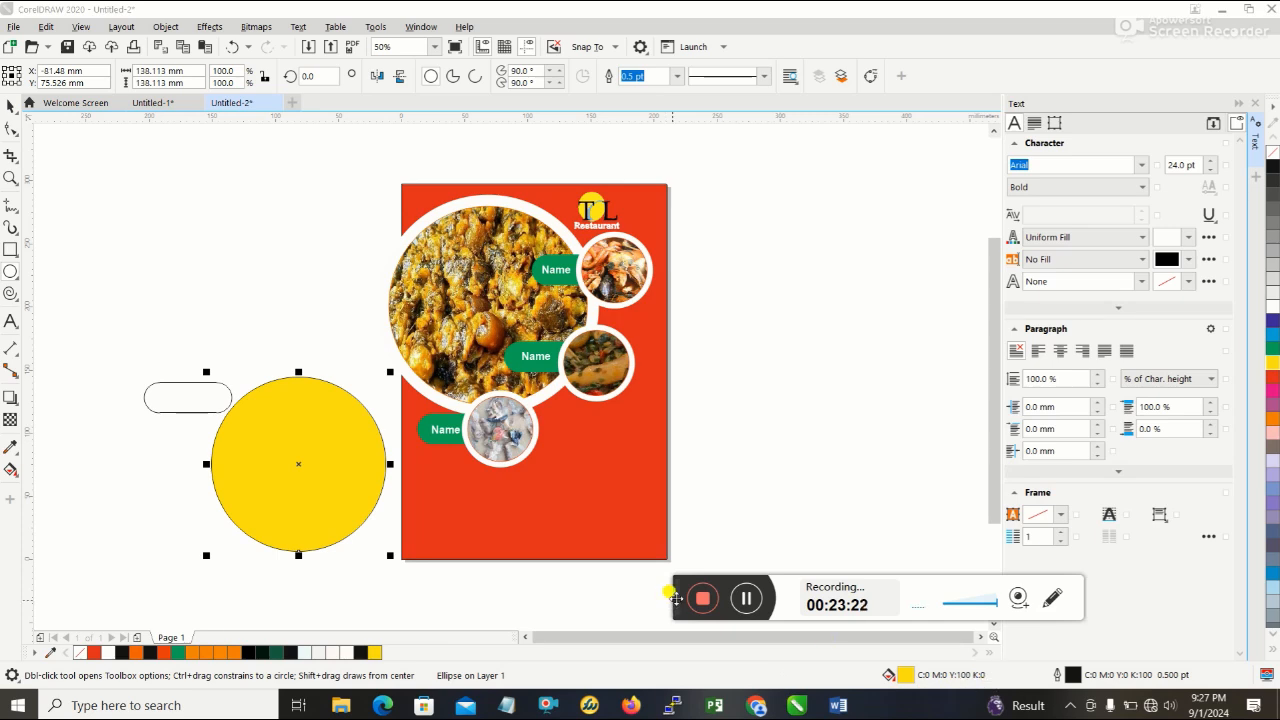
{"action": "left_click_drag", "start_coordinate": [676, 596], "coordinate": [635, 680]}
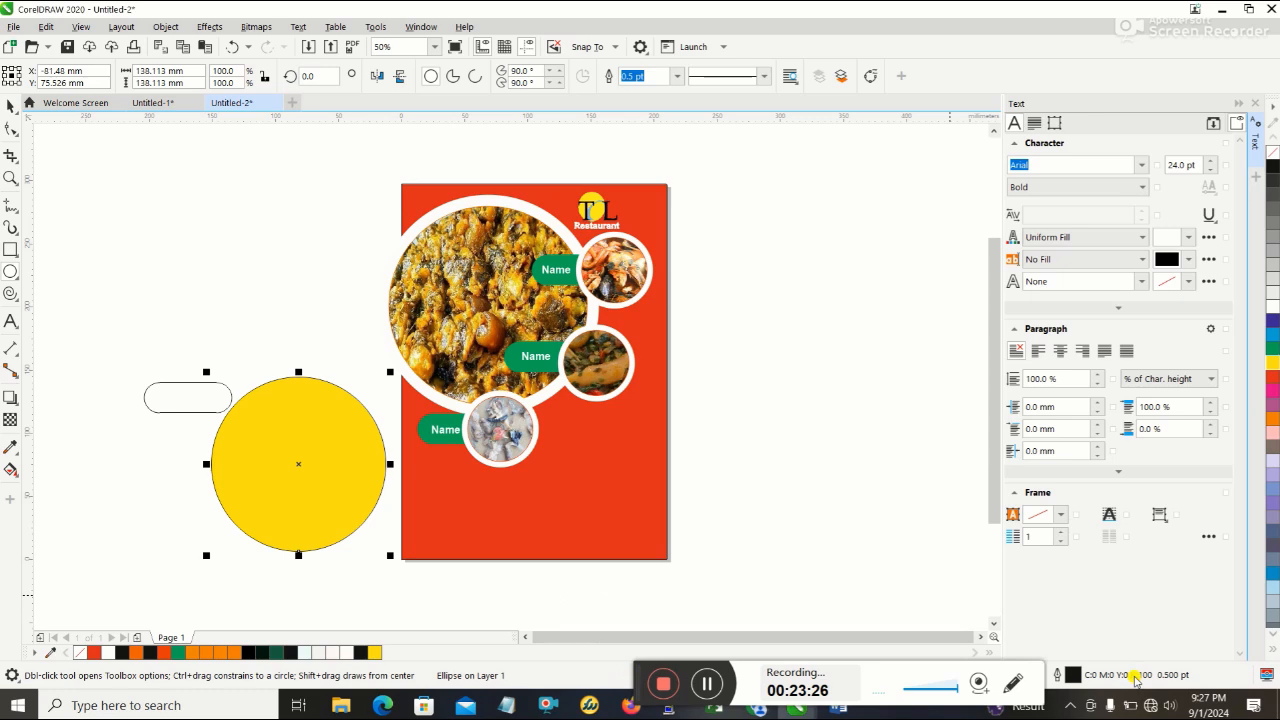
{"action": "double_click", "coordinate": [1136, 678]}
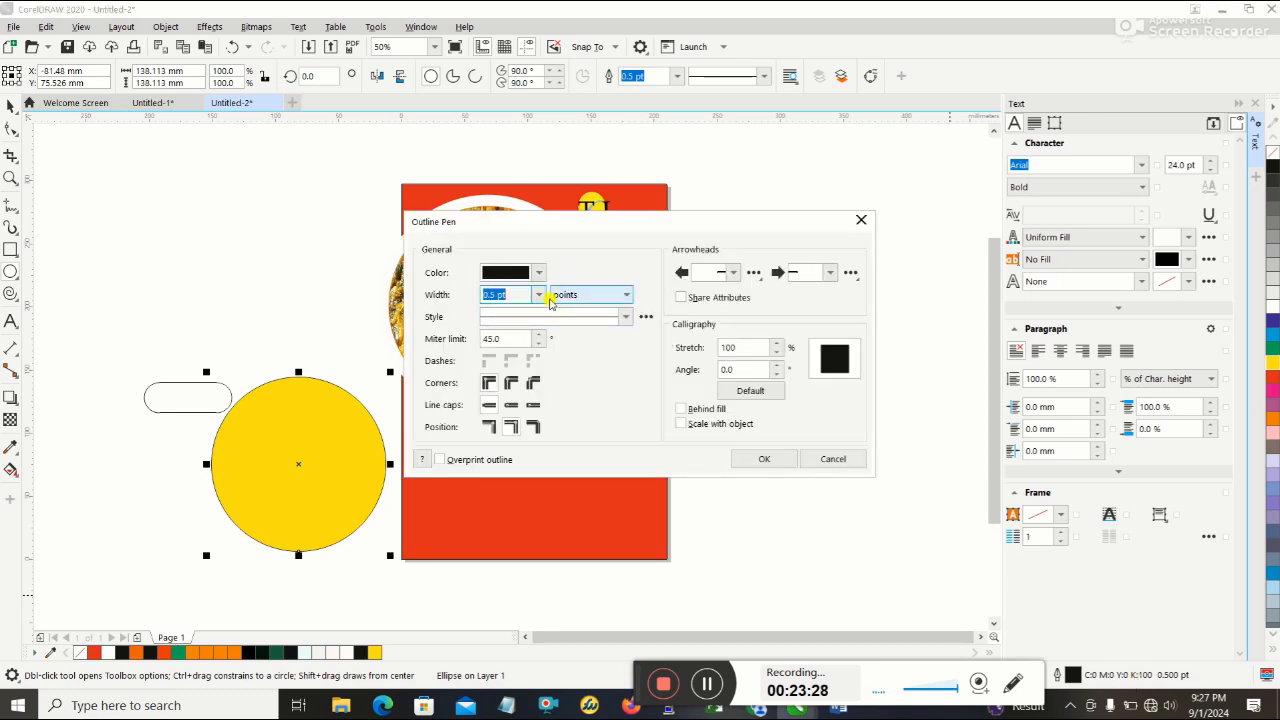
{"action": "left_click", "coordinate": [515, 272]}
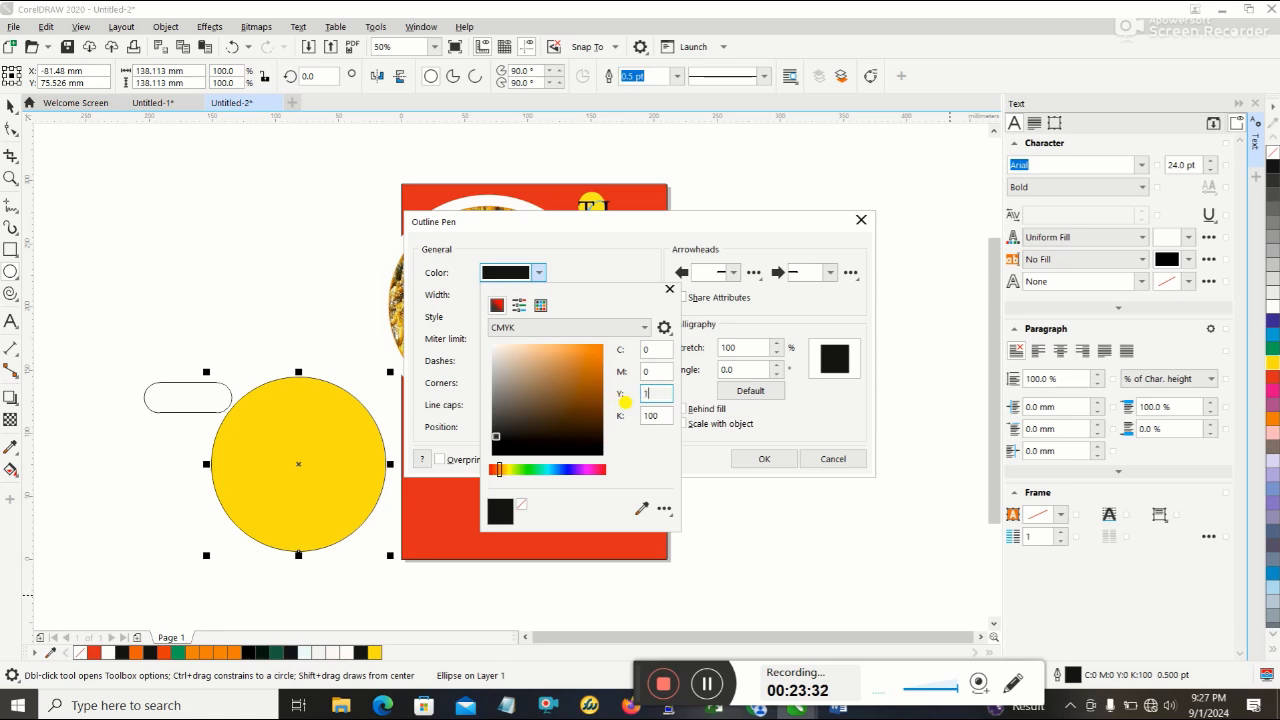
{"action": "left_click_drag", "start_coordinate": [661, 414], "coordinate": [614, 408]}
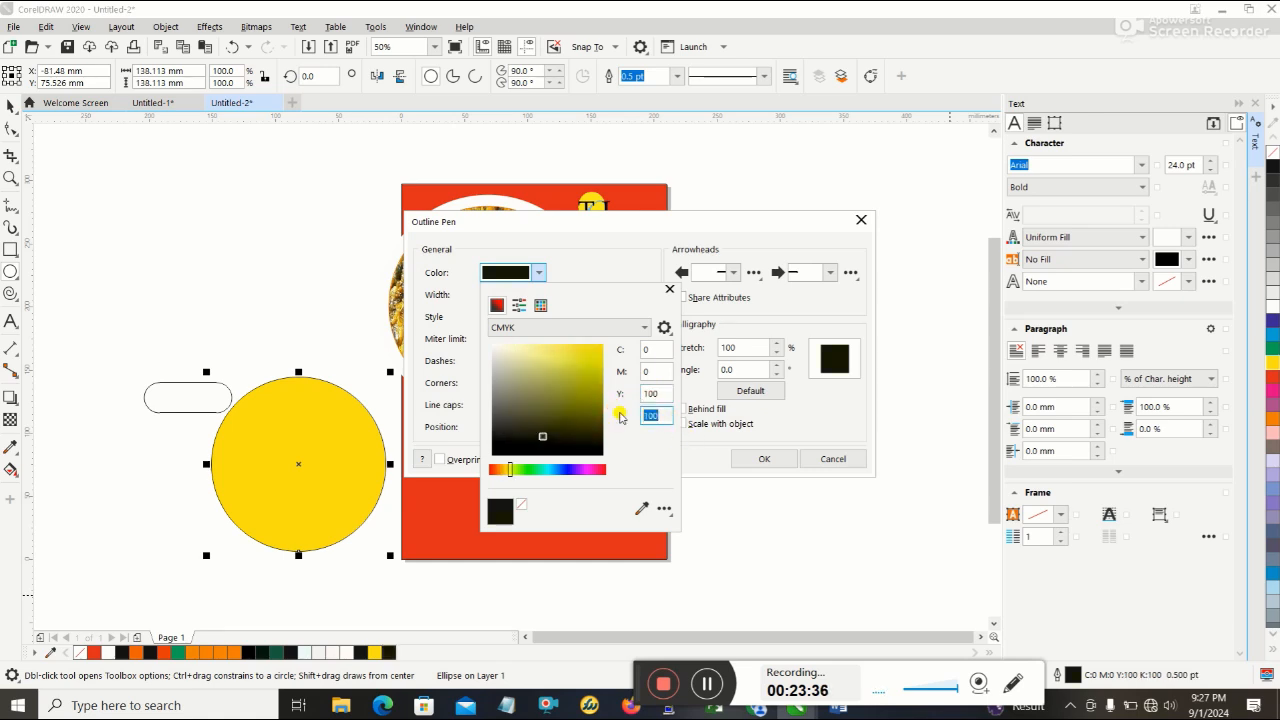
{"action": "key", "text": "Return"}
{"action": "left_click", "coordinate": [770, 459]}
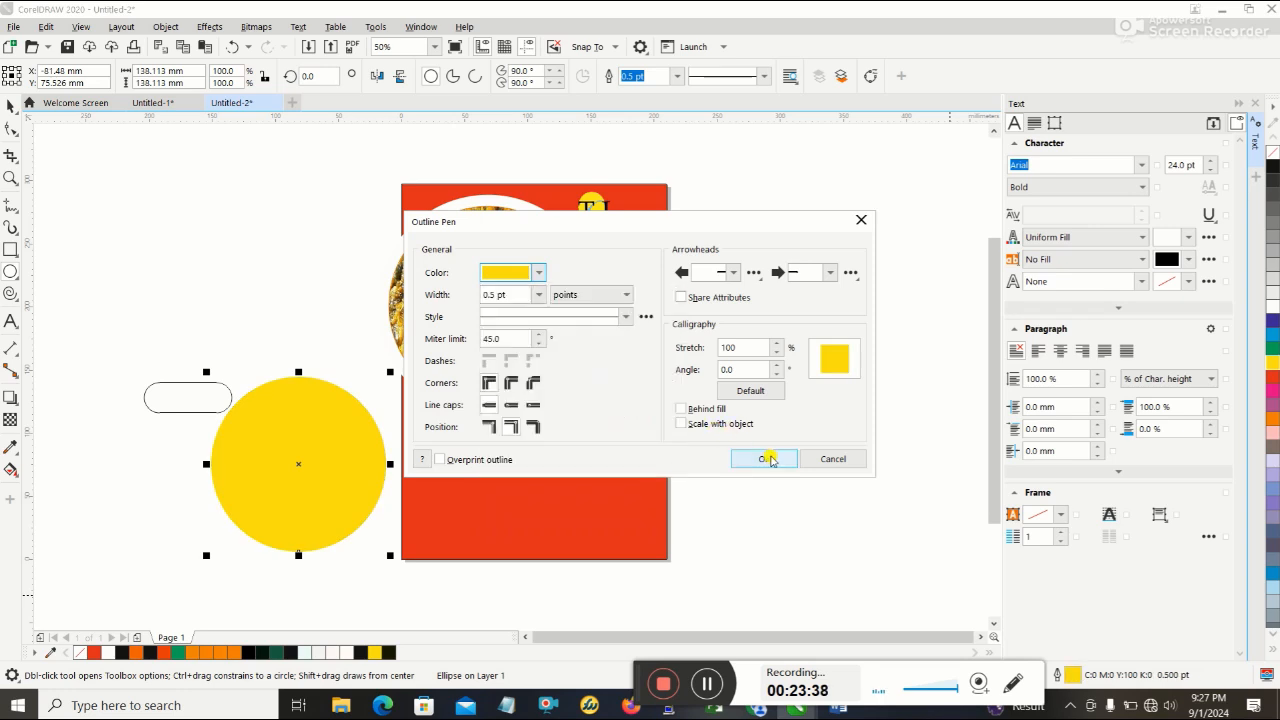
{"action": "left_click", "coordinate": [764, 459]}
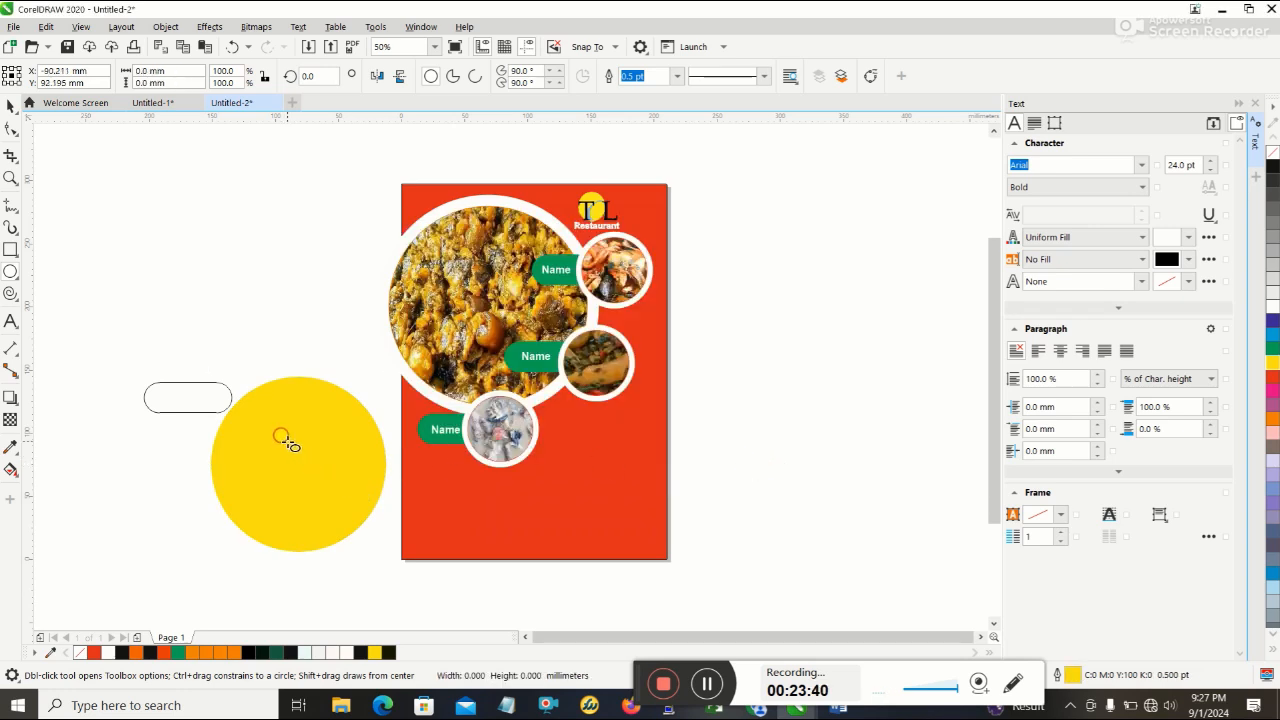
- Move the yellow circle over the page's lower-right corner so it overhangs the right and bottom edges
{"action": "left_click_drag", "start_coordinate": [287, 443], "coordinate": [554, 501]}
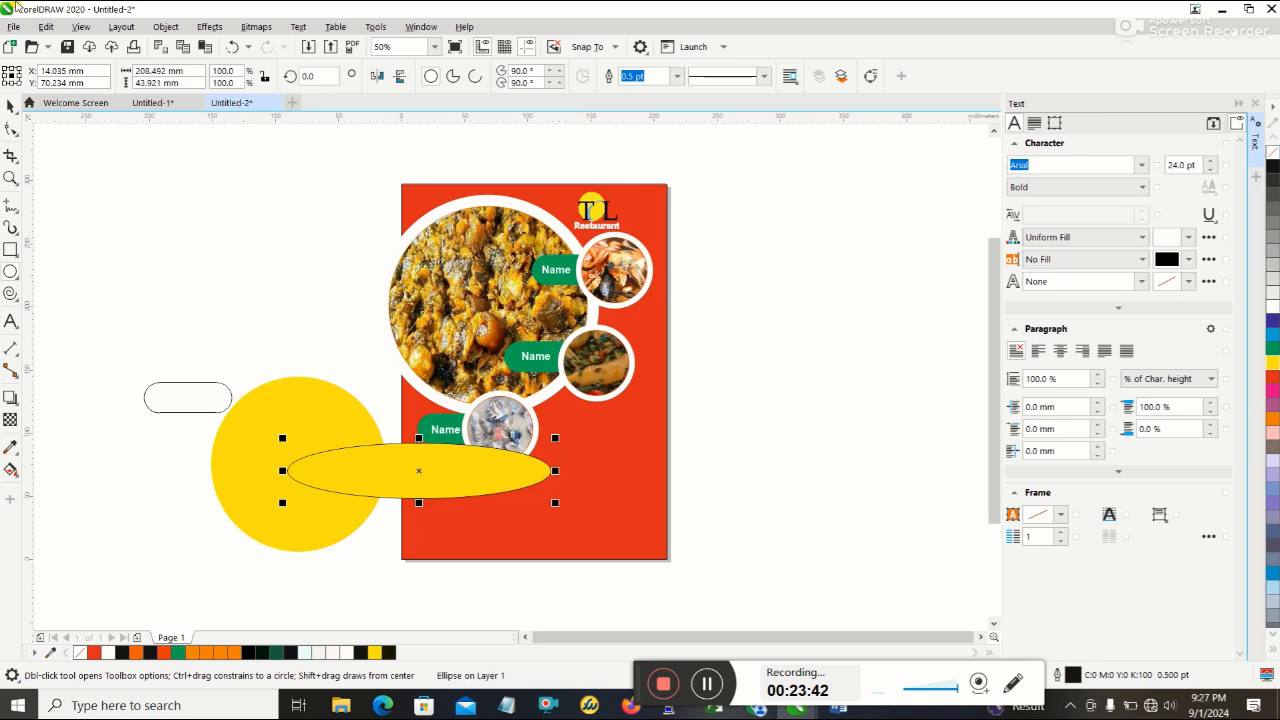
{"action": "left_click", "coordinate": [232, 47]}
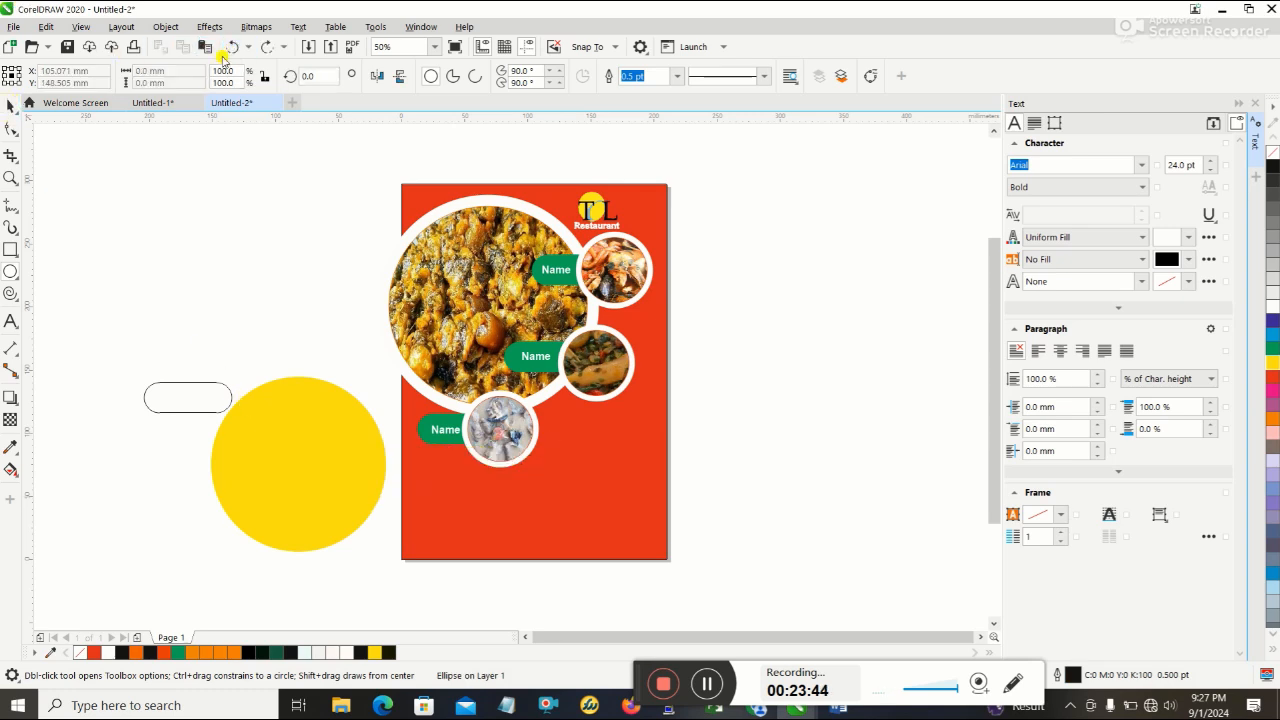
{"action": "left_click", "coordinate": [10, 106]}
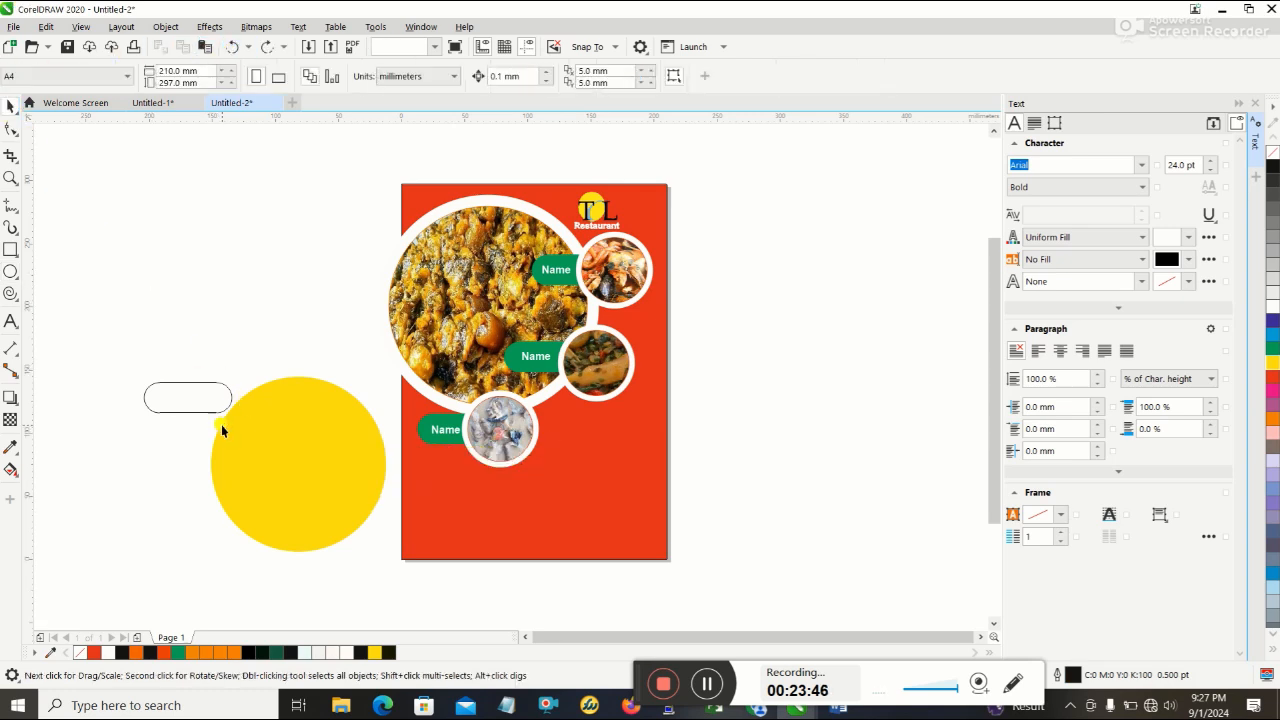
{"action": "left_click", "coordinate": [310, 440]}
{"action": "left_click_drag", "start_coordinate": [310, 440], "coordinate": [641, 495]}
{"action": "left_click", "coordinate": [792, 466]}
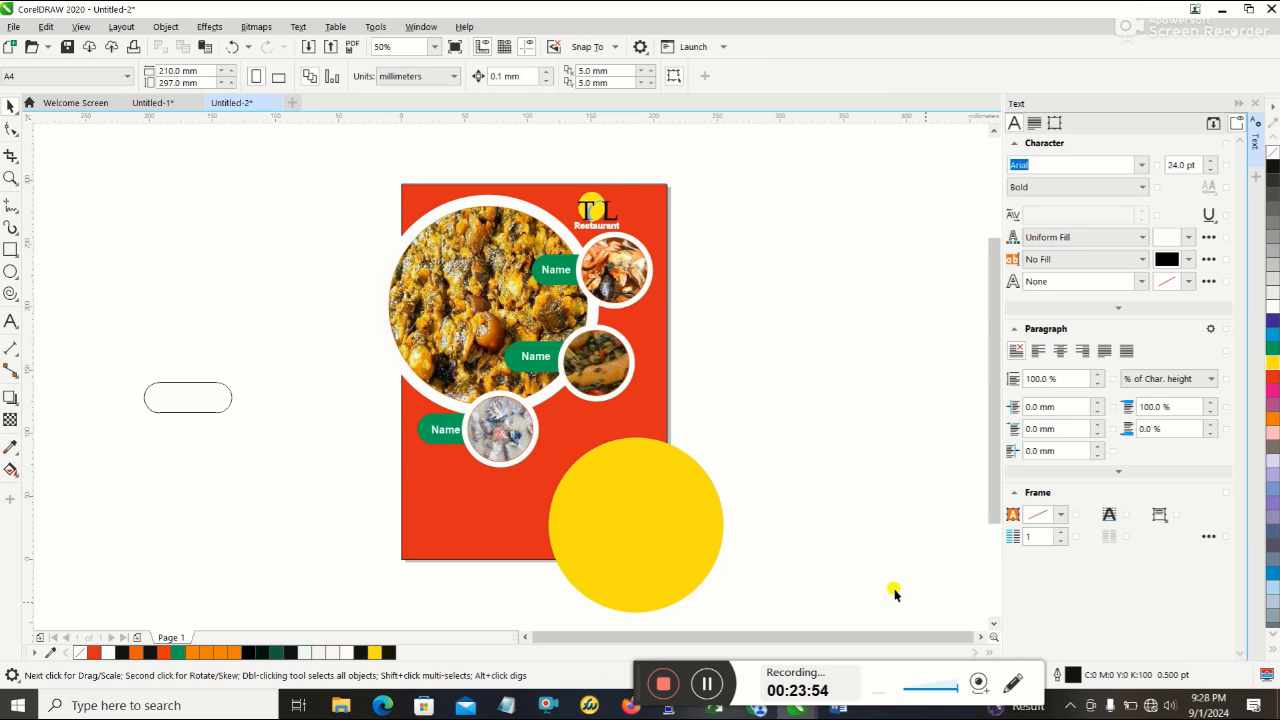
- Crop the whole design to the 210 x 297 mm page area, trimming the overhanging circles and the stray shape outside
{"action": "left_click", "coordinate": [712, 683]}
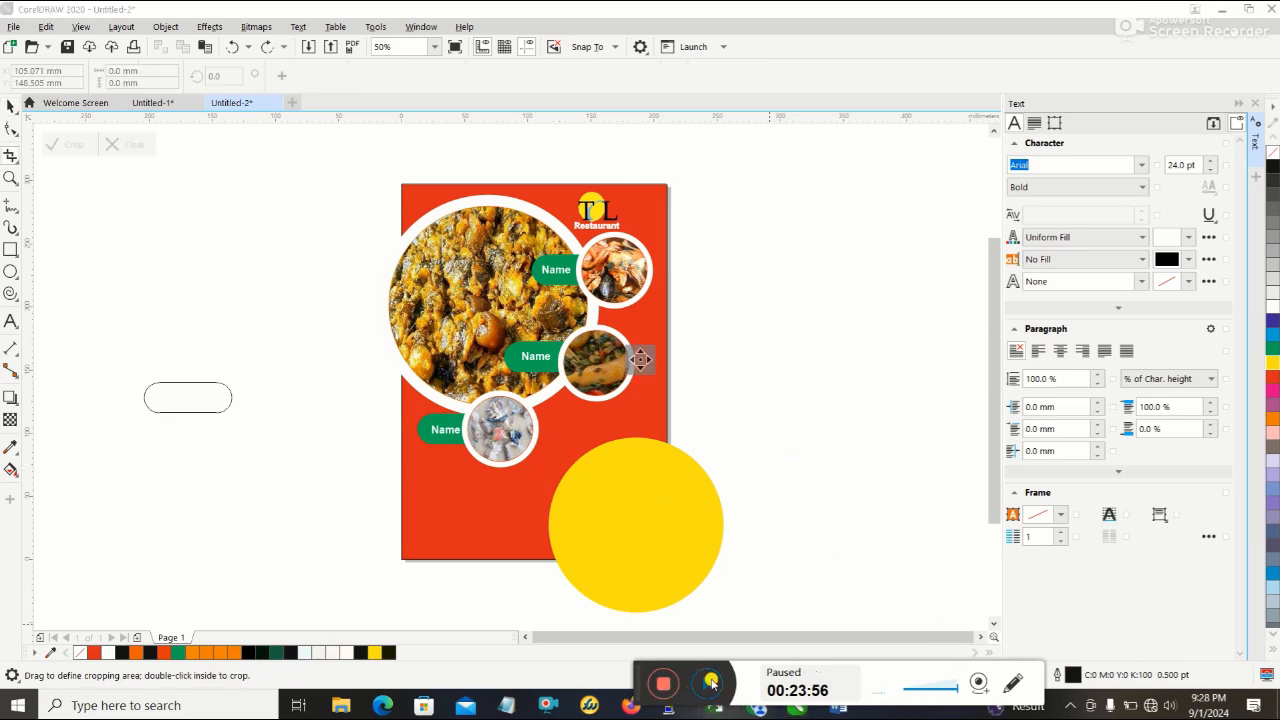
{"action": "left_click", "coordinate": [712, 683]}
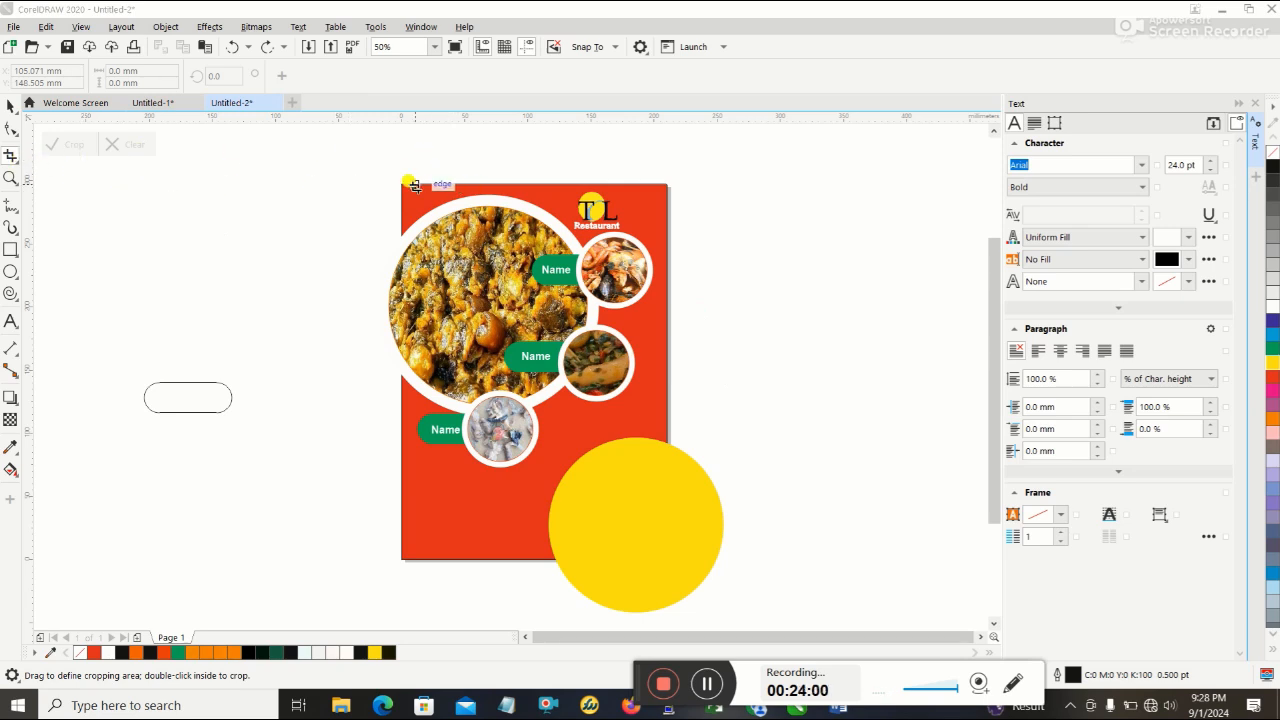
{"action": "left_click_drag", "start_coordinate": [401, 184], "coordinate": [665, 558]}
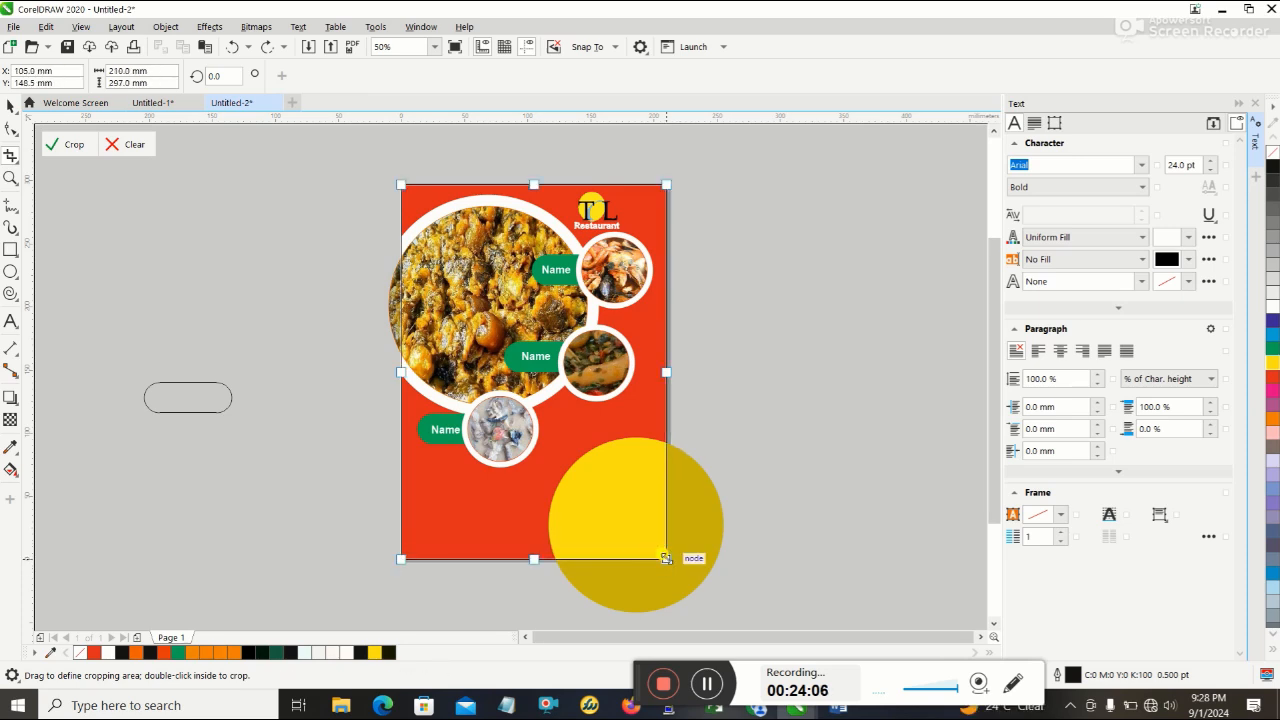
{"action": "key", "text": "Return"}
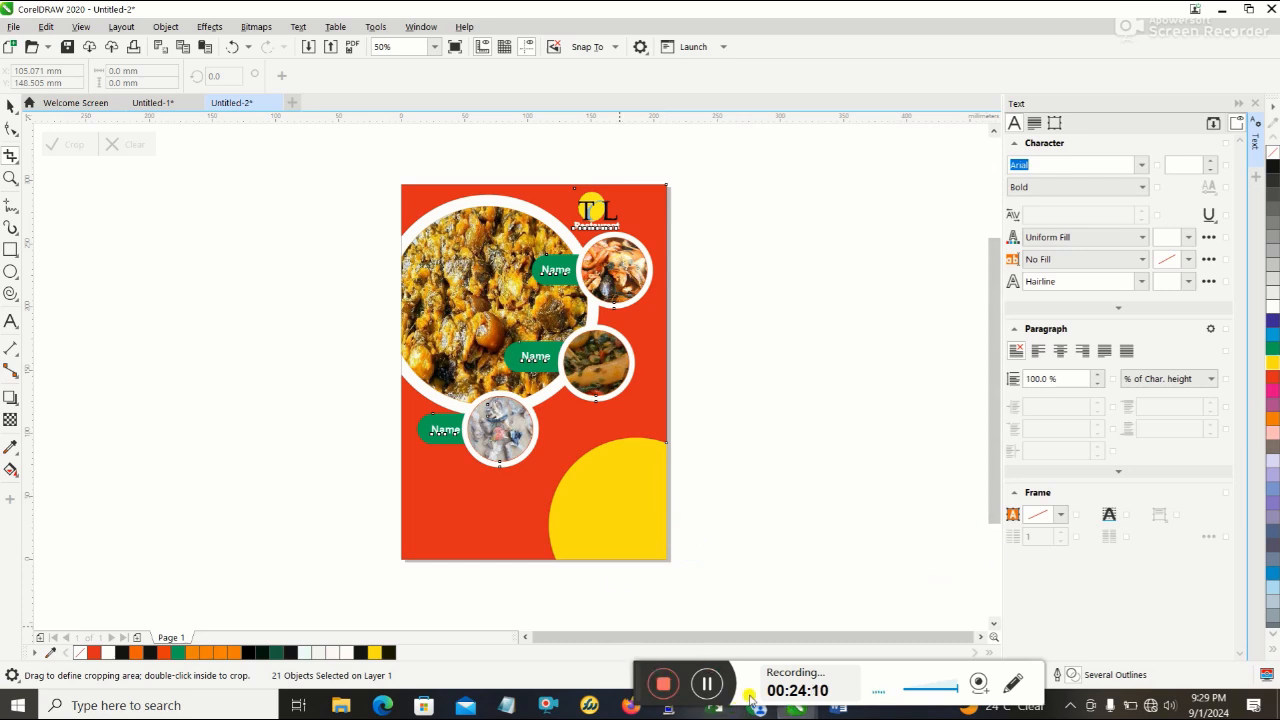
- Check the discount badge on the Word reference flyer, return to CorelDRAW, and draw a circle about 77 mm in diameter left of the page
{"action": "left_click_drag", "start_coordinate": [636, 681], "coordinate": [640, 657]}
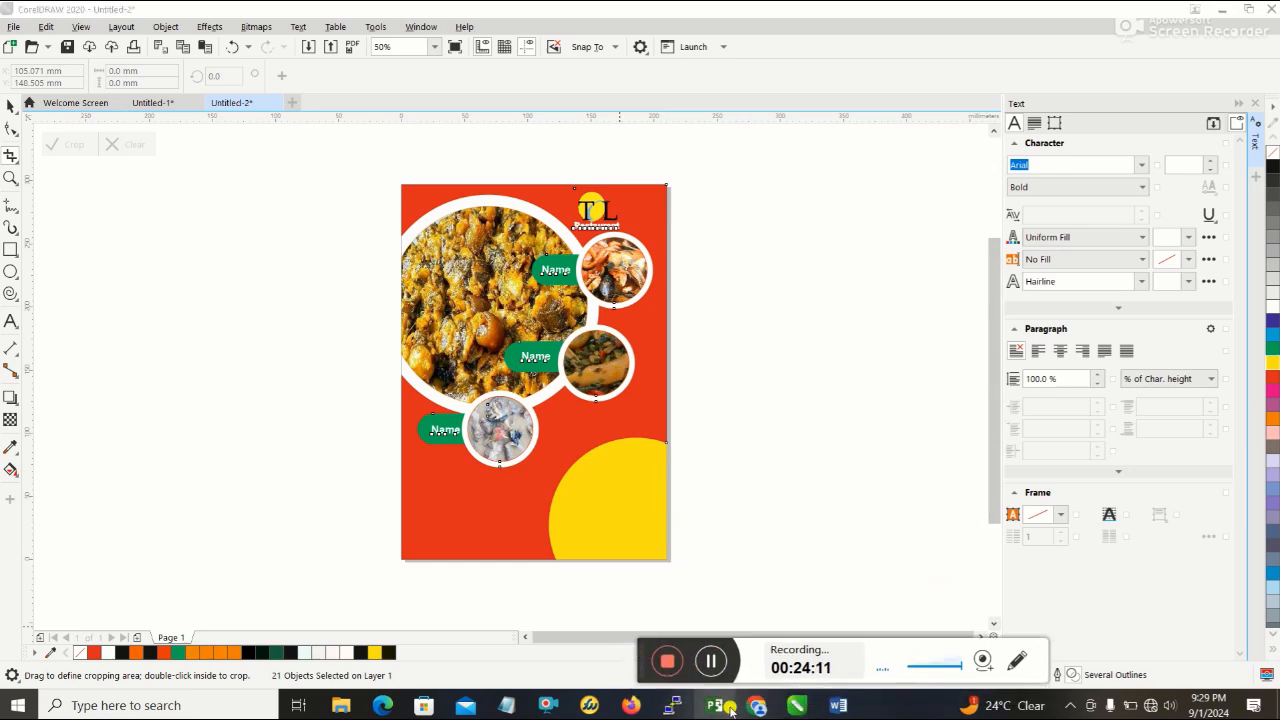
{"action": "left_click", "coordinate": [835, 706]}
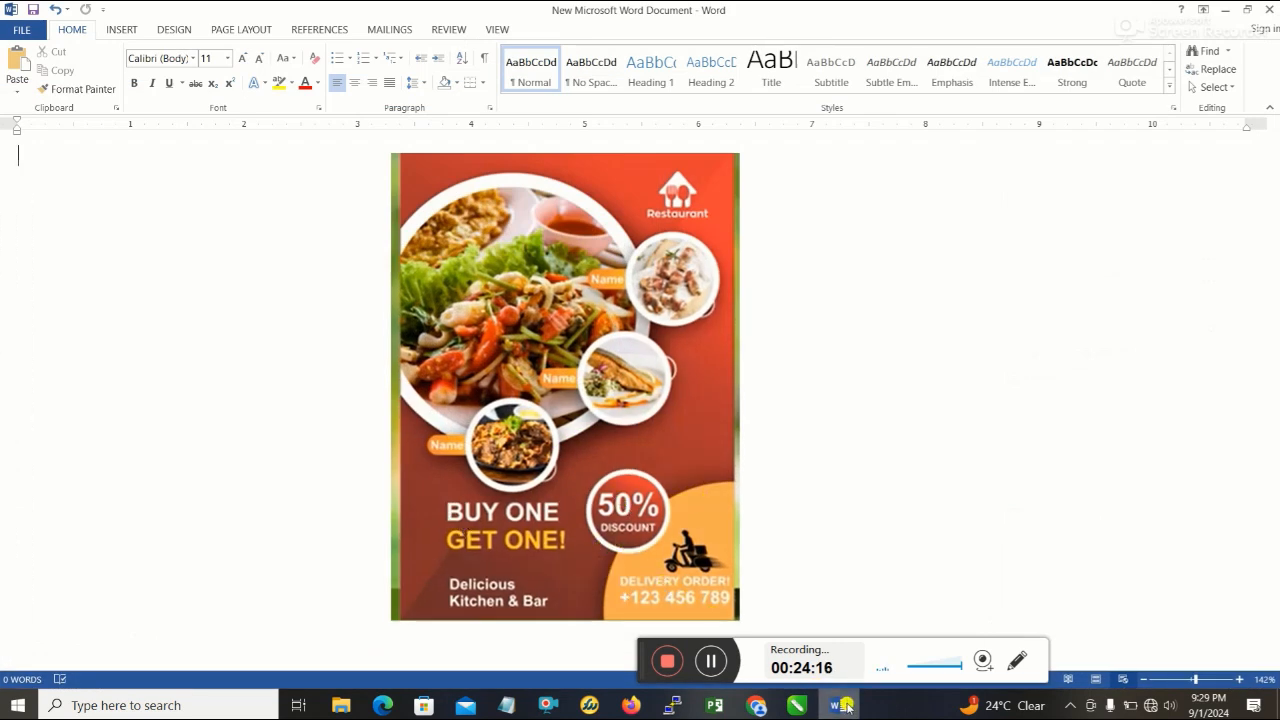
{"action": "left_click", "coordinate": [843, 706]}
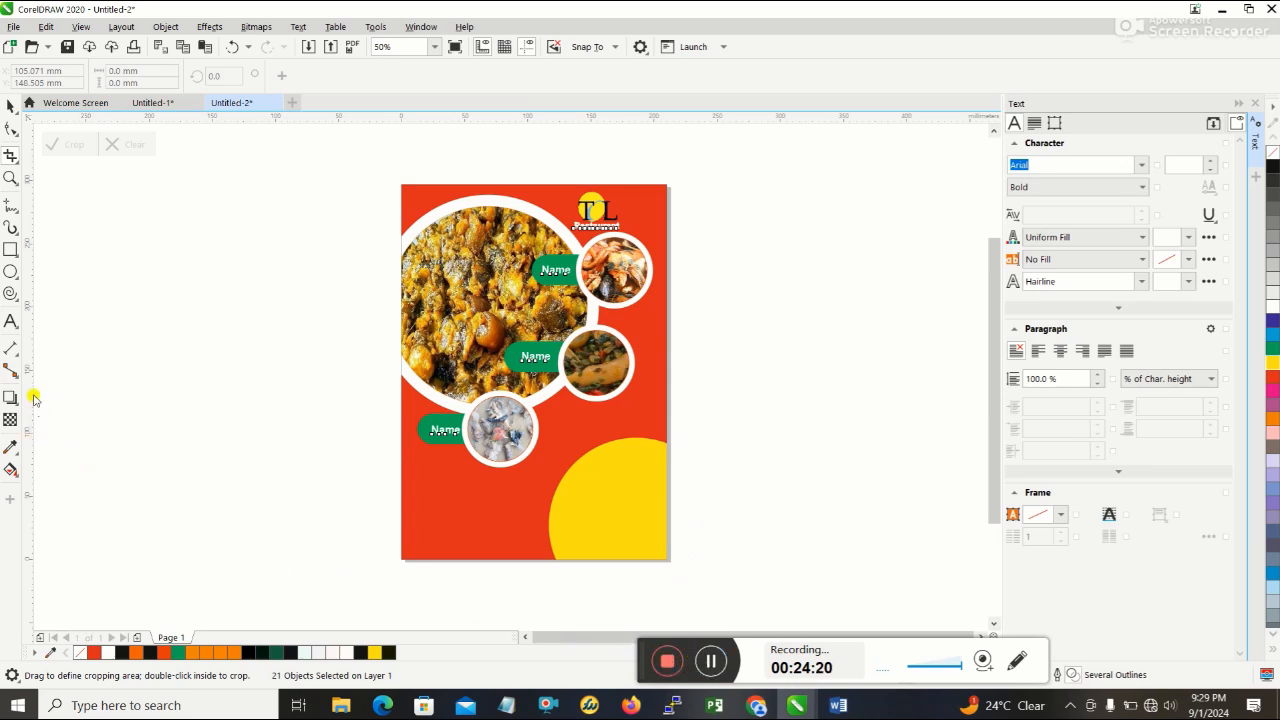
{"action": "left_click", "coordinate": [10, 272]}
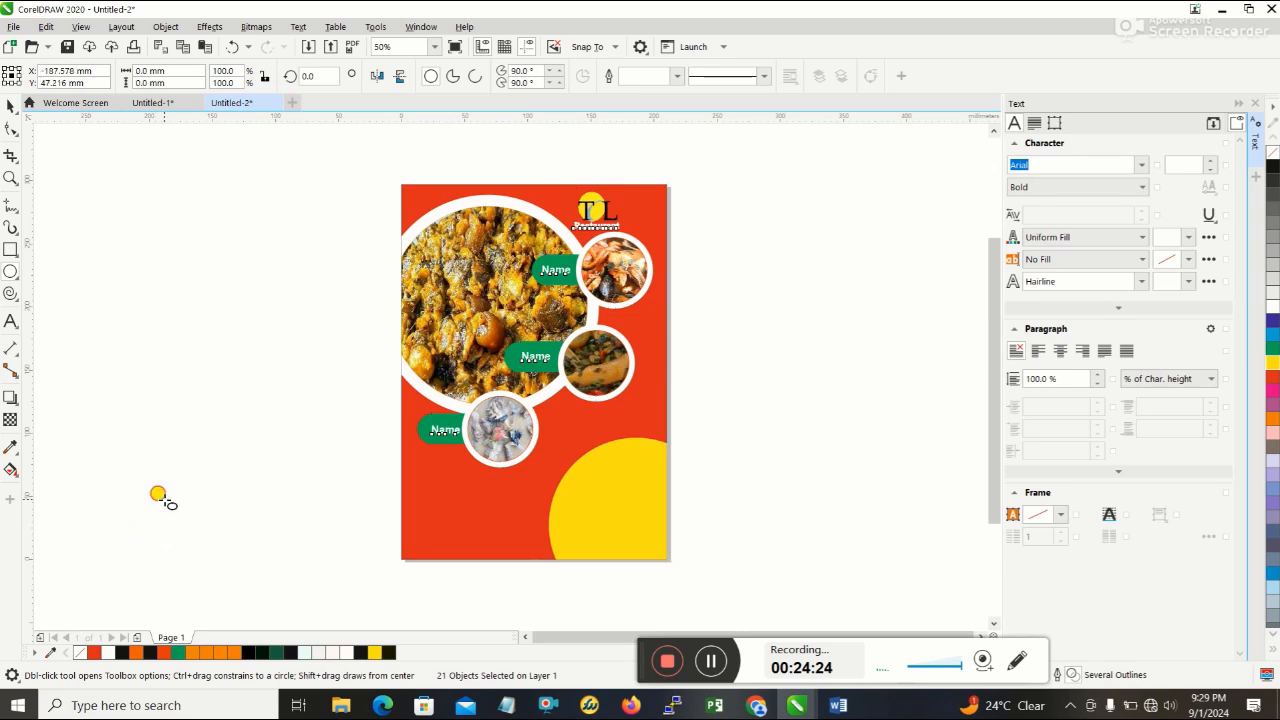
{"action": "left_click_drag", "start_coordinate": [163, 499], "coordinate": [229, 406]}
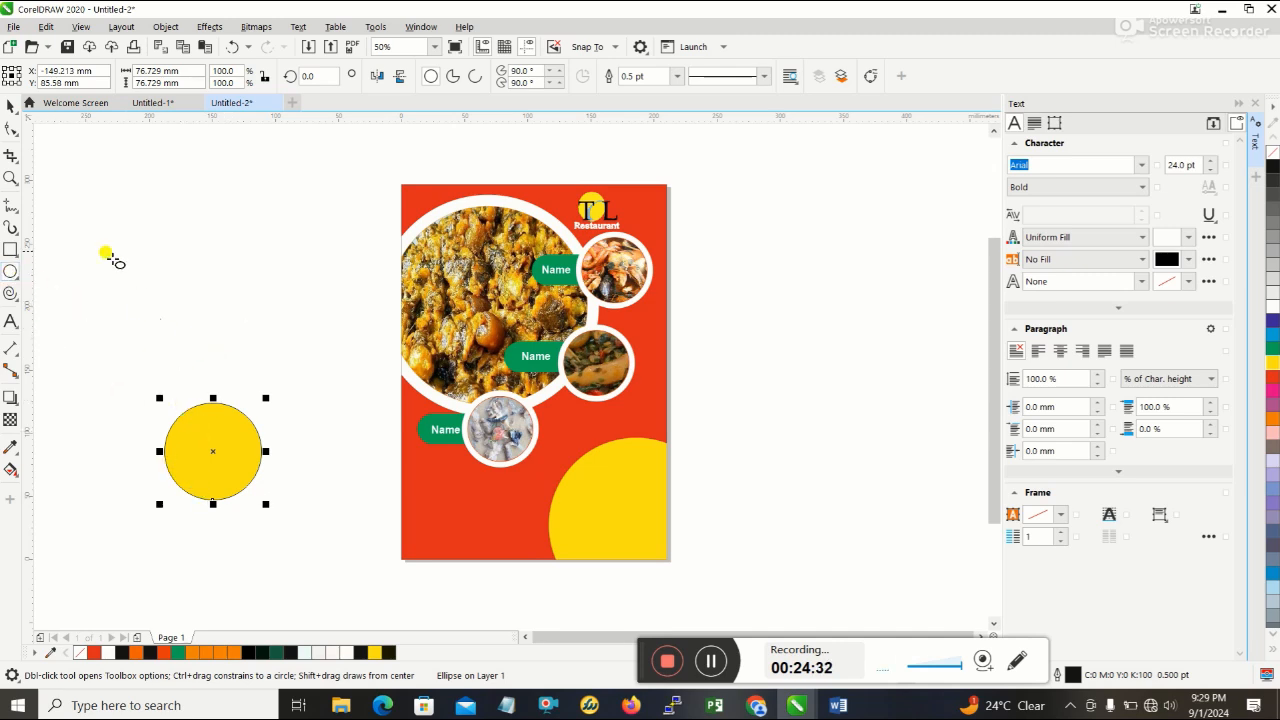
{"action": "left_click", "coordinate": [11, 106]}
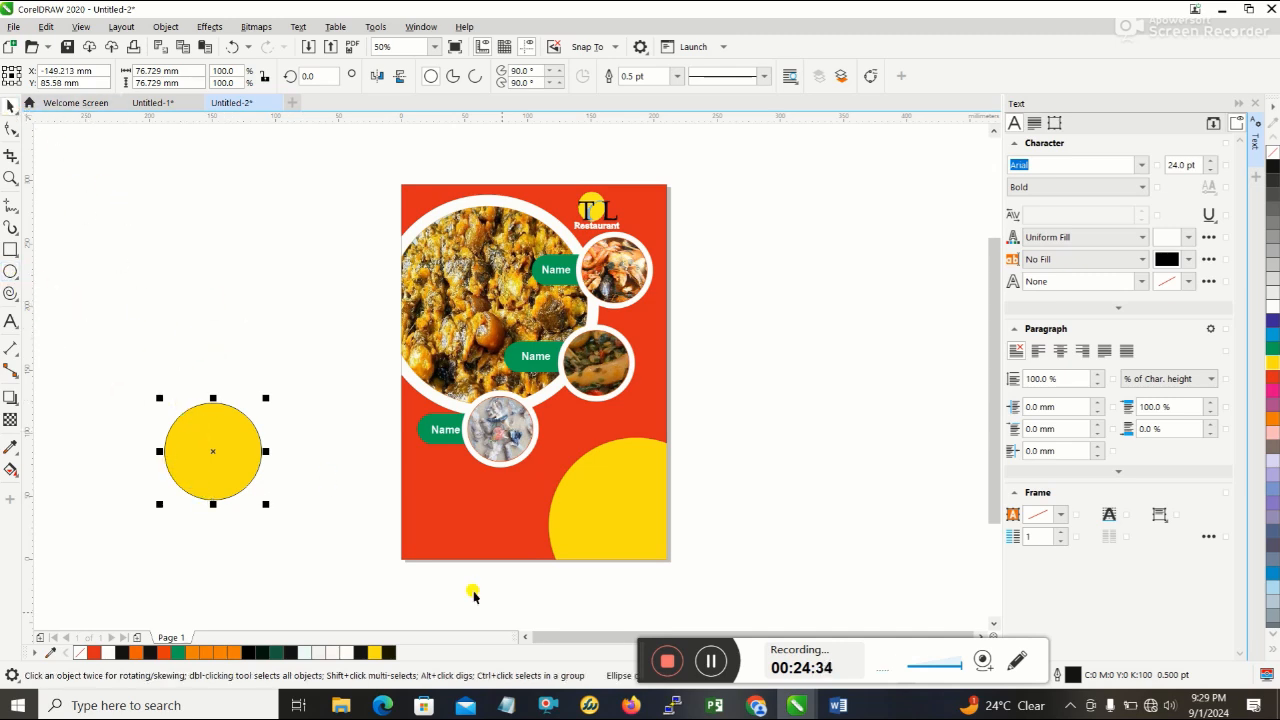
- Check the badge colour on the Word reference flyer and fill the new circle in CorelDRAW with red
{"action": "left_click", "coordinate": [840, 707]}
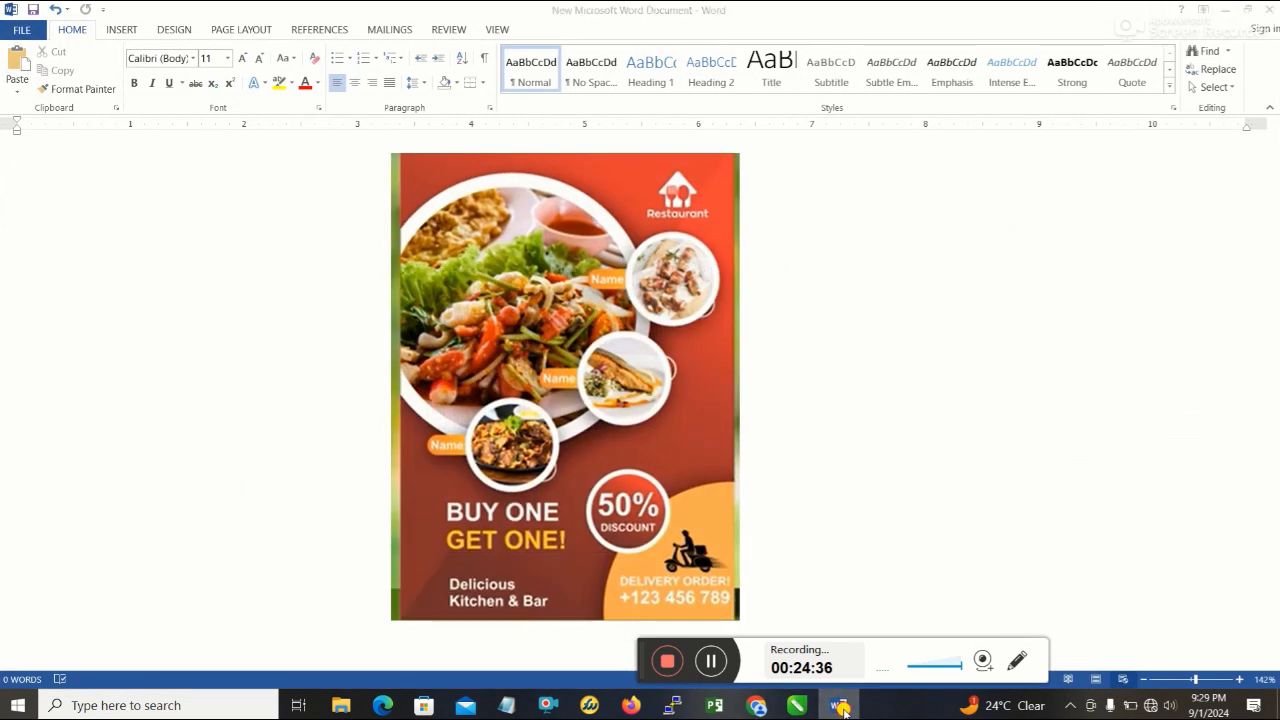
{"action": "left_click", "coordinate": [842, 708]}
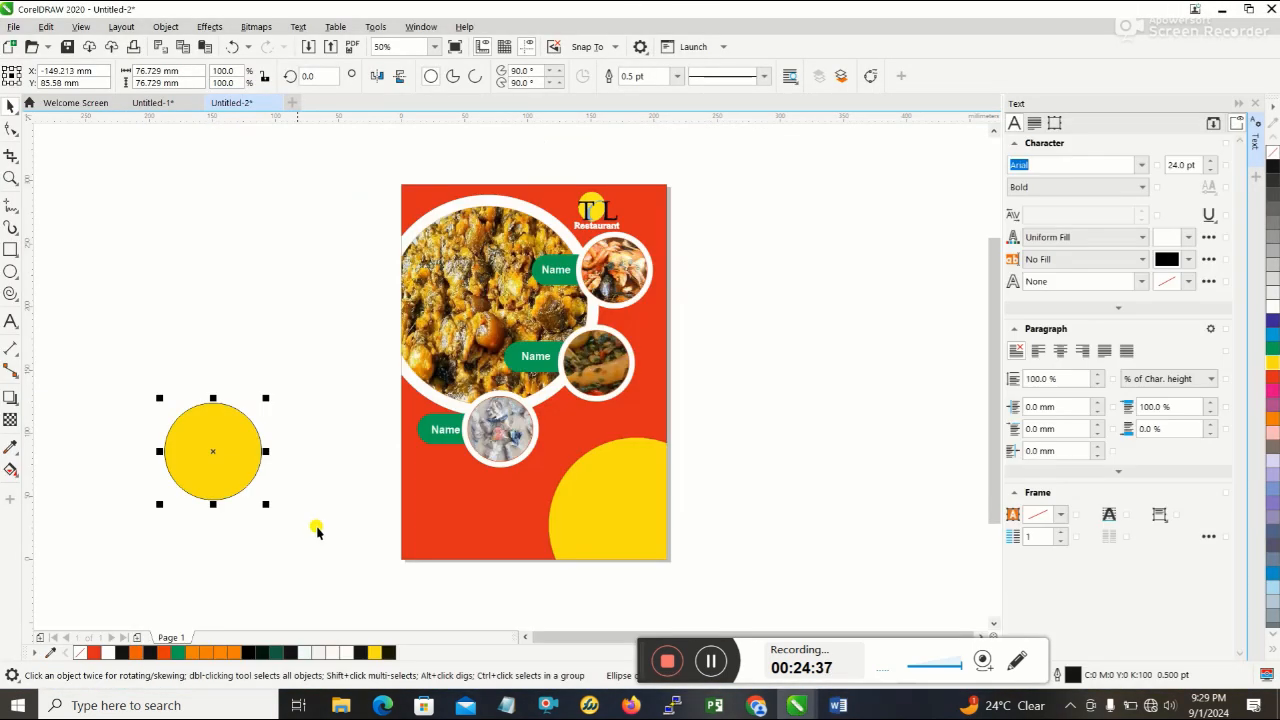
{"action": "left_click", "coordinate": [1272, 378]}
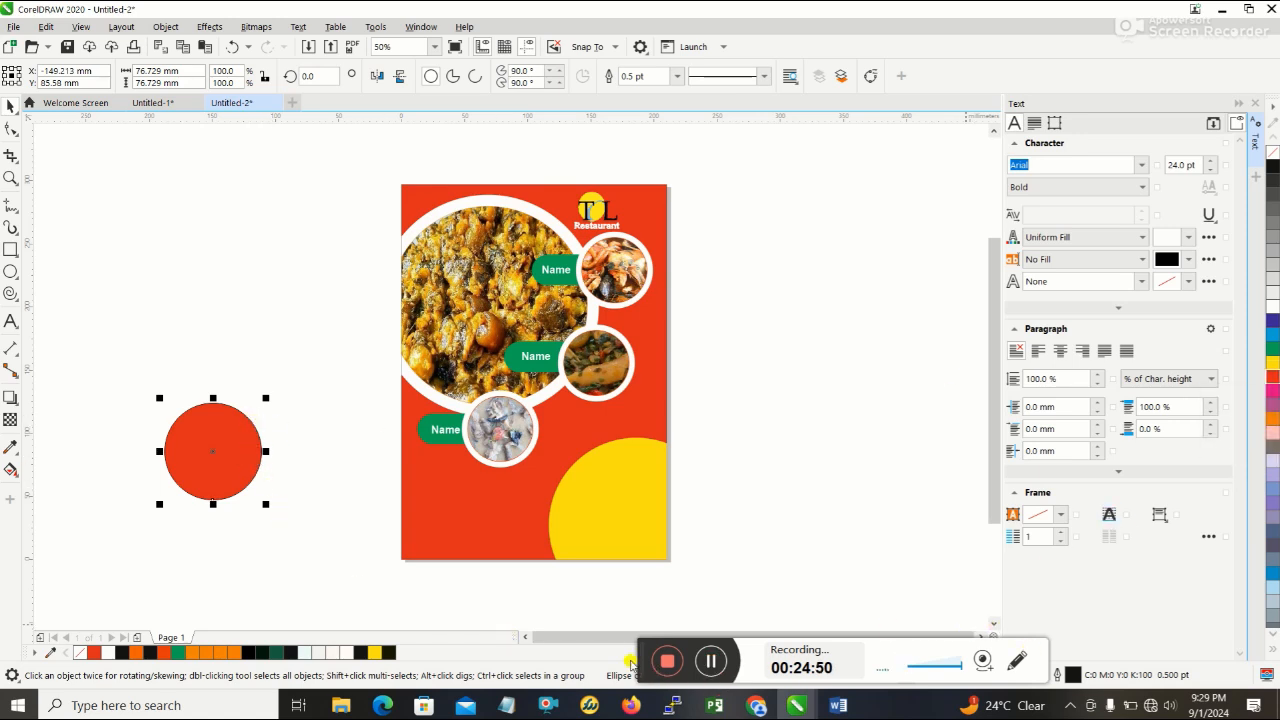
- Set the red circle's outline colour to C 0, M 100, Y 100, K 0 so it matches the fill
{"action": "left_click_drag", "start_coordinate": [637, 658], "coordinate": [677, 610]}
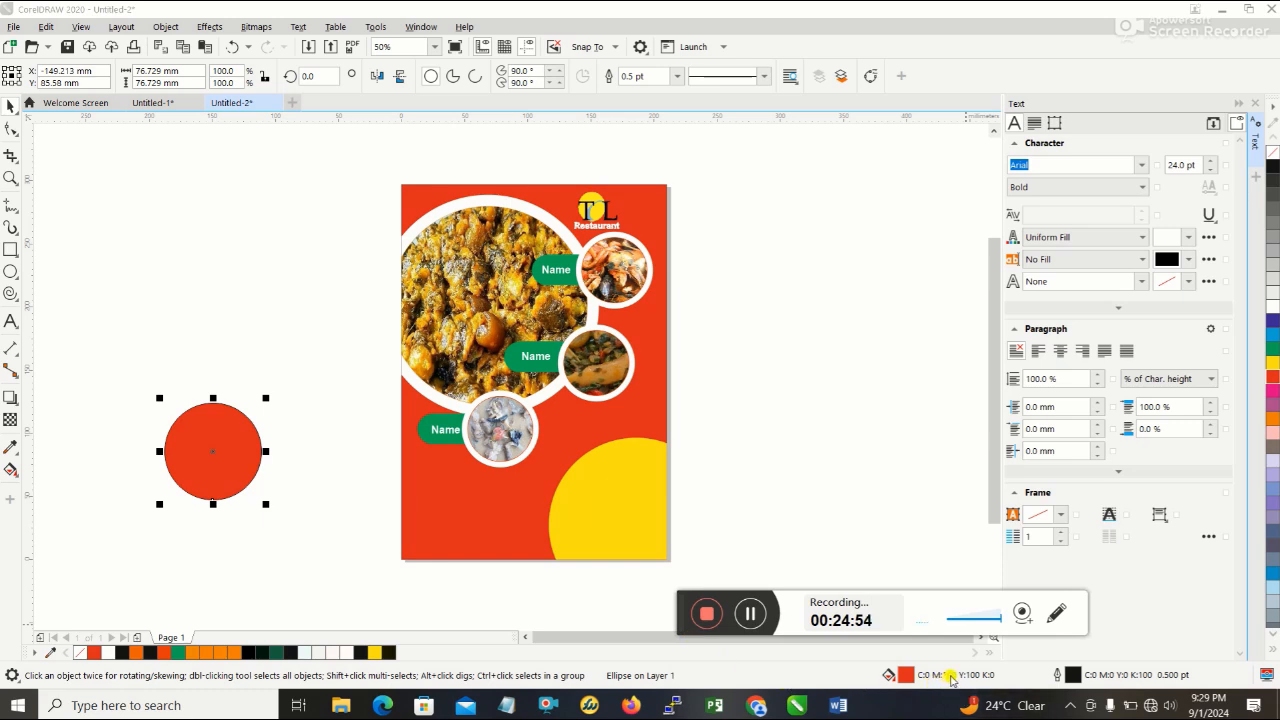
{"action": "double_click", "coordinate": [1157, 676]}
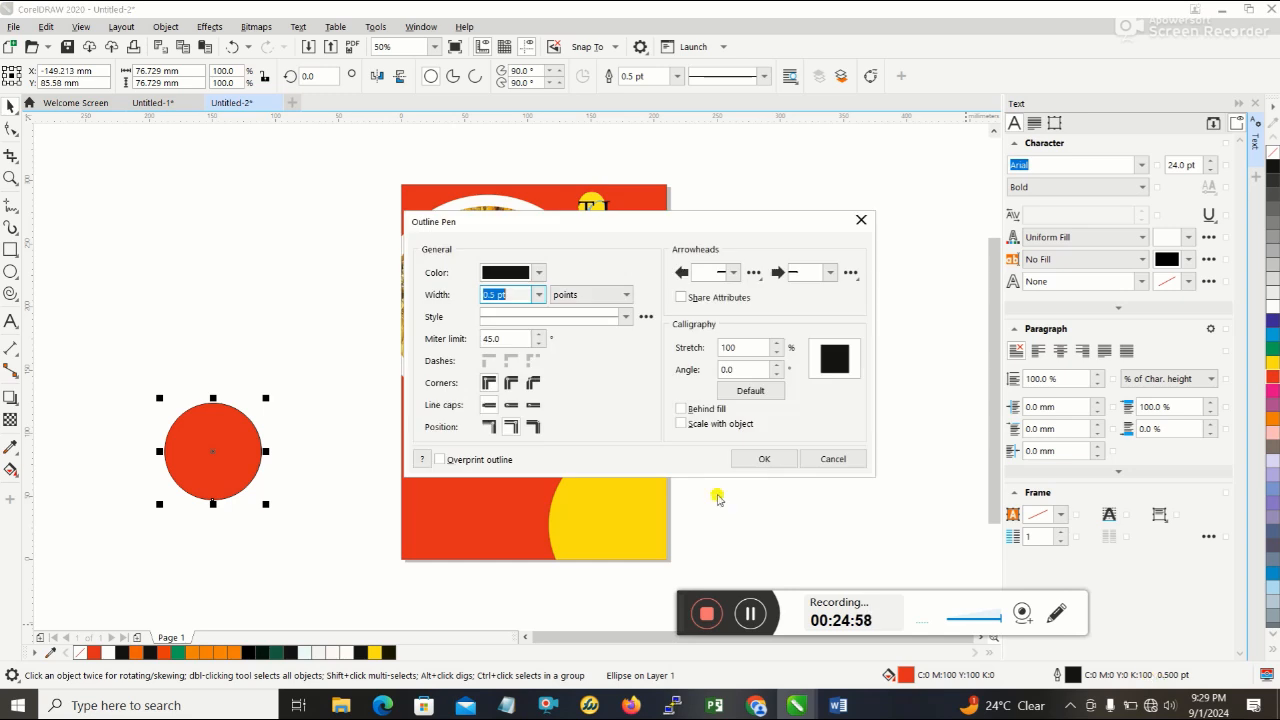
{"action": "left_click", "coordinate": [522, 270]}
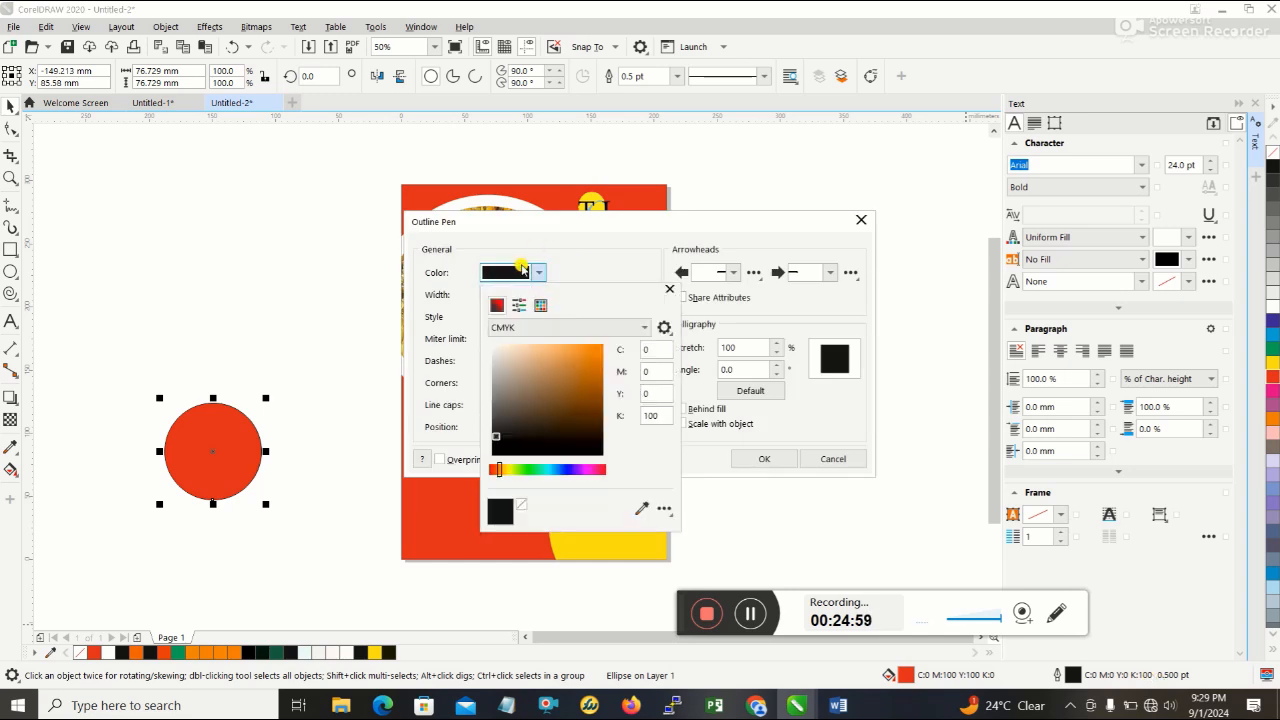
{"action": "left_click", "coordinate": [651, 371]}
{"action": "type", "text": "1"}
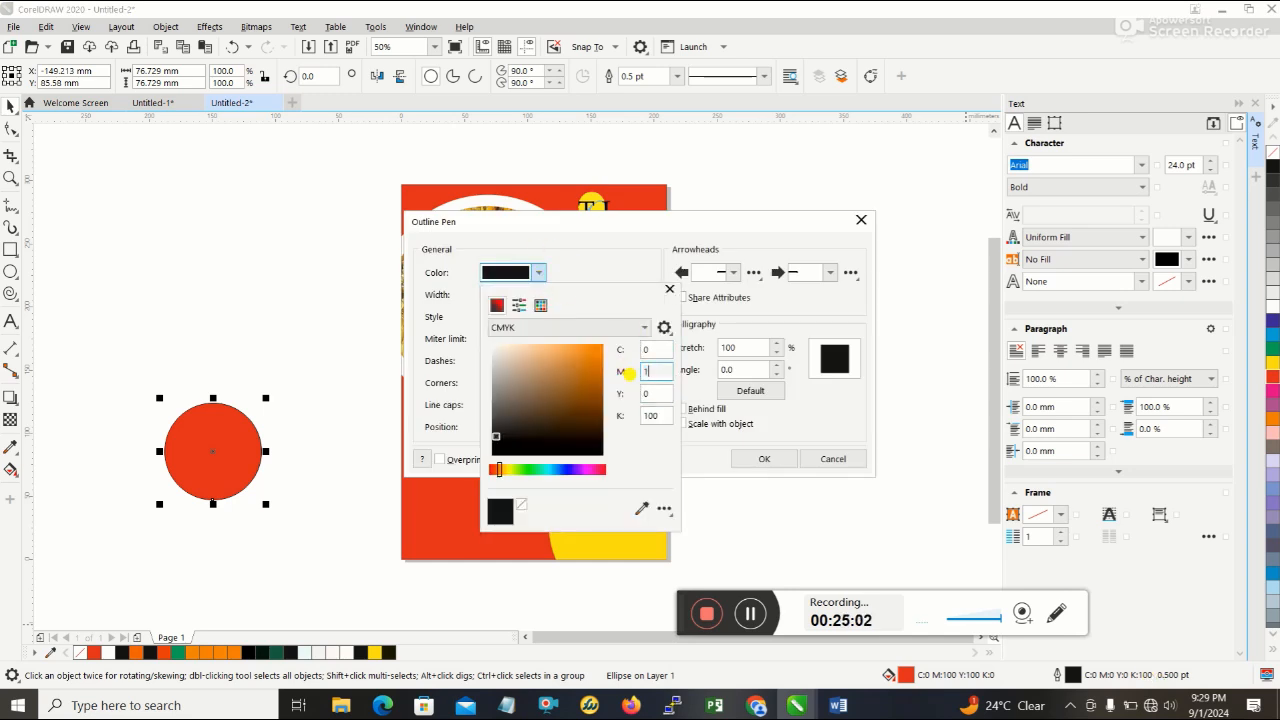
{"action": "type", "text": "00"}
{"action": "left_click", "coordinate": [630, 394]}
{"action": "type", "text": "10"}
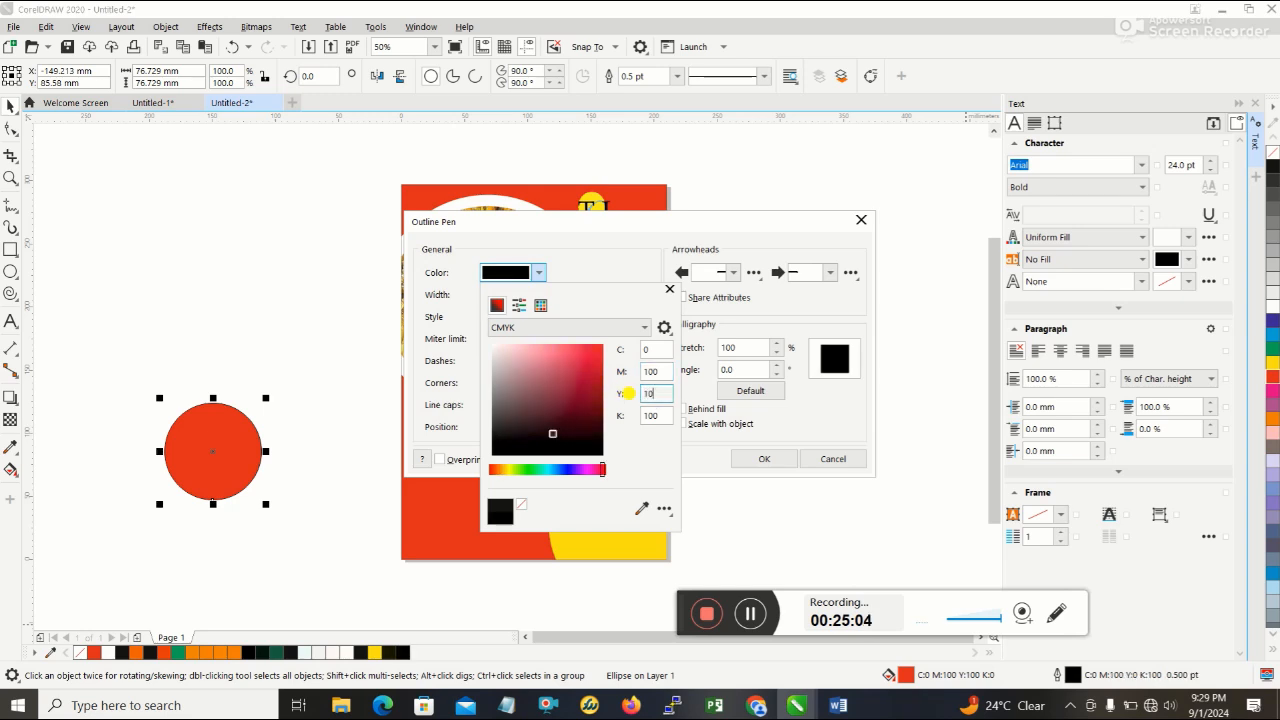
{"action": "type", "text": "0"}
{"action": "left_click_drag", "start_coordinate": [657, 416], "coordinate": [604, 419]}
{"action": "type", "text": "0"}
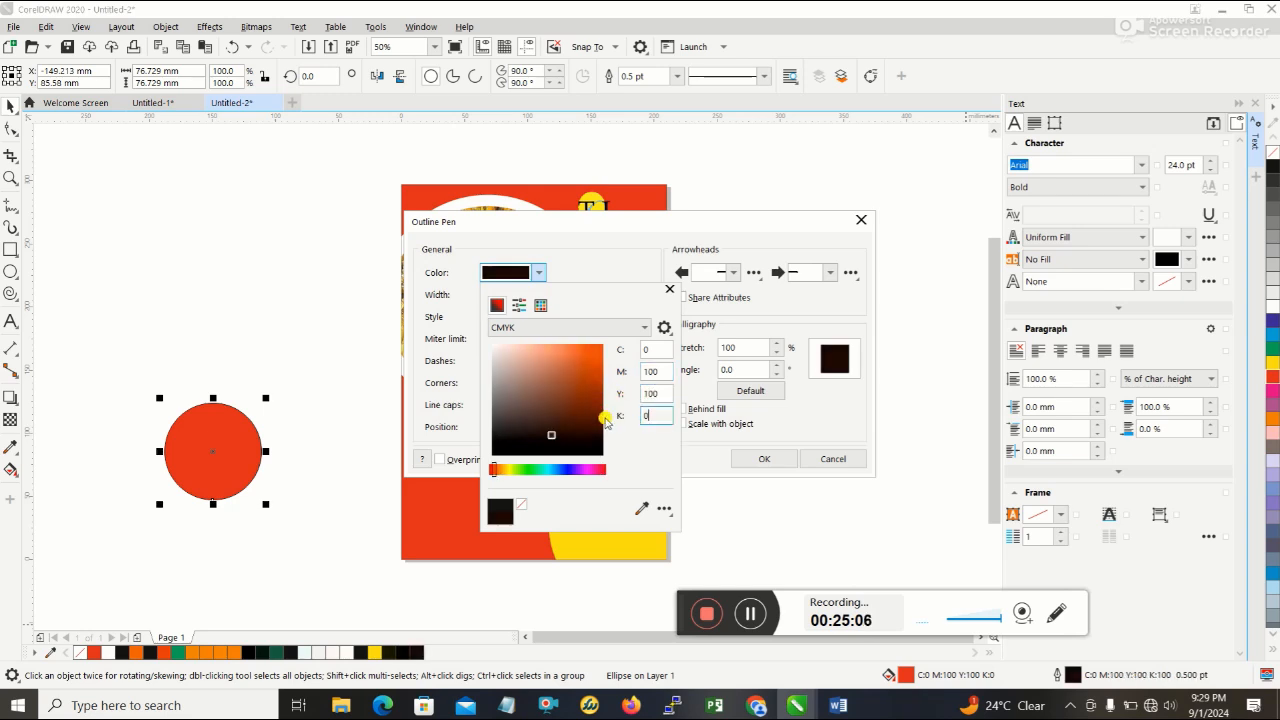
{"action": "left_click", "coordinate": [757, 458]}
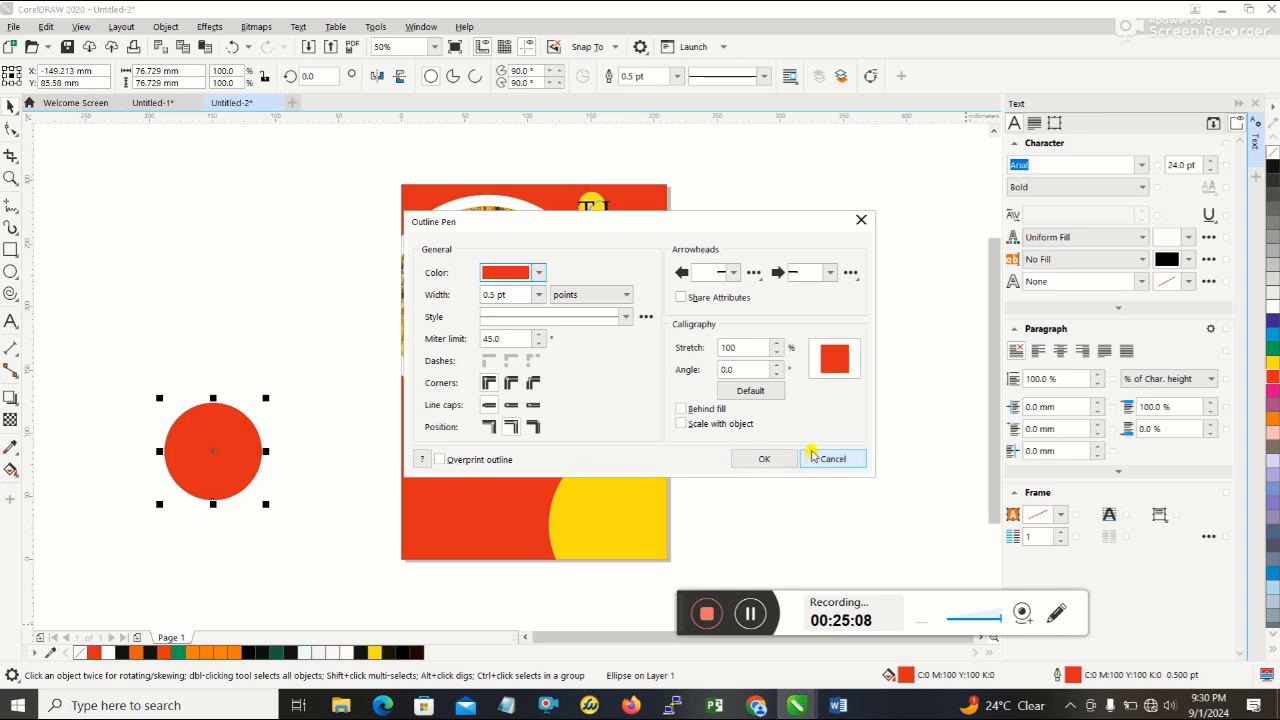
{"action": "left_click", "coordinate": [770, 458]}
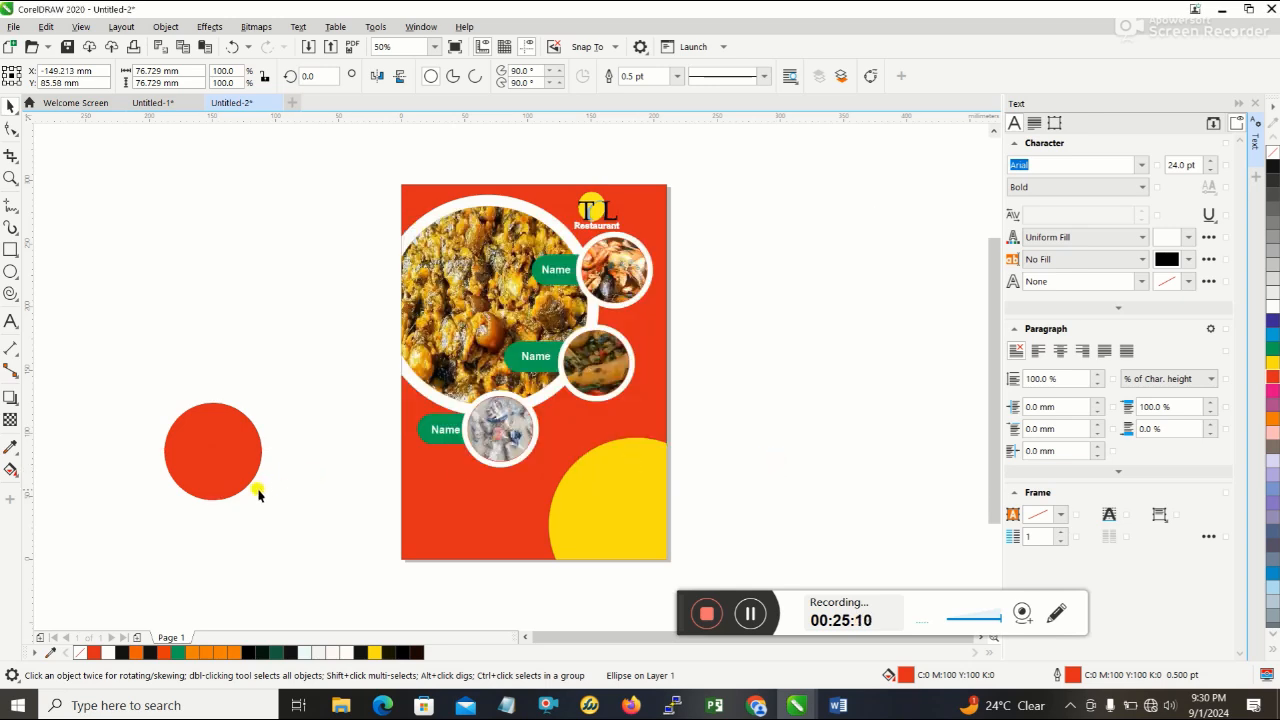
- Duplicate the red circle, scale the copy down to about 65 mm in diameter, and centre it on the original circle
{"action": "left_click", "coordinate": [222, 441]}
{"action": "left_click", "coordinate": [234, 437]}
{"action": "left_click_drag", "start_coordinate": [234, 444], "coordinate": [268, 492]}
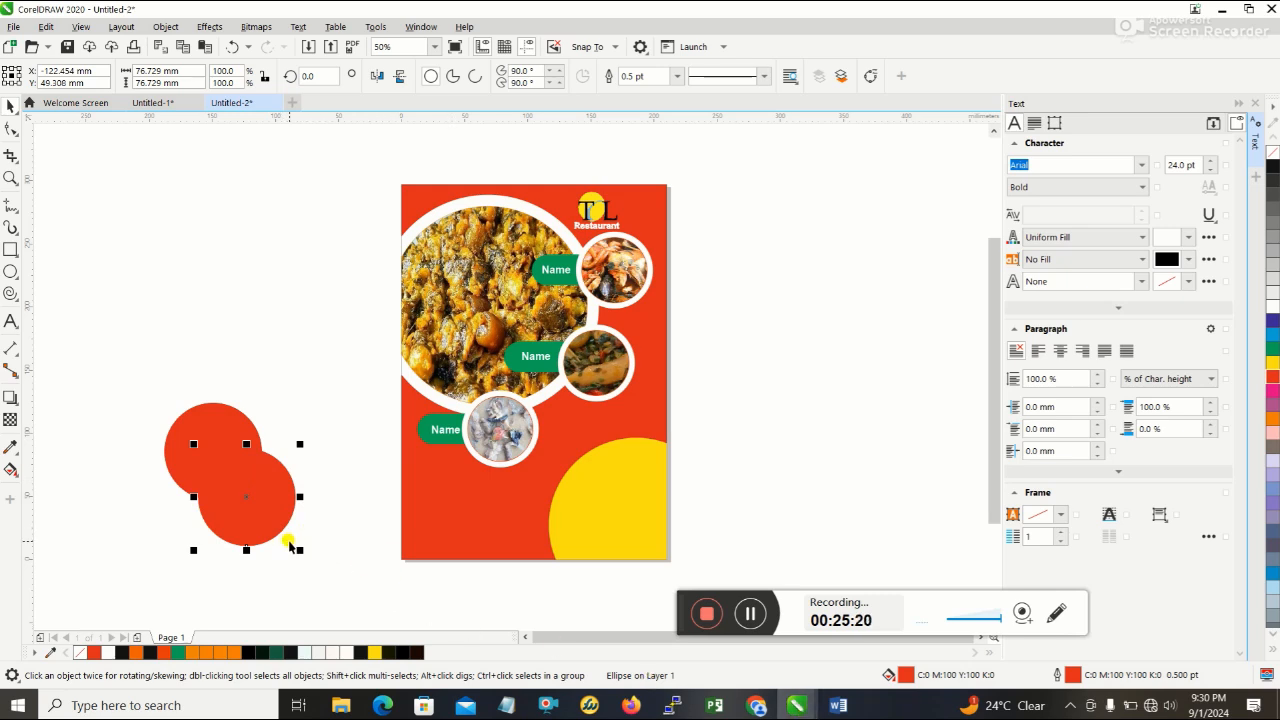
{"action": "left_click_drag", "start_coordinate": [297, 553], "coordinate": [285, 535]}
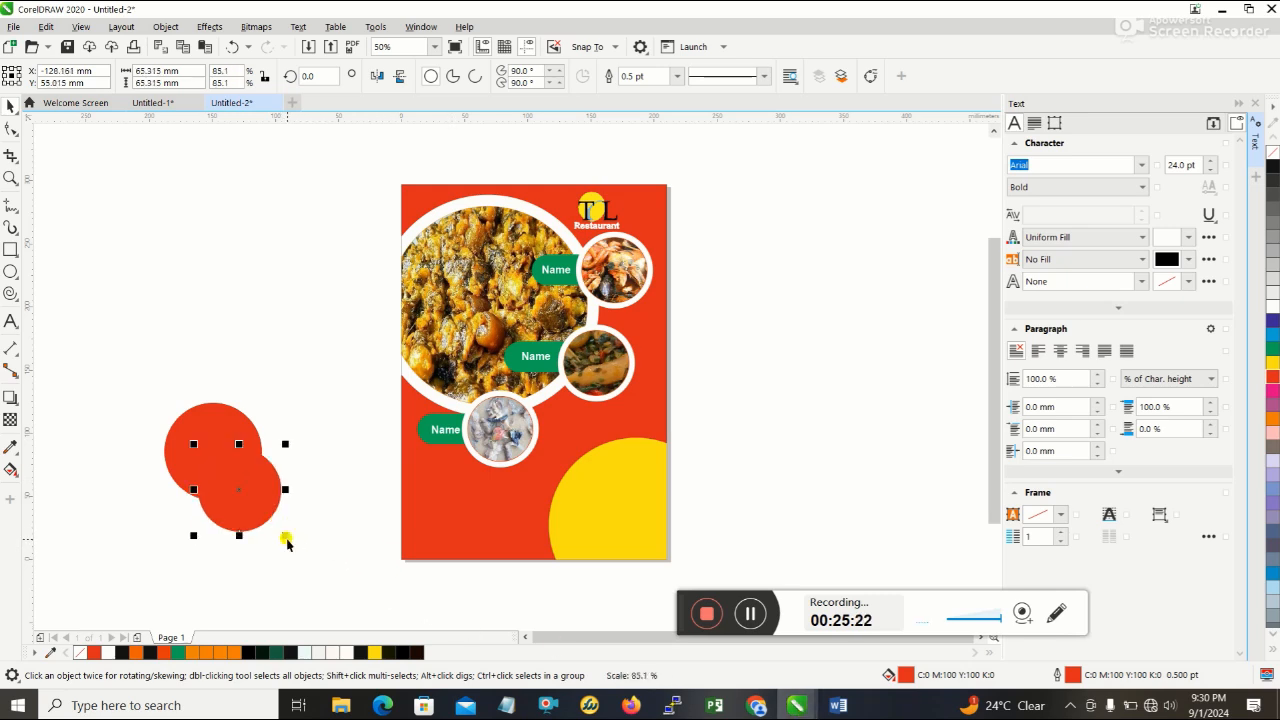
{"action": "left_click", "coordinate": [240, 492]}
{"action": "left_click_drag", "start_coordinate": [238, 487], "coordinate": [210, 452]}
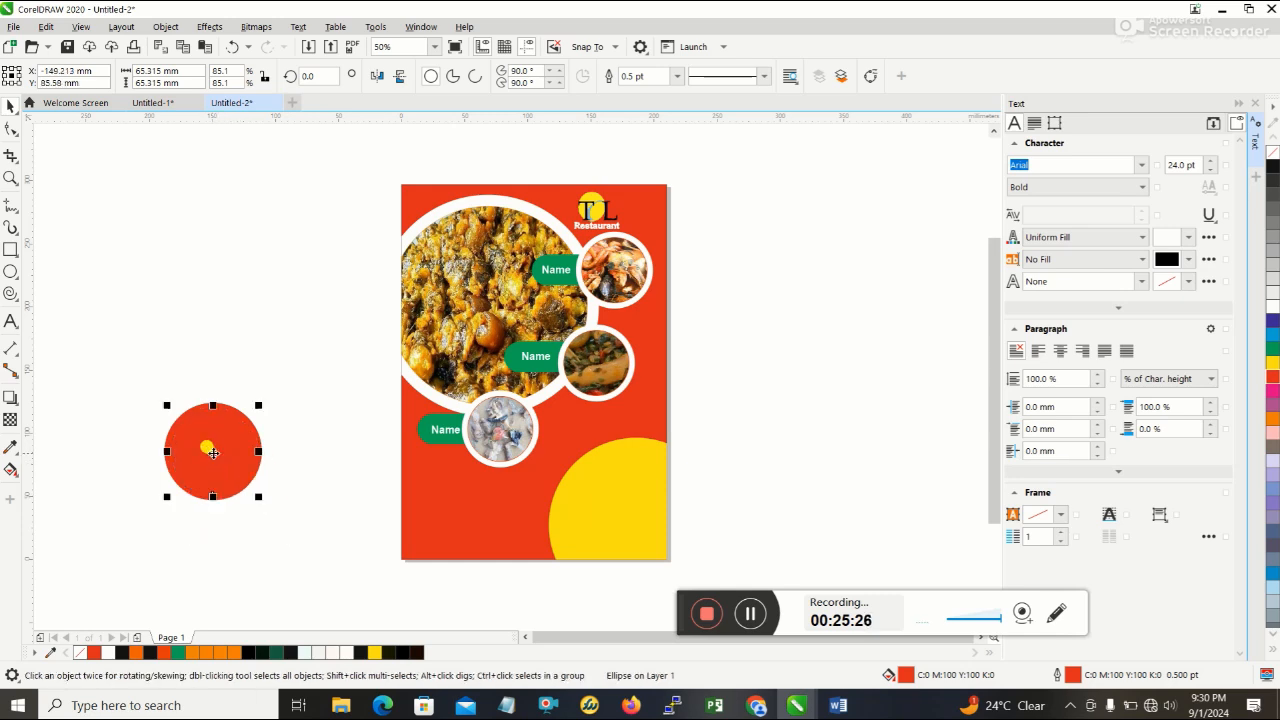
- Switch to Word to check the discount badge's ring on the reference flyer, and return to CorelDRAW
{"action": "left_click", "coordinate": [320, 514]}
{"action": "left_click", "coordinate": [221, 440]}
{"action": "left_click", "coordinate": [838, 706]}
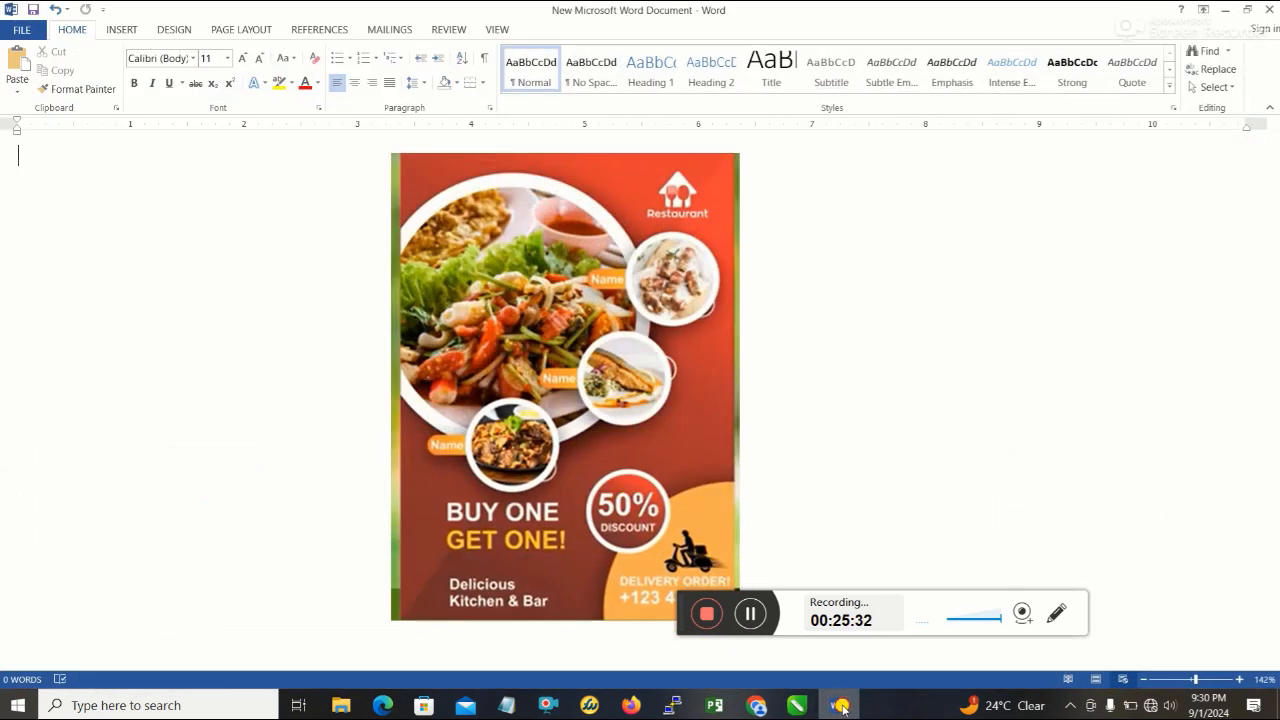
{"action": "left_click", "coordinate": [841, 707]}
{"action": "left_click", "coordinate": [421, 556]}
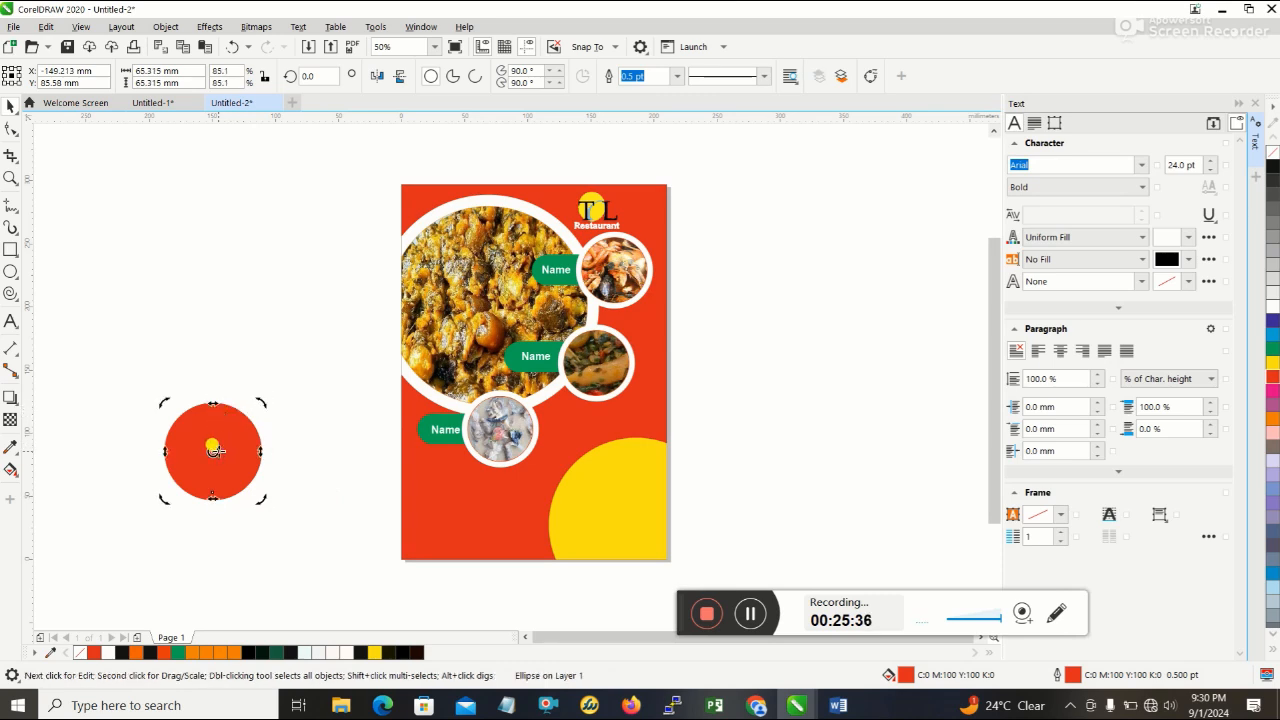
- Move the smaller red circle off the larger one and fill the larger circle with white
{"action": "left_click_drag", "start_coordinate": [226, 443], "coordinate": [219, 456]}
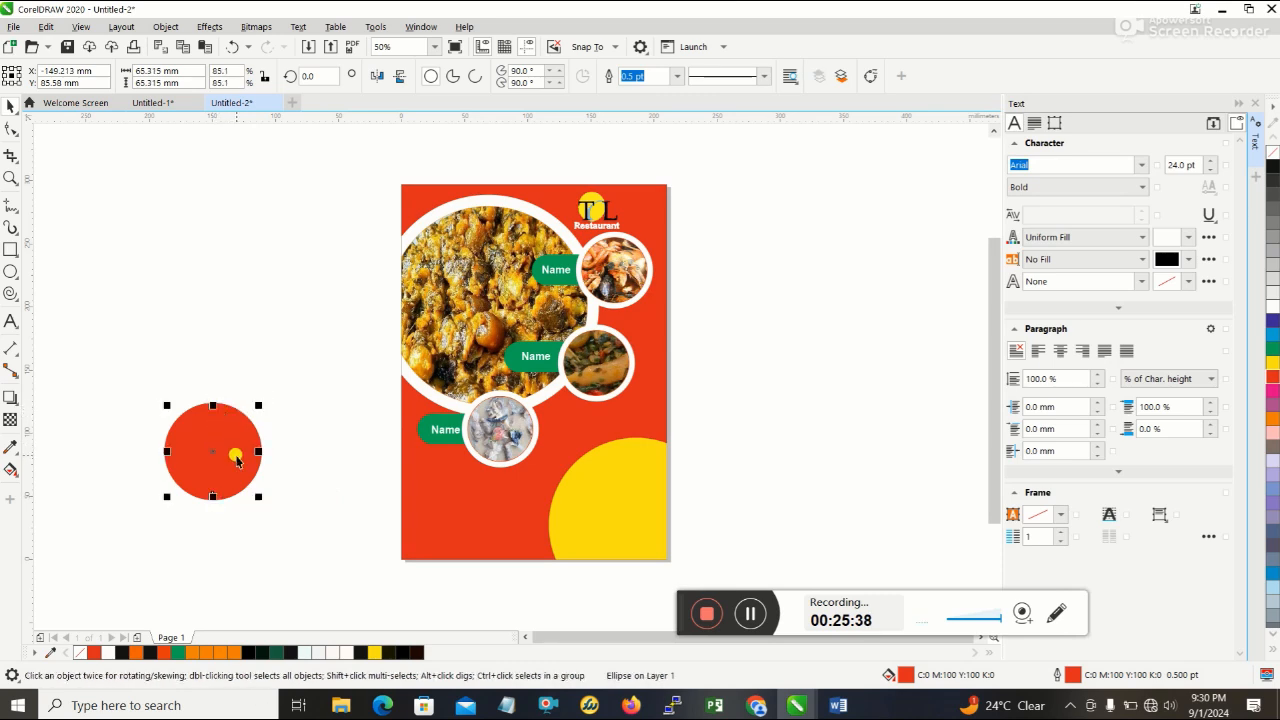
{"action": "left_click", "coordinate": [300, 457]}
{"action": "left_click", "coordinate": [220, 451]}
{"action": "left_click_drag", "start_coordinate": [220, 451], "coordinate": [256, 363]}
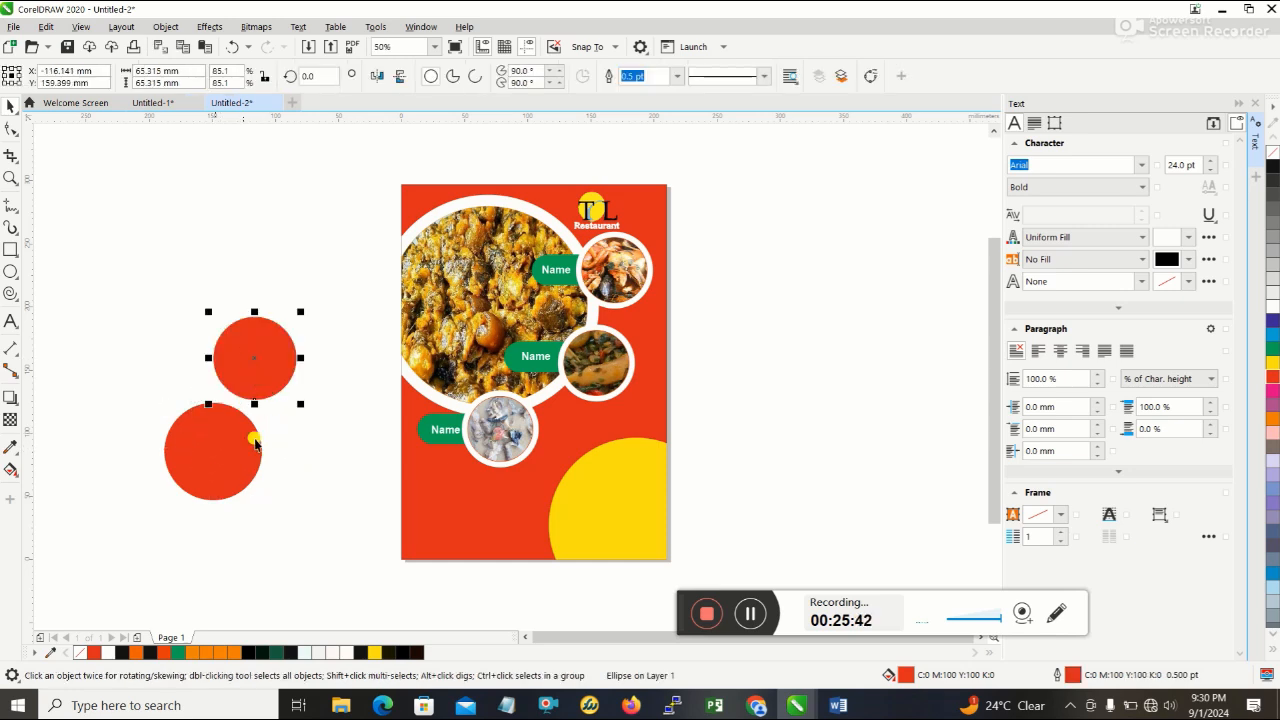
{"action": "left_click", "coordinate": [207, 456]}
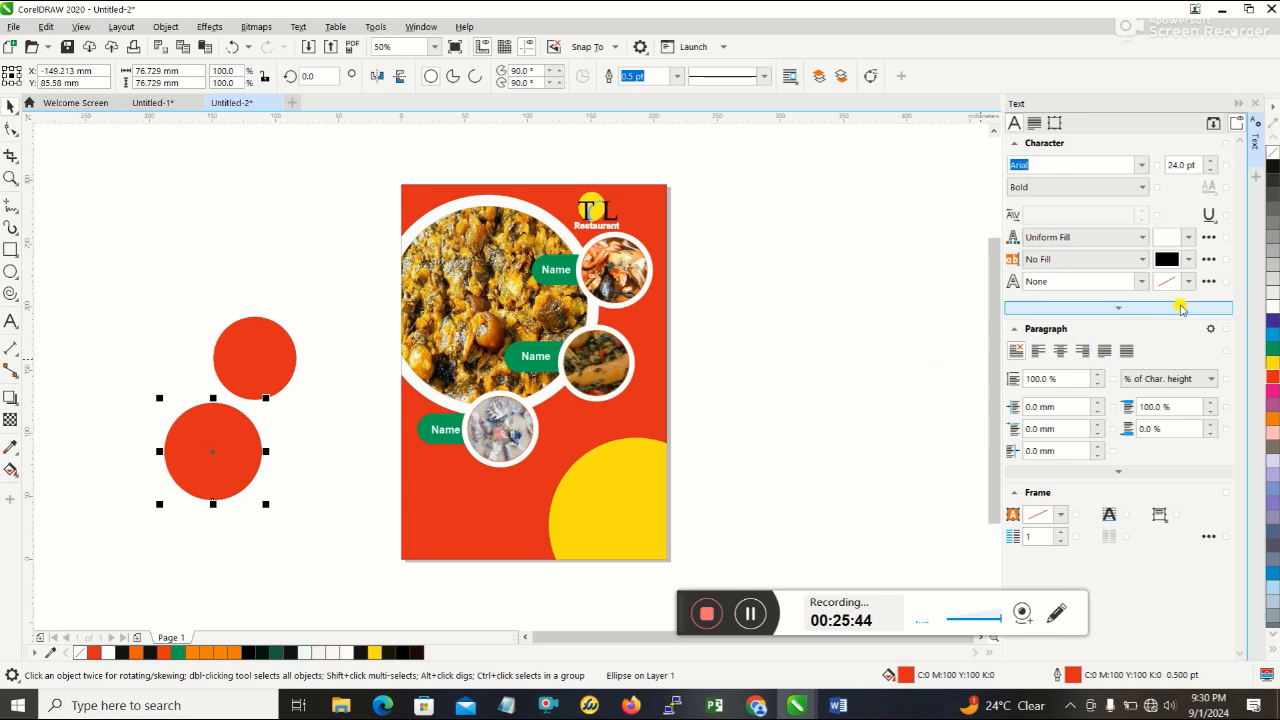
{"action": "left_click", "coordinate": [1270, 311]}
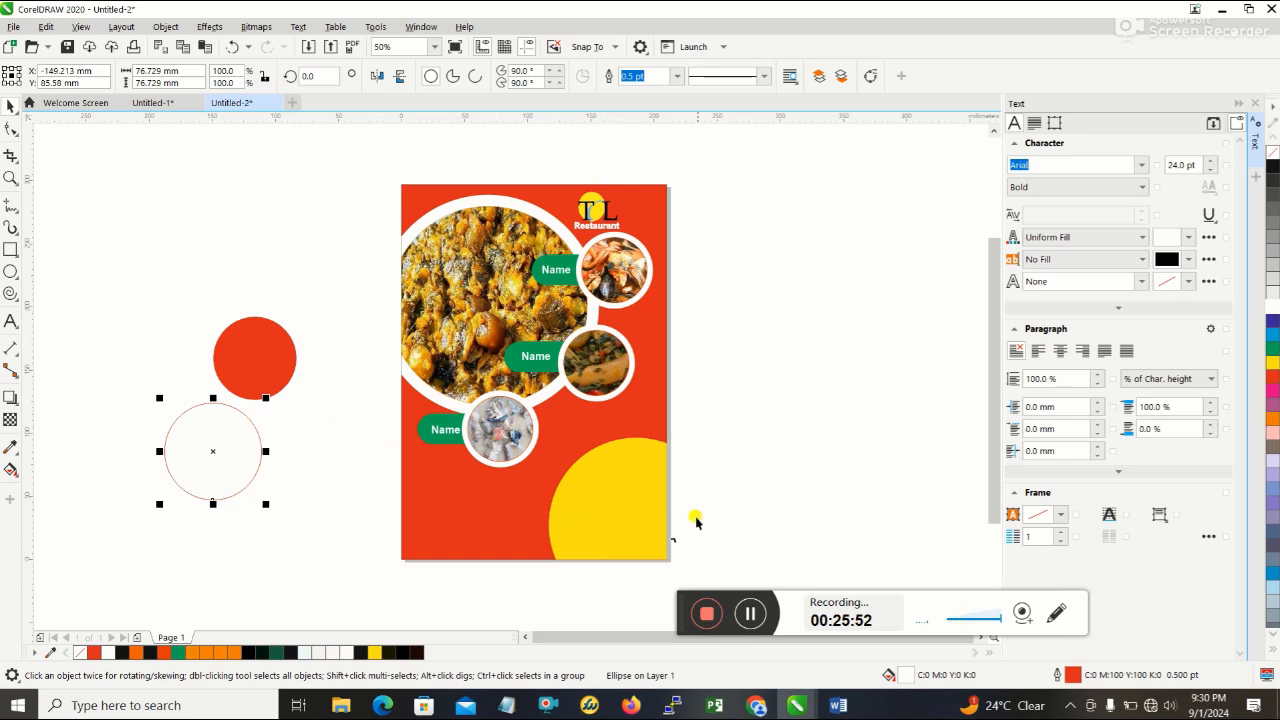
- Set the larger circle's outline colour to white with C 0, M 0, Y 0, K 0
{"action": "double_click", "coordinate": [1137, 680]}
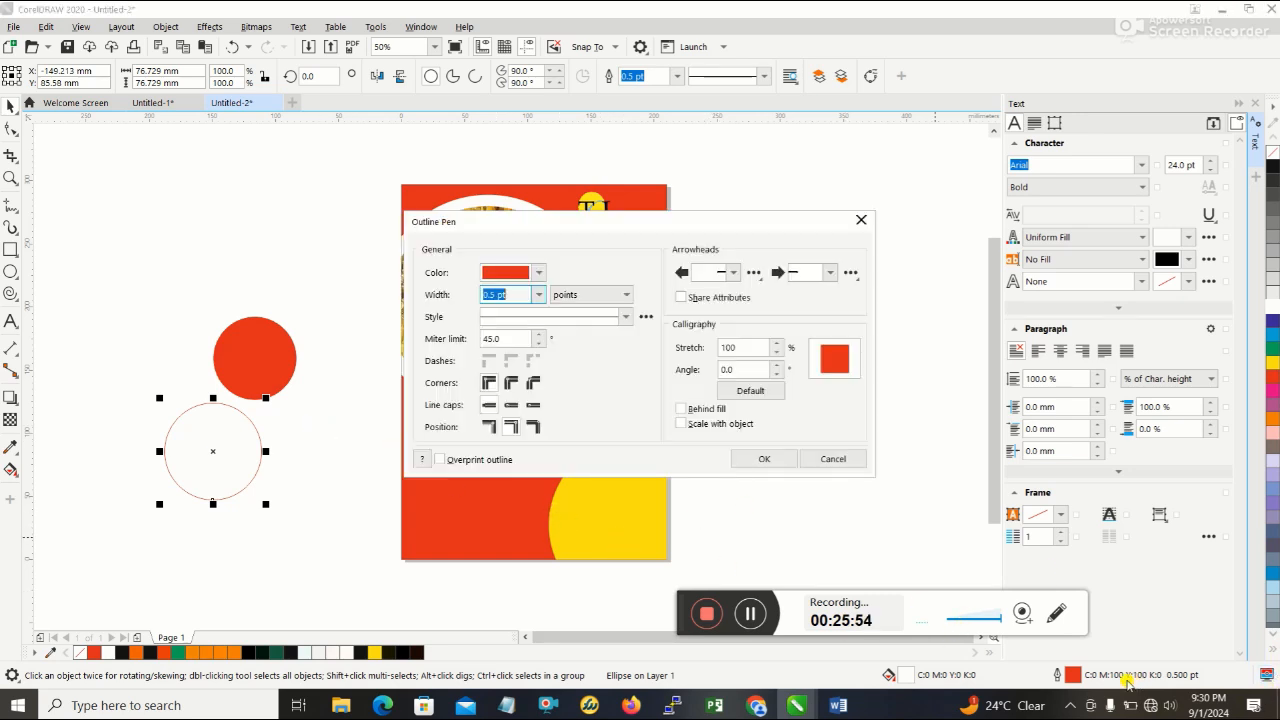
{"action": "left_click", "coordinate": [533, 272]}
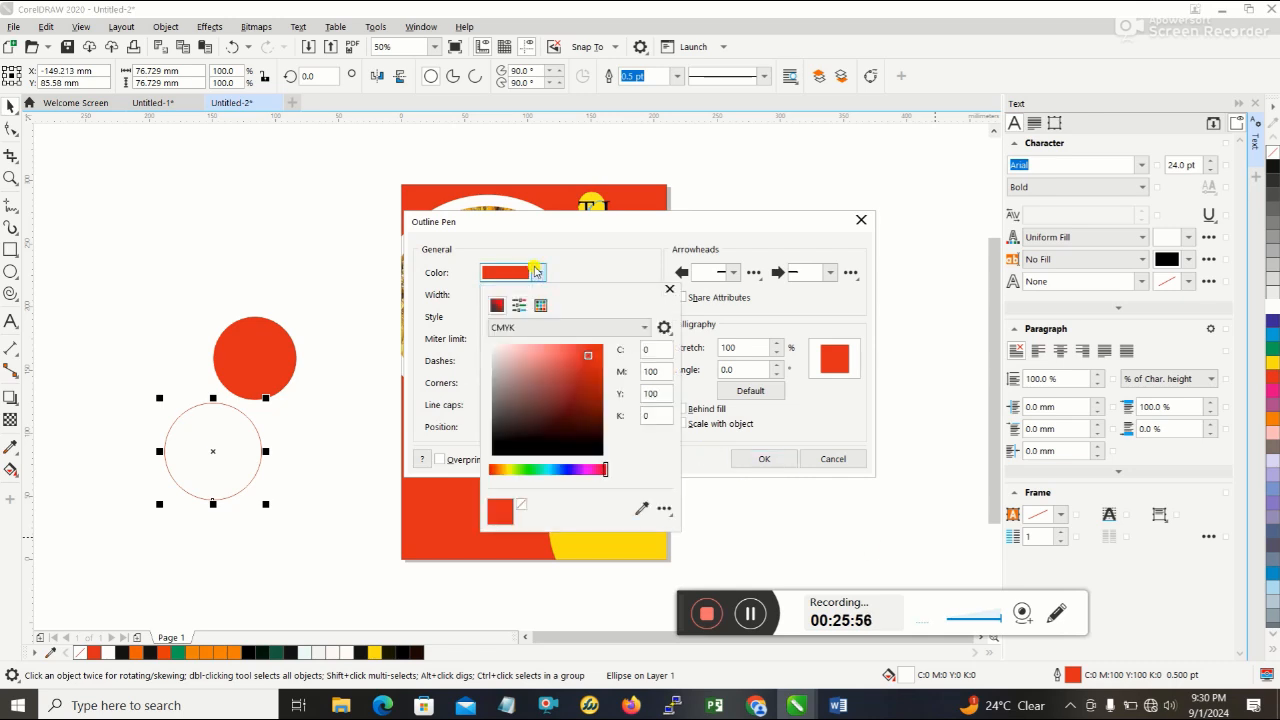
{"action": "left_click", "coordinate": [535, 271]}
{"action": "left_click", "coordinate": [535, 271]}
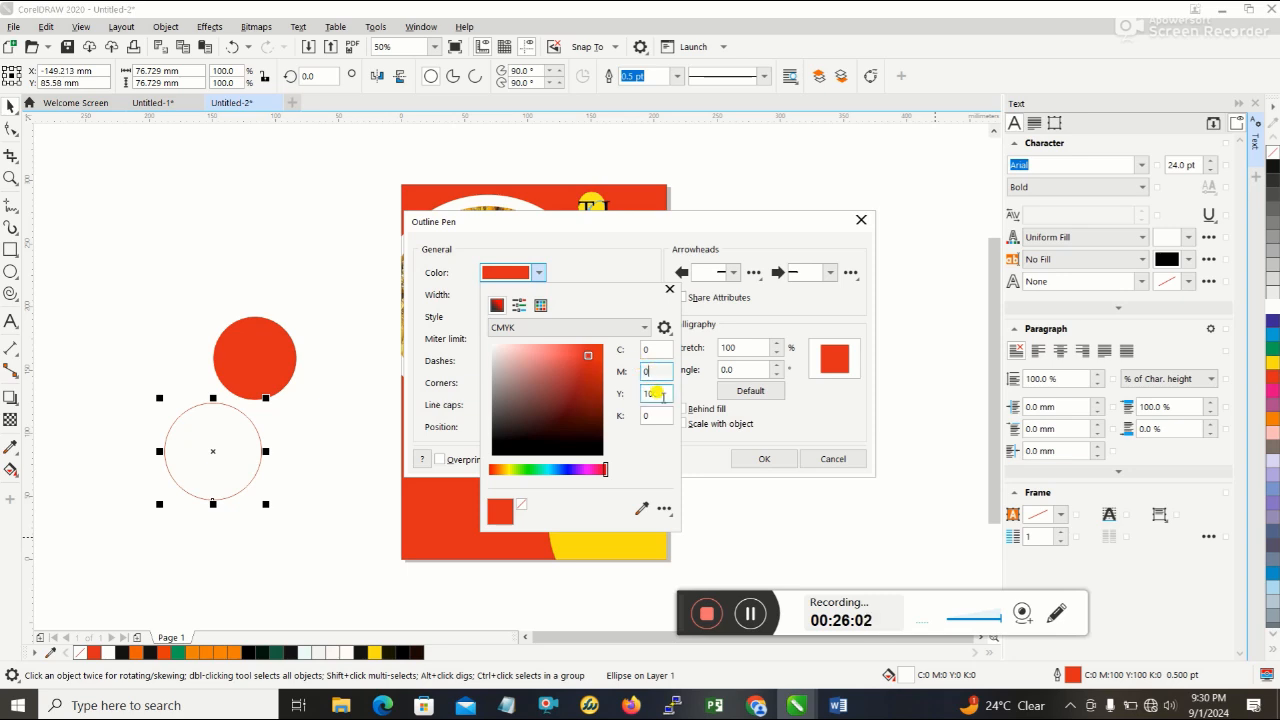
{"action": "type", "text": "0"}
{"action": "left_click", "coordinate": [657, 394]}
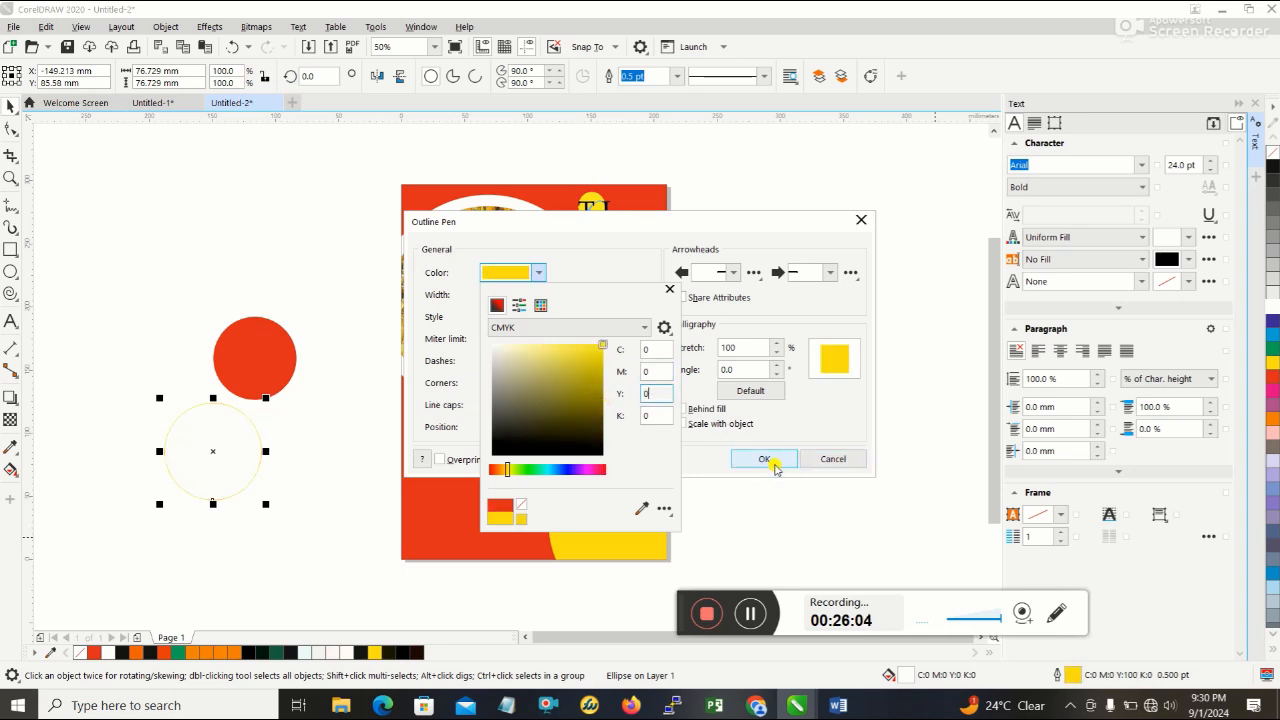
{"action": "left_click", "coordinate": [768, 460]}
{"action": "left_click", "coordinate": [766, 460]}
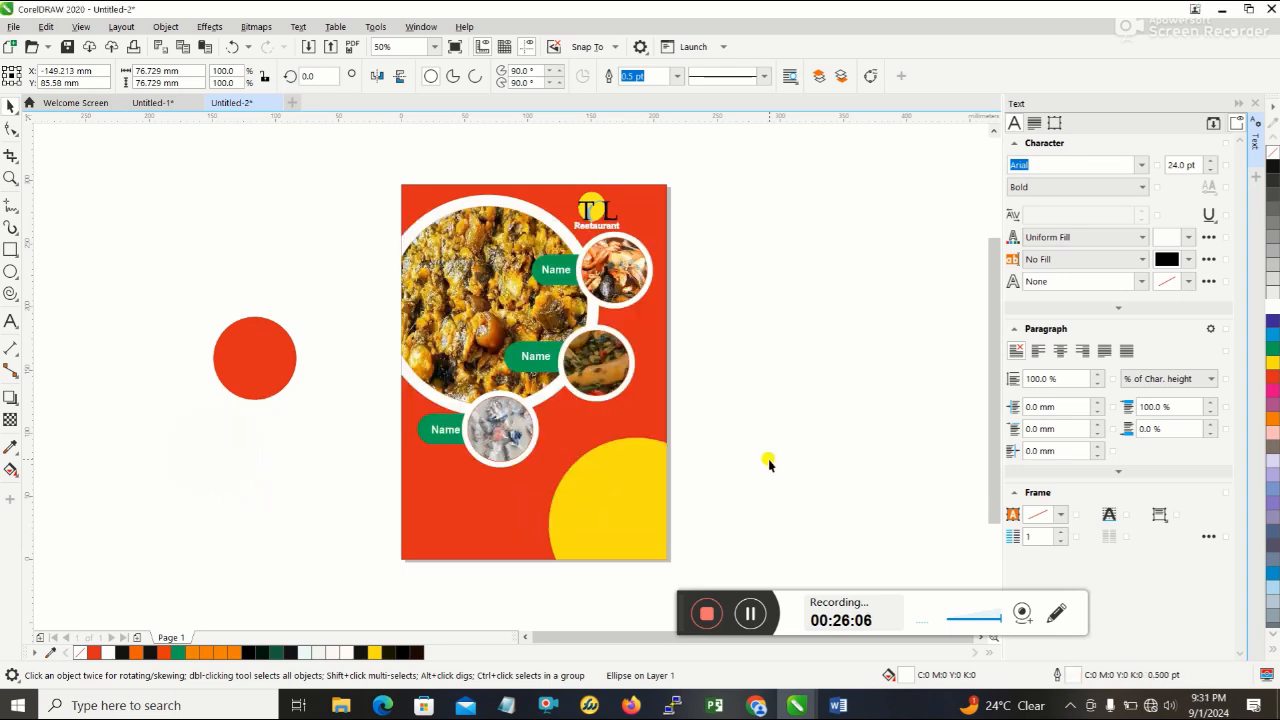
- Move the smaller red circle back onto the white circle
{"action": "left_click", "coordinate": [259, 443]}
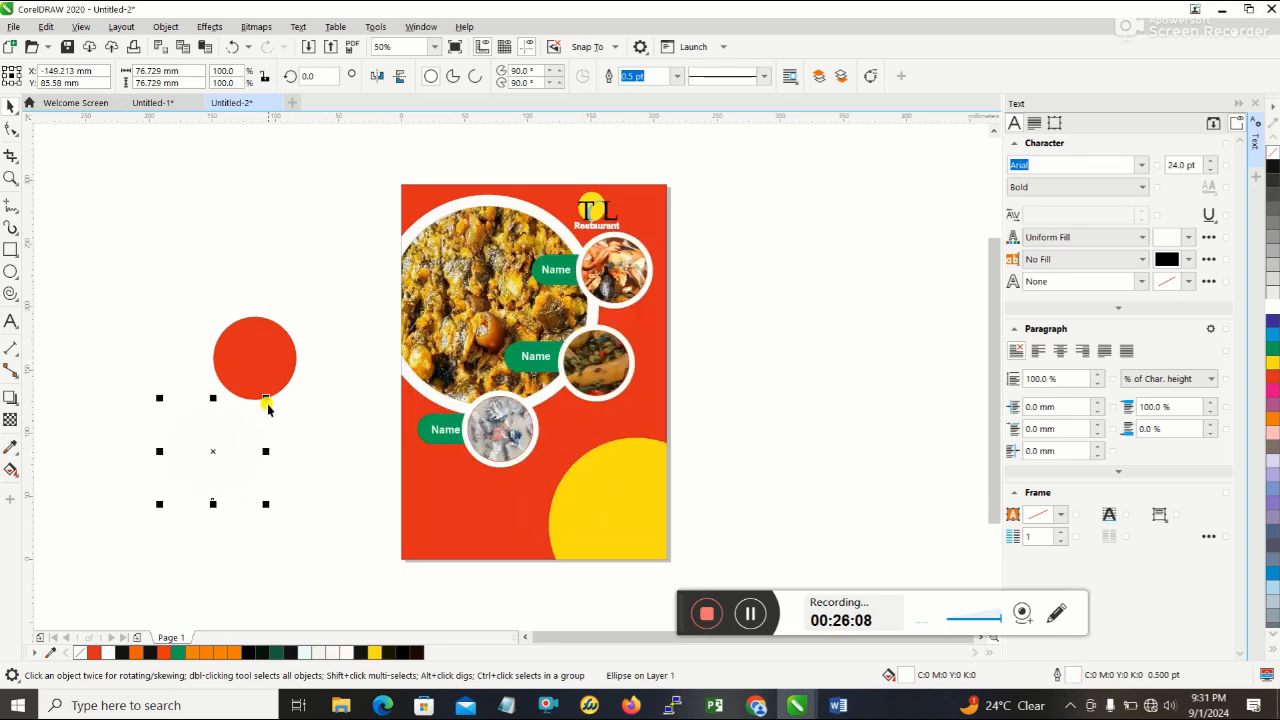
{"action": "left_click", "coordinate": [258, 348]}
{"action": "left_click_drag", "start_coordinate": [250, 347], "coordinate": [222, 448]}
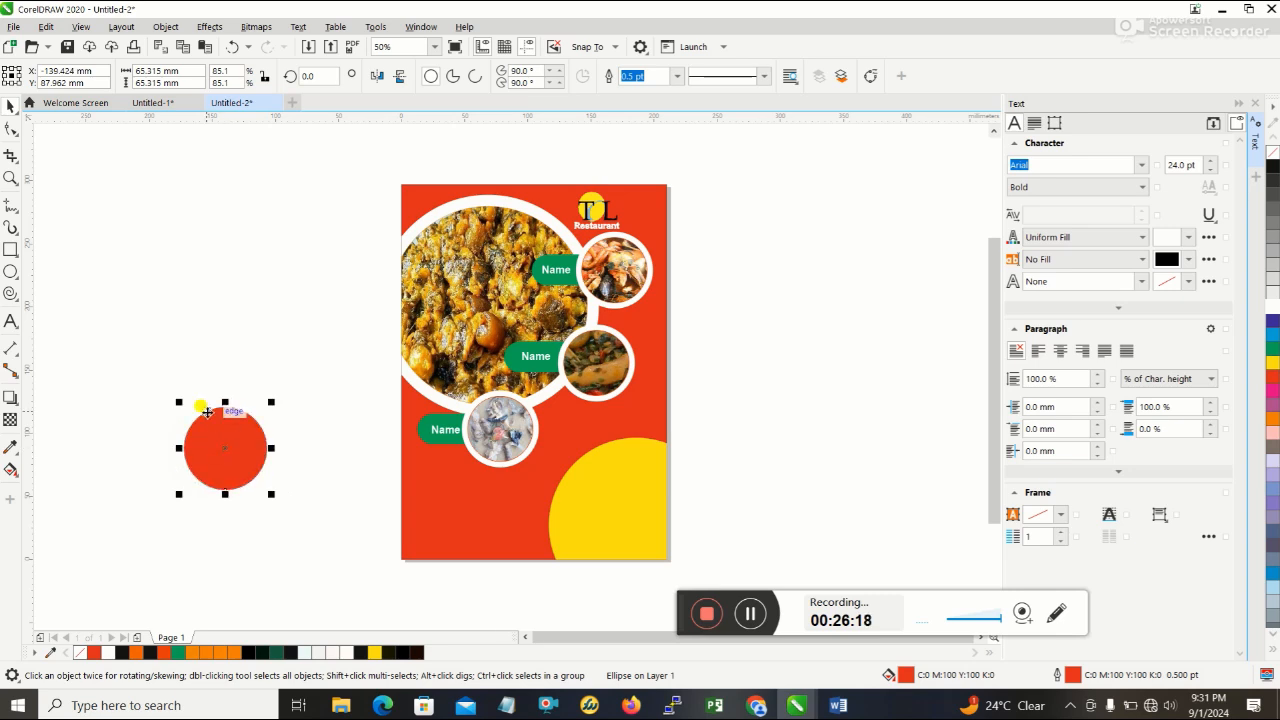
- Move both badge circles together onto the lower part of the page and centre the red circle inside the white one
{"action": "left_click_drag", "start_coordinate": [142, 364], "coordinate": [304, 528]}
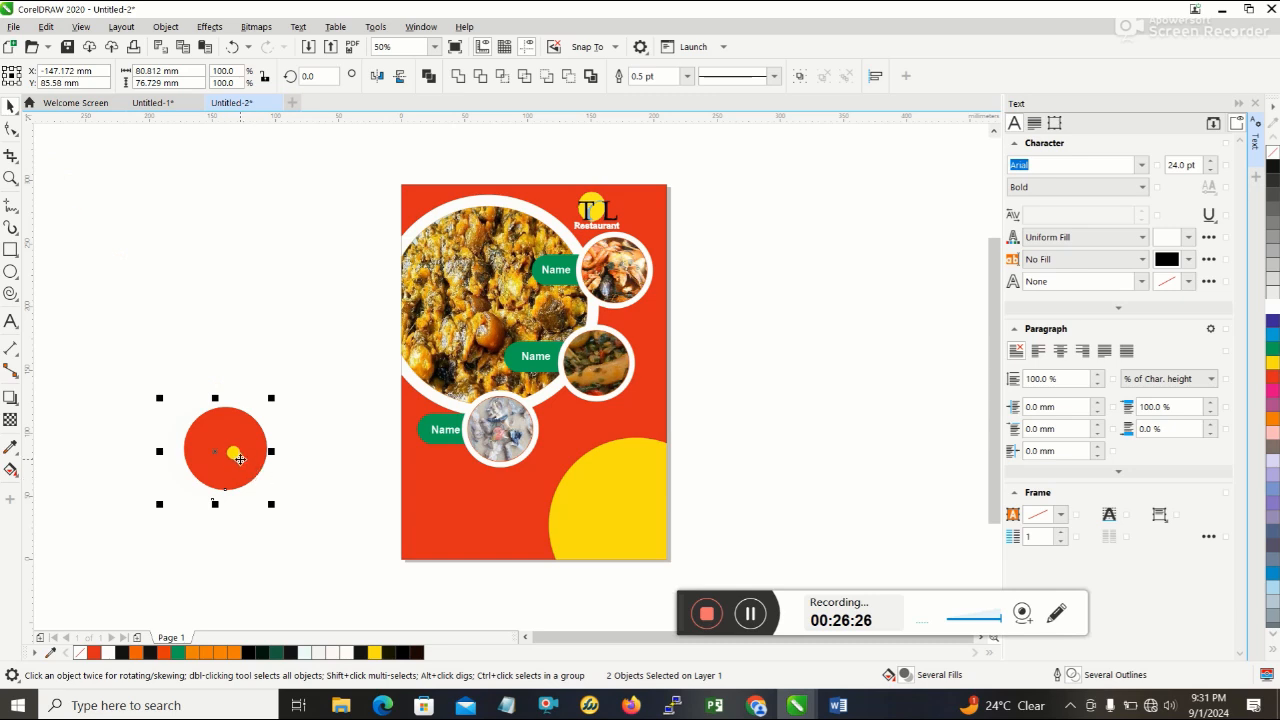
{"action": "left_click_drag", "start_coordinate": [220, 437], "coordinate": [526, 517]}
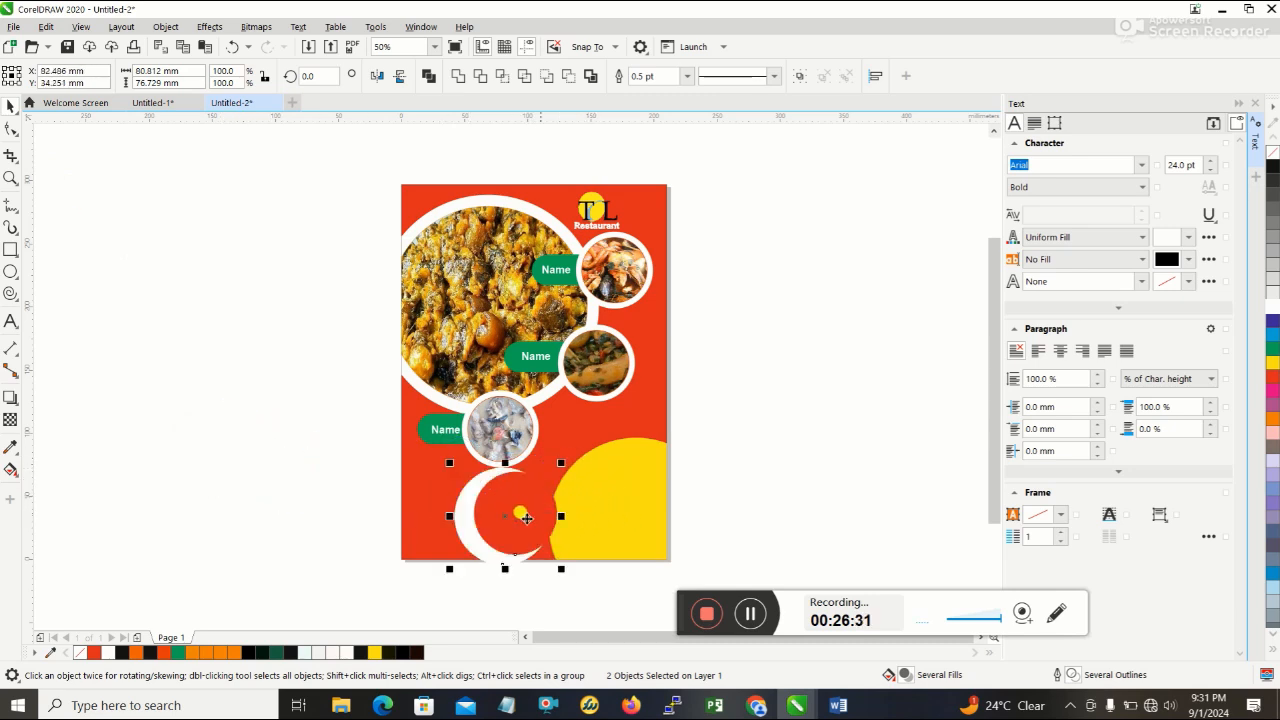
{"action": "left_click", "coordinate": [800, 482]}
{"action": "left_click", "coordinate": [500, 509]}
{"action": "left_click_drag", "start_coordinate": [514, 512], "coordinate": [501, 515]}
{"action": "left_click", "coordinate": [820, 507]}
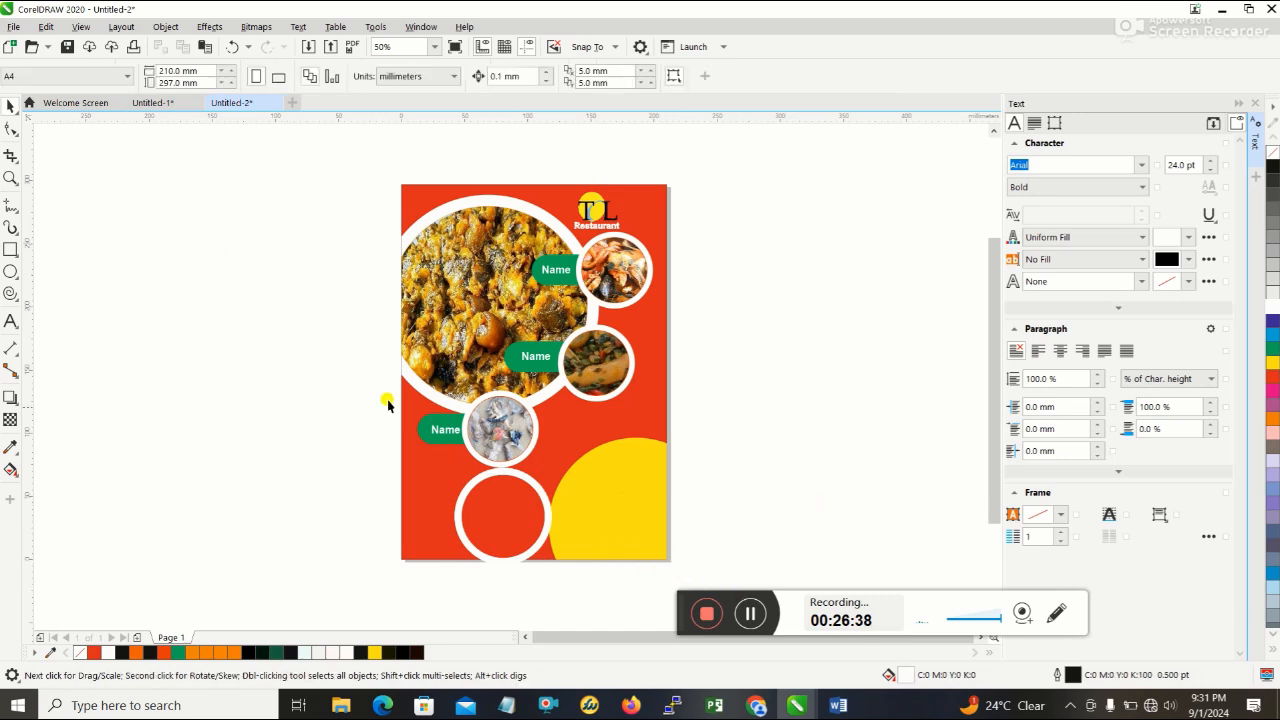
- Shift the red background aside, select both badge circles, and move them over the upper-left edge of the yellow corner circle
{"action": "left_click", "coordinate": [484, 505]}
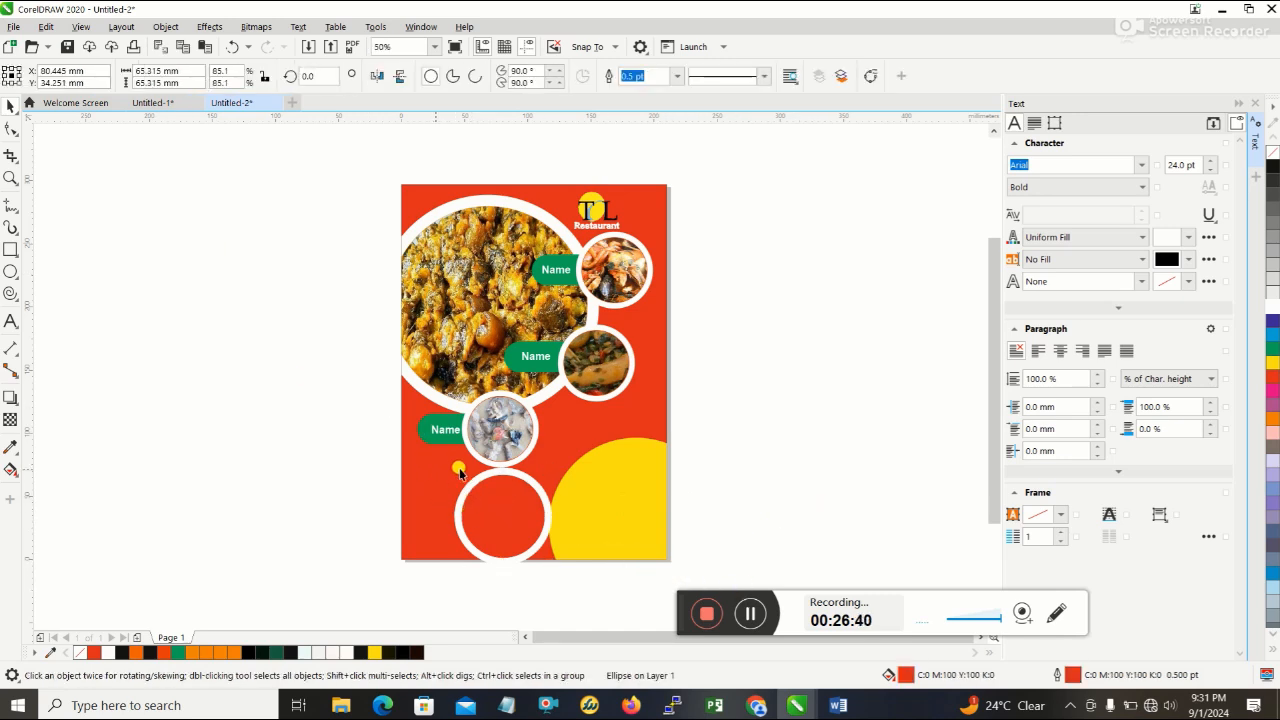
{"action": "left_click_drag", "start_coordinate": [445, 474], "coordinate": [505, 482]}
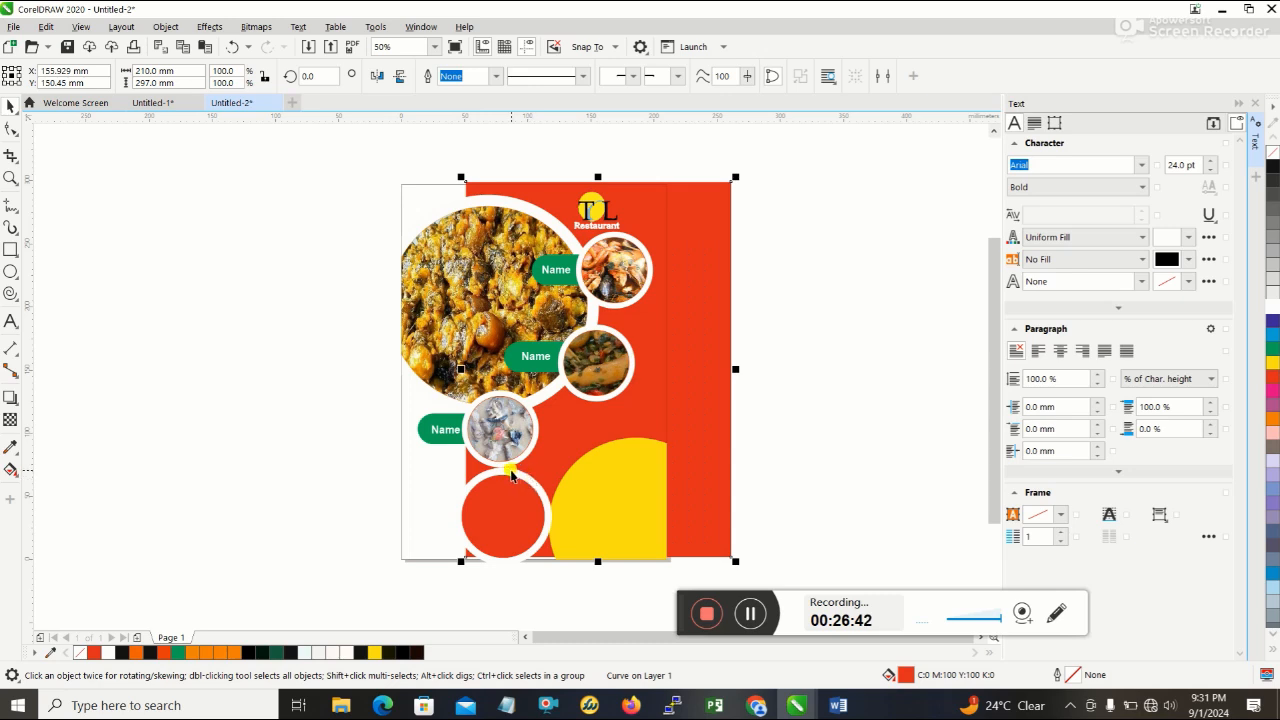
{"action": "left_click_drag", "start_coordinate": [579, 437], "coordinate": [640, 442]}
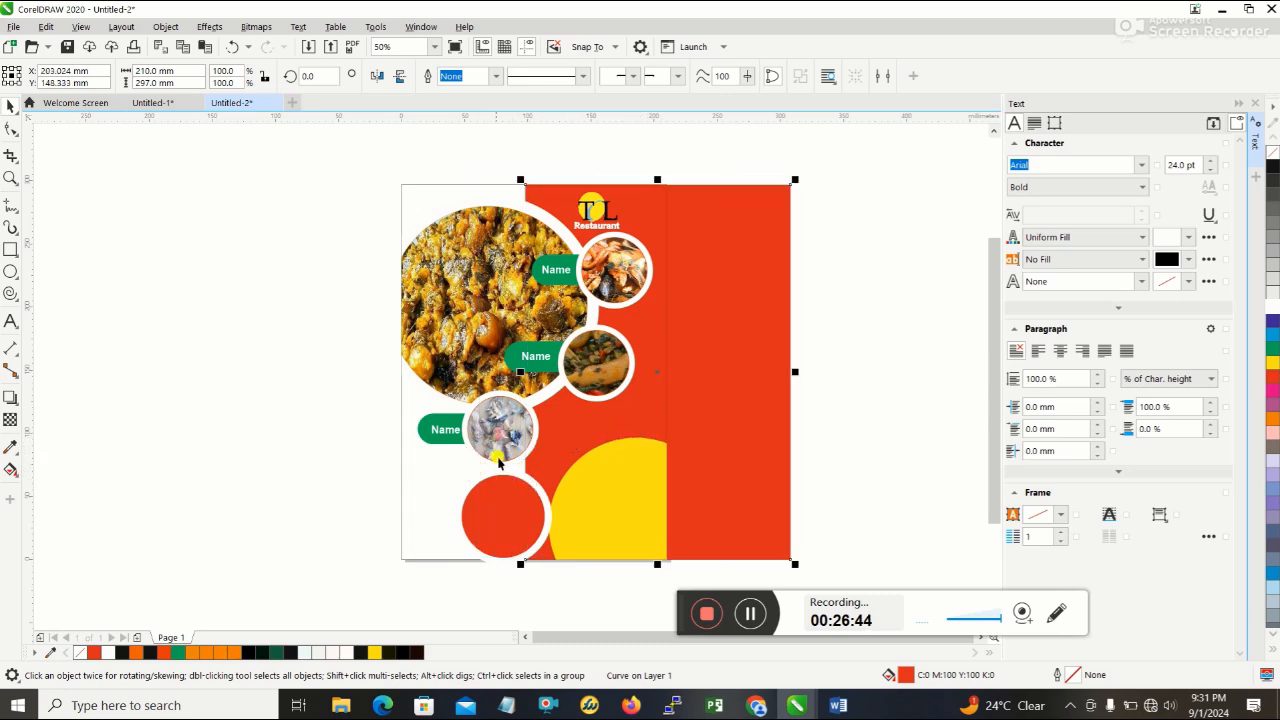
{"action": "left_click_drag", "start_coordinate": [446, 467], "coordinate": [557, 586]}
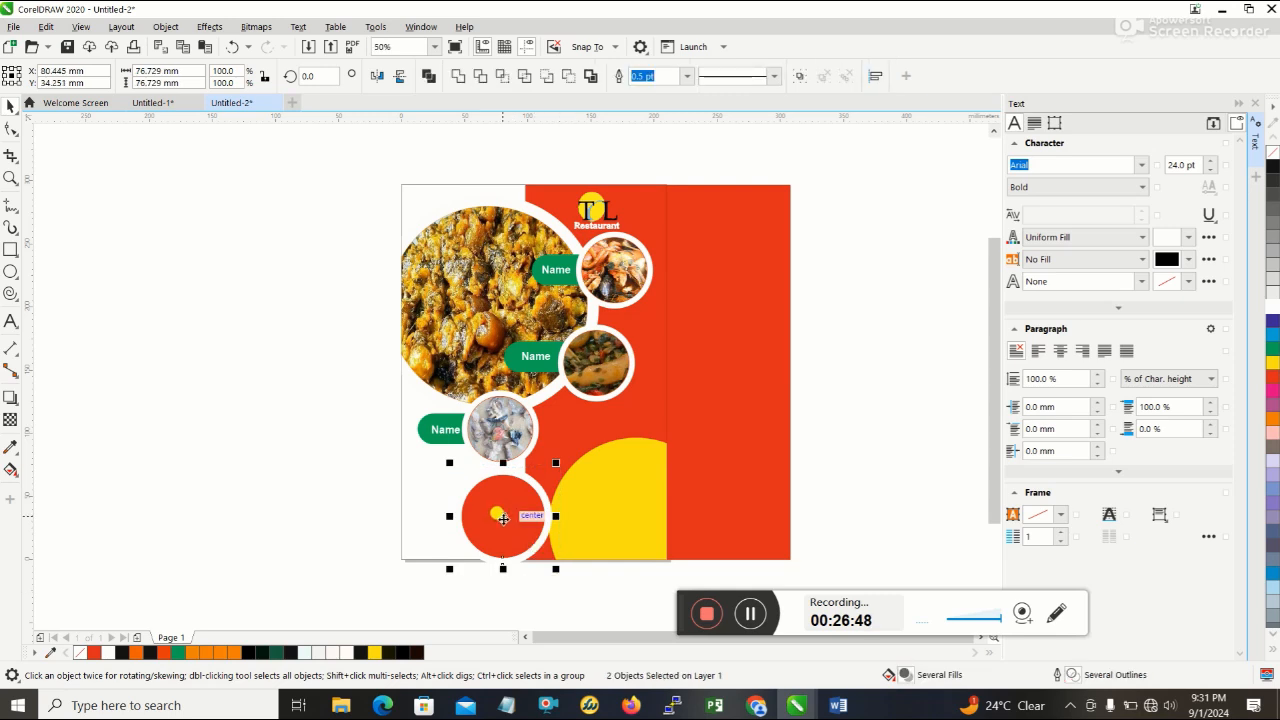
{"action": "left_click_drag", "start_coordinate": [503, 518], "coordinate": [583, 468]}
- Move the red background back to cover the A4 page and deselect it
{"action": "left_click", "coordinate": [744, 334]}
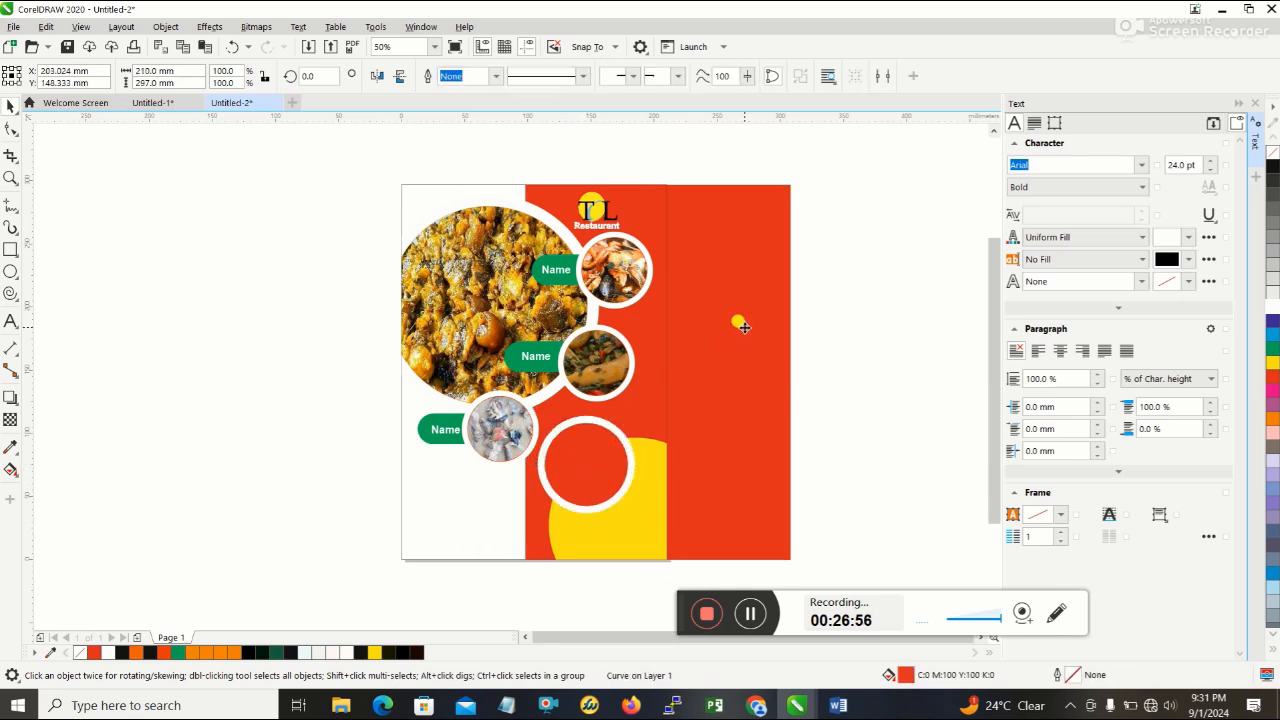
{"action": "left_click_drag", "start_coordinate": [737, 320], "coordinate": [621, 332]}
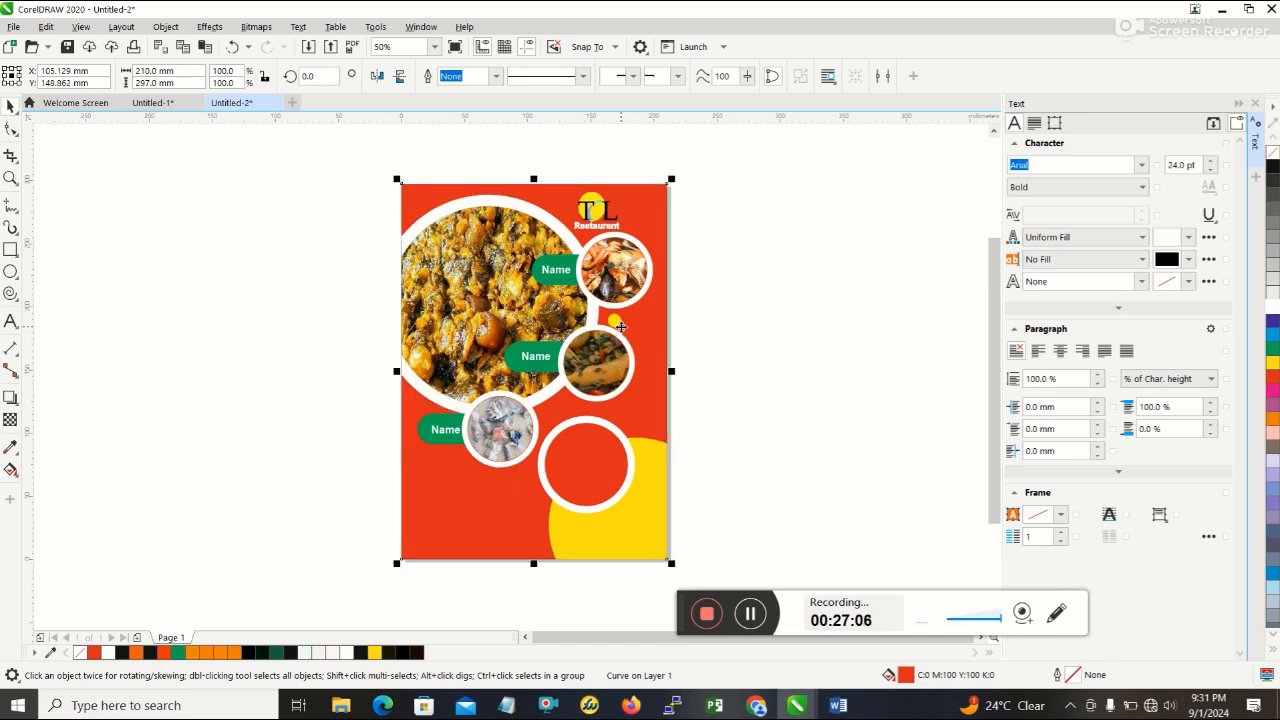
{"action": "left_click", "coordinate": [797, 340]}
- Check the badge wording on the Word reference flyer, return to CorelDRAW, and add the text "50%" on the lower-left red area
{"action": "left_click", "coordinate": [839, 706]}
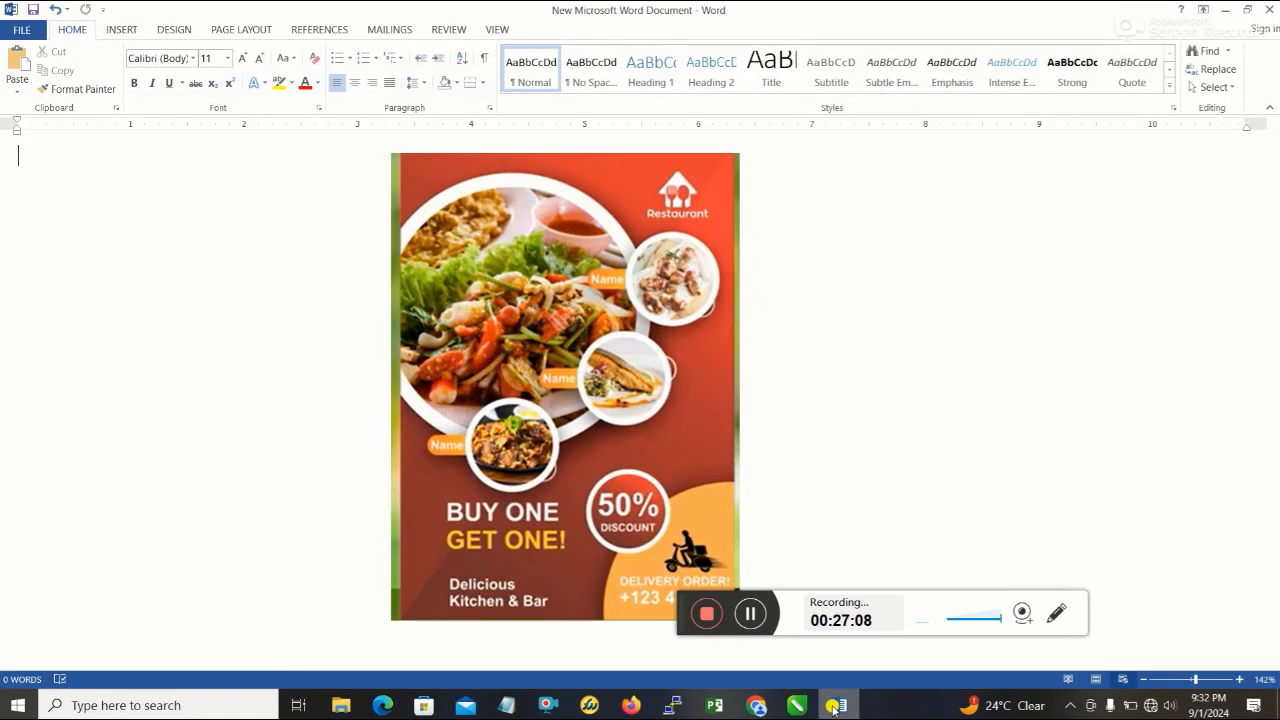
{"action": "left_click", "coordinate": [836, 706]}
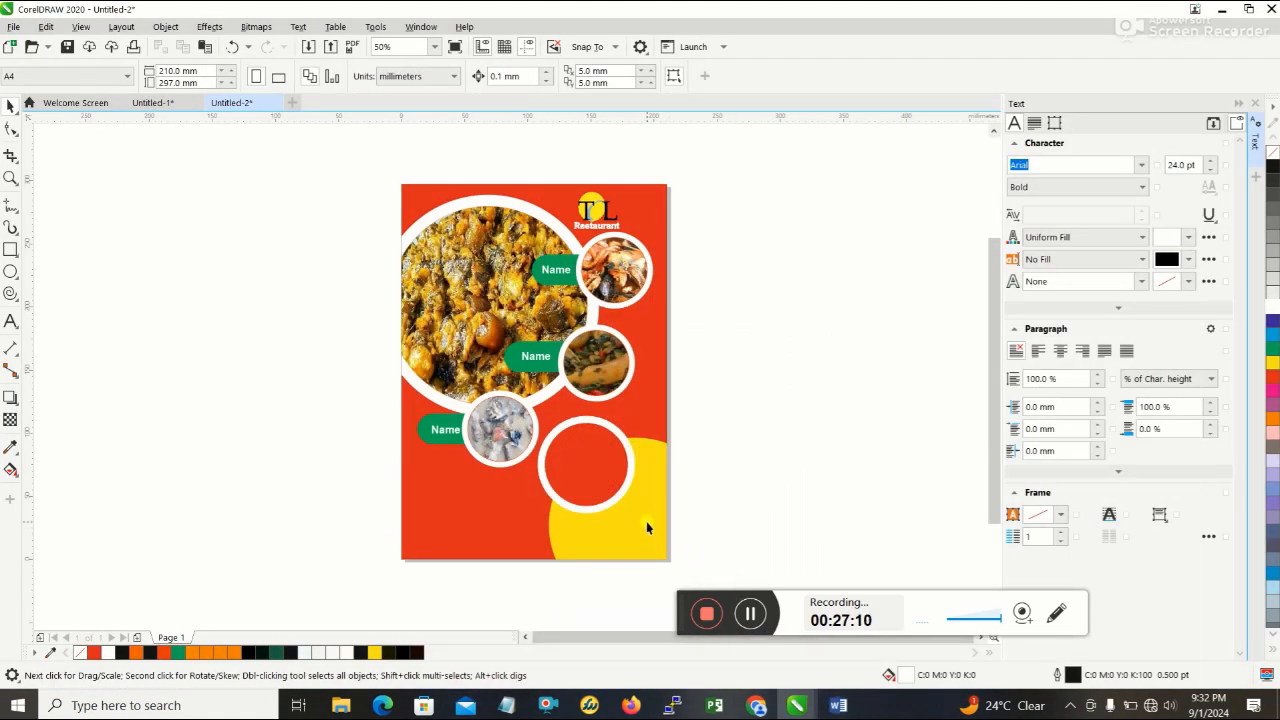
{"action": "left_click", "coordinate": [840, 706]}
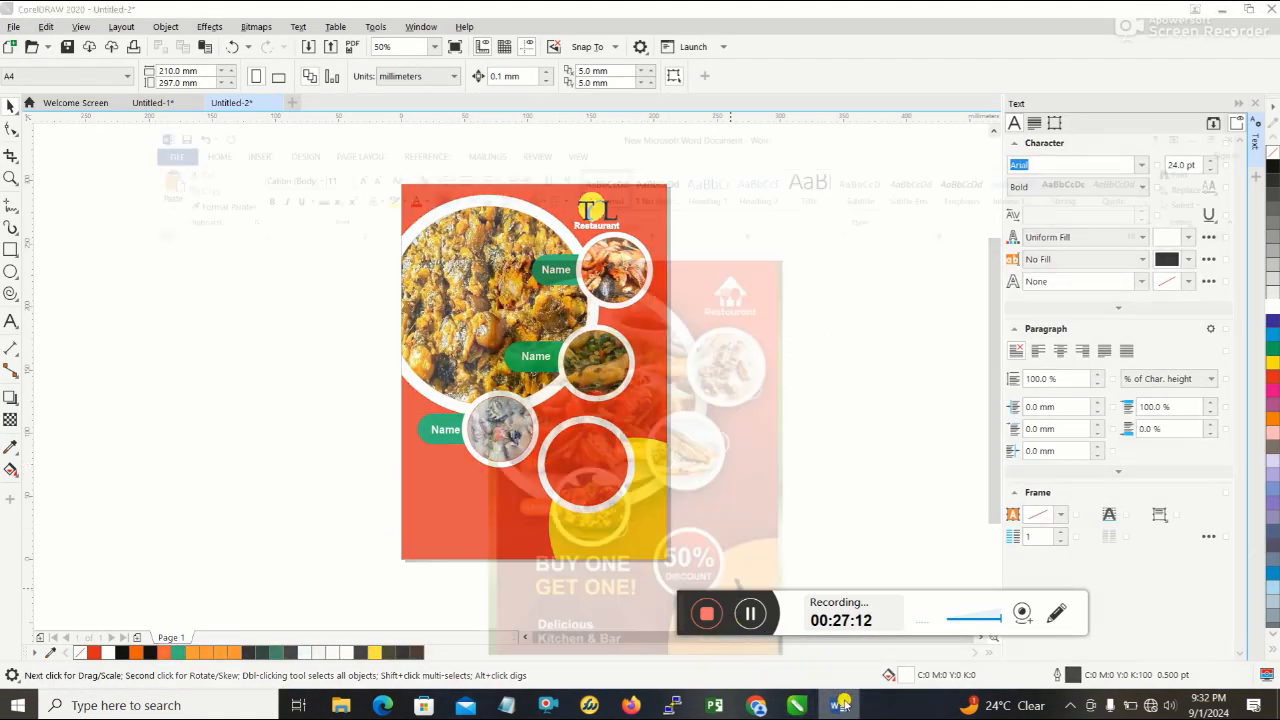
{"action": "left_click", "coordinate": [840, 706]}
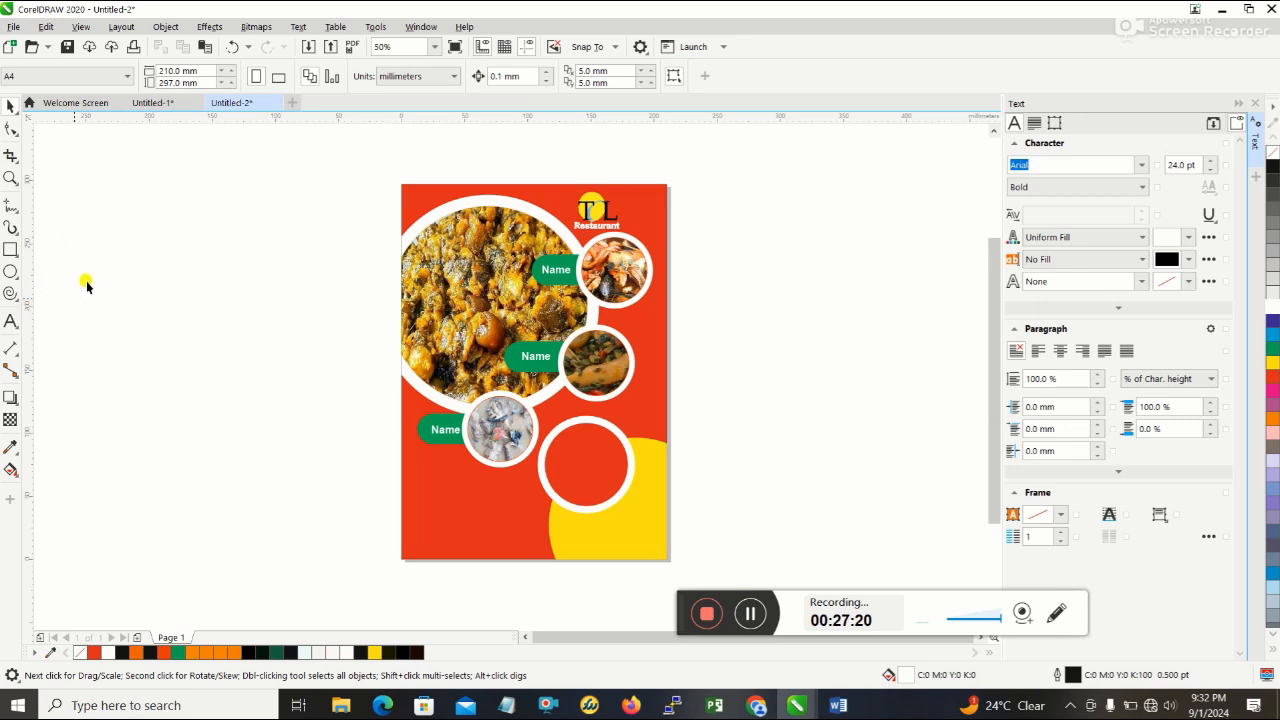
{"action": "left_click", "coordinate": [10, 322]}
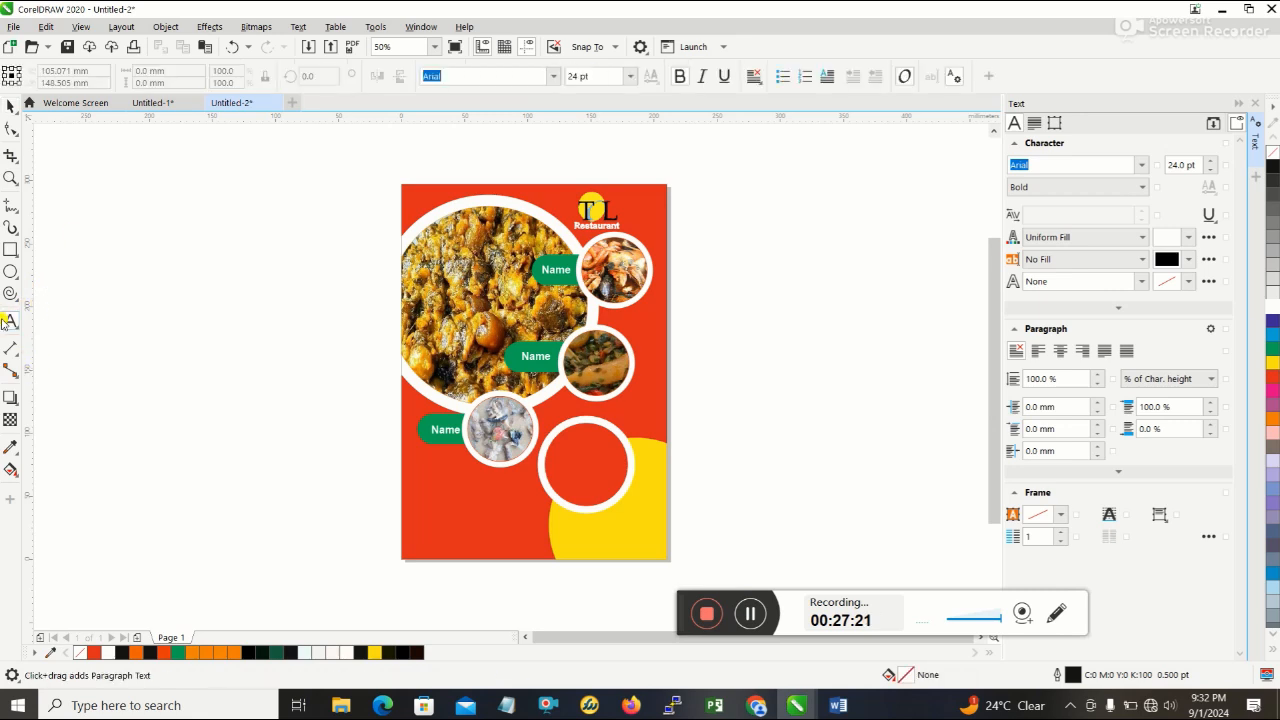
{"action": "left_click", "coordinate": [428, 504]}
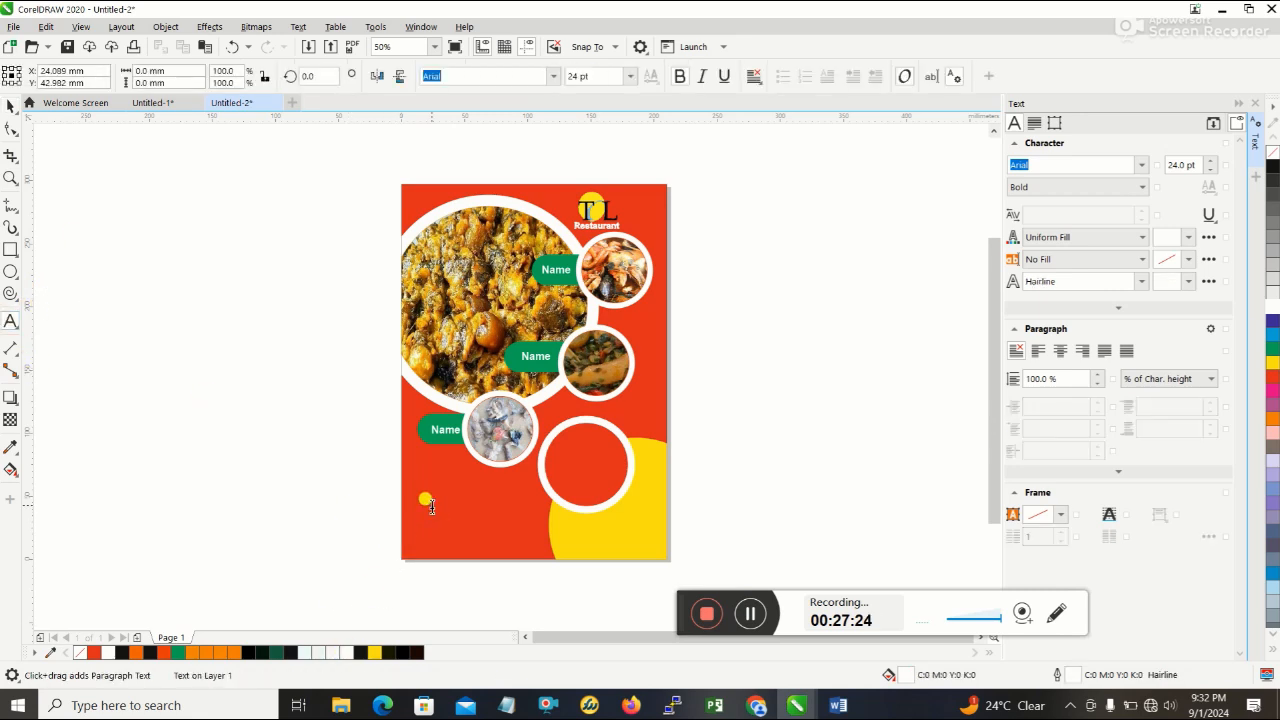
{"action": "type", "text": "00"}
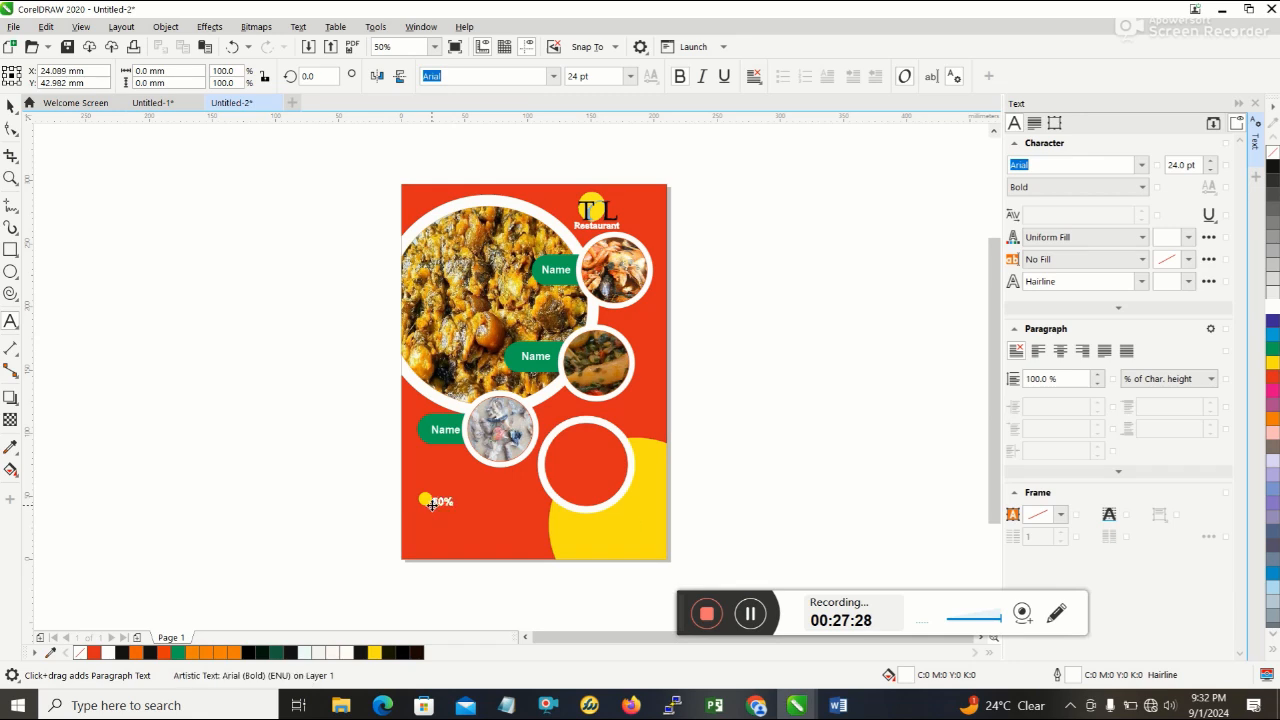
{"action": "left_click", "coordinate": [8, 106]}
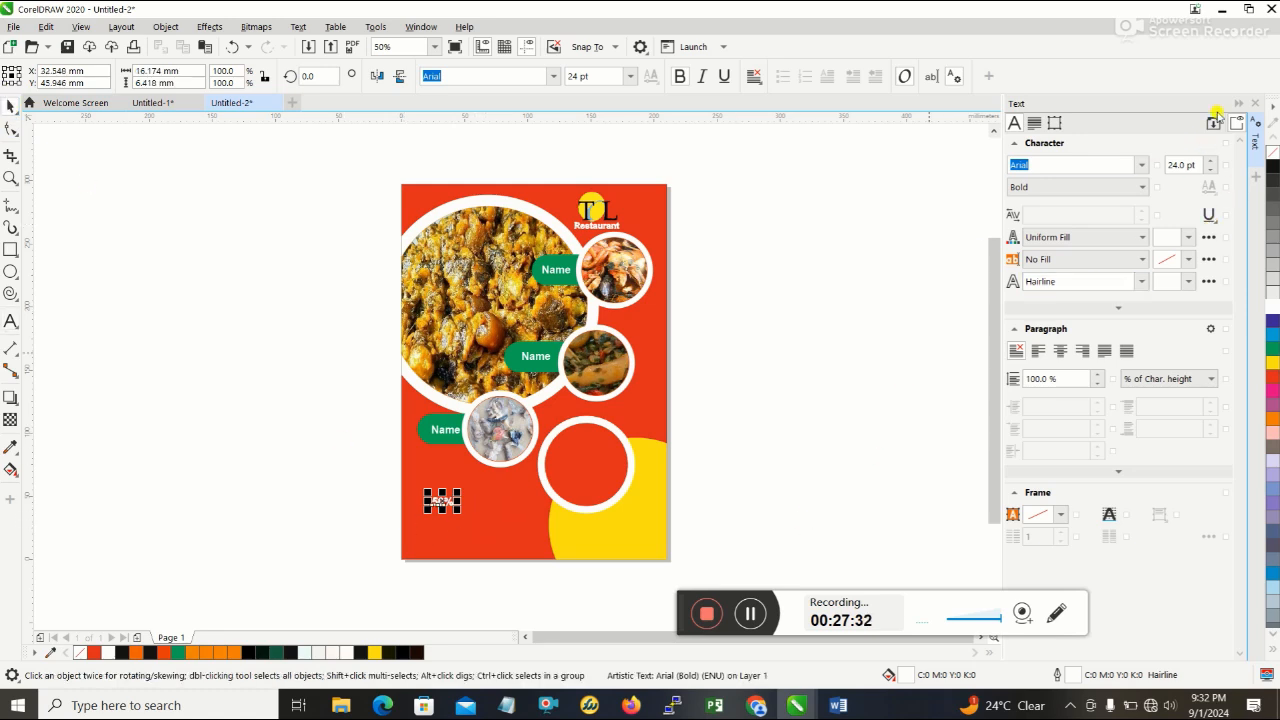
- Enlarge the 50% text to about 91 pt, roughly 61 mm wide
{"action": "left_click", "coordinate": [1211, 170]}
{"action": "left_click", "coordinate": [1211, 170]}
{"action": "left_click", "coordinate": [1211, 170]}
{"action": "left_click", "coordinate": [1211, 170]}
{"action": "left_click", "coordinate": [1211, 170]}
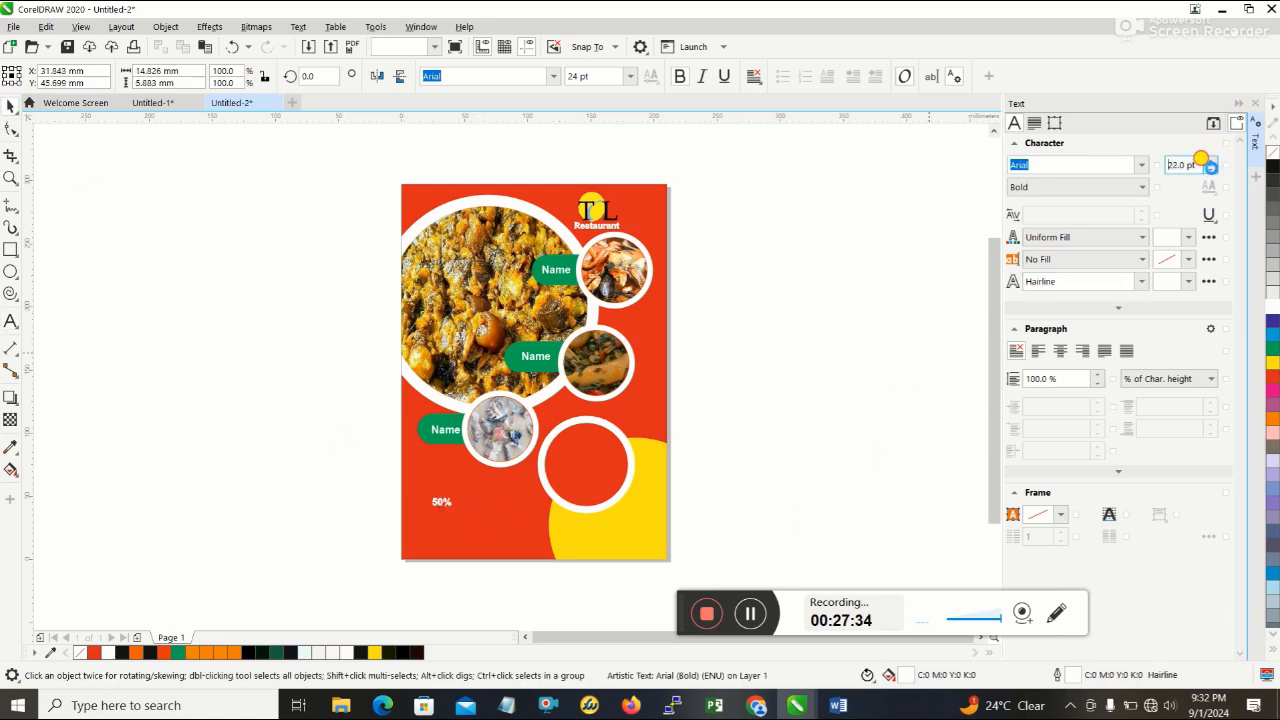
{"action": "left_click_drag", "start_coordinate": [456, 512], "coordinate": [516, 552]}
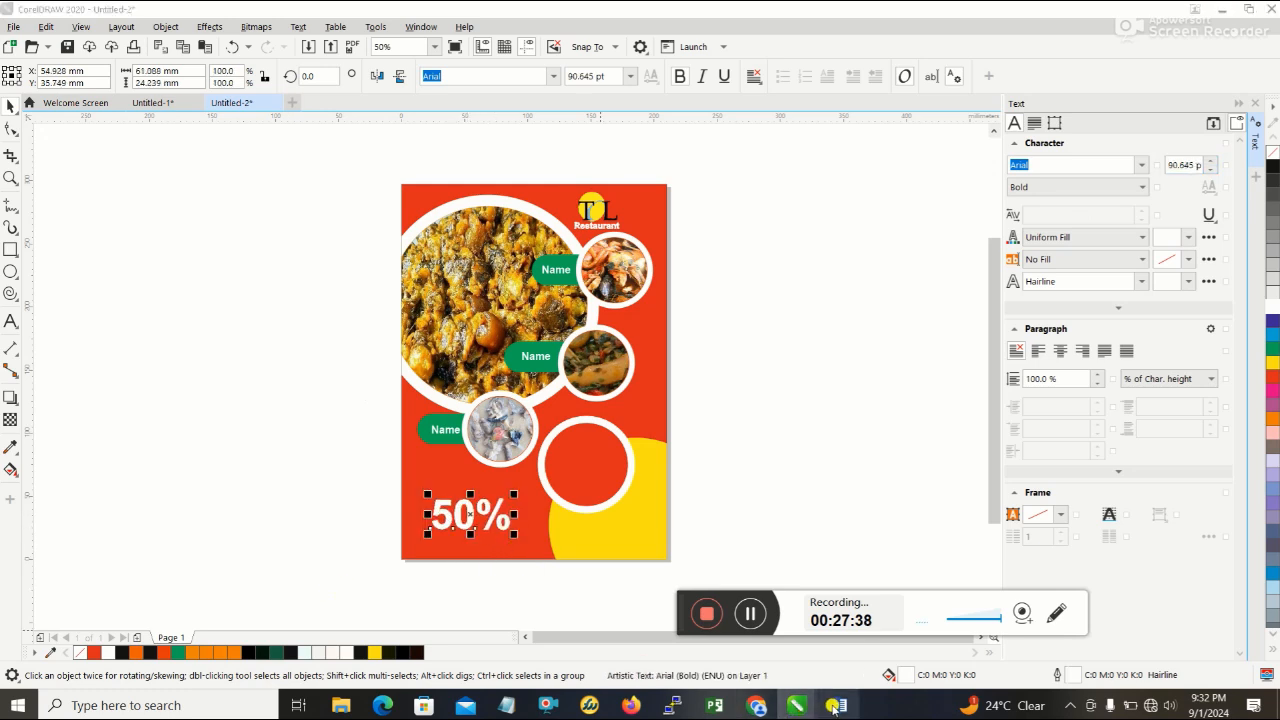
- Reduce the 50% text to about 67 pt, roughly 45 mm wide, and place it in the upper part of the badge ring
{"action": "left_click", "coordinate": [836, 706]}
{"action": "left_click", "coordinate": [836, 706]}
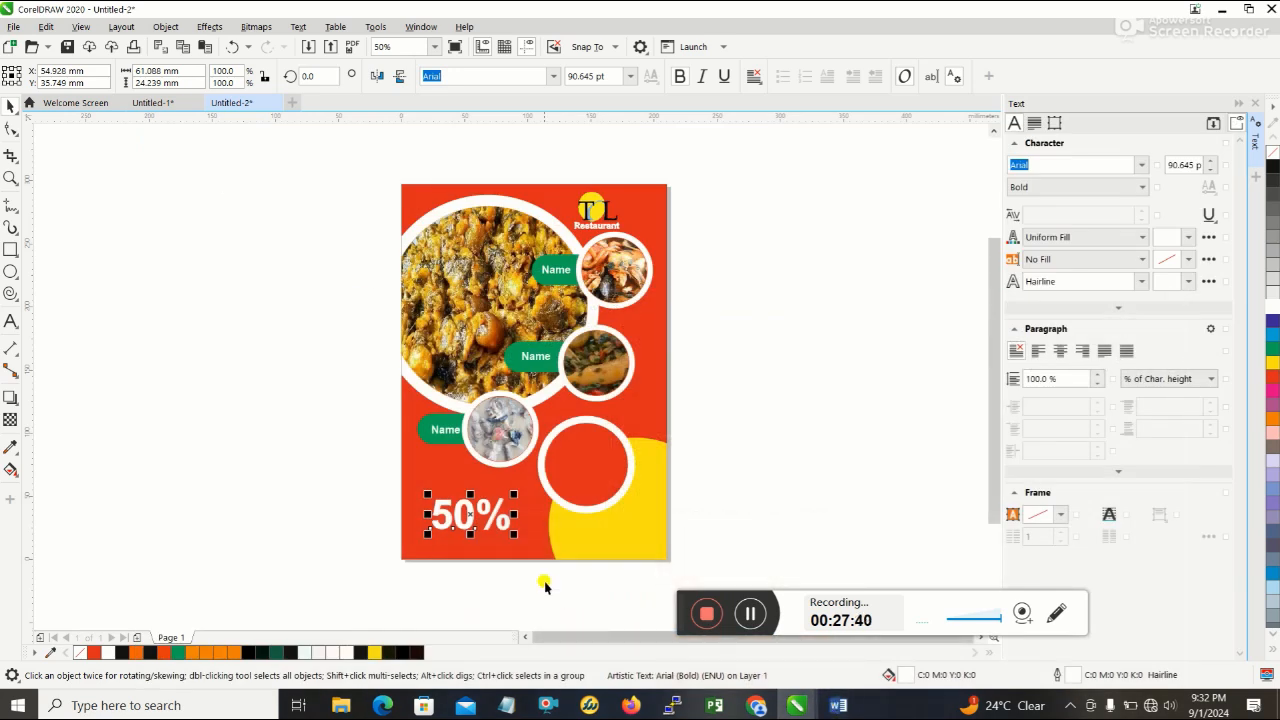
{"action": "left_click_drag", "start_coordinate": [516, 550], "coordinate": [585, 454]}
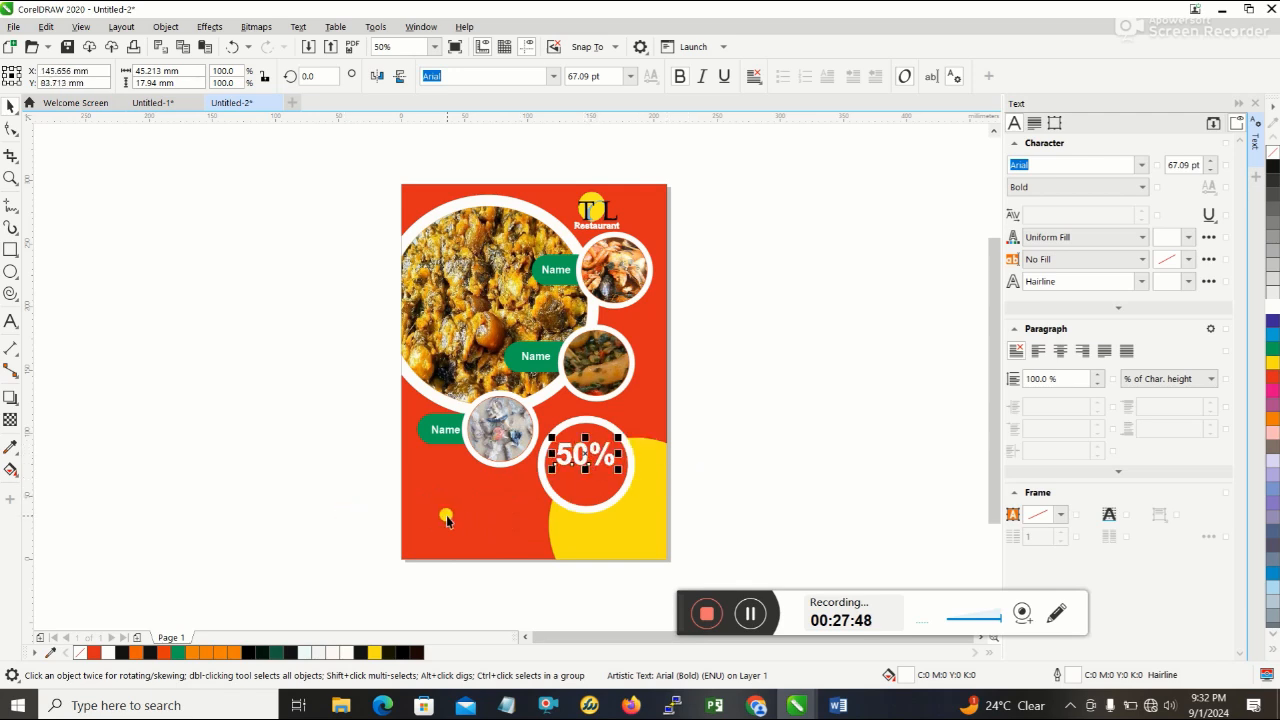
- Add the text "Discount" on the lower-left red area and enlarge it to about 30 pt
{"action": "left_click", "coordinate": [10, 320]}
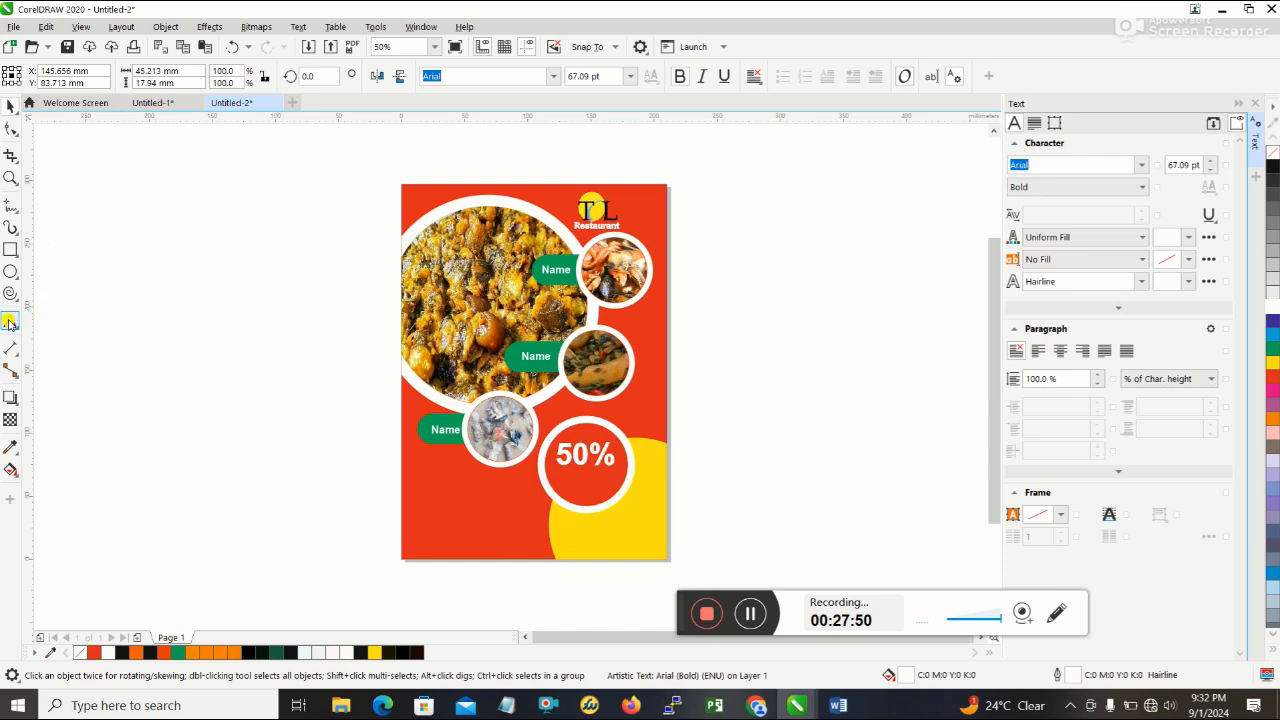
{"action": "left_click", "coordinate": [424, 528]}
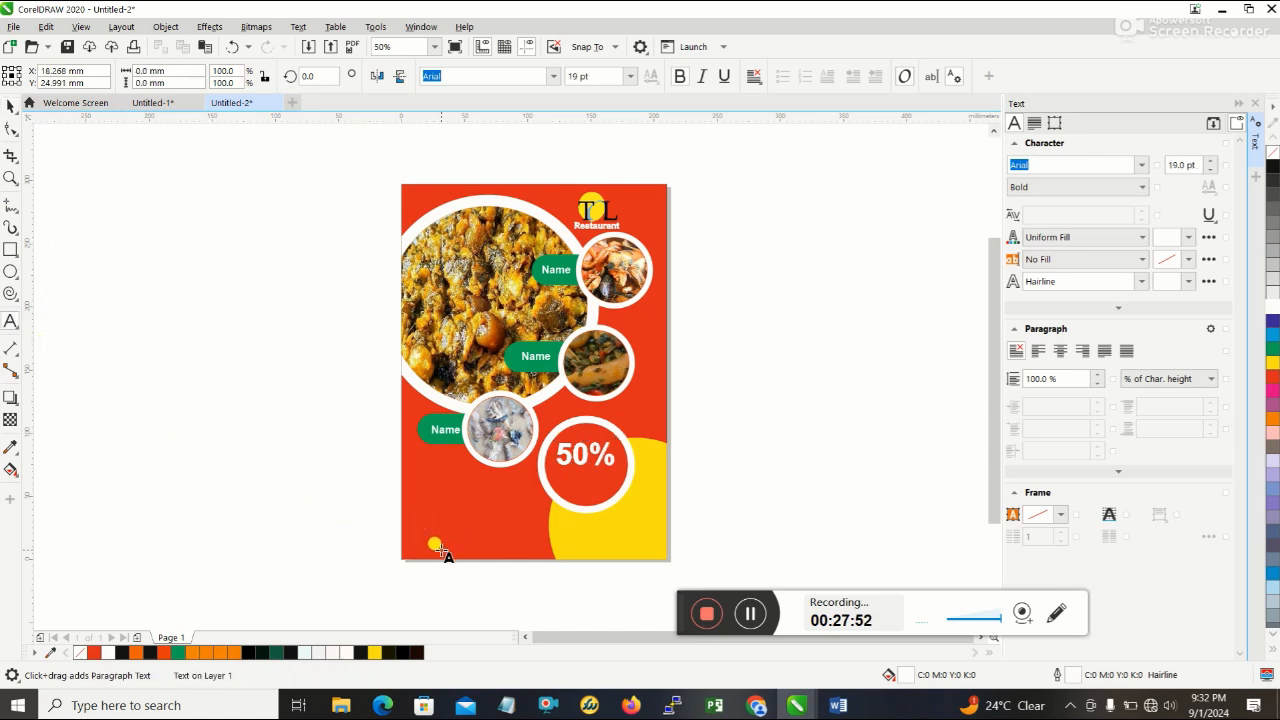
{"action": "type", "text": "Discount"}
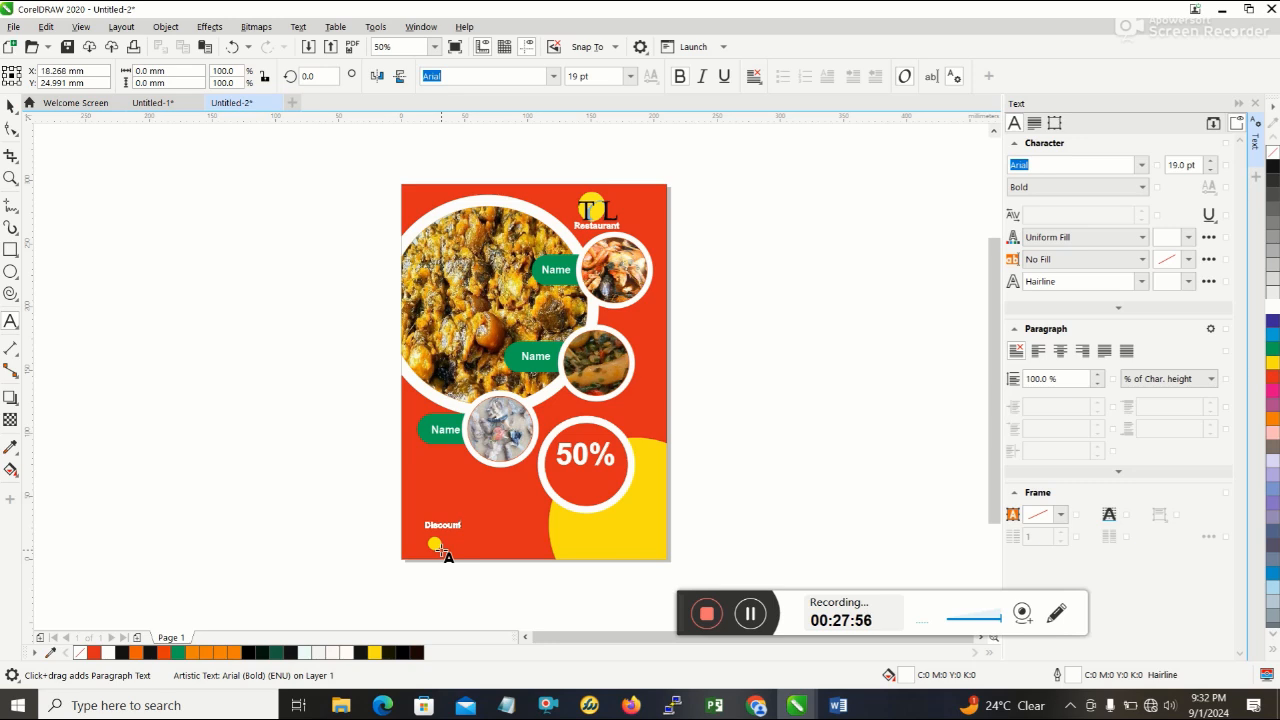
{"action": "left_click", "coordinate": [8, 107]}
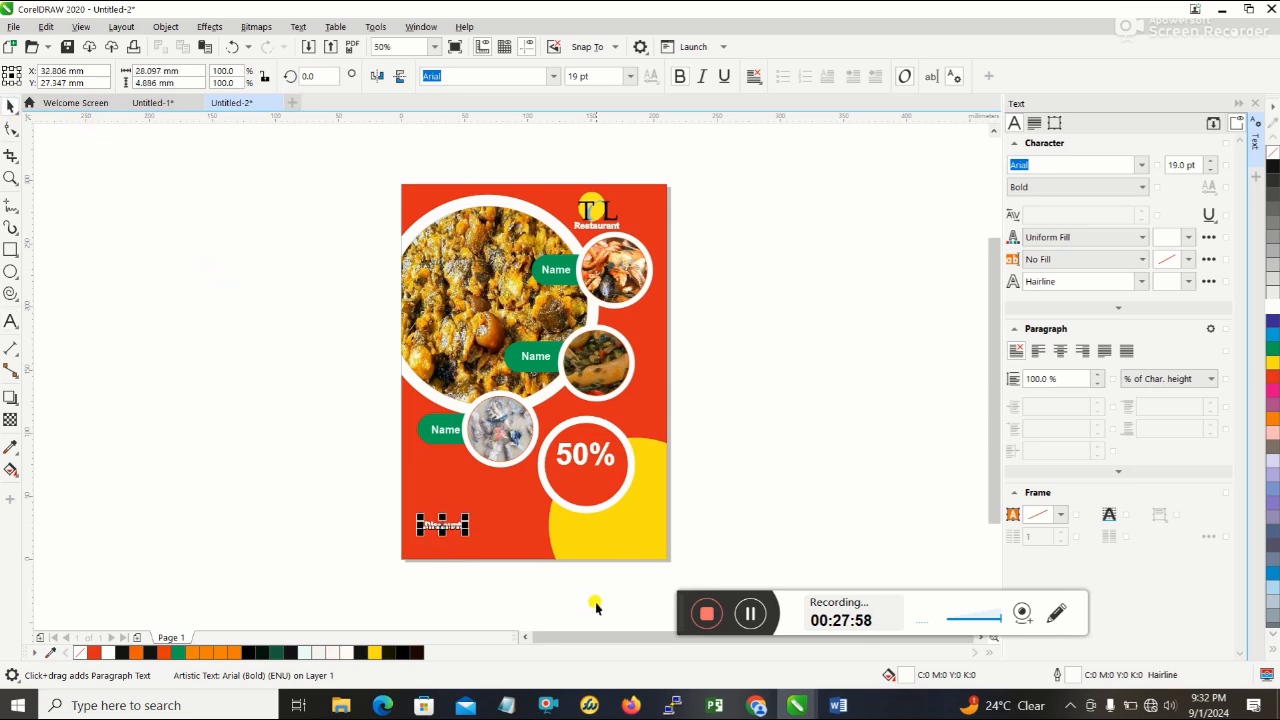
{"action": "left_click_drag", "start_coordinate": [465, 528], "coordinate": [491, 541]}
- Check the badge wording on the Word reference flyer, return to CorelDRAW, retype the word as "DISCOUNT", and reduce it to about 21 pt
{"action": "left_click", "coordinate": [838, 705]}
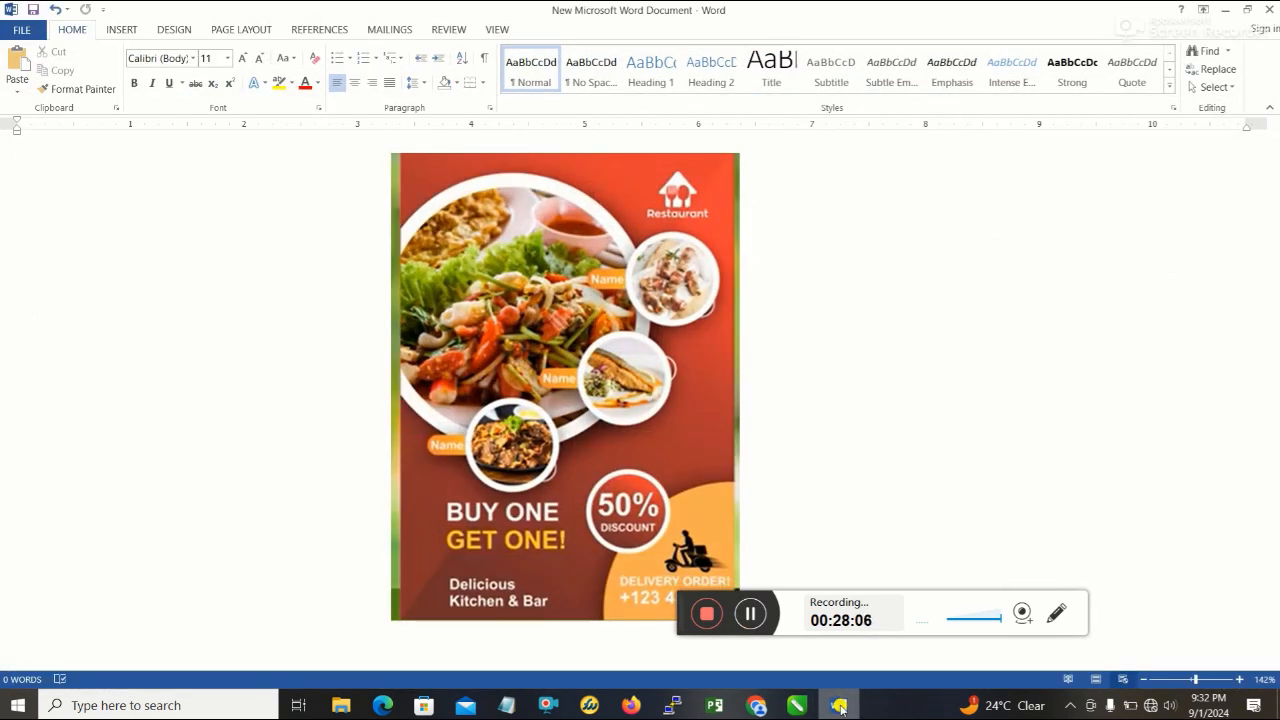
{"action": "left_click", "coordinate": [840, 708]}
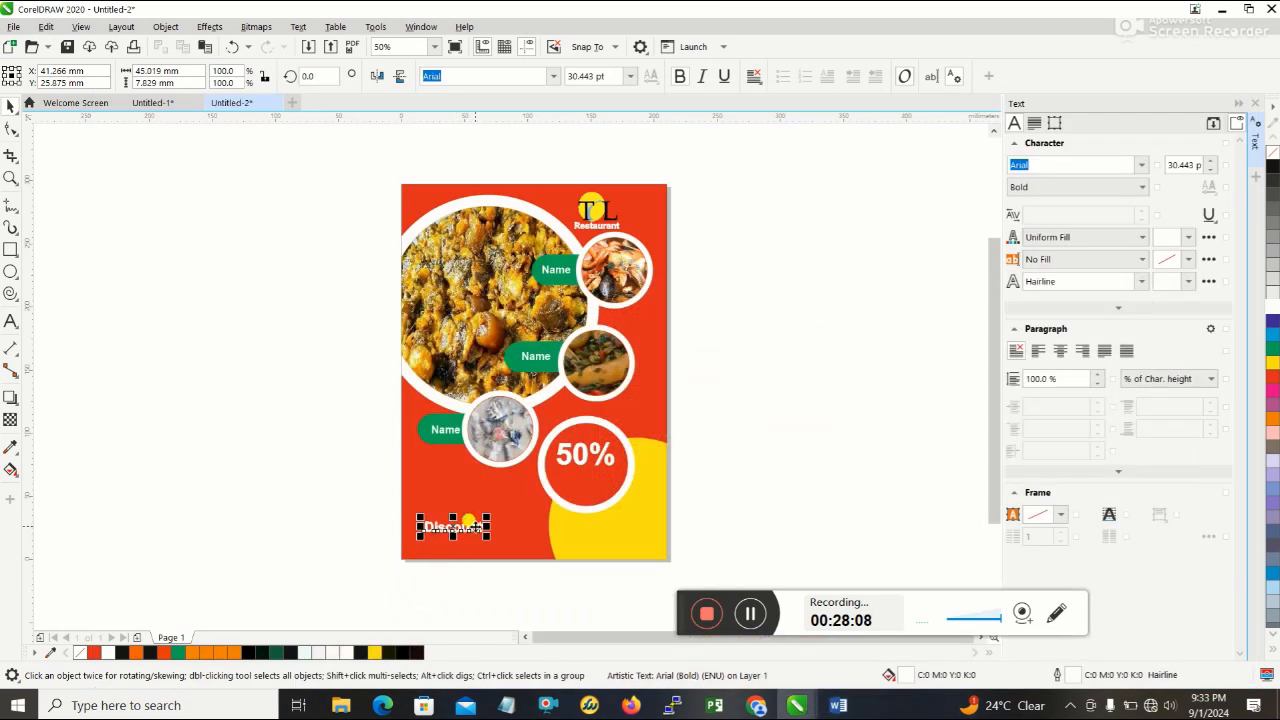
{"action": "double_click", "coordinate": [478, 527]}
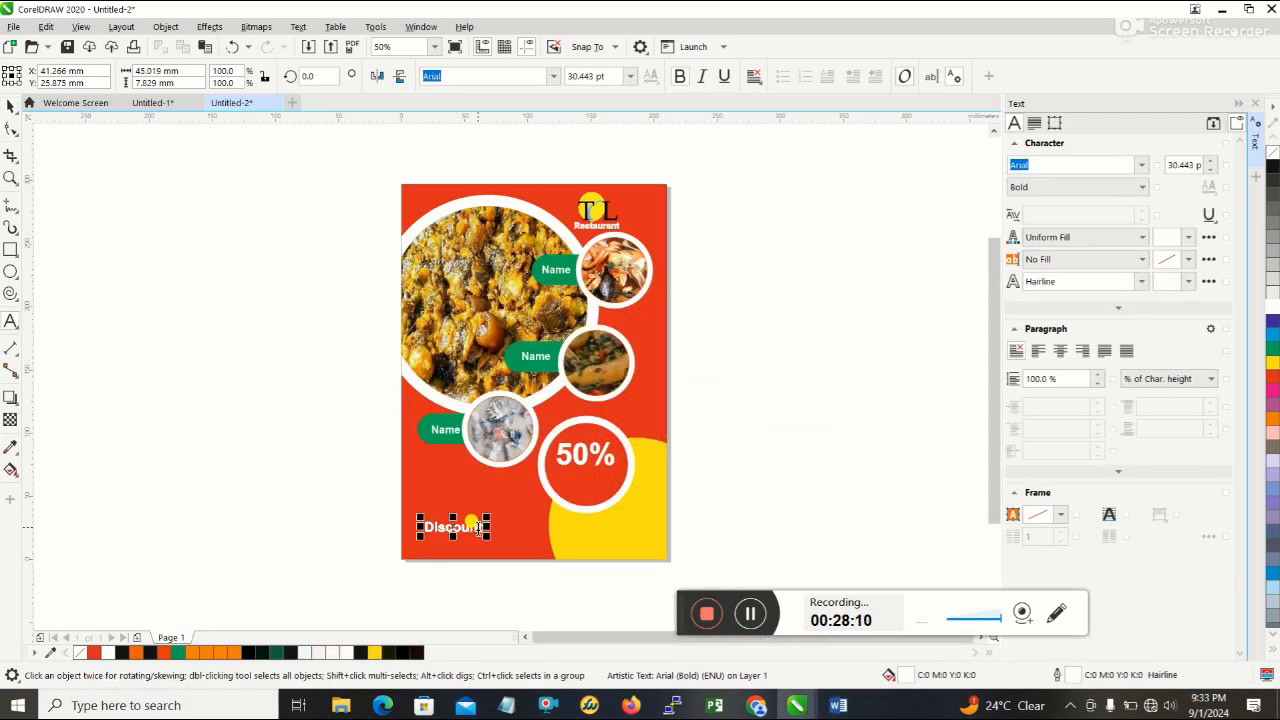
{"action": "key", "text": "BackSpace"}
{"action": "key", "text": "BackSpace"}
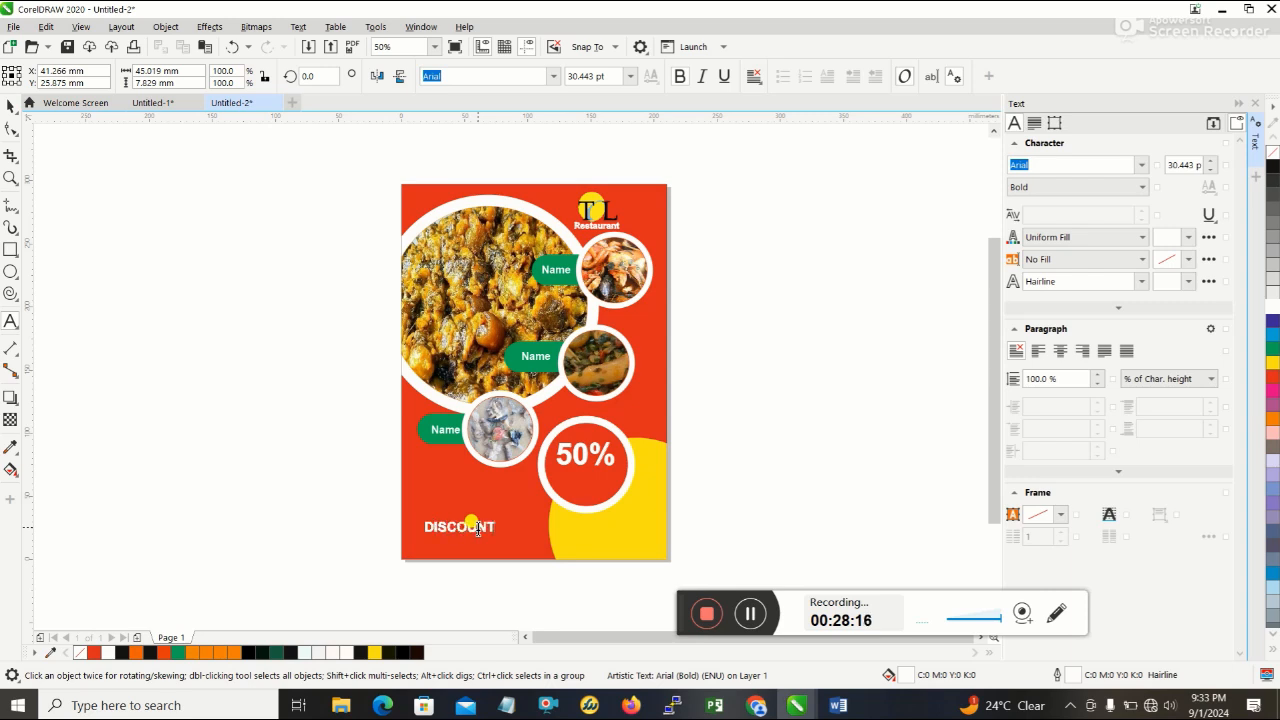
{"action": "left_click", "coordinate": [10, 105]}
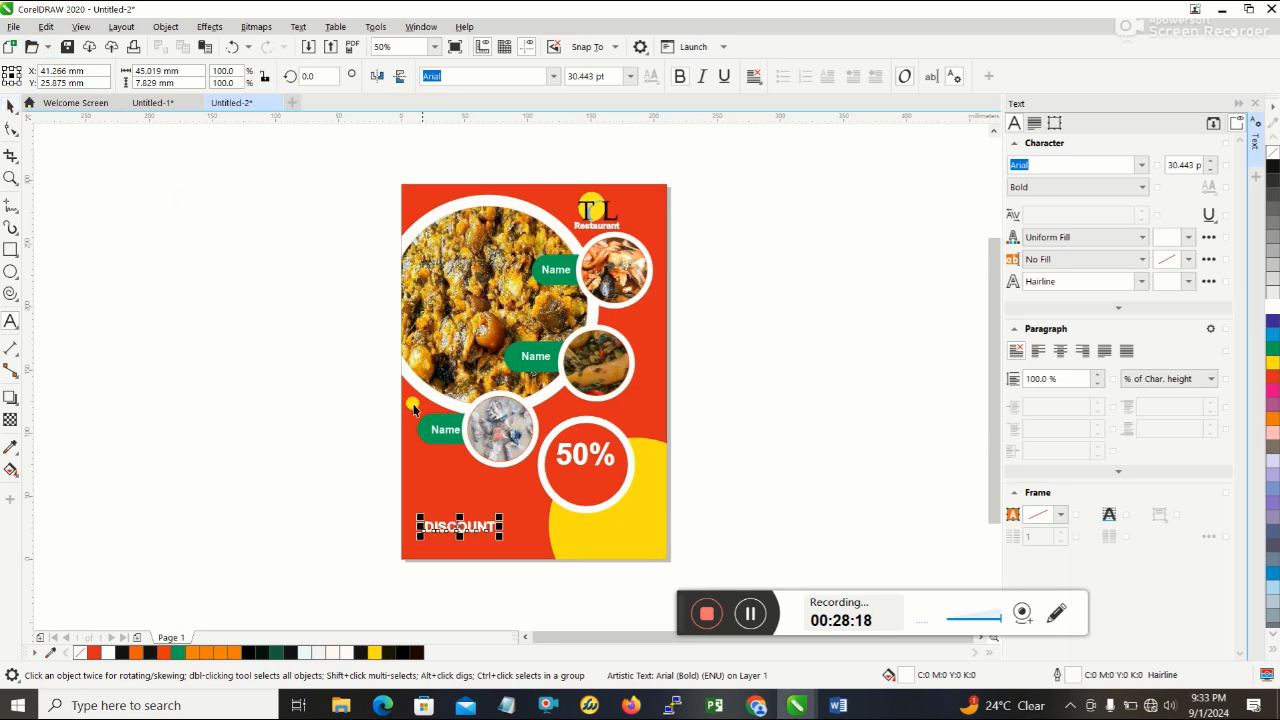
{"action": "left_click_drag", "start_coordinate": [505, 541], "coordinate": [481, 537]}
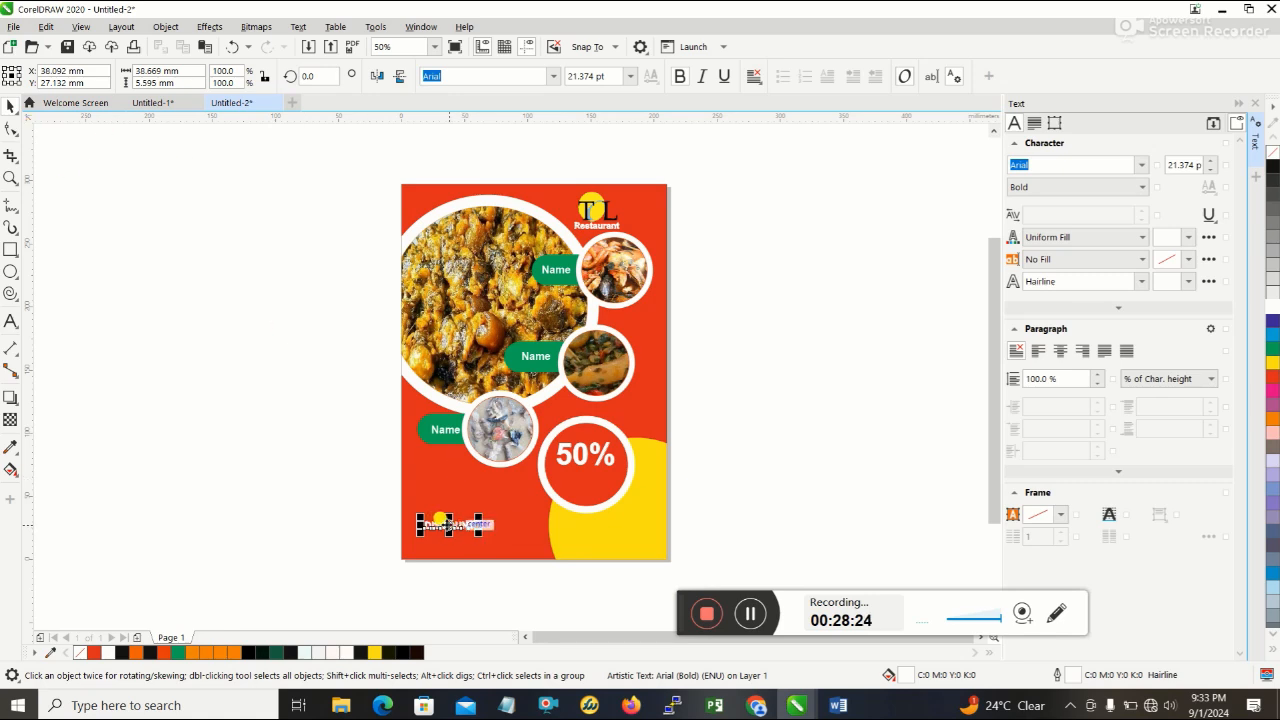
- Place DISCOUNT under 50% inside the badge ring, enlarge it to about 26 pt, and nudge 50% slightly right to line up
{"action": "left_click_drag", "start_coordinate": [463, 524], "coordinate": [606, 479]}
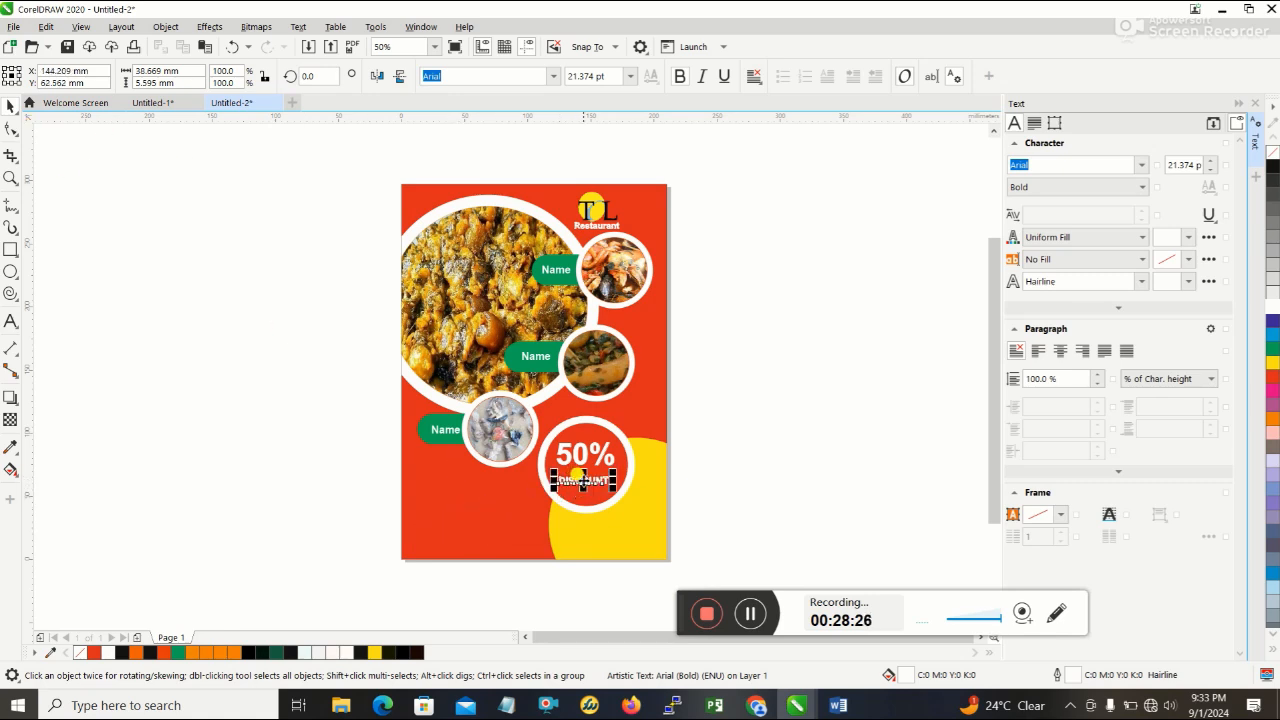
{"action": "left_click", "coordinate": [843, 462]}
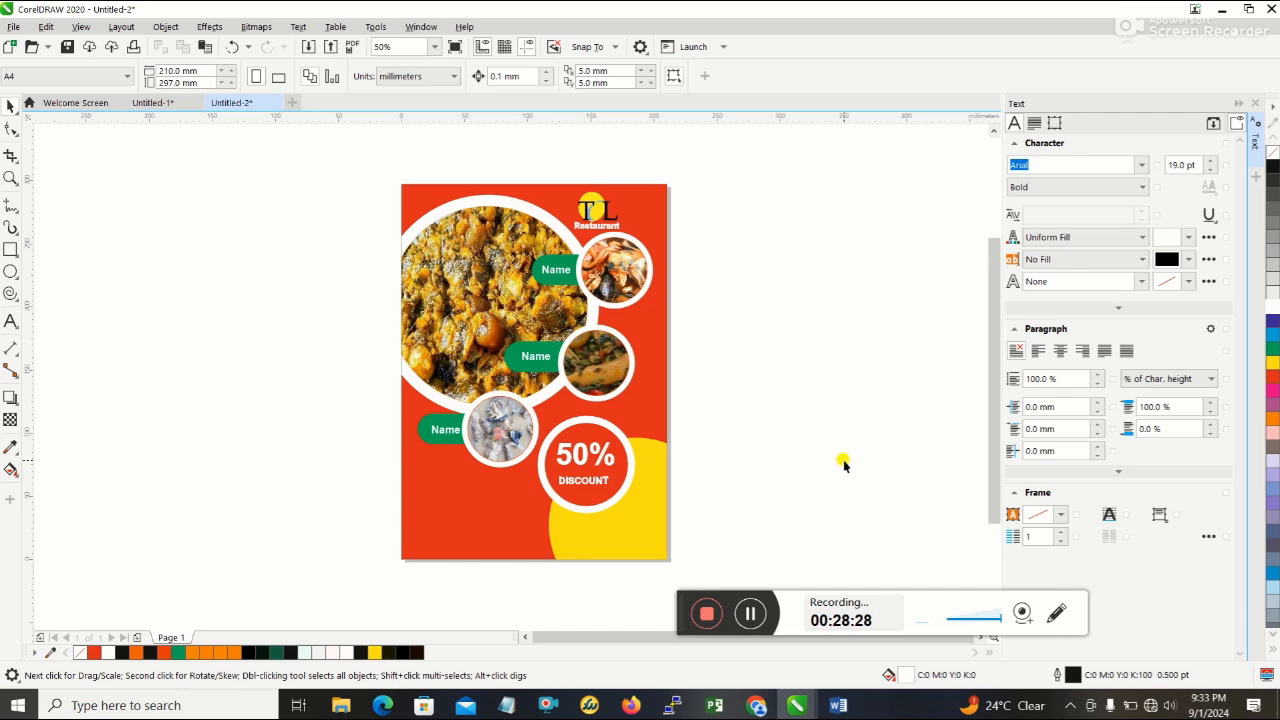
{"action": "left_click", "coordinate": [595, 481]}
{"action": "left_click_drag", "start_coordinate": [621, 492], "coordinate": [587, 480]}
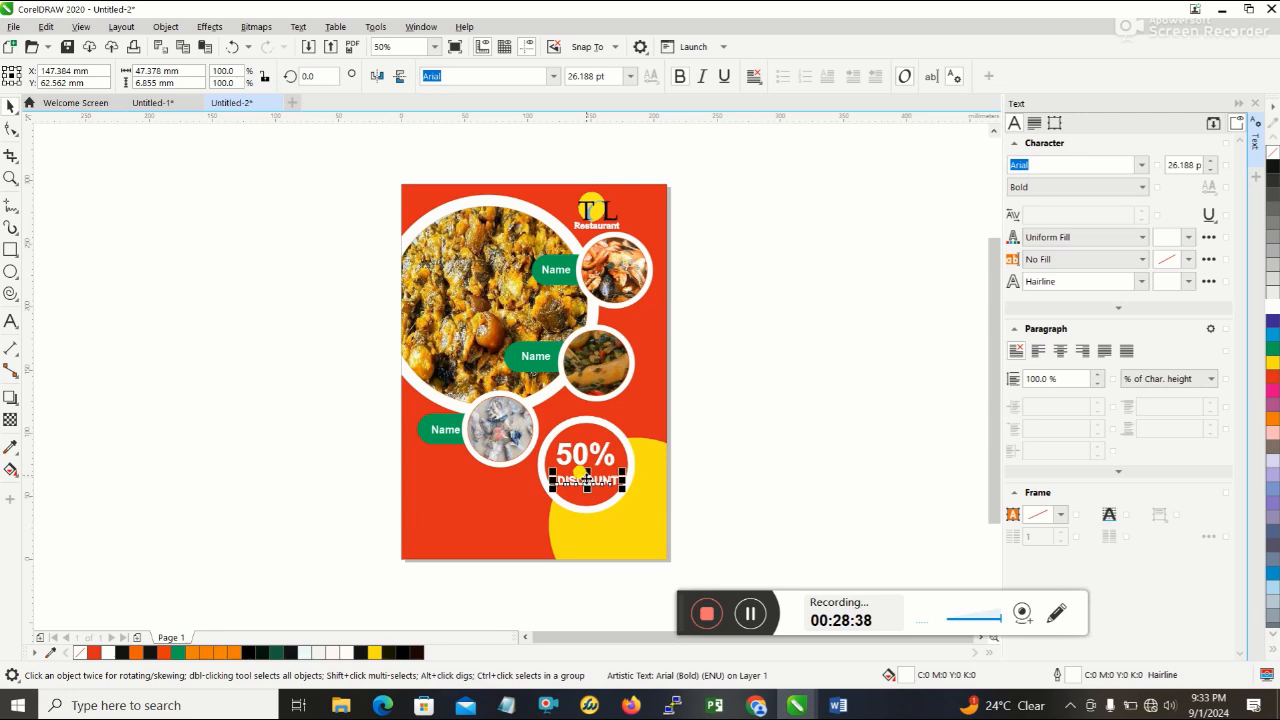
{"action": "left_click", "coordinate": [803, 451]}
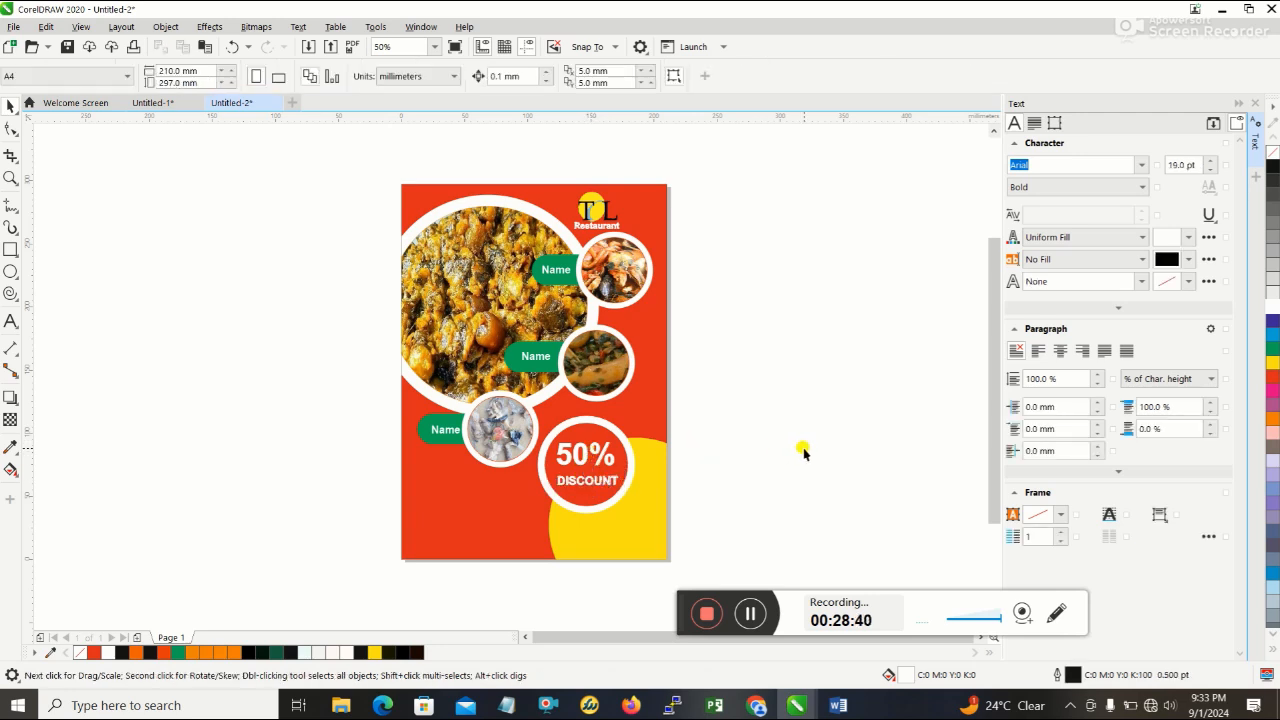
{"action": "left_click", "coordinate": [585, 456]}
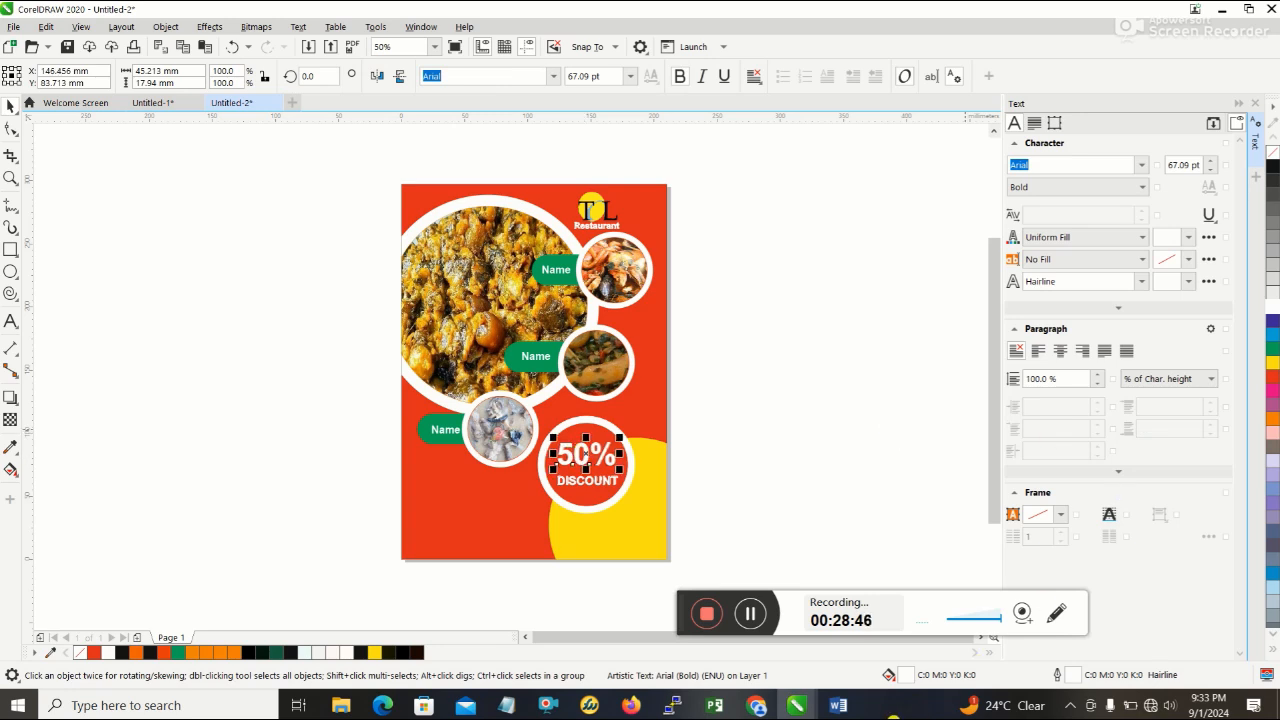
- Check the headline on the Word reference flyer, return to CorelDRAW, and add the two-line text "BUY ONE GET ONE!" on the lower-left red area
{"action": "left_click", "coordinate": [840, 705]}
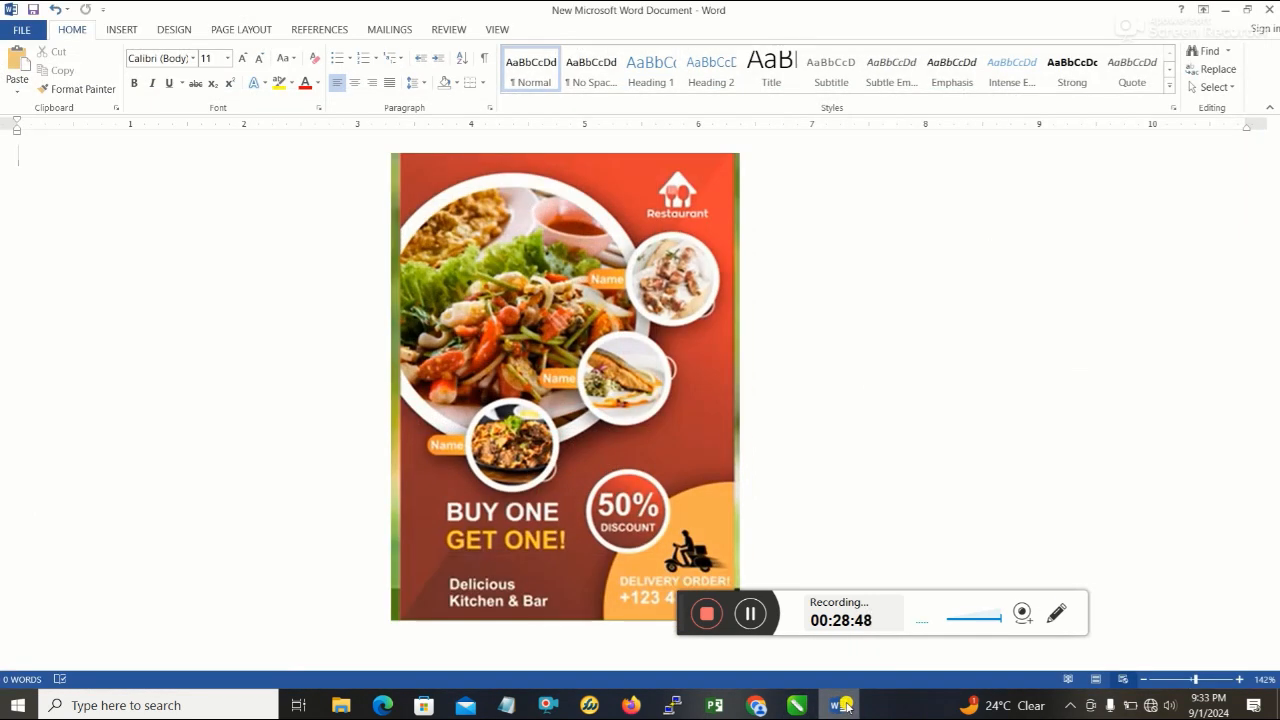
{"action": "left_click", "coordinate": [843, 705]}
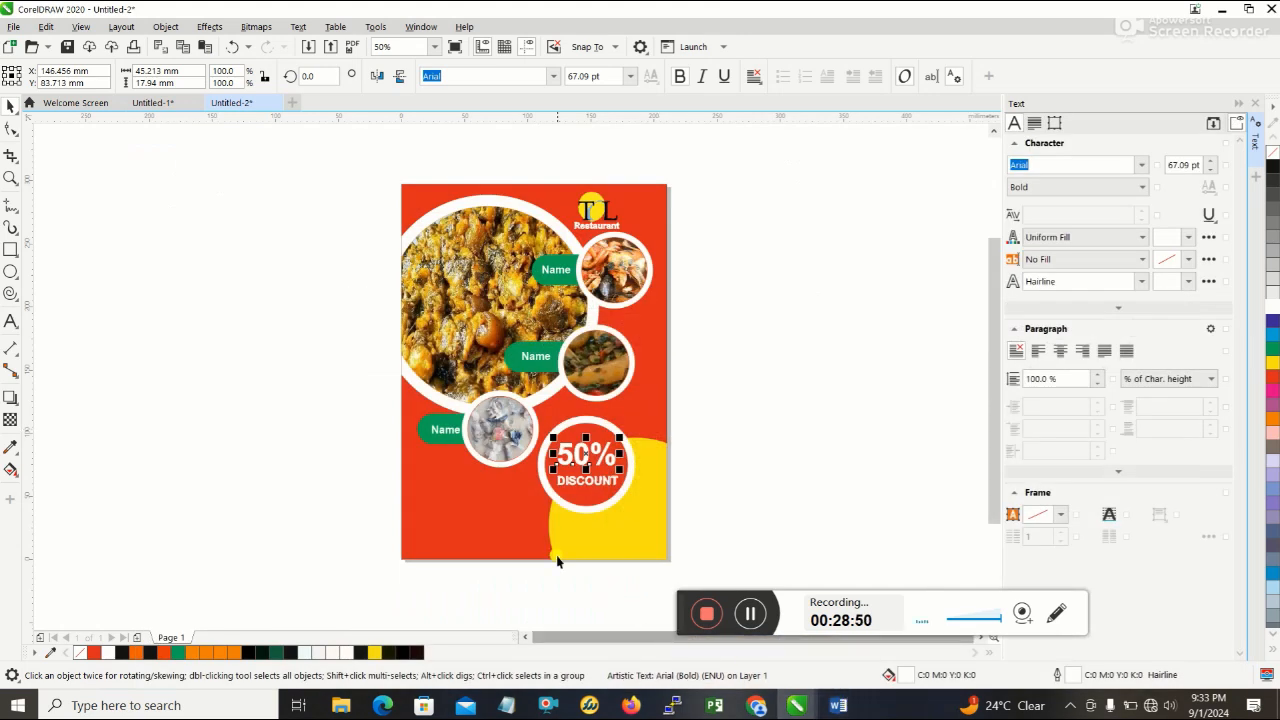
{"action": "left_click", "coordinate": [838, 705]}
{"action": "left_click", "coordinate": [838, 705]}
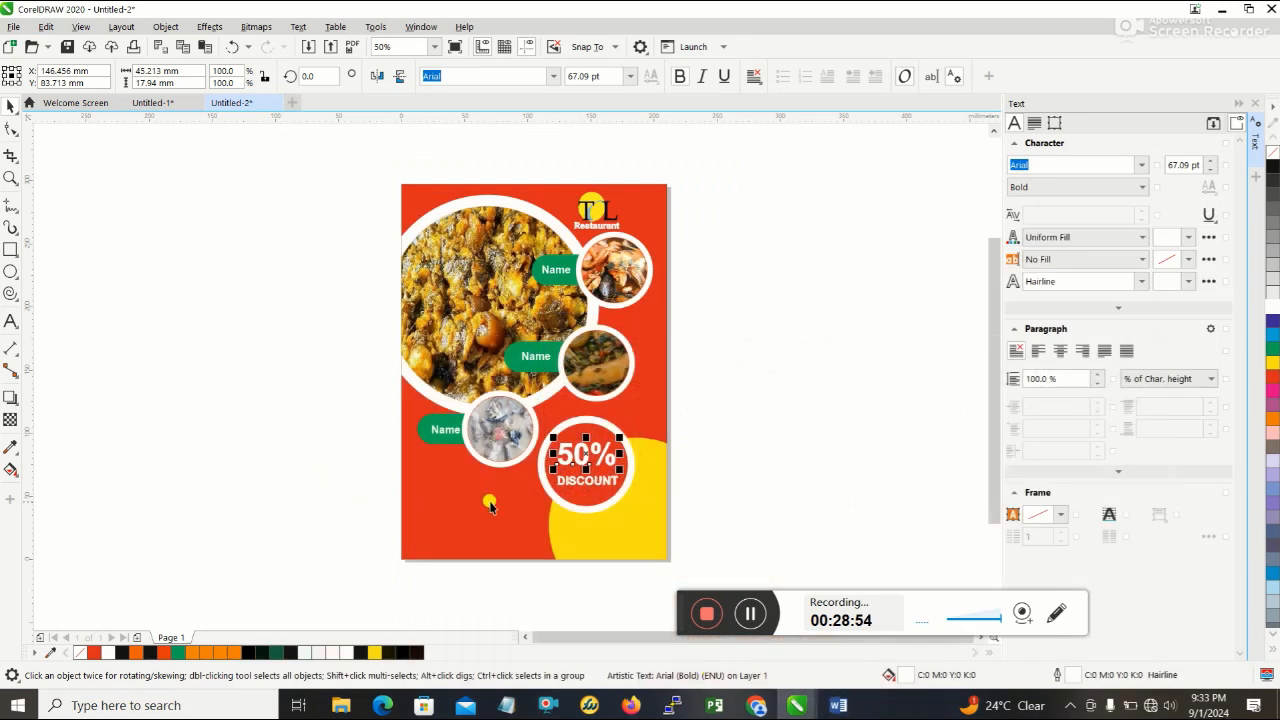
{"action": "left_click", "coordinate": [8, 323]}
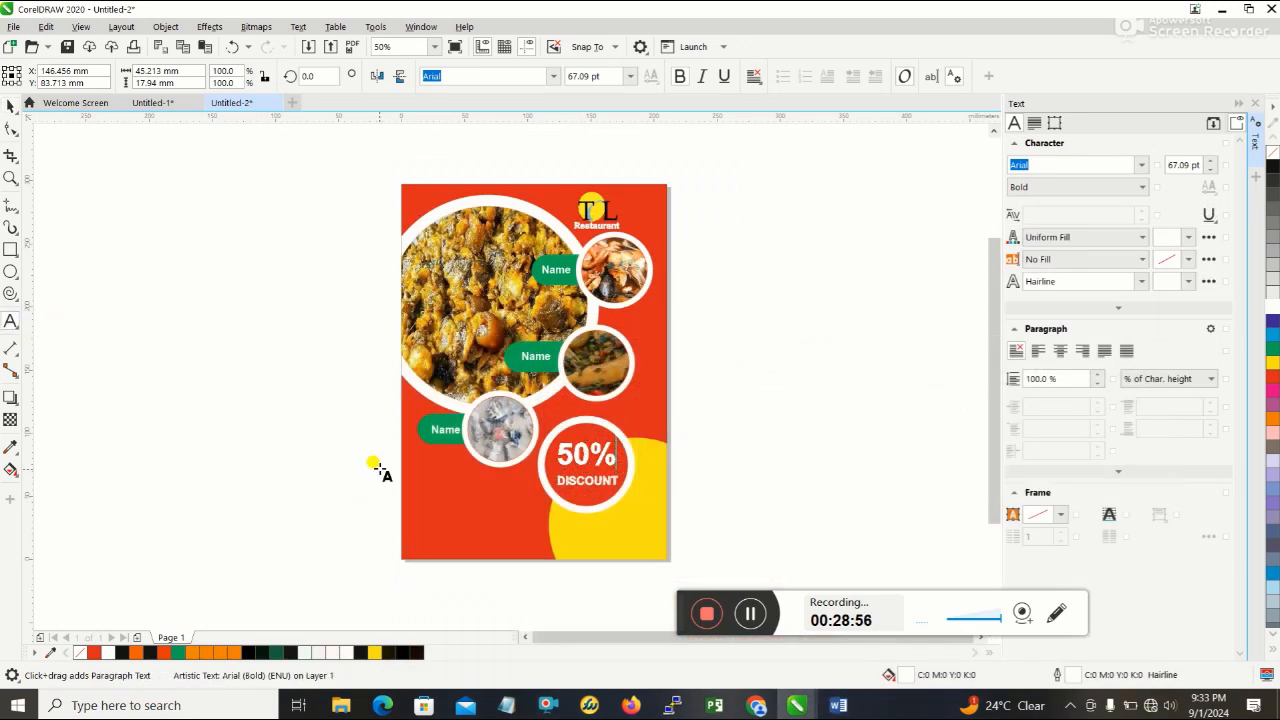
{"action": "left_click", "coordinate": [421, 493]}
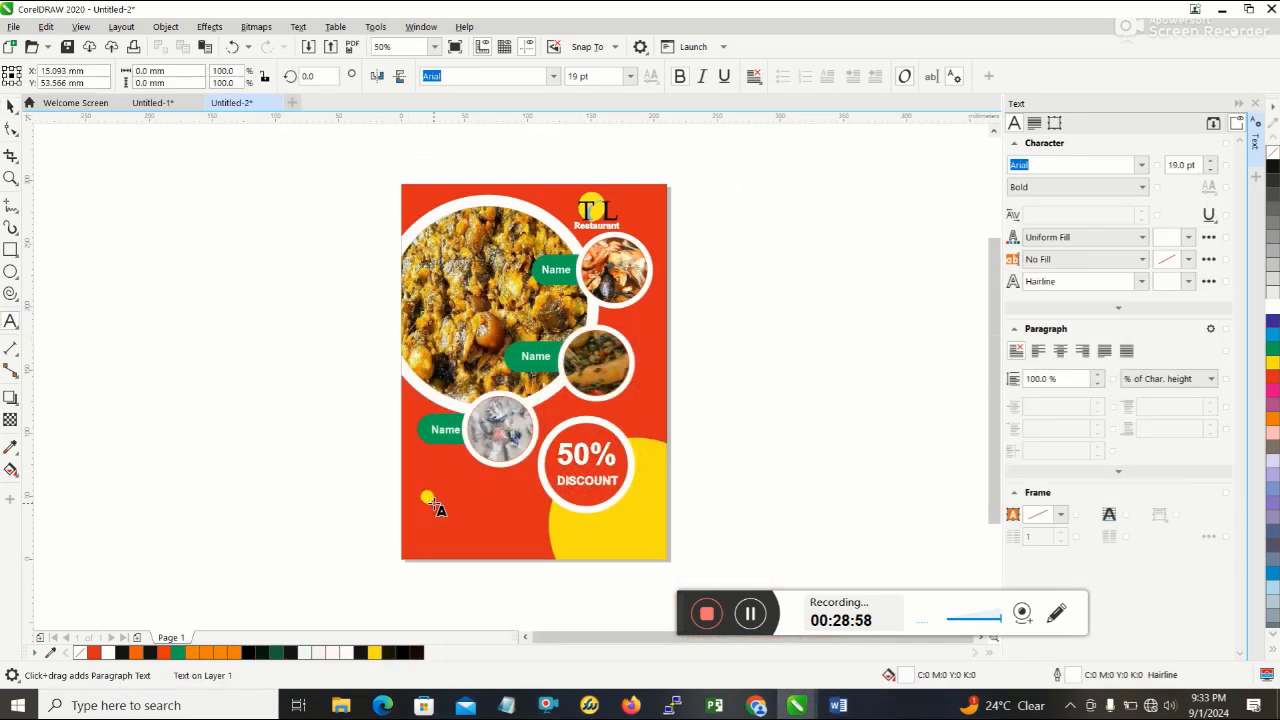
{"action": "type", "text": "Bu"}
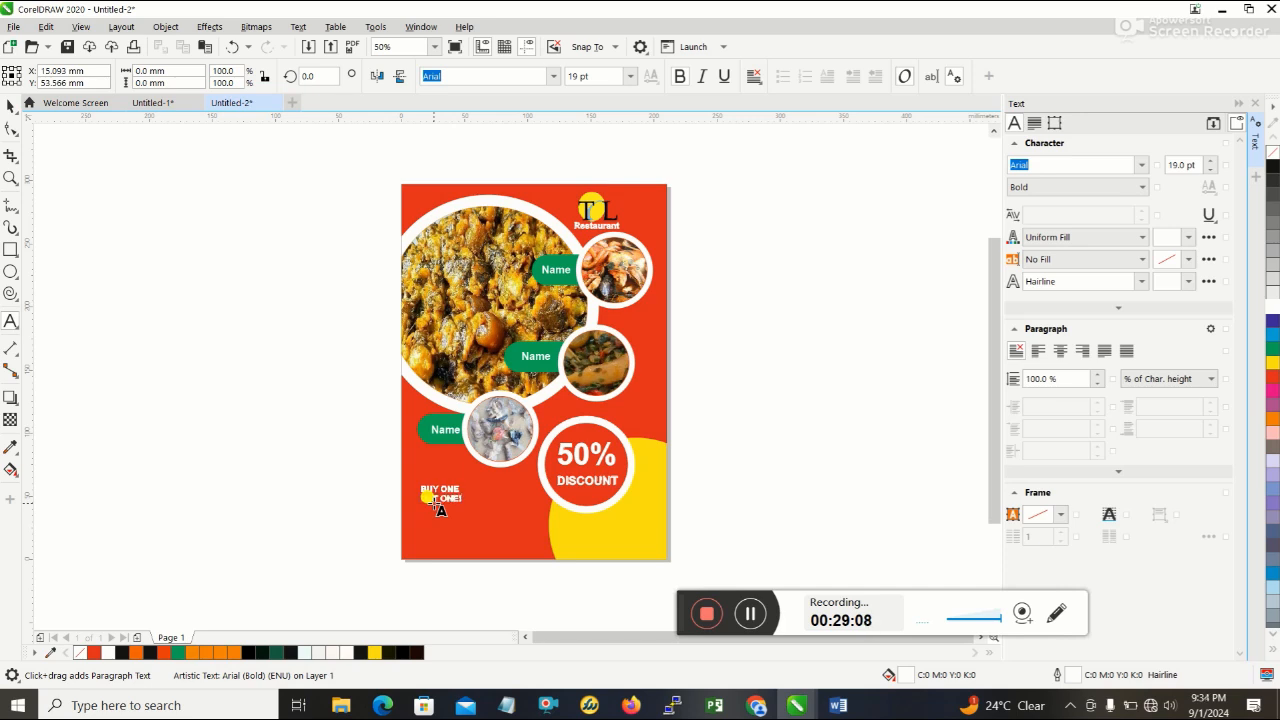
- Enlarge the BUY ONE GET ONE! text to about 37.5 pt, roughly 62 mm wide, and move it up and right below the third food photo
{"action": "left_click_drag", "start_coordinate": [467, 504], "coordinate": [502, 520]}
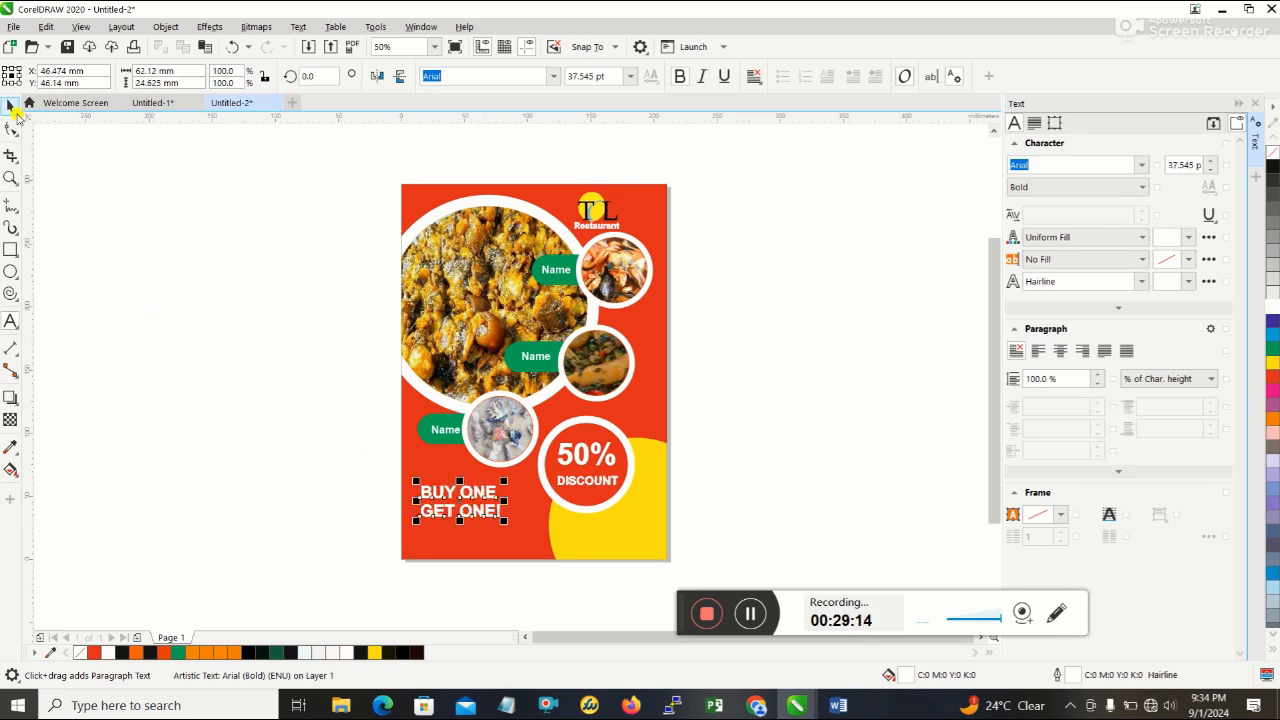
{"action": "left_click", "coordinate": [10, 106]}
{"action": "left_click_drag", "start_coordinate": [463, 506], "coordinate": [477, 490]}
- Colour only the "GET ONE!" line of the headline yellow and deselect the text
{"action": "double_click", "coordinate": [501, 507]}
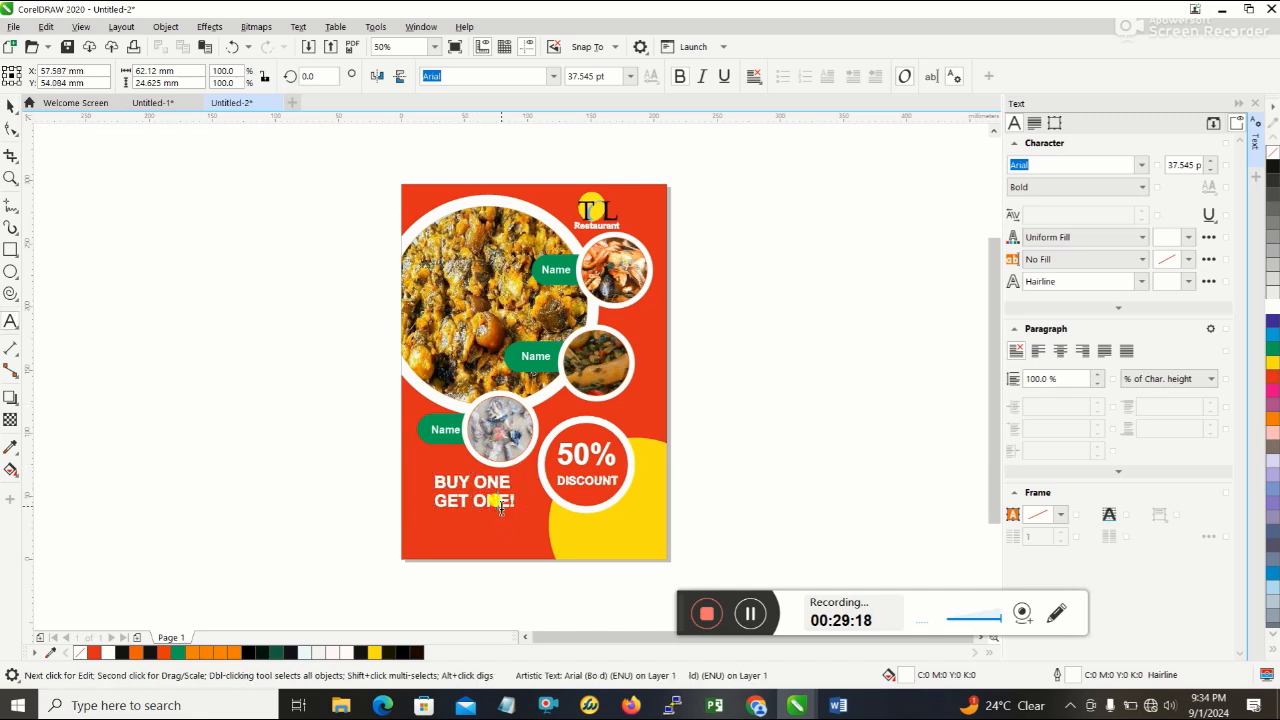
{"action": "left_click_drag", "start_coordinate": [432, 500], "coordinate": [515, 504]}
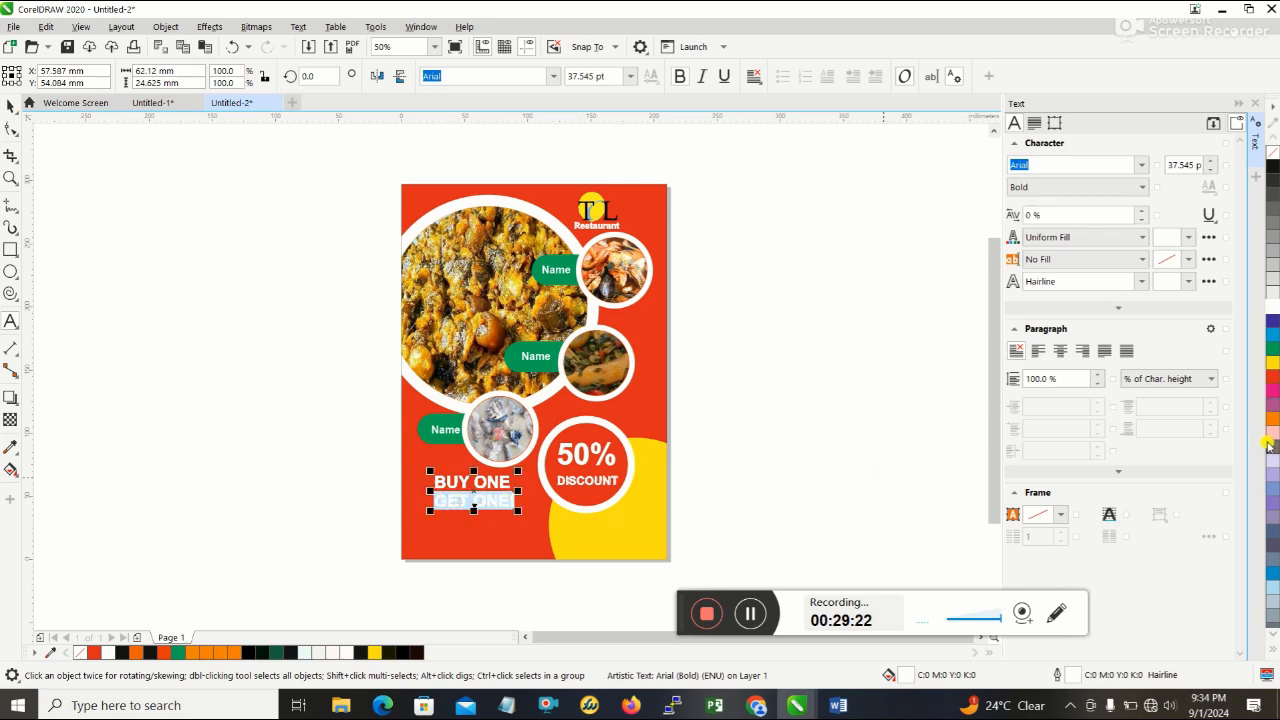
{"action": "left_click", "coordinate": [1272, 364]}
{"action": "left_click", "coordinate": [814, 490]}
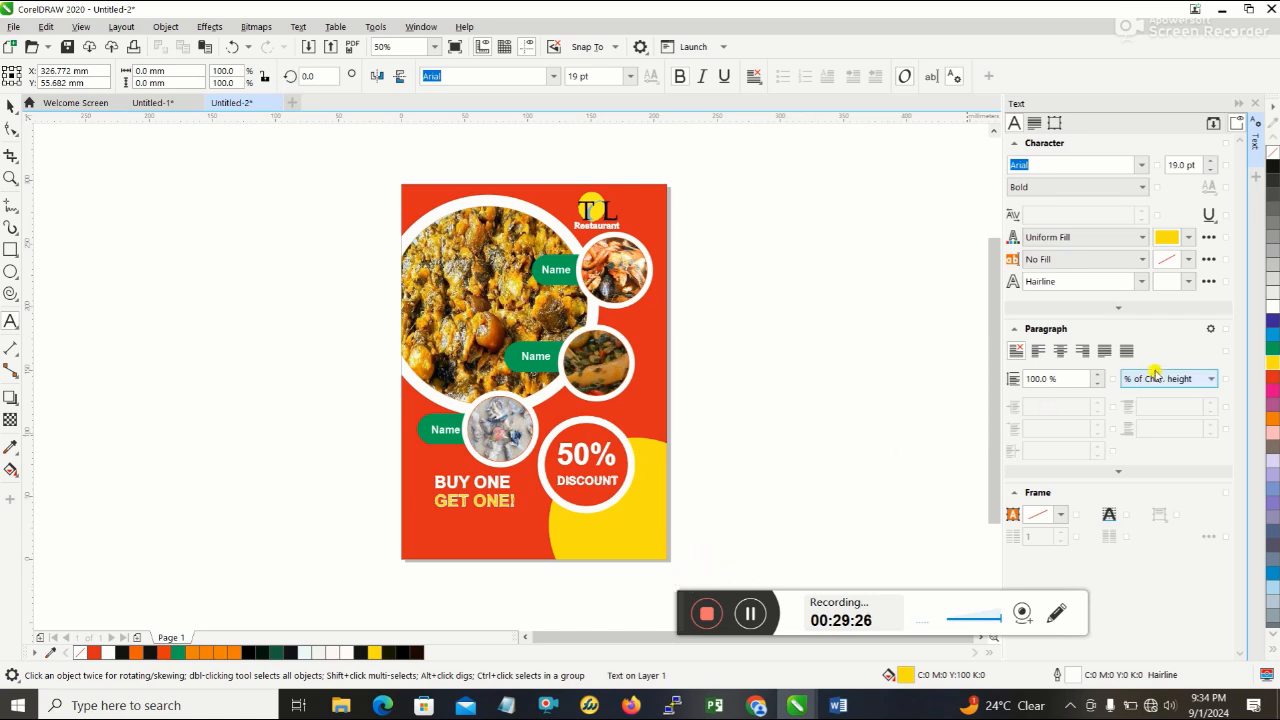
- Select only the "GET ONE!" line of the headline and remove its outline colour
{"action": "left_click", "coordinate": [457, 502]}
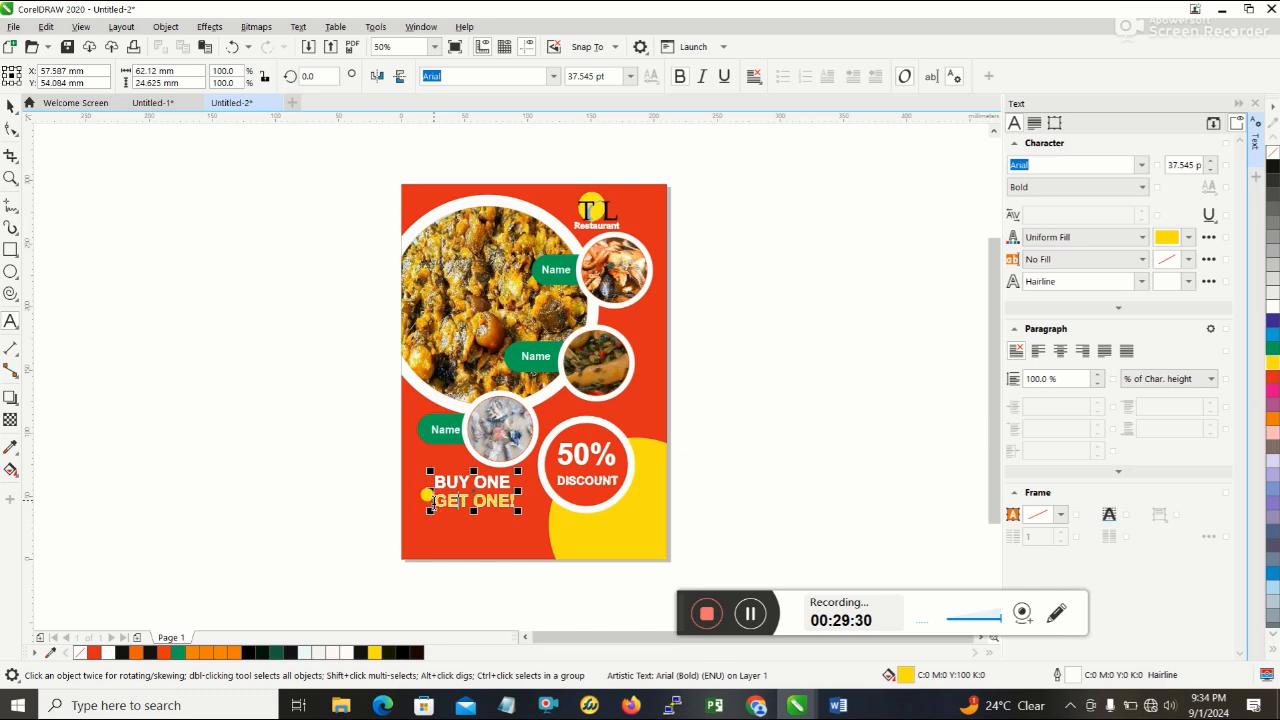
{"action": "left_click_drag", "start_coordinate": [434, 500], "coordinate": [516, 502]}
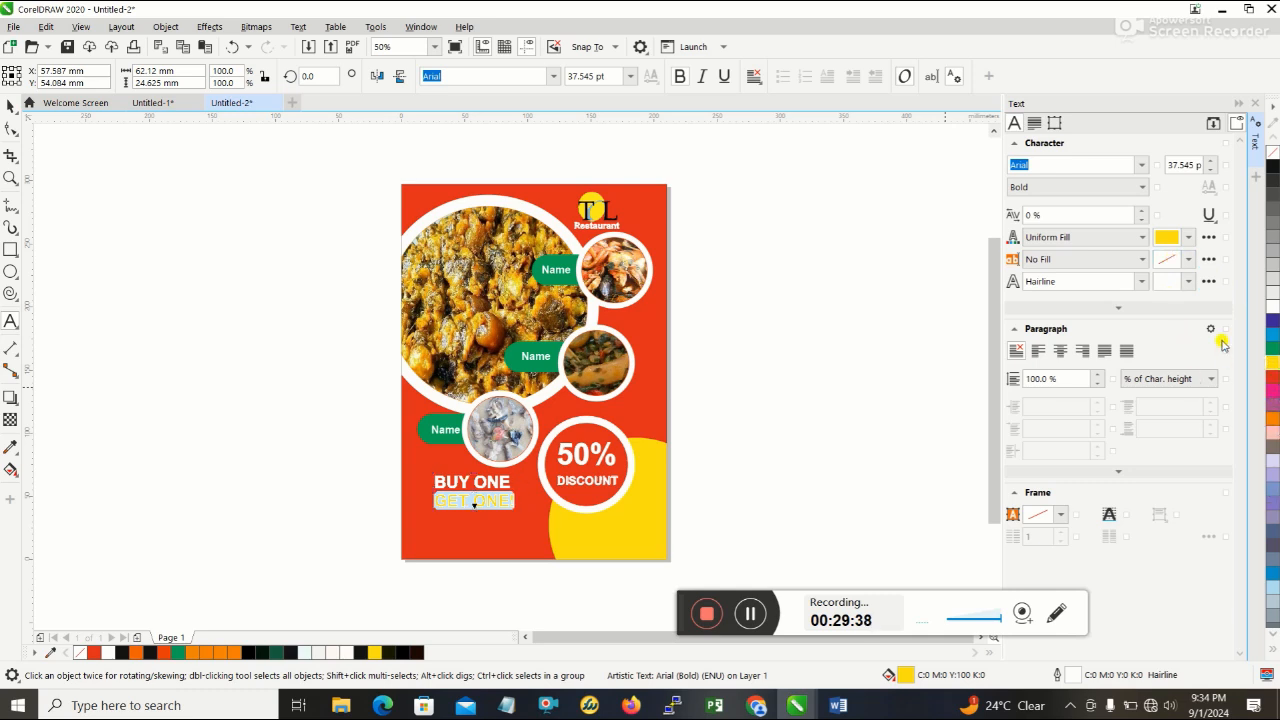
{"action": "left_click", "coordinate": [520, 518]}
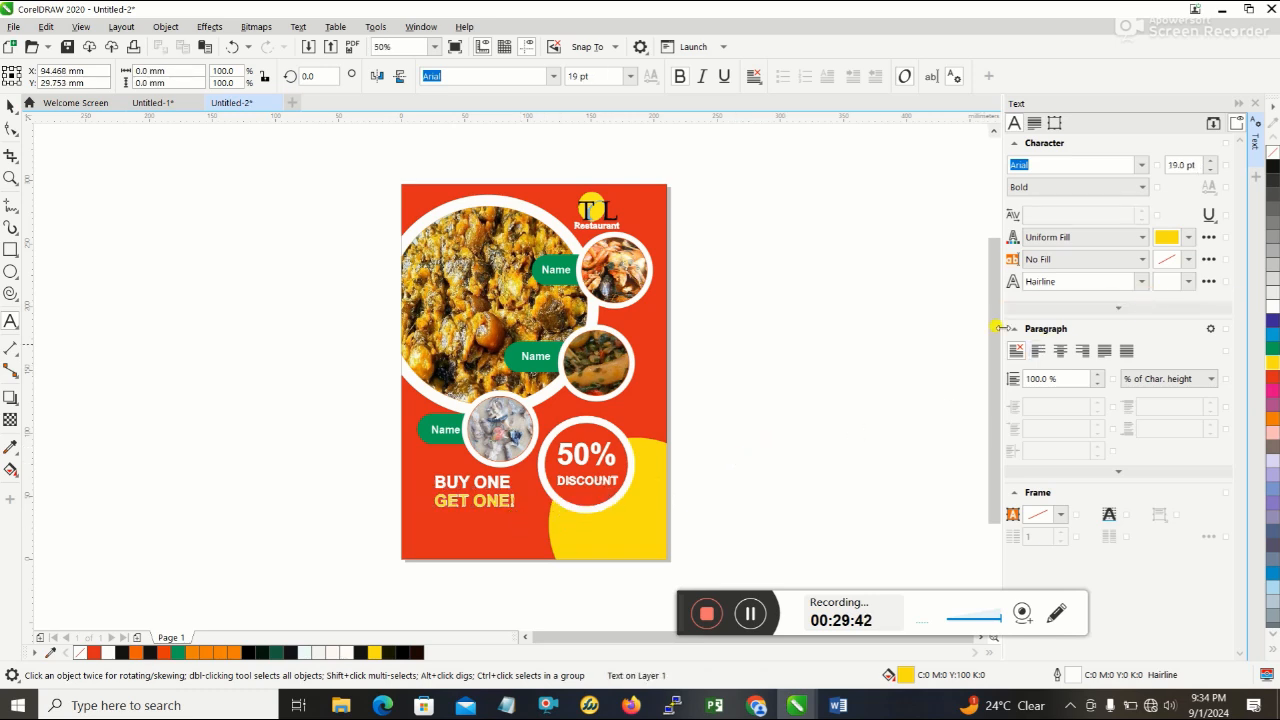
{"action": "left_click", "coordinate": [484, 505]}
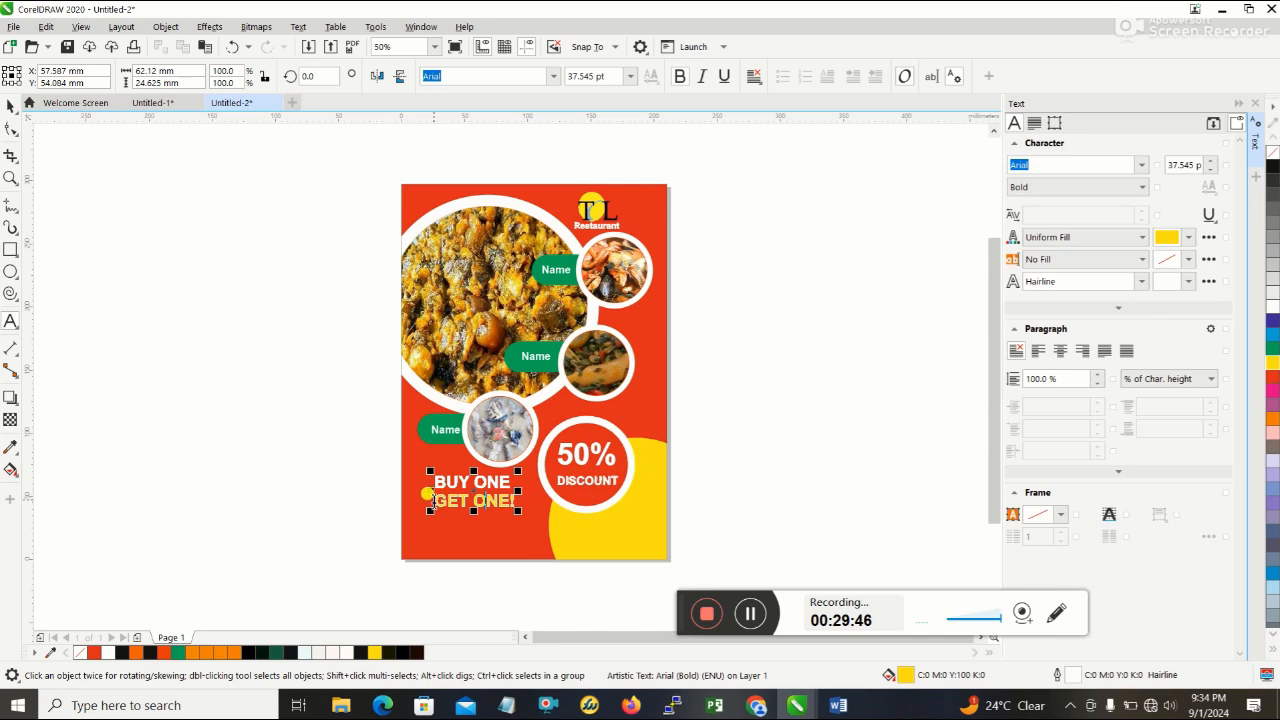
{"action": "left_click_drag", "start_coordinate": [431, 500], "coordinate": [518, 505]}
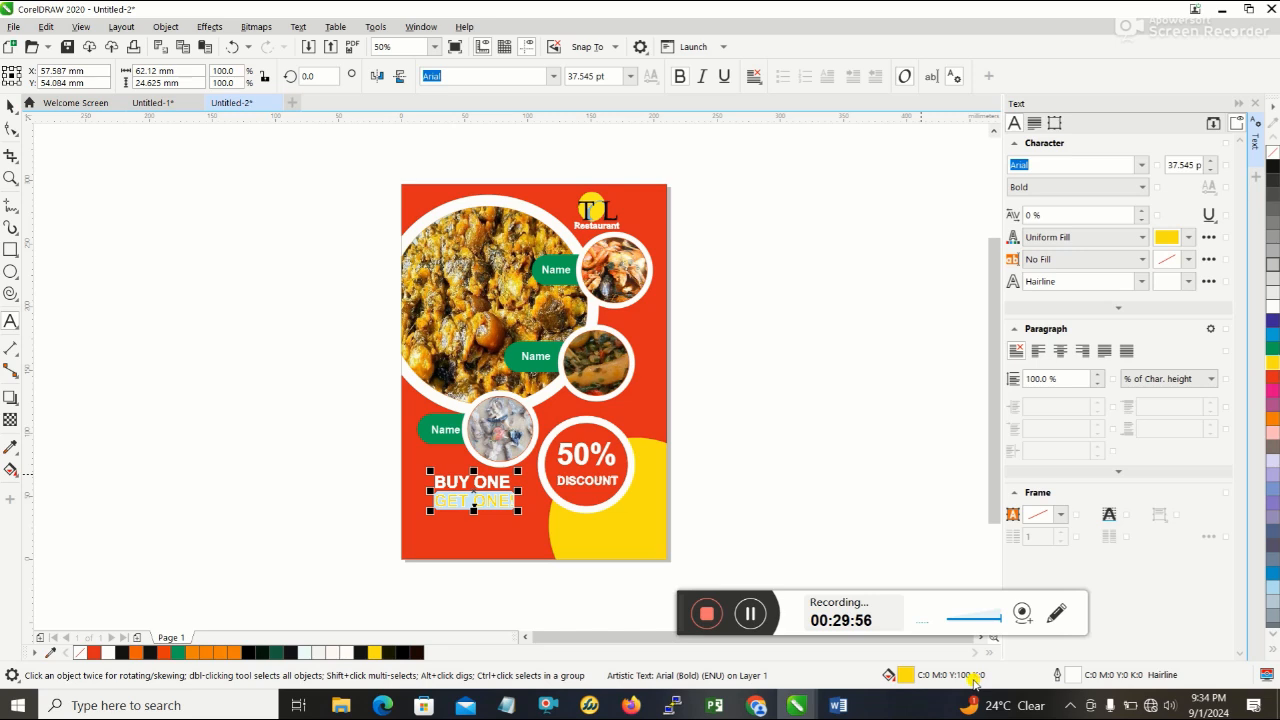
{"action": "double_click", "coordinate": [1090, 683]}
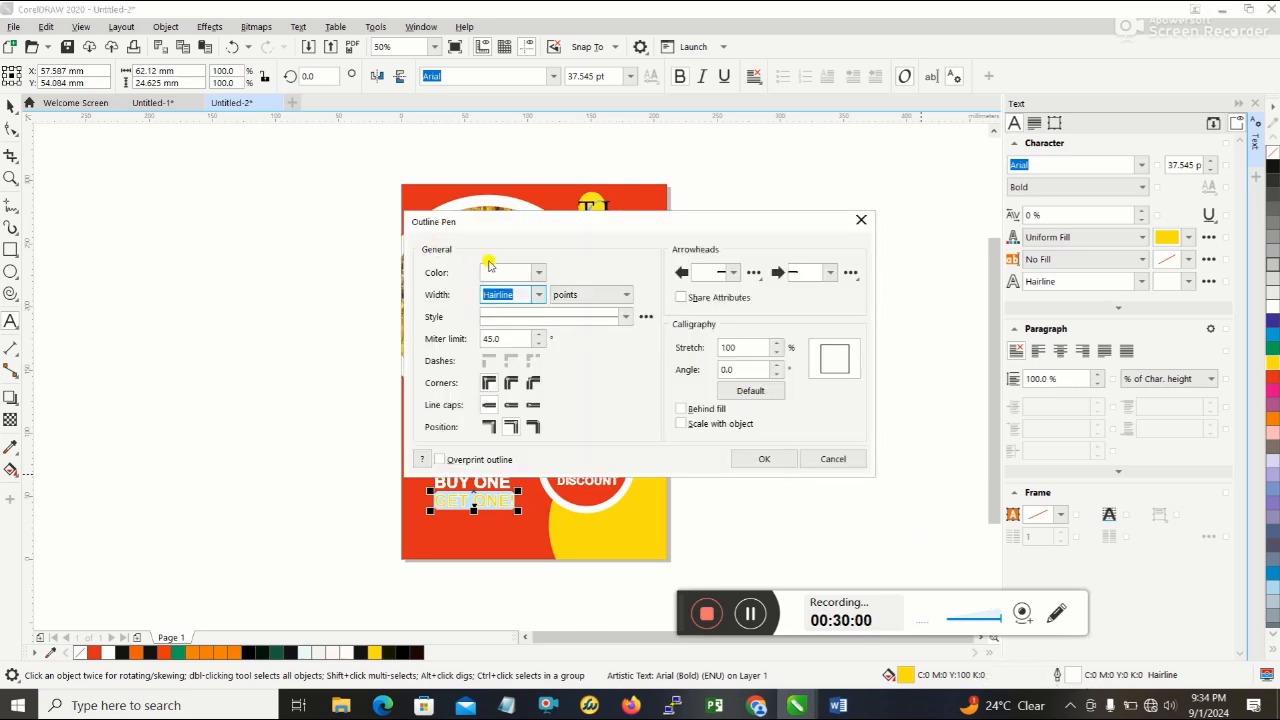
{"action": "left_click", "coordinate": [501, 272]}
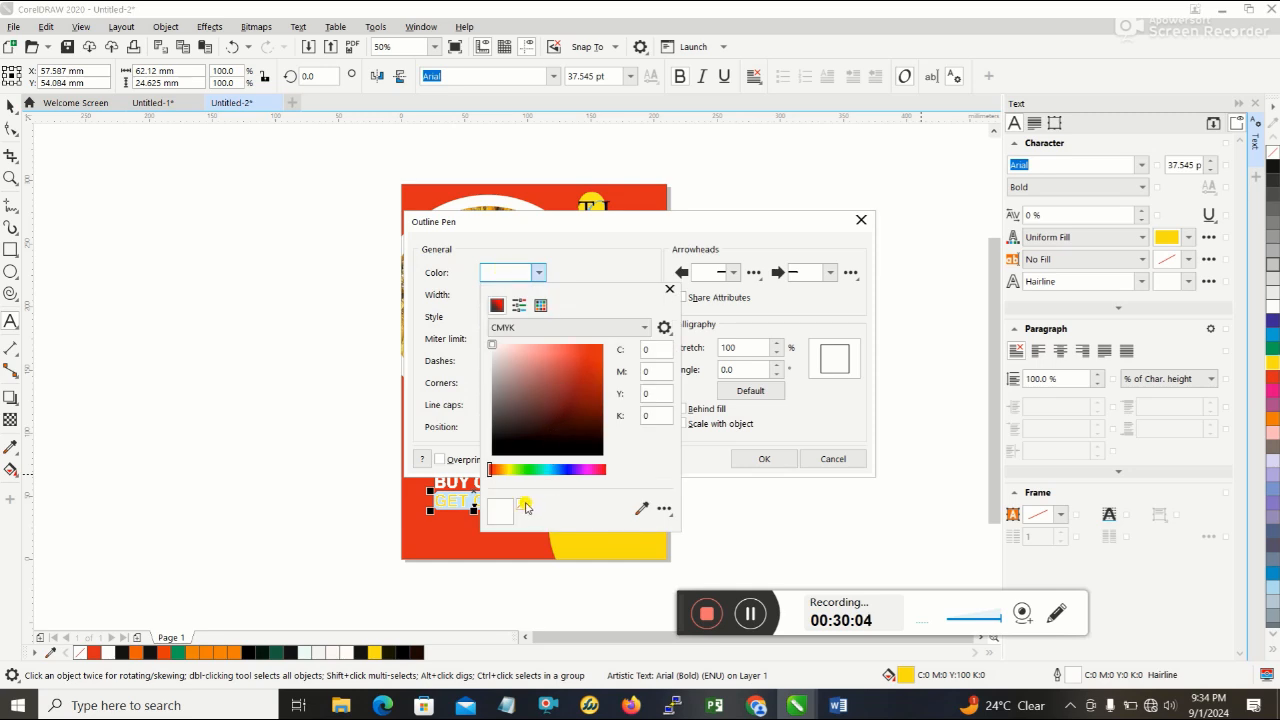
{"action": "left_click", "coordinate": [528, 506]}
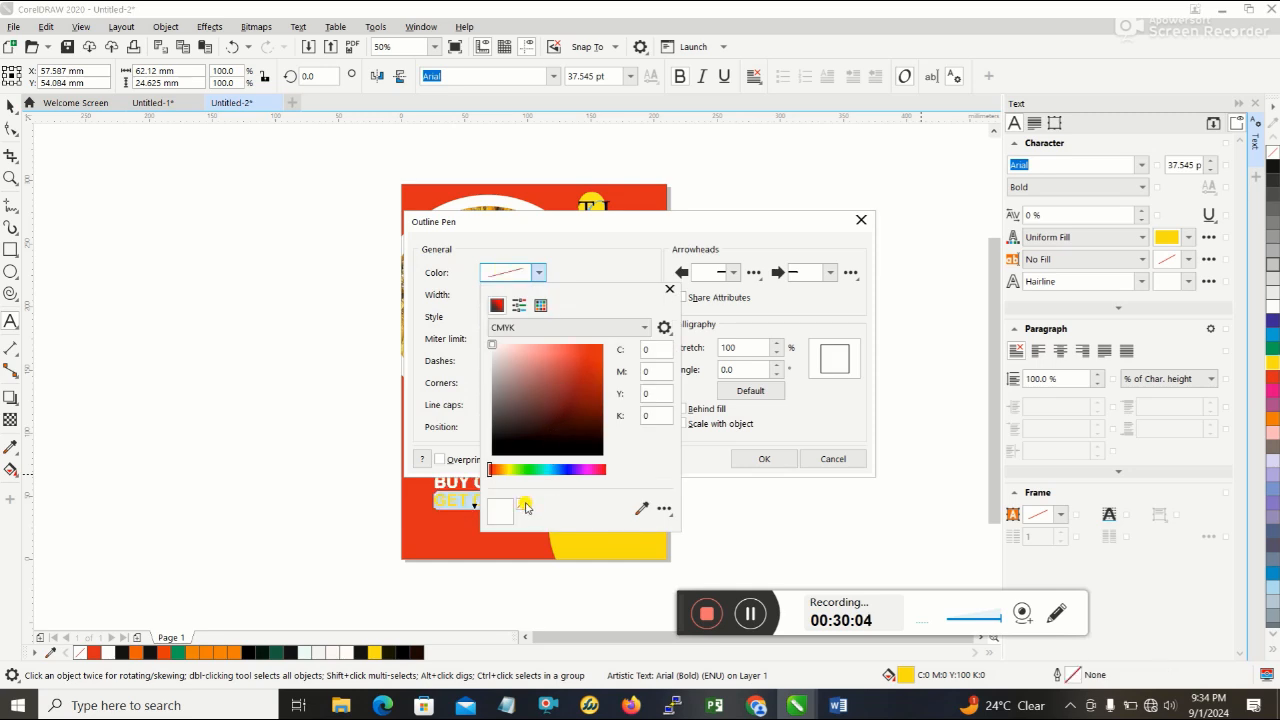
{"action": "left_click", "coordinate": [670, 290]}
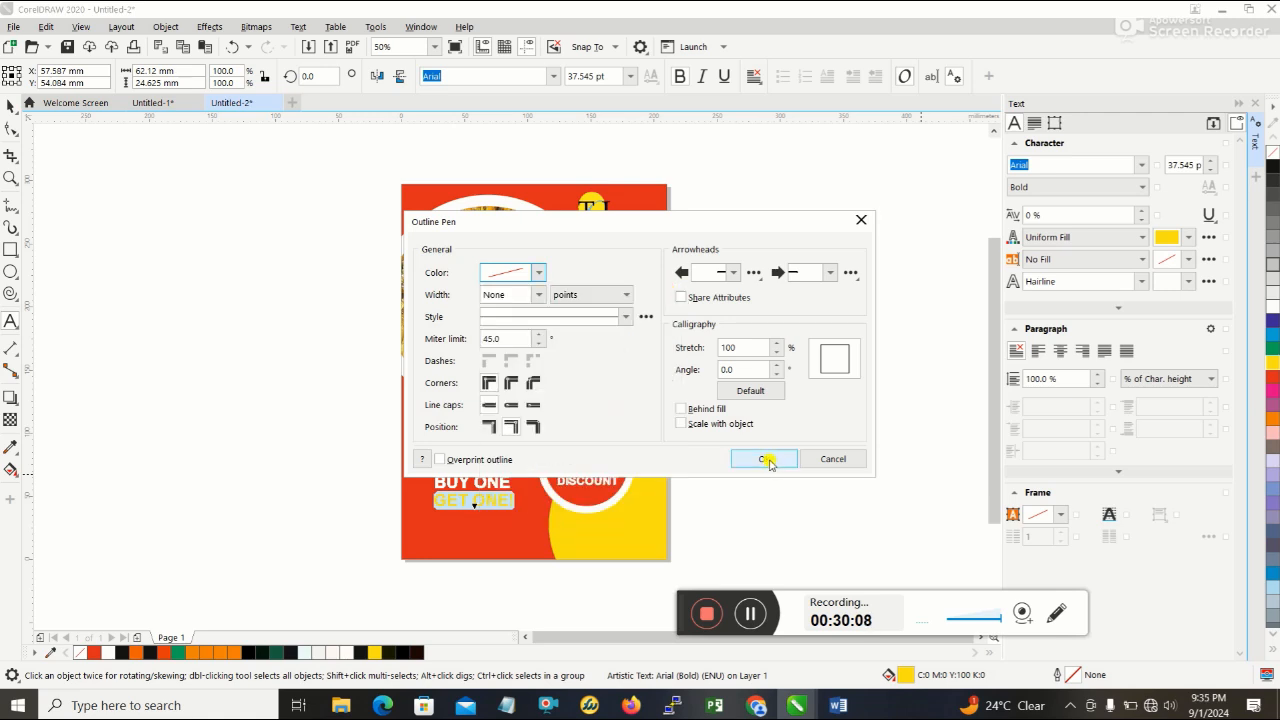
{"action": "left_click", "coordinate": [765, 459]}
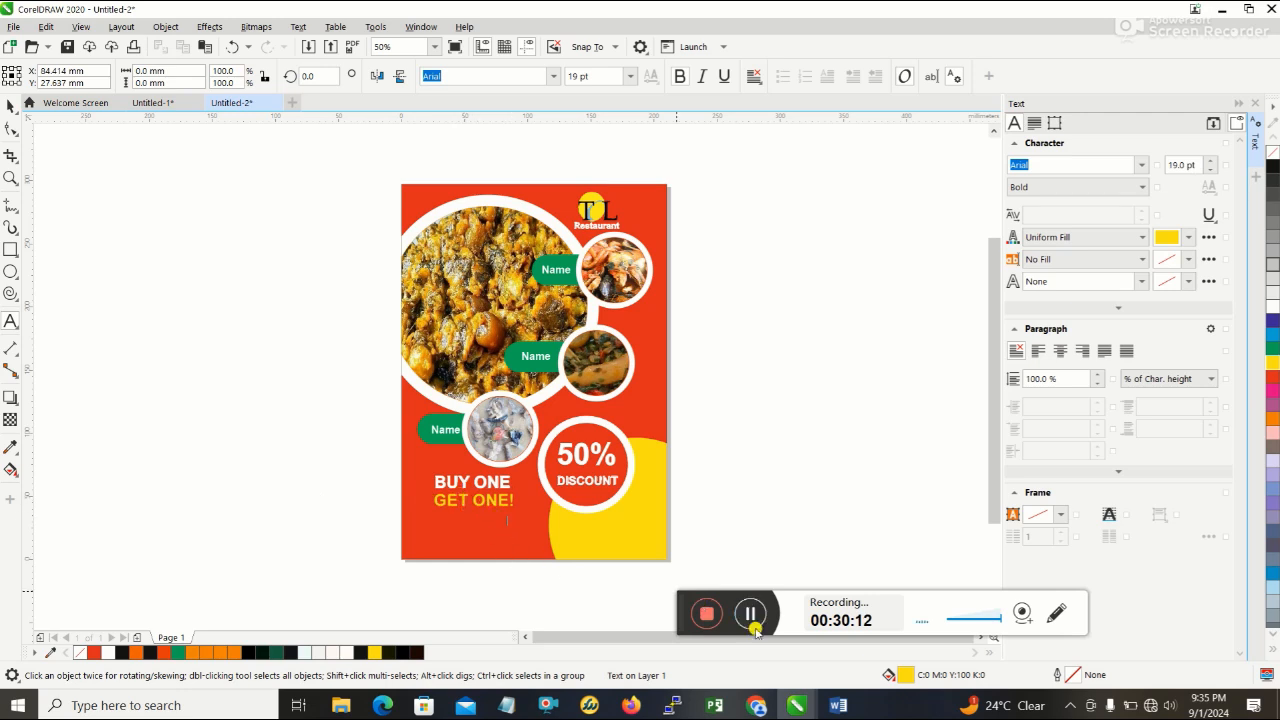
- Check the tagline on the Word reference flyer, return to CorelDRAW, and add the two-line text "Delicious Kitchen & Bar" below the headline
{"action": "left_click", "coordinate": [840, 705]}
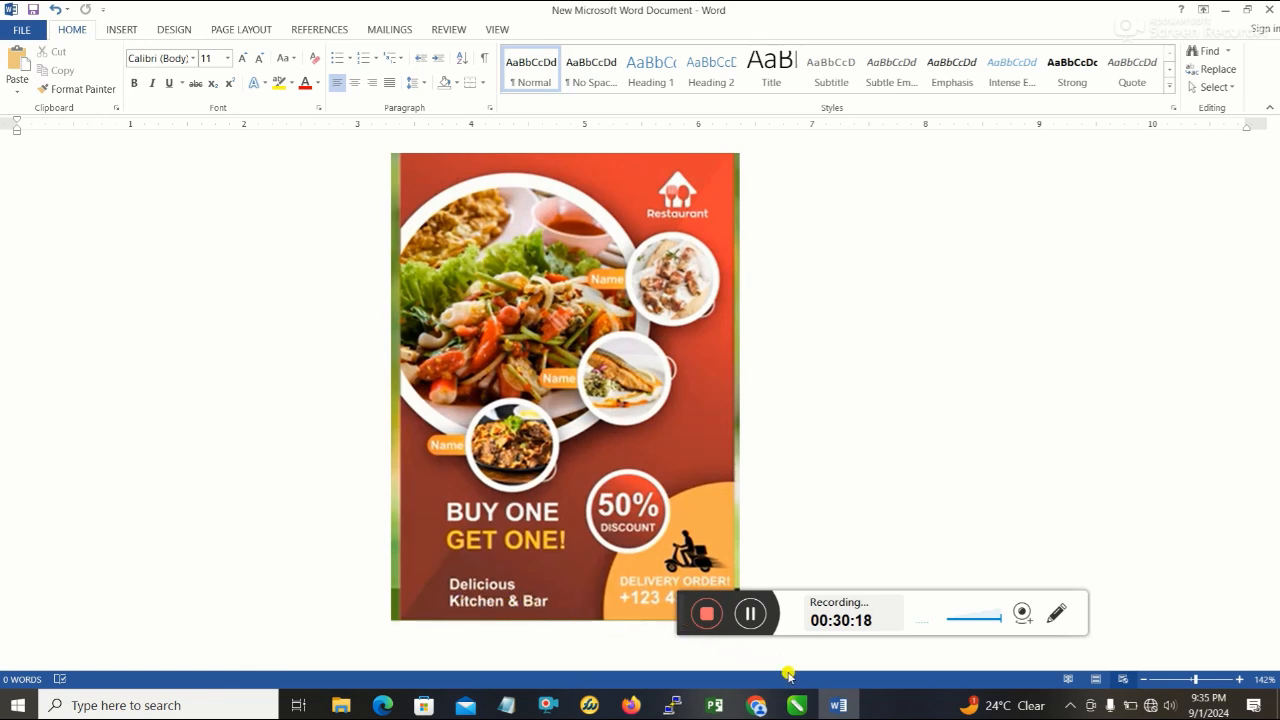
{"action": "left_click", "coordinate": [797, 704]}
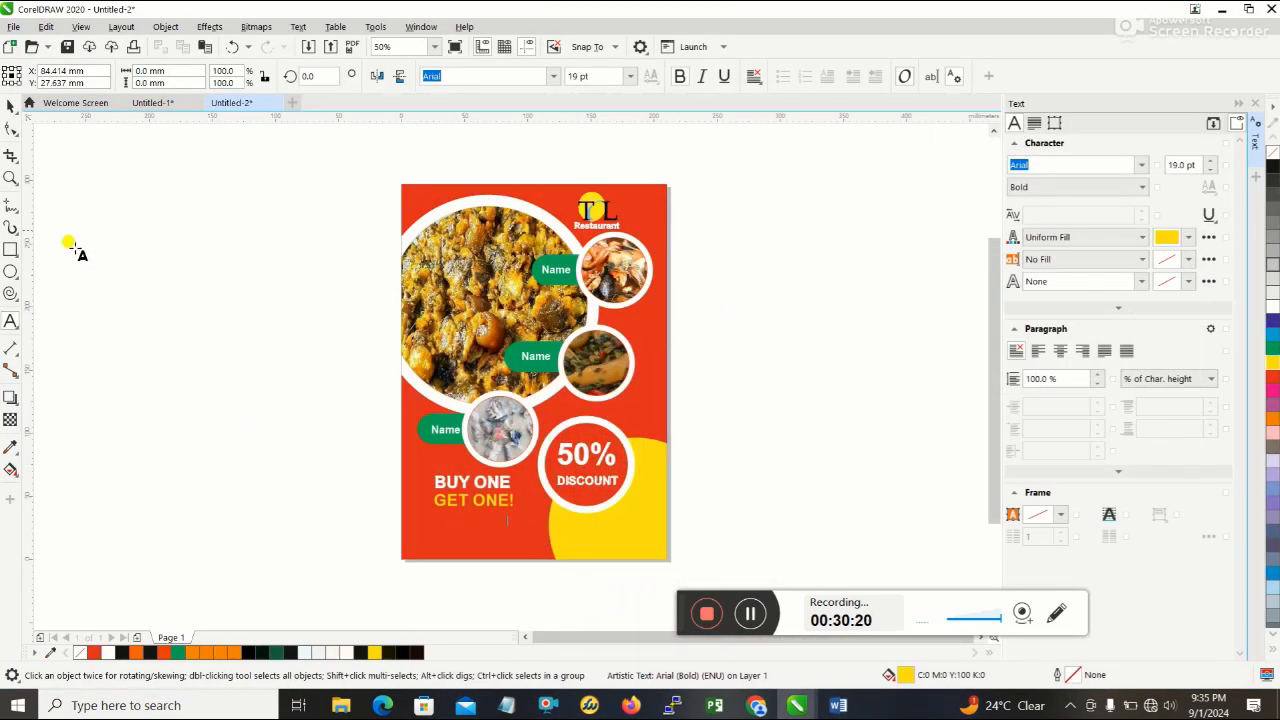
{"action": "left_click", "coordinate": [425, 527]}
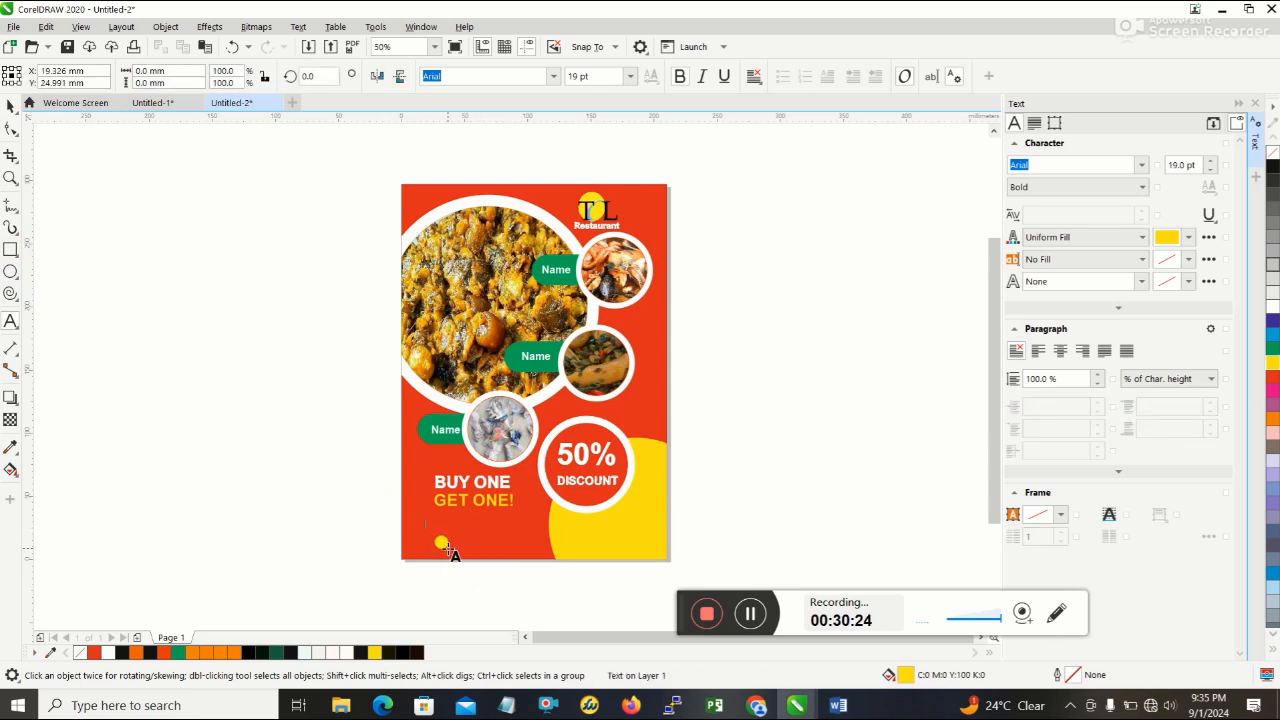
{"action": "type", "text": "Da"}
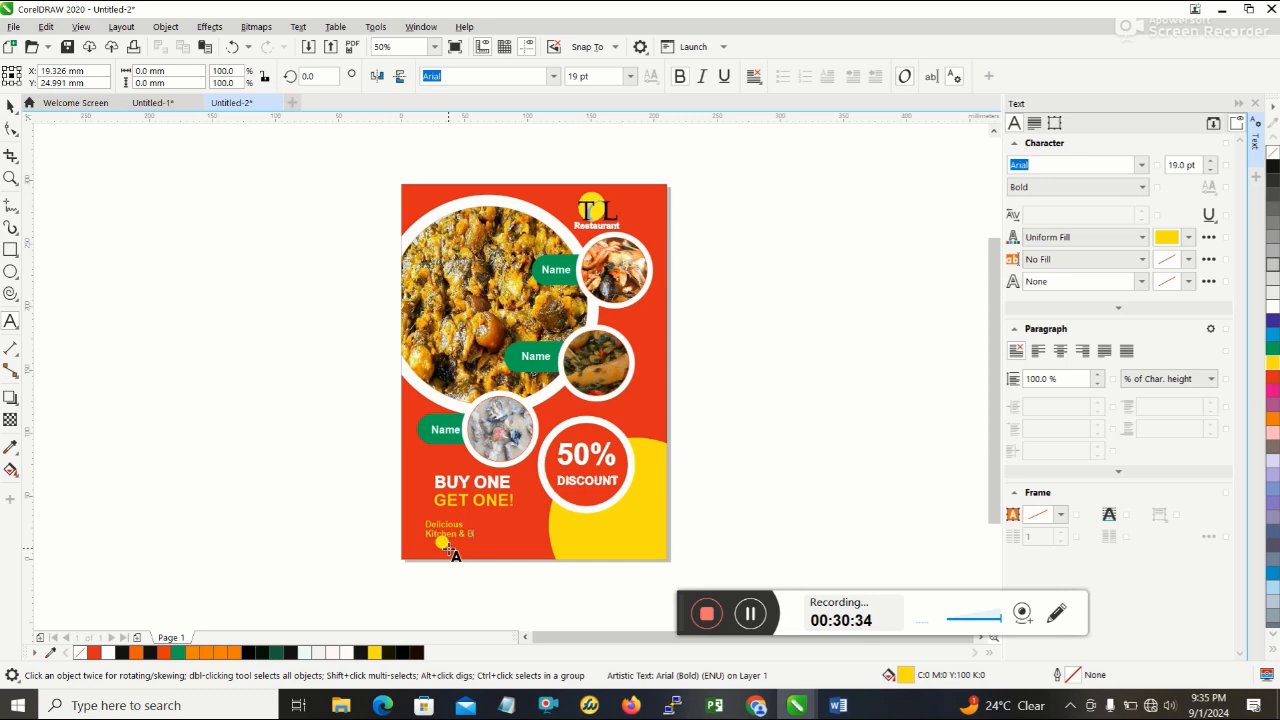
{"action": "left_click", "coordinate": [839, 705]}
{"action": "left_click", "coordinate": [839, 705]}
- Change the fill of the whole "Delicious Kitchen & Bar" text to white
{"action": "left_click_drag", "start_coordinate": [425, 521], "coordinate": [550, 575]}
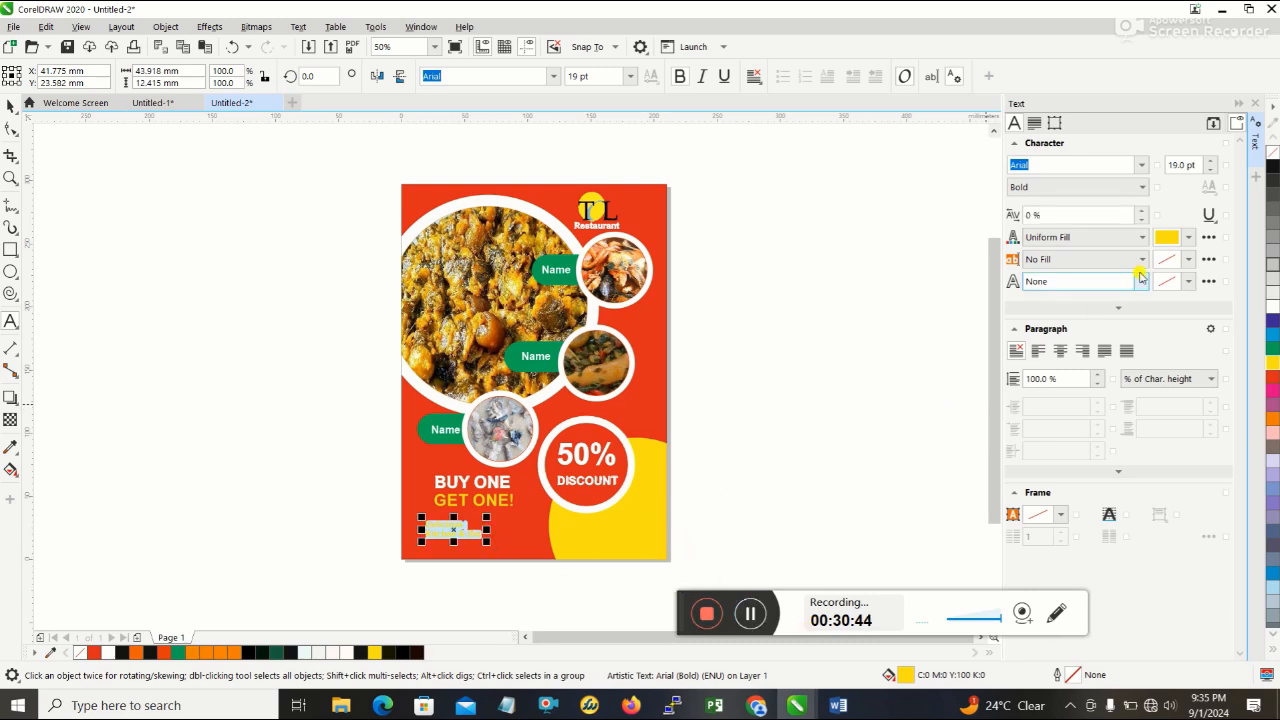
{"action": "left_click", "coordinate": [1185, 240]}
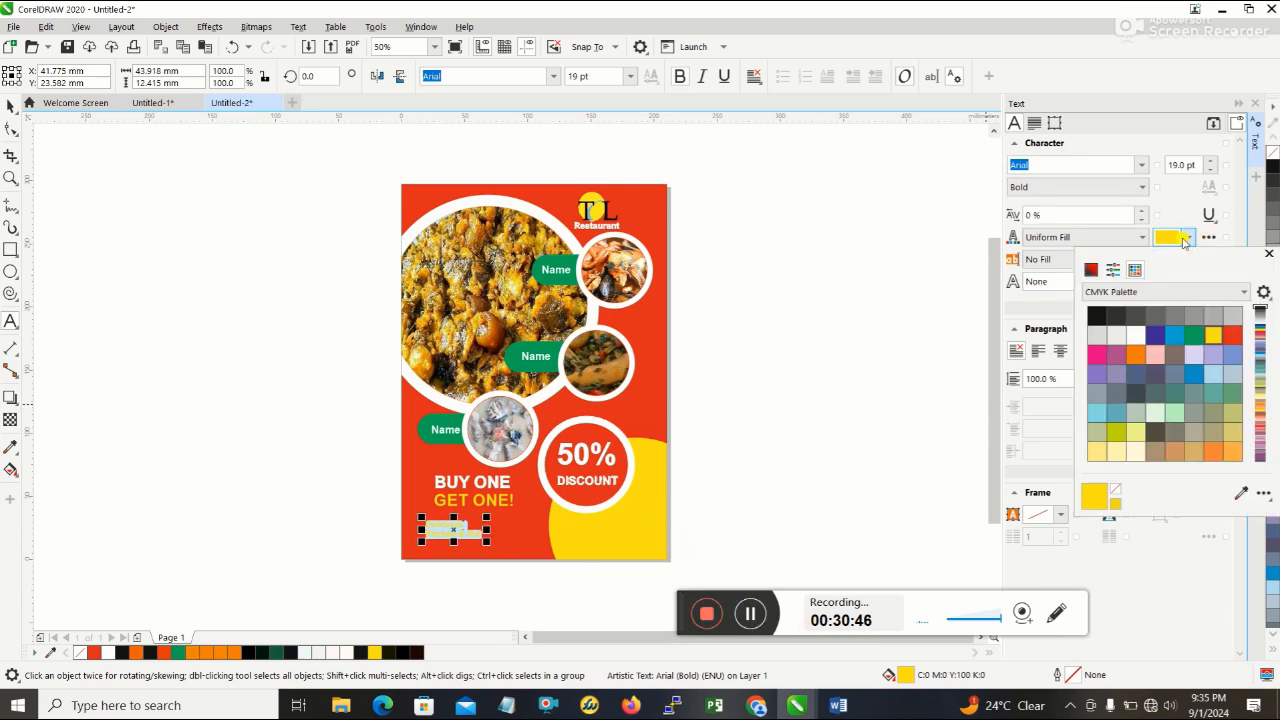
{"action": "left_click", "coordinate": [1182, 244]}
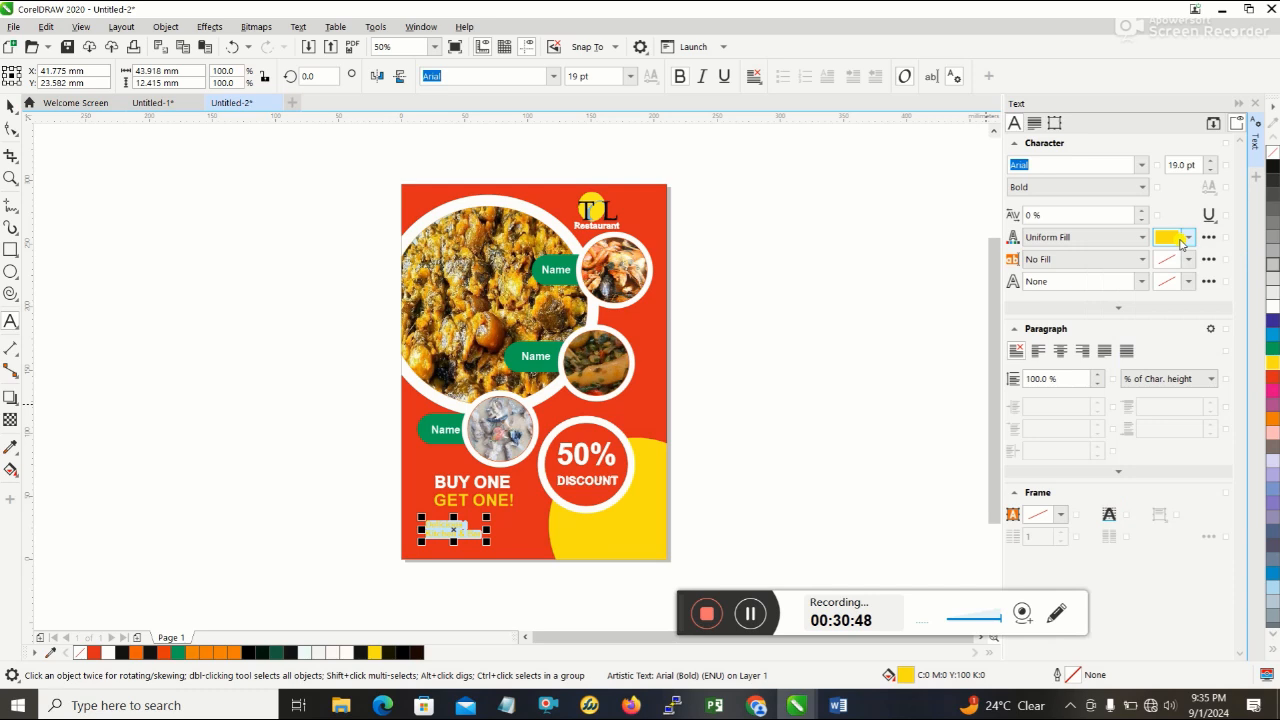
{"action": "left_click", "coordinate": [1185, 240]}
{"action": "left_click", "coordinate": [1190, 234]}
{"action": "left_click", "coordinate": [1192, 234]}
{"action": "left_click", "coordinate": [1185, 240]}
{"action": "left_click", "coordinate": [1186, 241]}
{"action": "left_click", "coordinate": [1135, 335]}
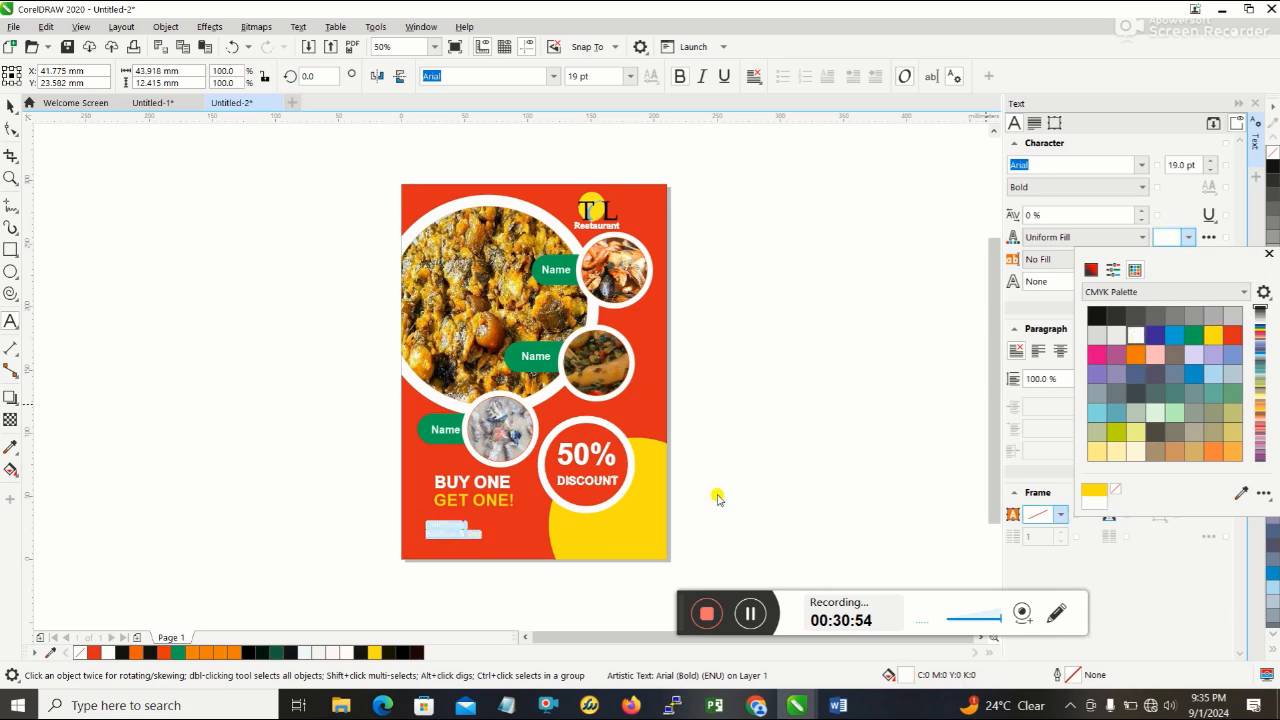
{"action": "left_click", "coordinate": [783, 489]}
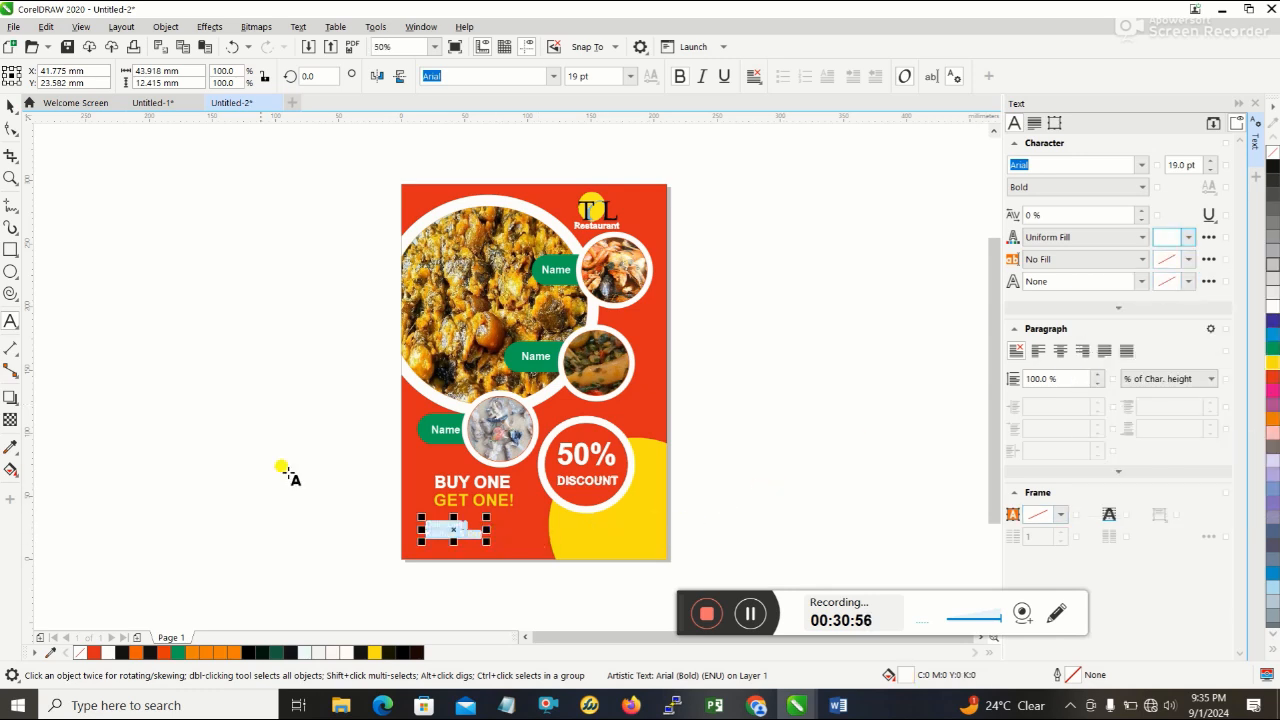
- Resize the "Delicious Kitchen & Bar" text to about 24.4 pt and shift it right to line up with the headline's left edge
{"action": "left_click", "coordinate": [9, 108]}
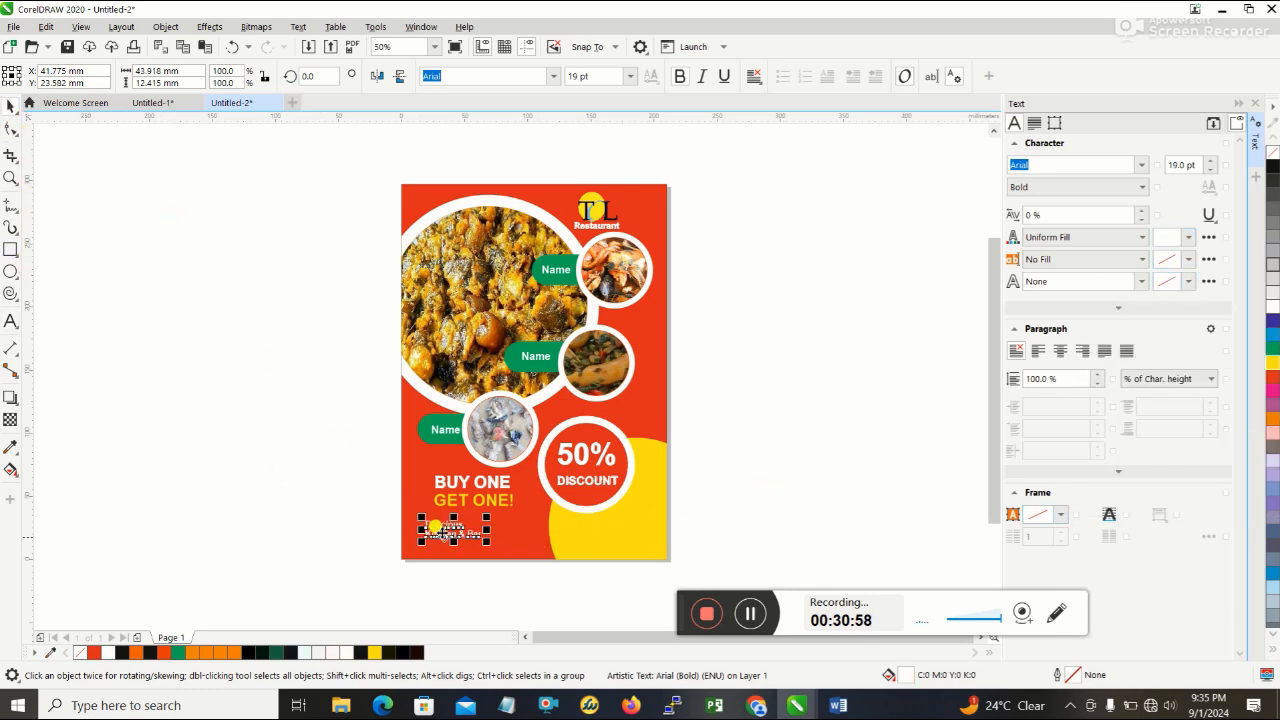
{"action": "left_click", "coordinate": [806, 485]}
{"action": "left_click", "coordinate": [461, 531]}
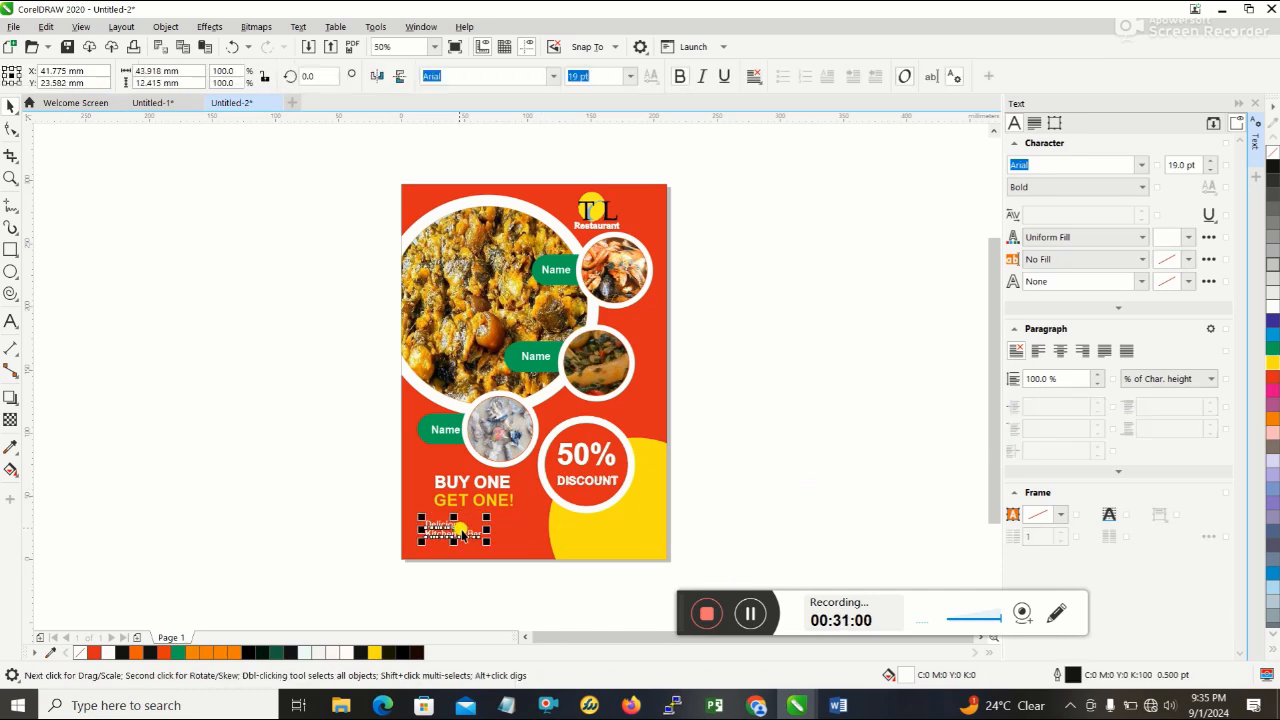
{"action": "left_click_drag", "start_coordinate": [486, 538], "coordinate": [520, 556]}
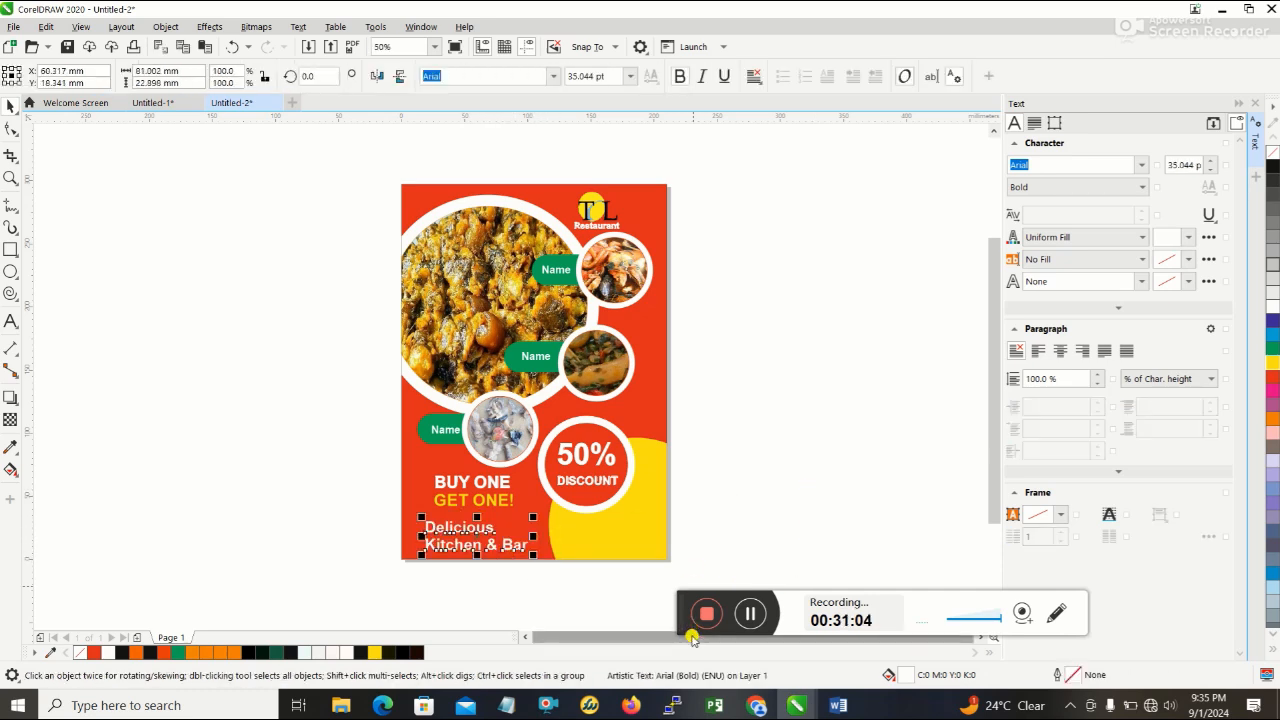
{"action": "left_click", "coordinate": [835, 705]}
{"action": "left_click", "coordinate": [834, 704]}
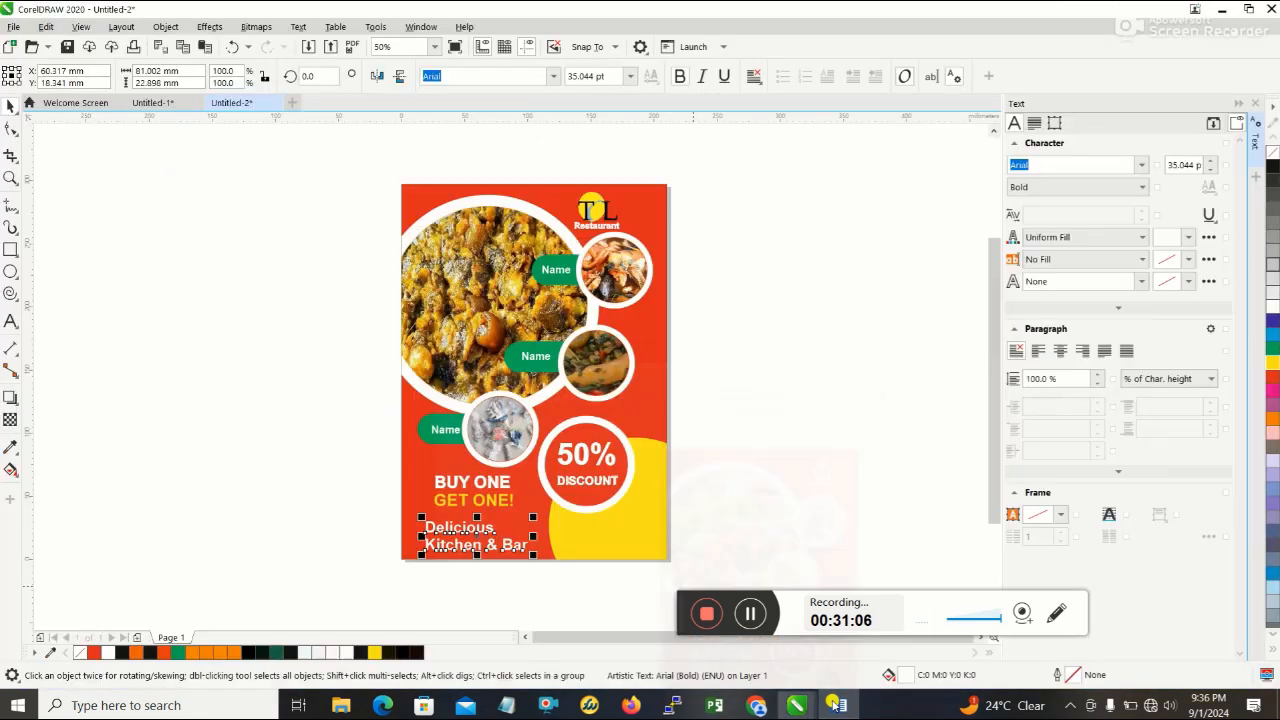
{"action": "left_click_drag", "start_coordinate": [533, 555], "coordinate": [502, 546]}
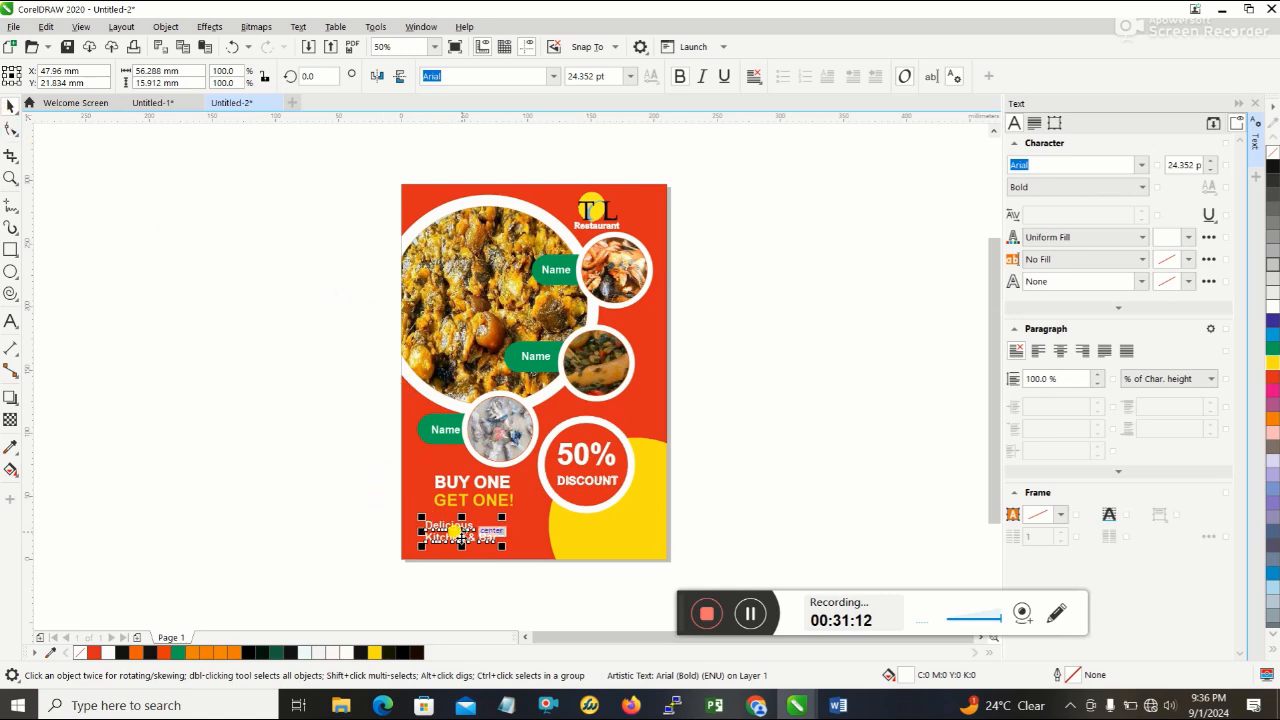
{"action": "left_click_drag", "start_coordinate": [459, 534], "coordinate": [471, 534]}
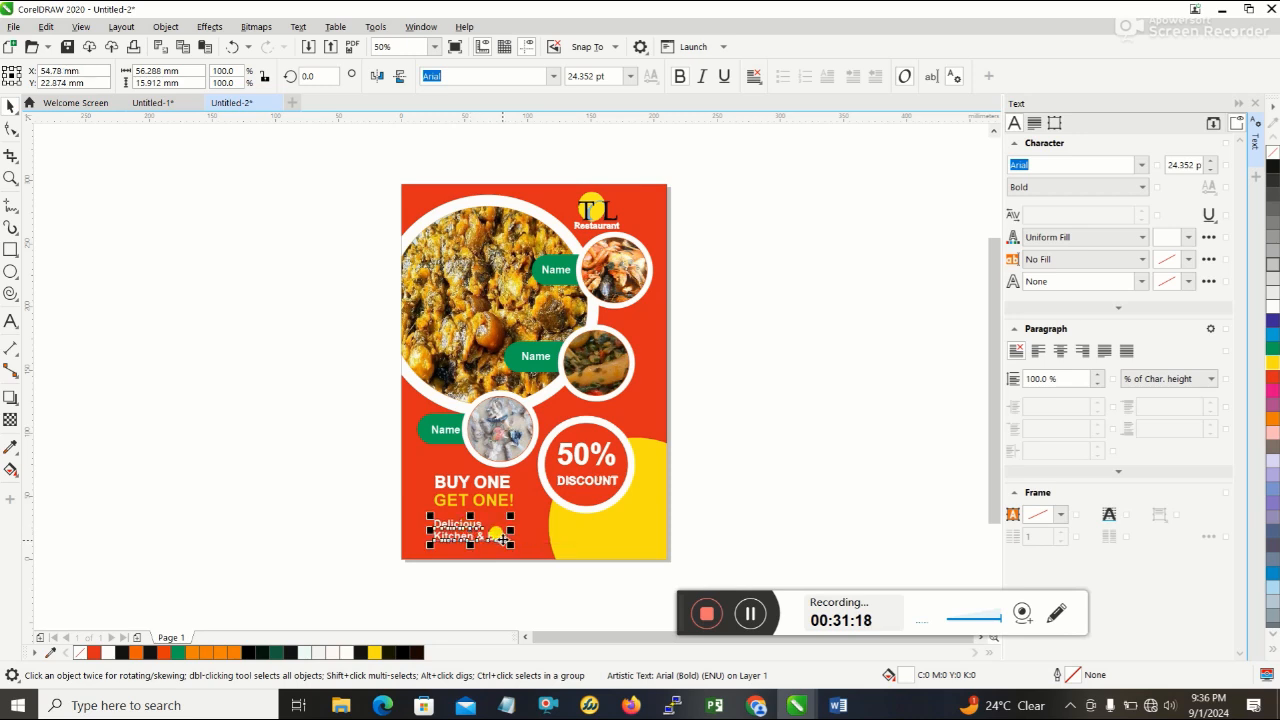
- Enlarge the "Delicious Kitchen & Bar" text to about 29.8 pt, roughly 69 mm wide, keeping its upper-left corner in place
{"action": "left_click", "coordinate": [513, 541]}
{"action": "left_click", "coordinate": [496, 525]}
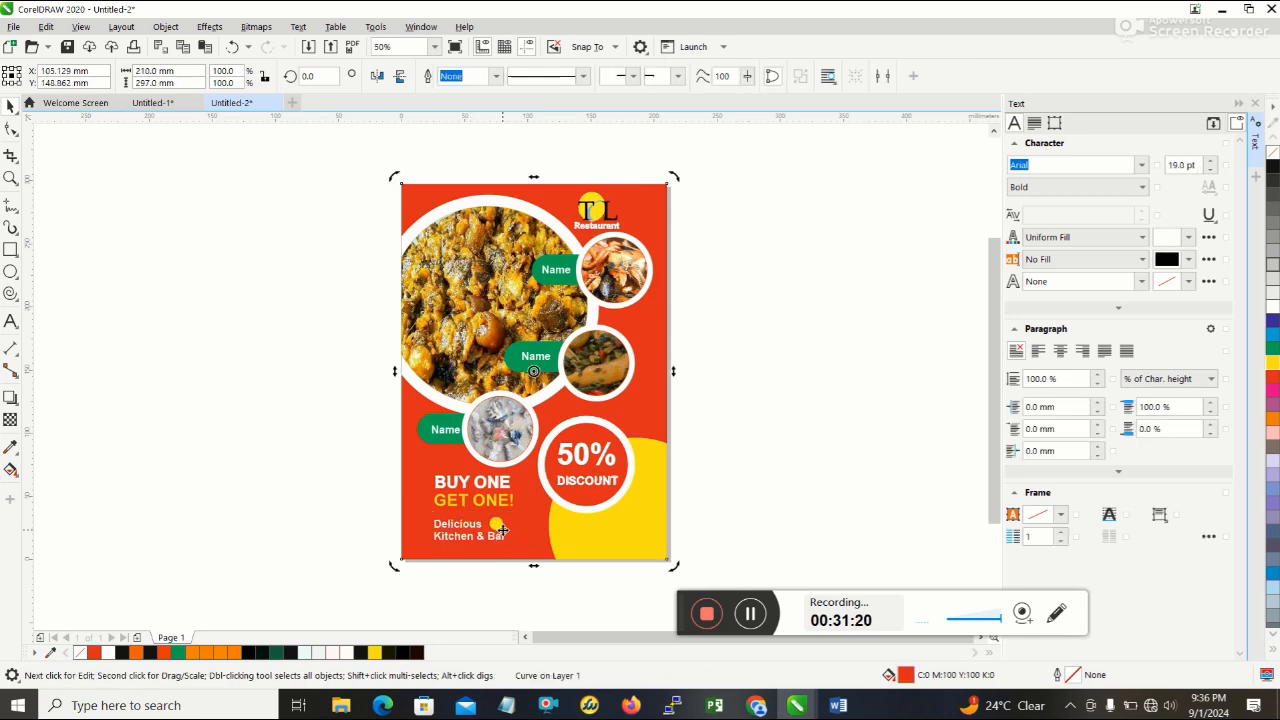
{"action": "left_click", "coordinate": [476, 524]}
{"action": "left_click_drag", "start_coordinate": [512, 546], "coordinate": [522, 550]}
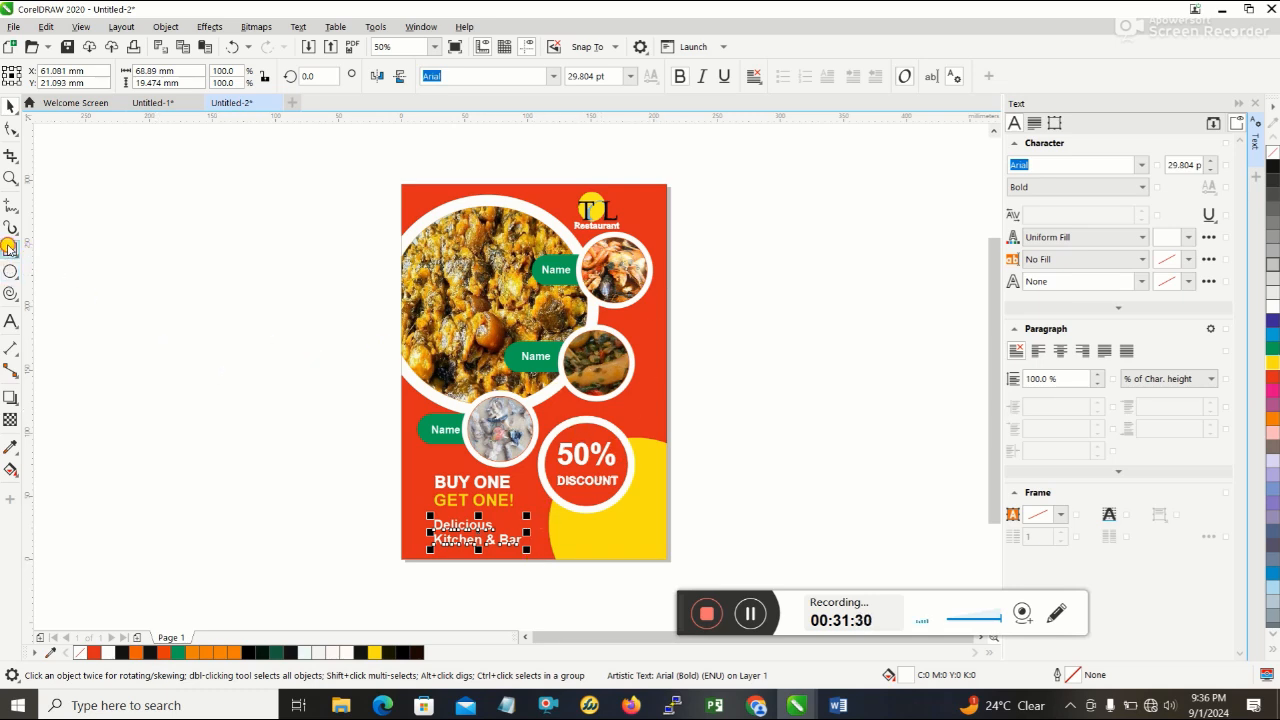
- Draw a narrow vertical rectangle about 7 by 238 mm down the flyer's left edge from the top corner and fill it green
{"action": "left_click", "coordinate": [10, 250]}
{"action": "left_click_drag", "start_coordinate": [403, 185], "coordinate": [403, 487]}
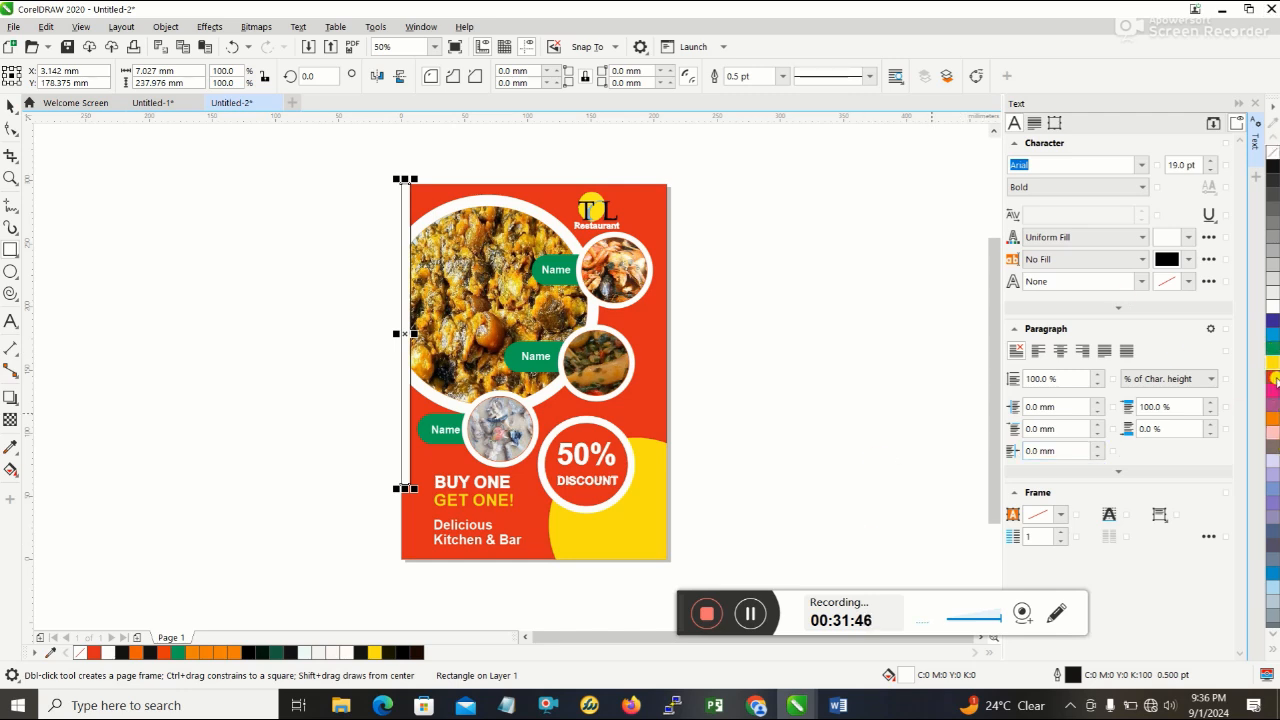
{"action": "left_click", "coordinate": [1273, 347]}
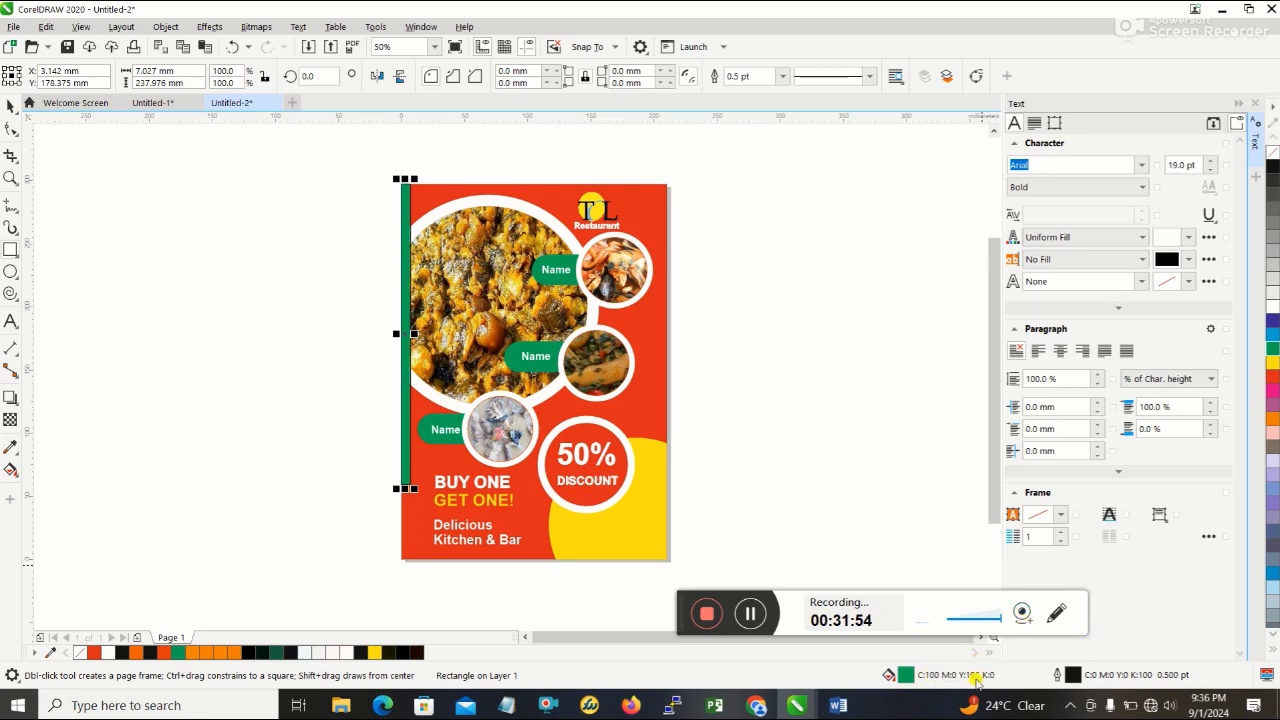
- Set the green strip's outline colour to CMYK 100, 0, 100, 0 to match its fill
{"action": "double_click", "coordinate": [1160, 677]}
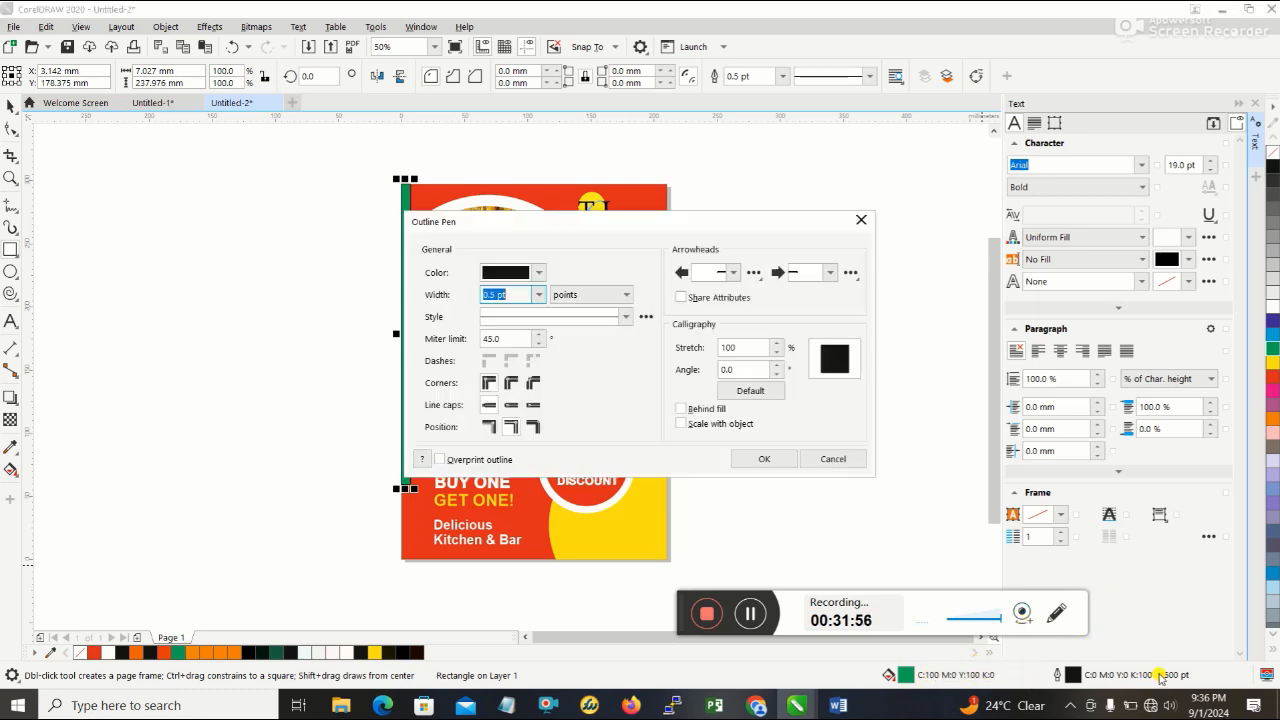
{"action": "left_click", "coordinate": [538, 272]}
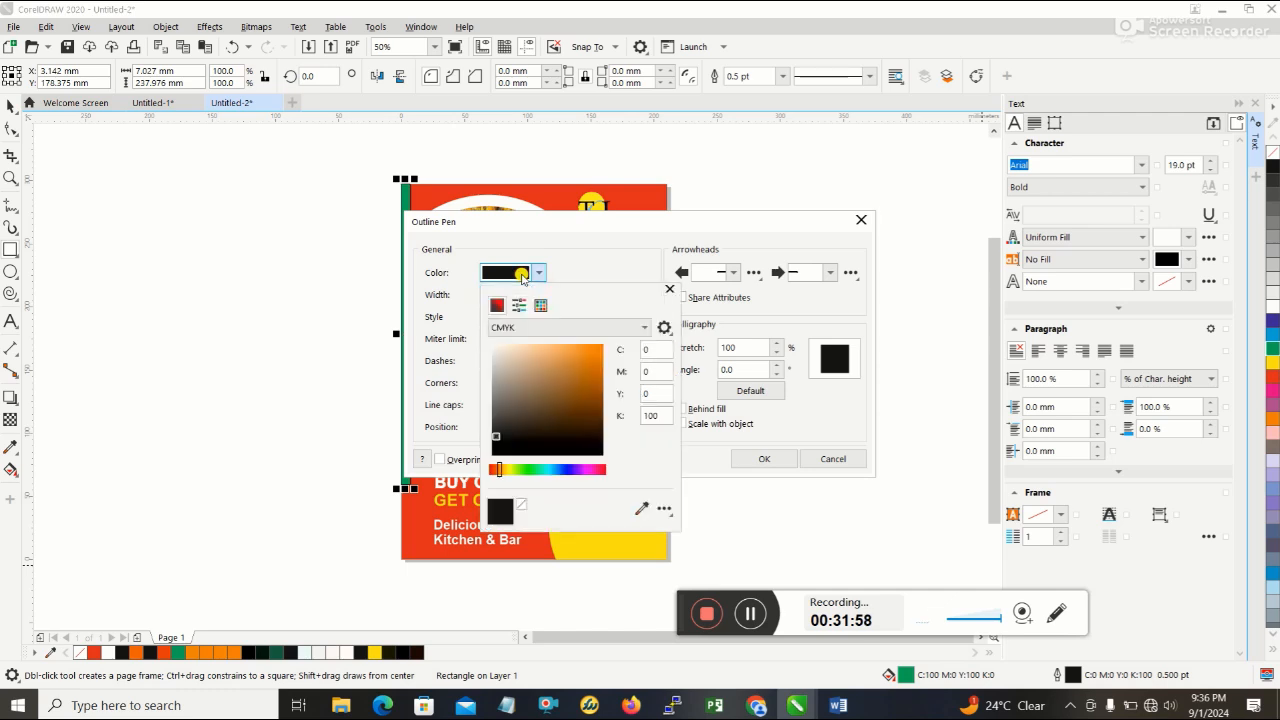
{"action": "left_click", "coordinate": [660, 348]}
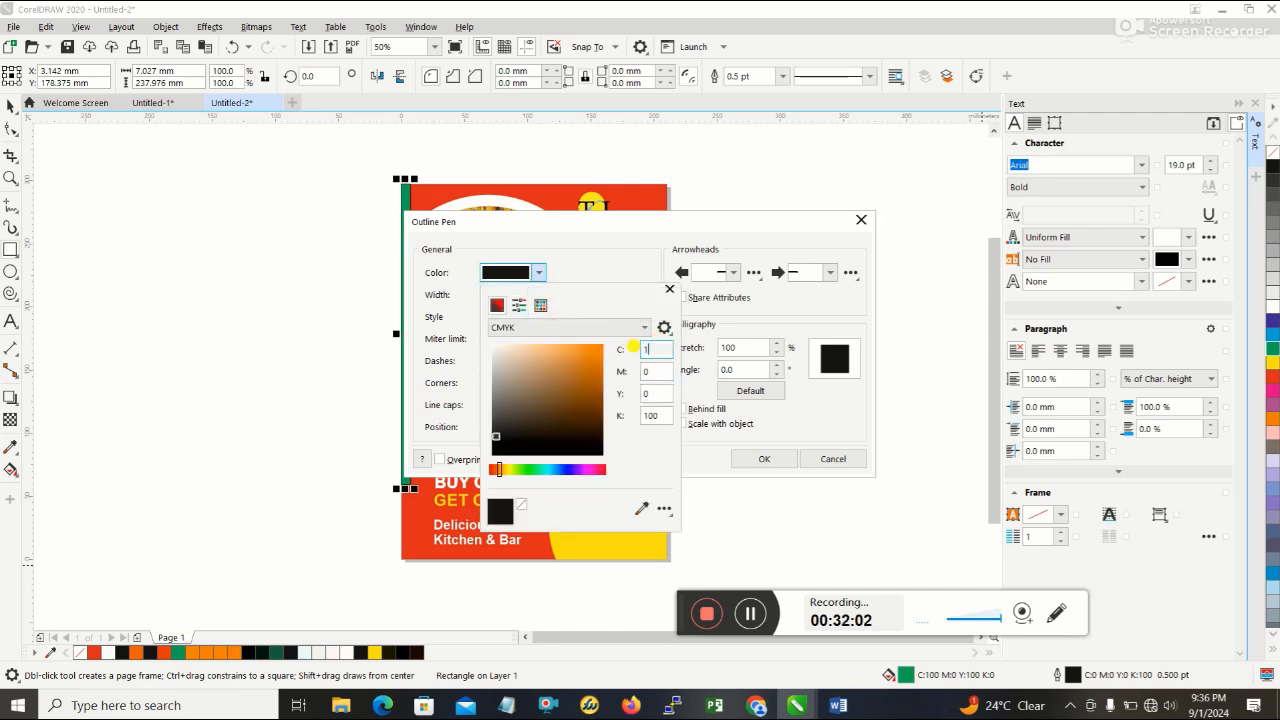
{"action": "left_click", "coordinate": [634, 390]}
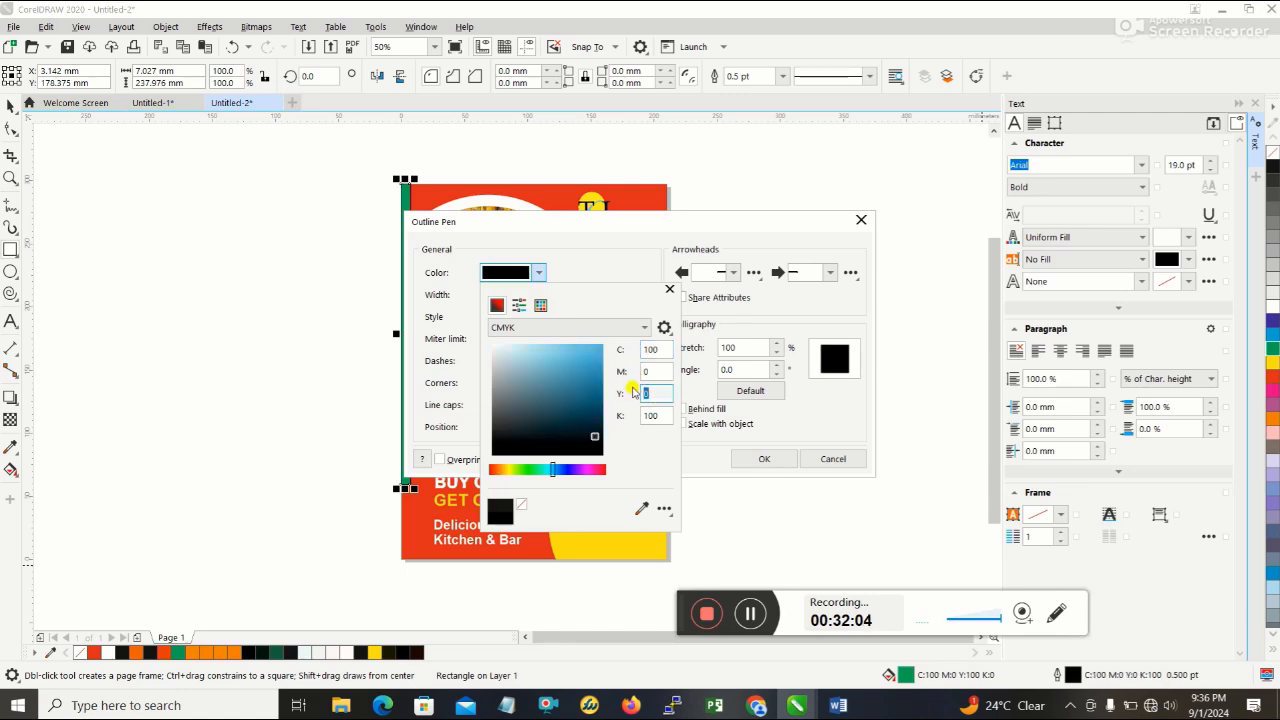
{"action": "type", "text": "100"}
{"action": "key", "text": "Tab"}
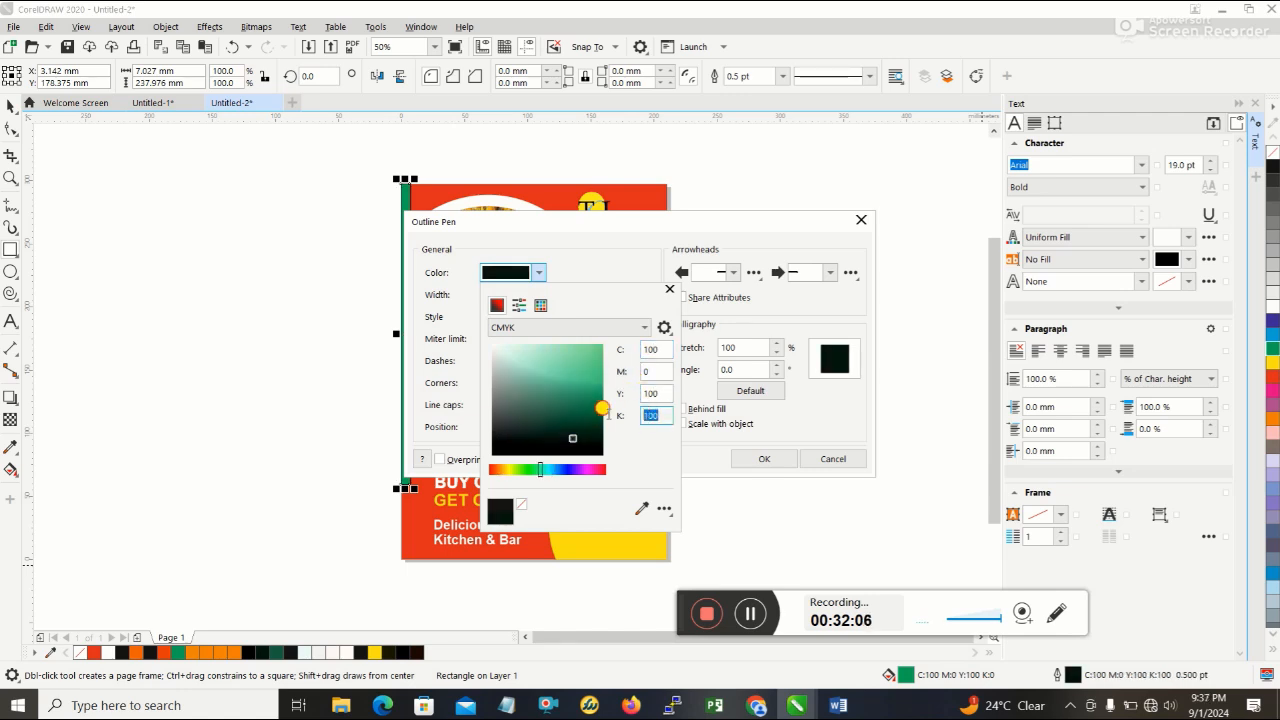
{"action": "type", "text": "0"}
{"action": "left_click", "coordinate": [763, 458]}
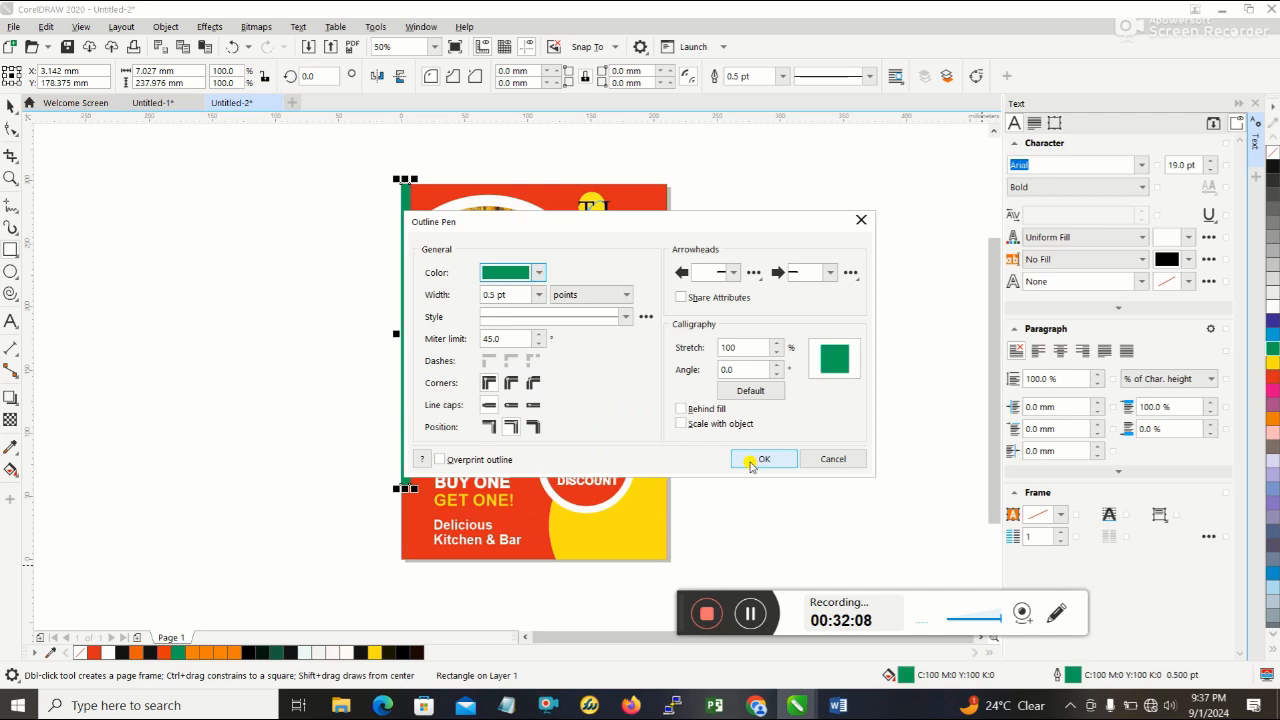
- Apply the green outline to the side strip and lengthen the strip downward to just above the flyer's bottom edge
{"action": "left_click", "coordinate": [763, 458]}
{"action": "left_click", "coordinate": [789, 387]}
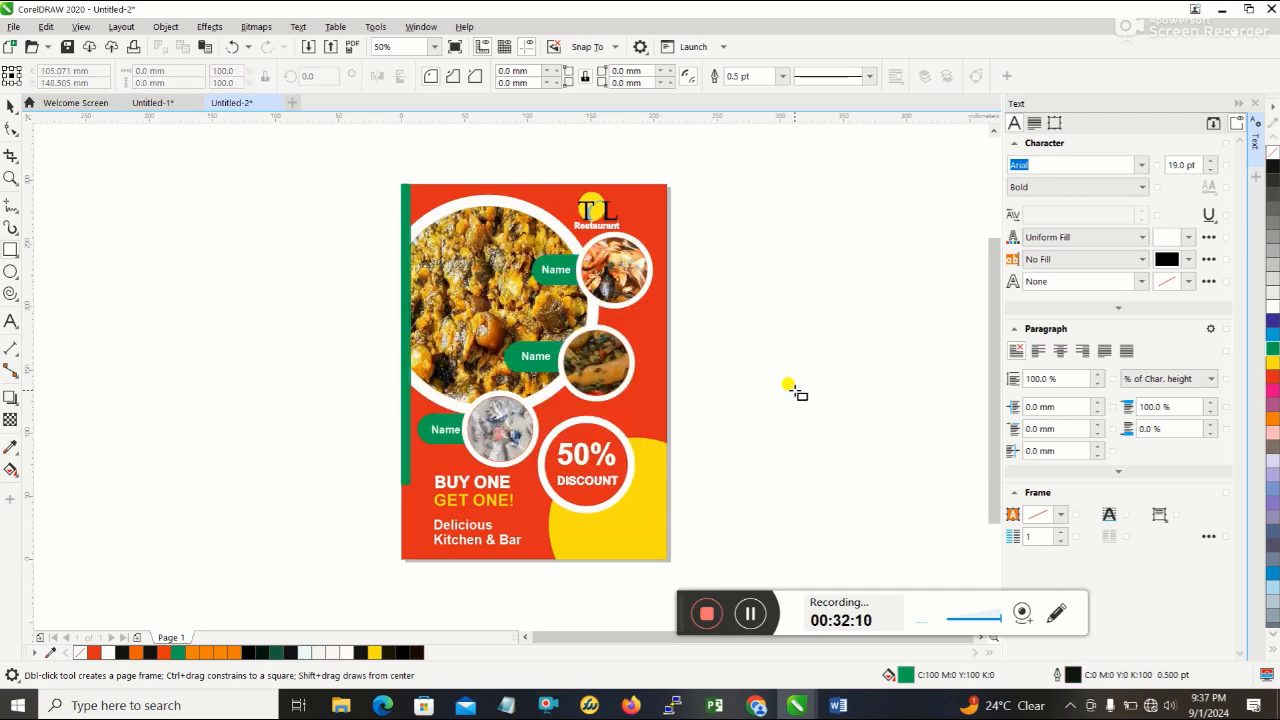
{"action": "left_click", "coordinate": [840, 703]}
{"action": "left_click", "coordinate": [840, 705]}
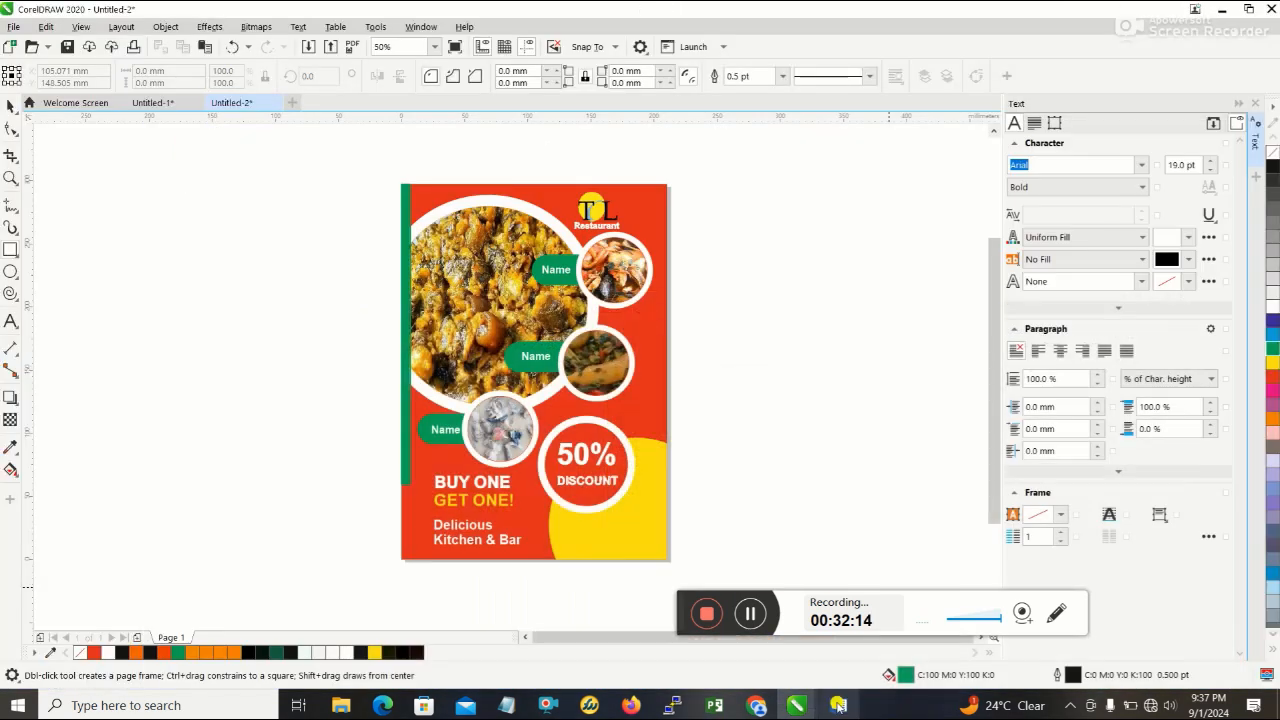
{"action": "left_click", "coordinate": [407, 481]}
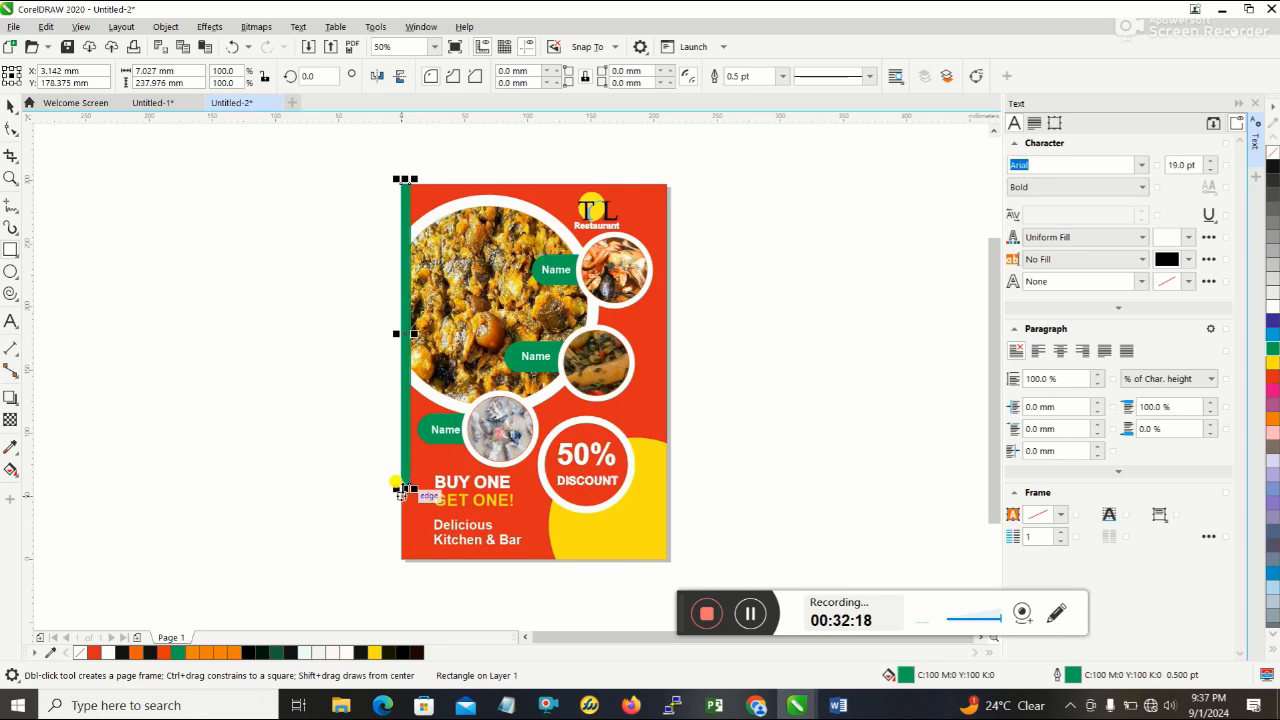
{"action": "left_click_drag", "start_coordinate": [400, 492], "coordinate": [405, 551]}
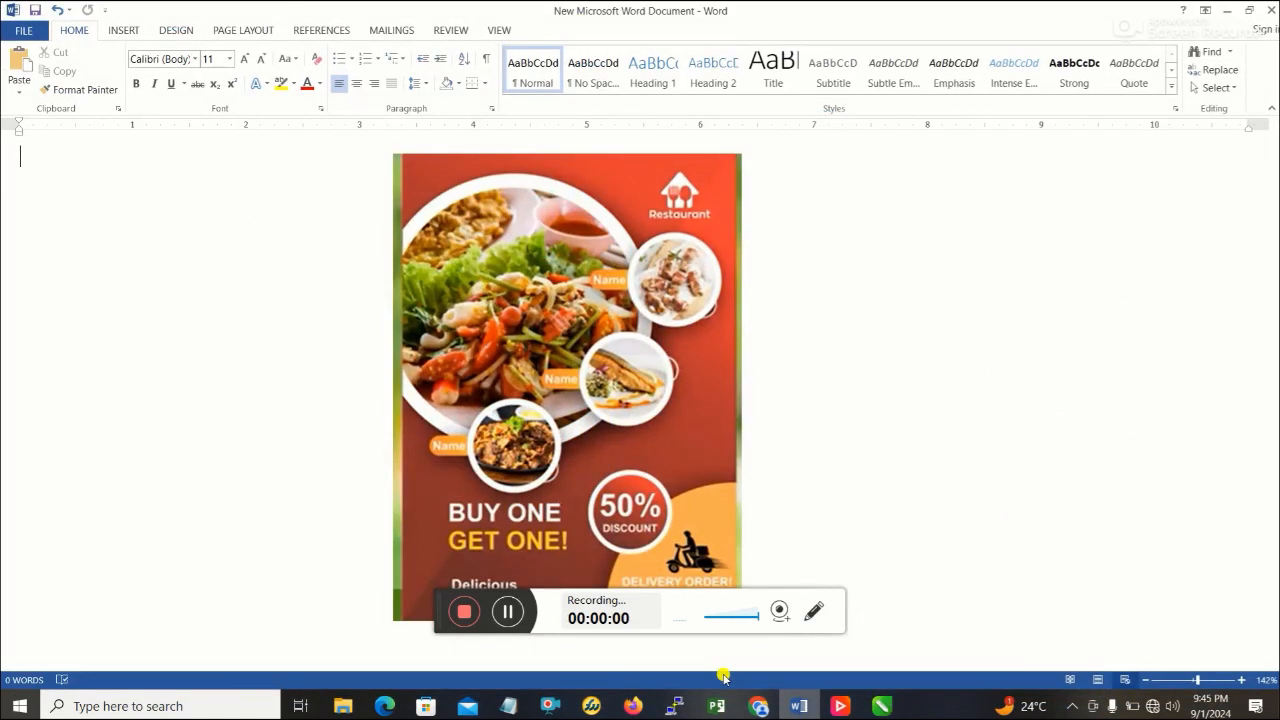
{"action": "left_click_drag", "start_coordinate": [436, 615], "coordinate": [662, 607]}
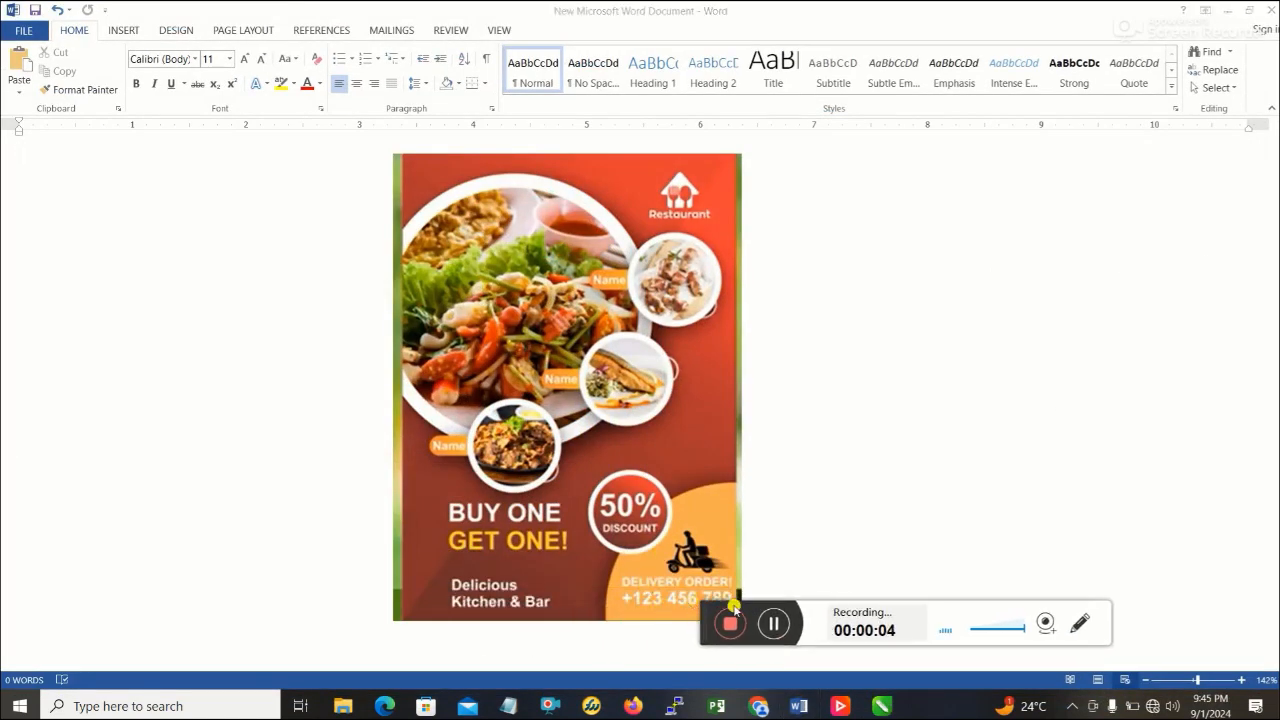
{"action": "left_click_drag", "start_coordinate": [704, 632], "coordinate": [863, 659]}
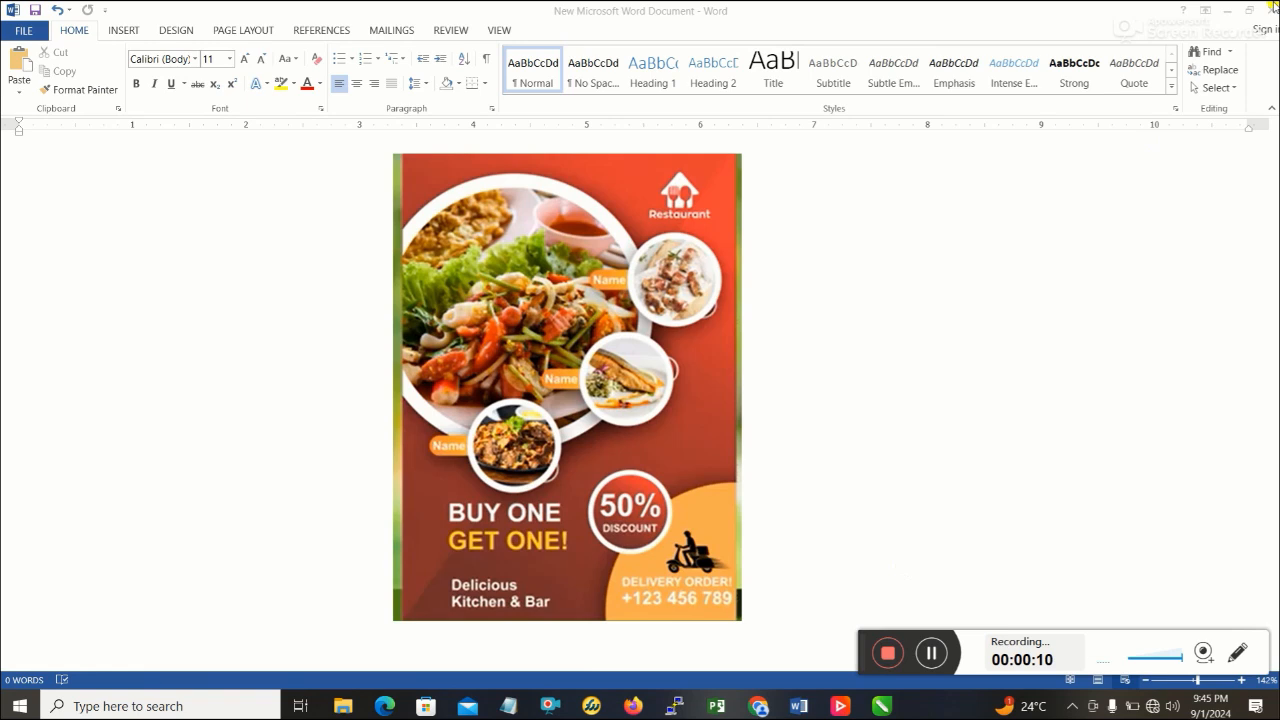
- Switch to CorelDRAW and import the bike image from the food folder onto the blank area left of the flyer
{"action": "left_click", "coordinate": [1237, 11]}
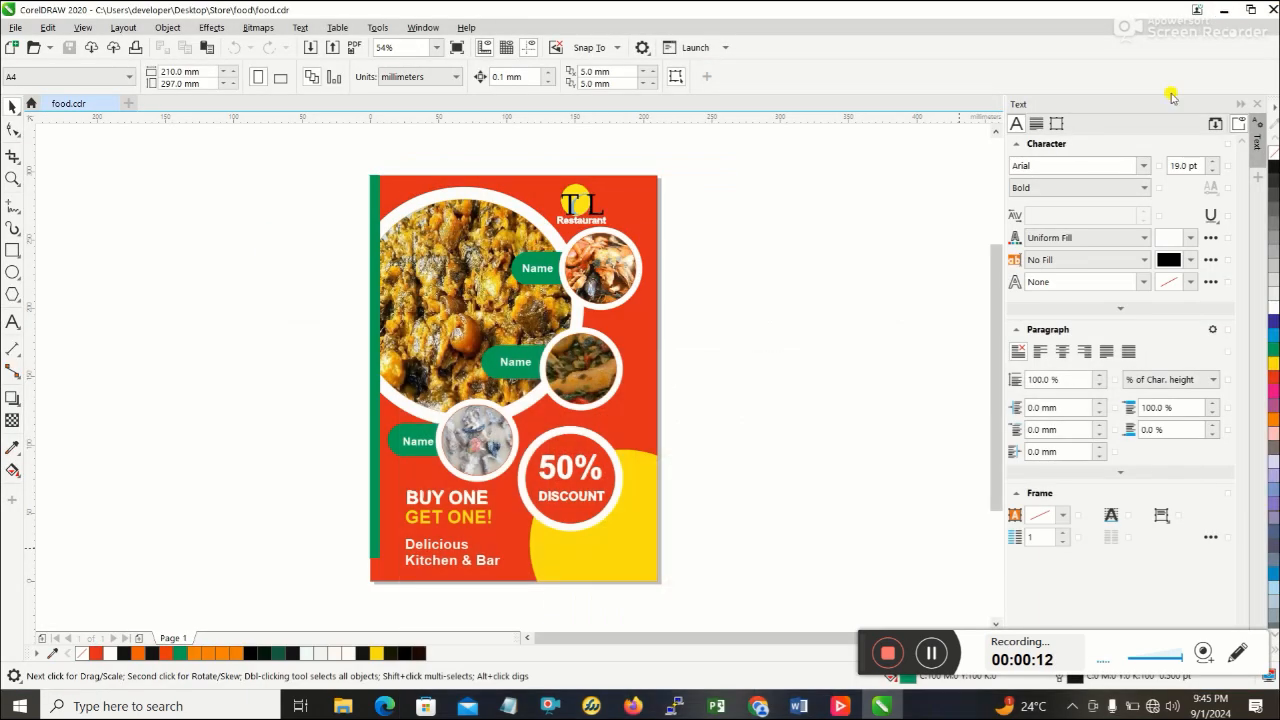
{"action": "left_click", "coordinate": [16, 28]}
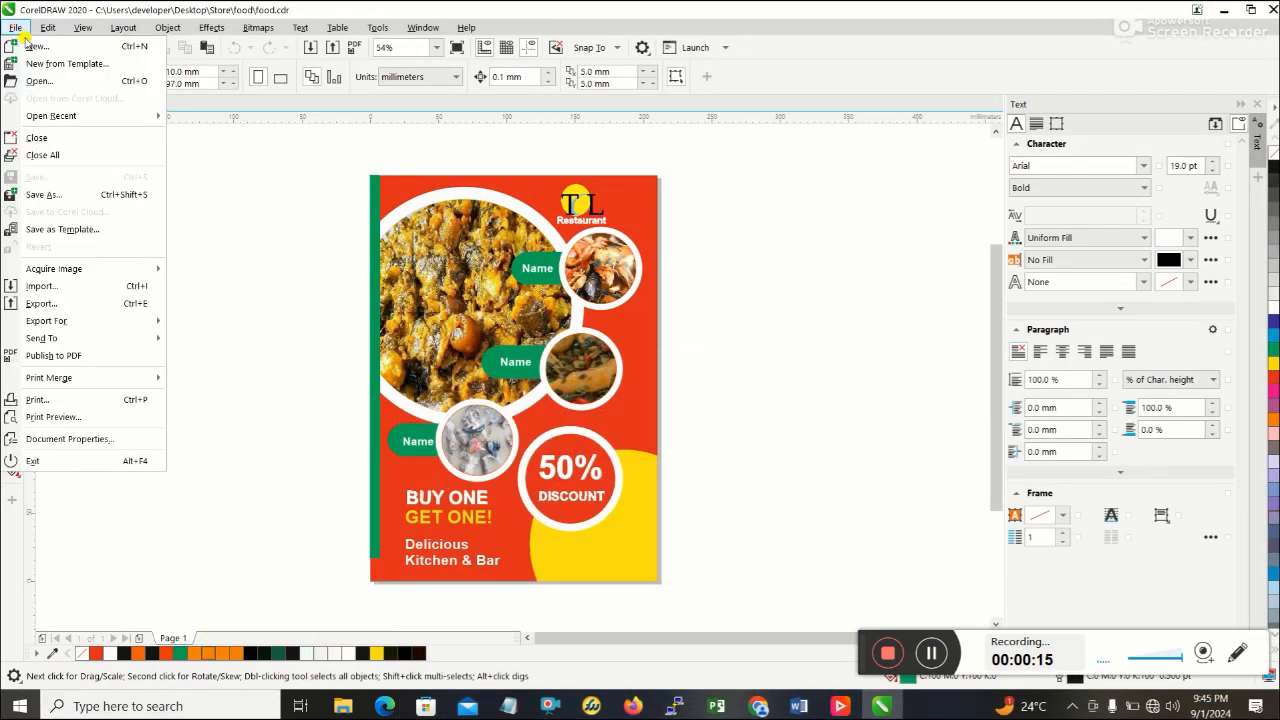
{"action": "left_click", "coordinate": [90, 286]}
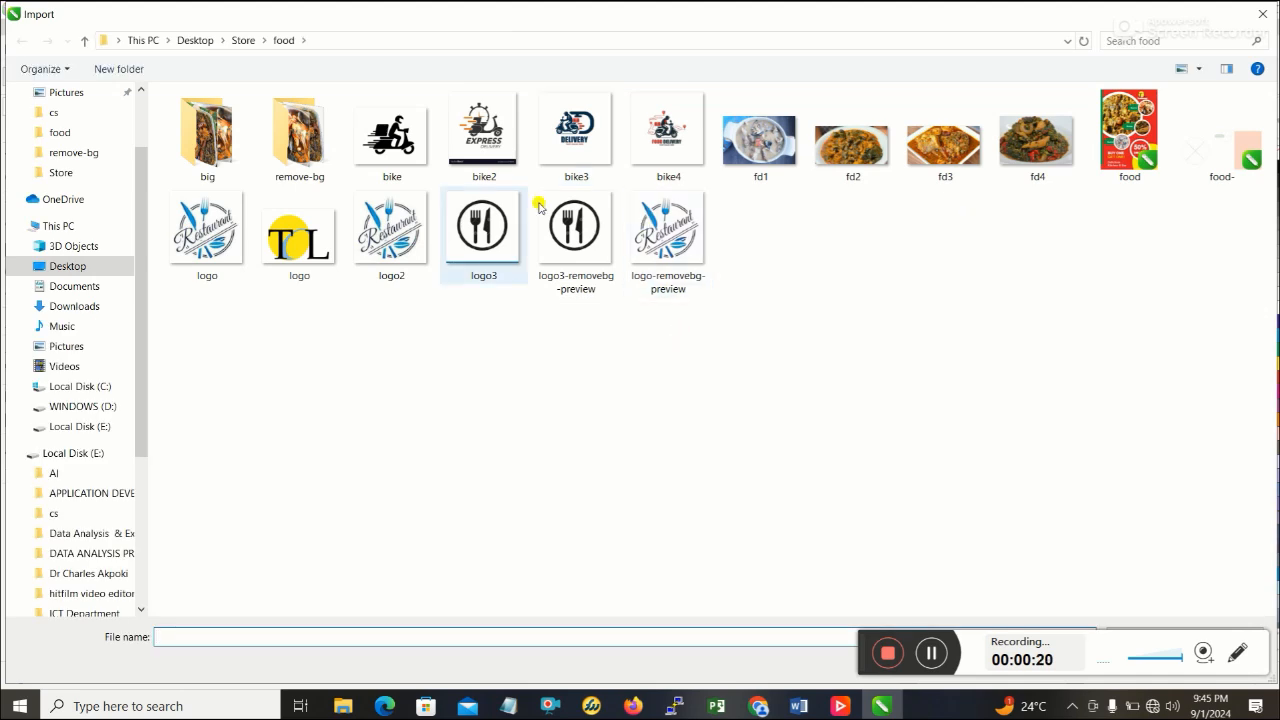
{"action": "double_click", "coordinate": [405, 133]}
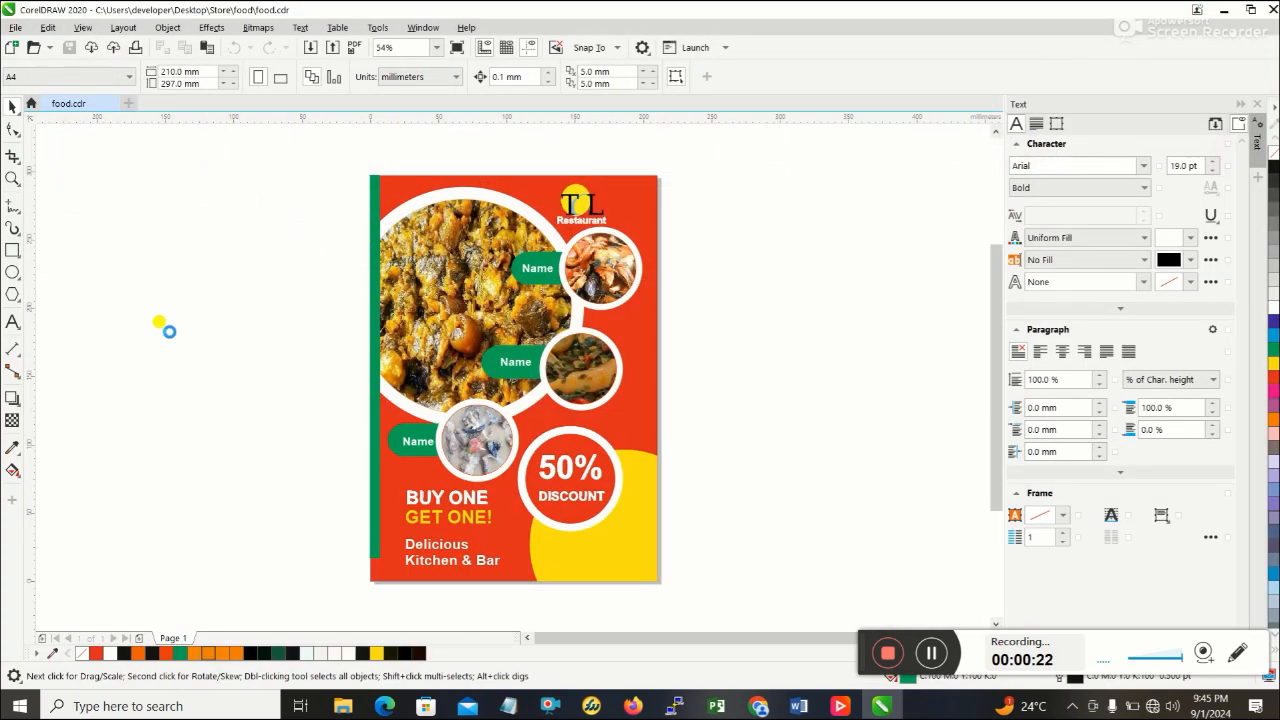
{"action": "left_click", "coordinate": [166, 328]}
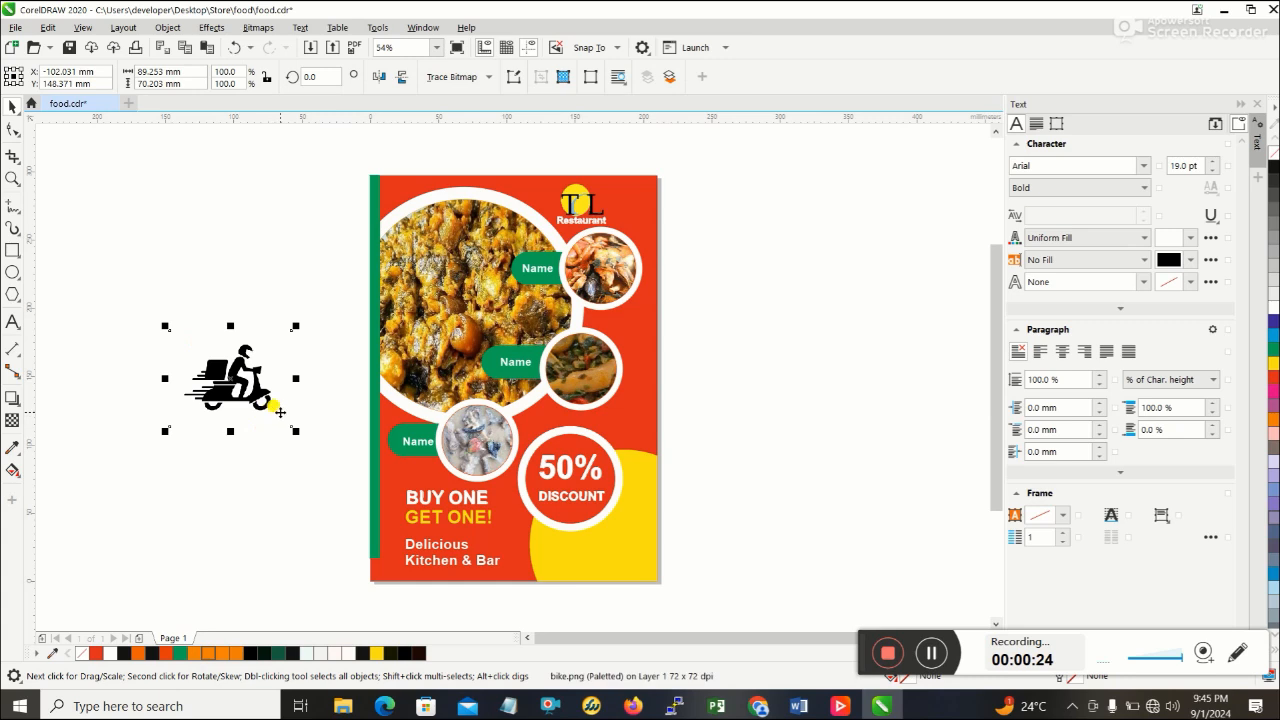
- Mirror the bike image horizontally and shrink it to about 29 by 26 mm
{"action": "left_click_drag", "start_coordinate": [293, 376], "coordinate": [74, 385]}
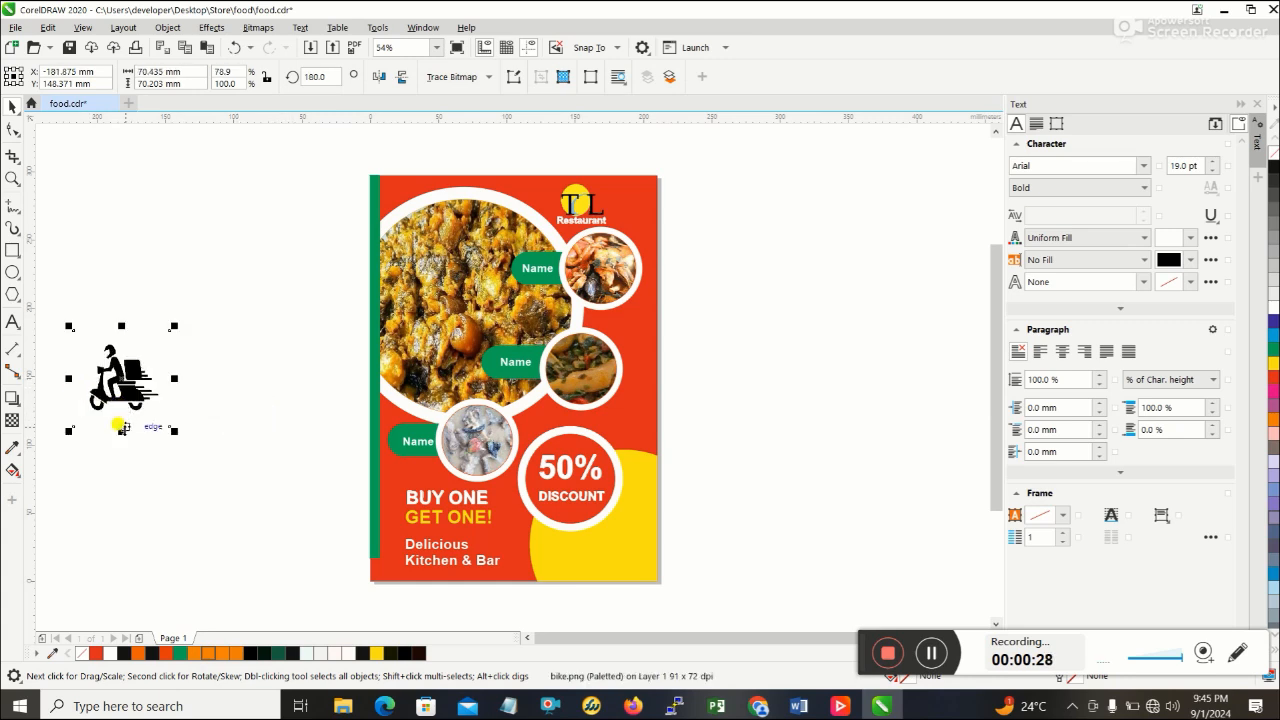
{"action": "left_click_drag", "start_coordinate": [121, 429], "coordinate": [126, 352]}
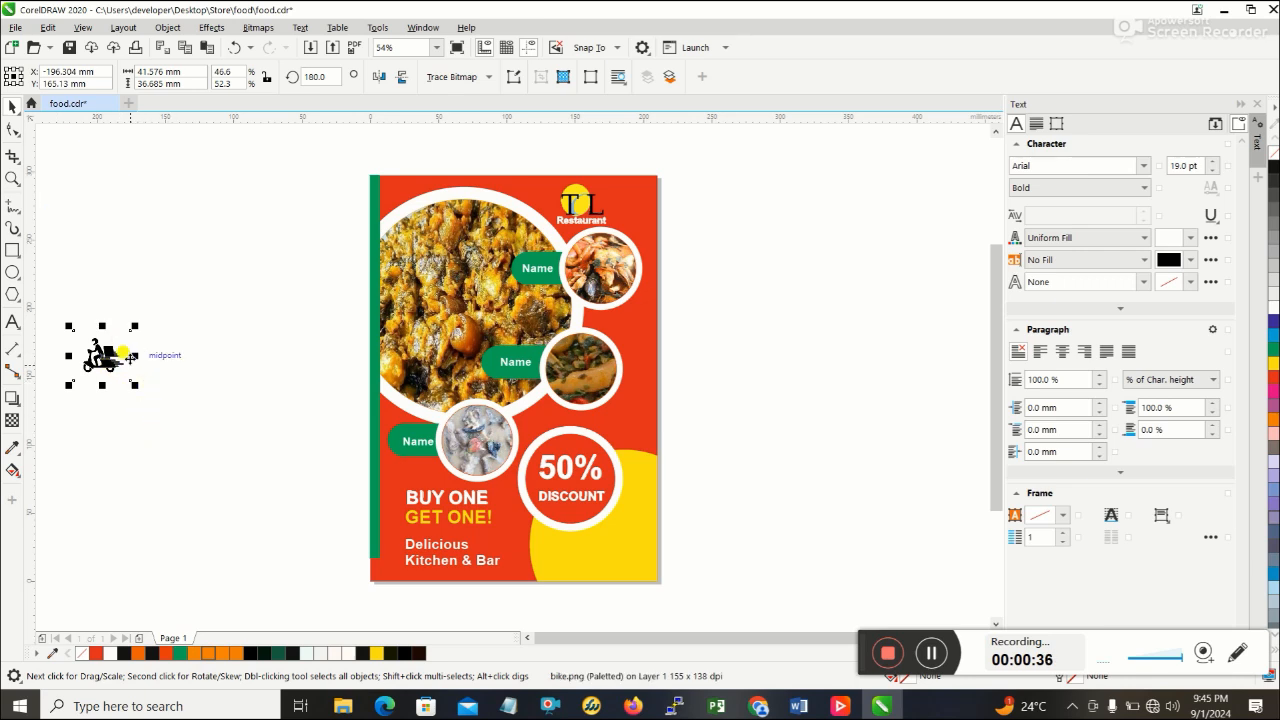
{"action": "left_click_drag", "start_coordinate": [134, 383], "coordinate": [117, 367]}
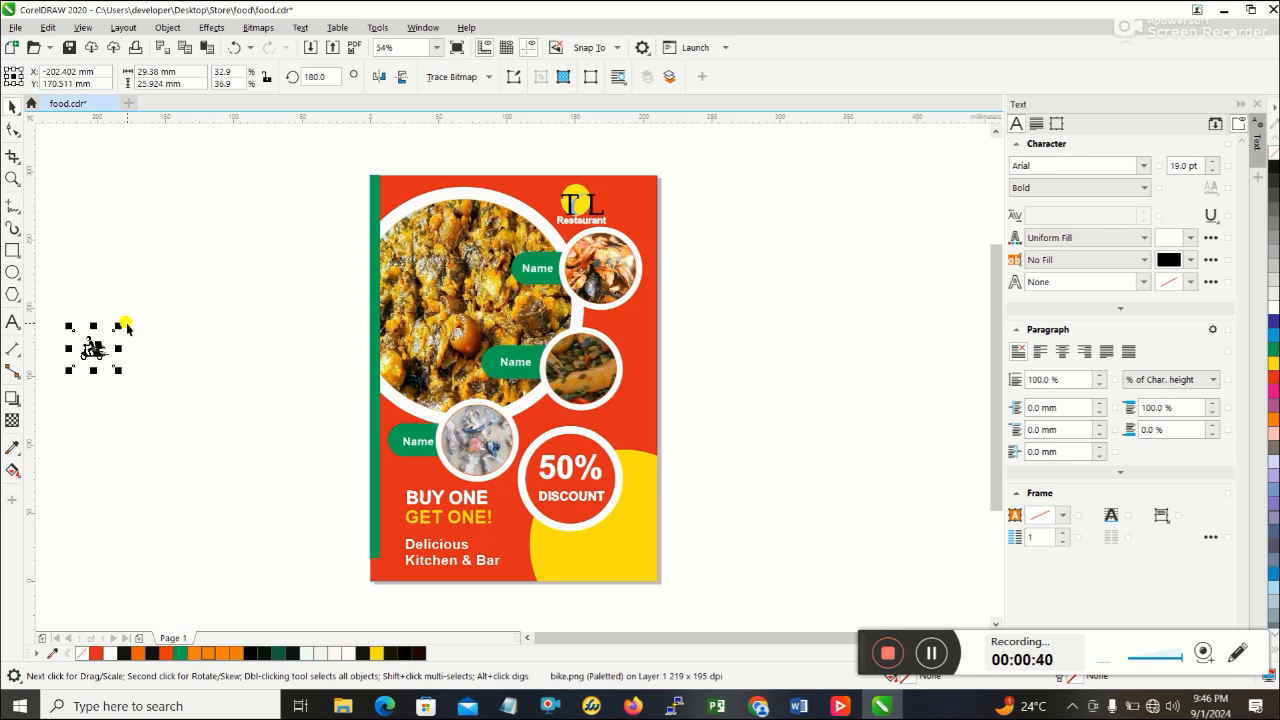
- Try the bike image on the yellow circle and move it back to the blank area beside the flyer
{"action": "left_click_drag", "start_coordinate": [88, 347], "coordinate": [624, 541]}
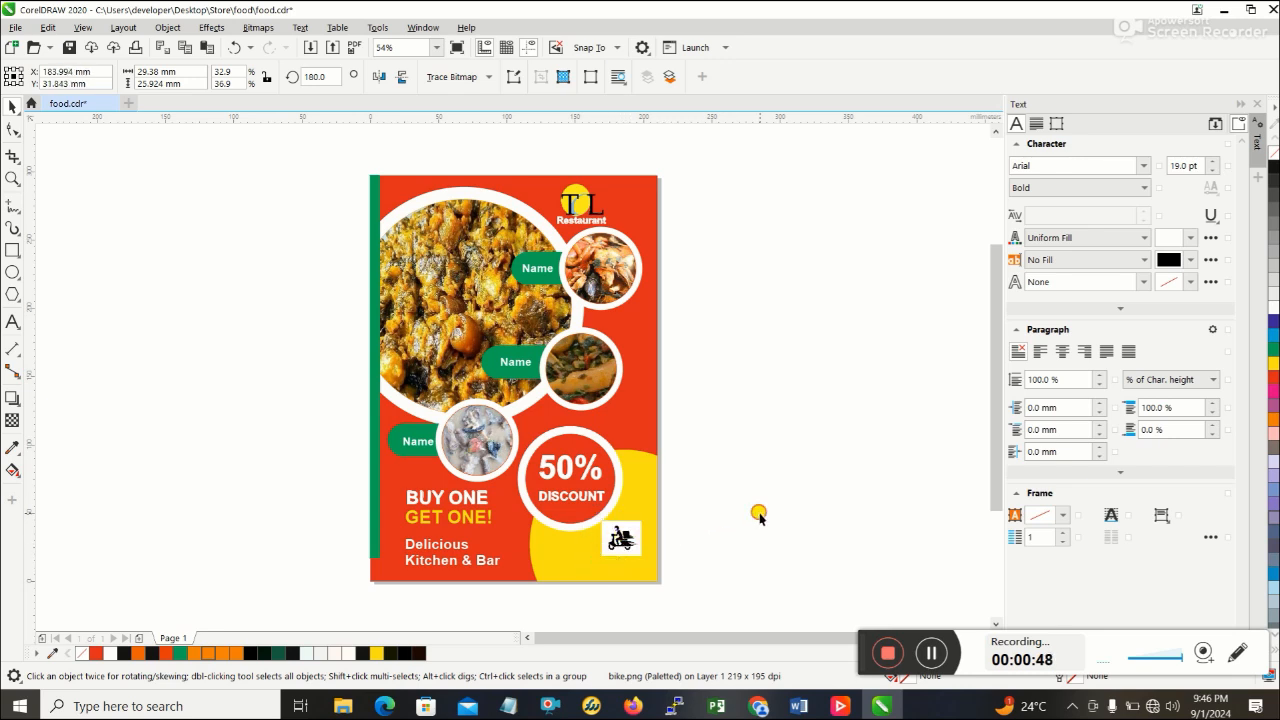
{"action": "left_click", "coordinate": [668, 537]}
{"action": "left_click", "coordinate": [626, 541]}
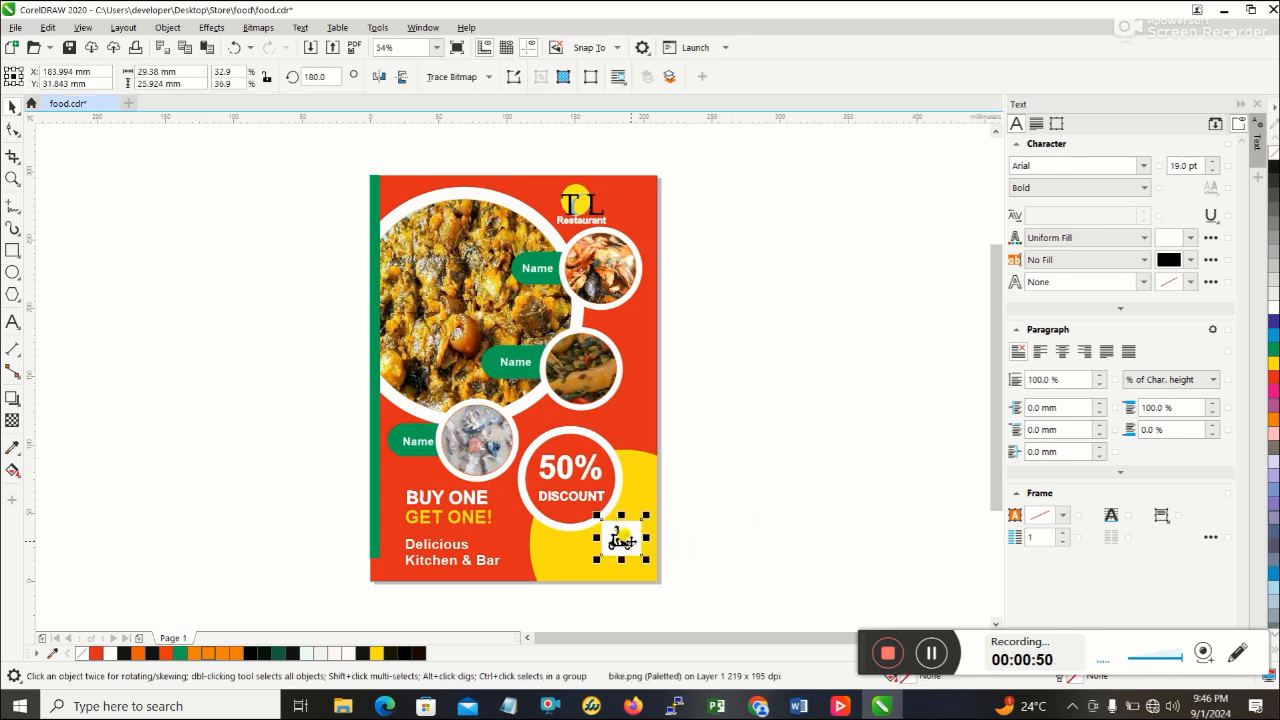
{"action": "left_click_drag", "start_coordinate": [621, 541], "coordinate": [181, 366]}
{"action": "left_click", "coordinate": [138, 328]}
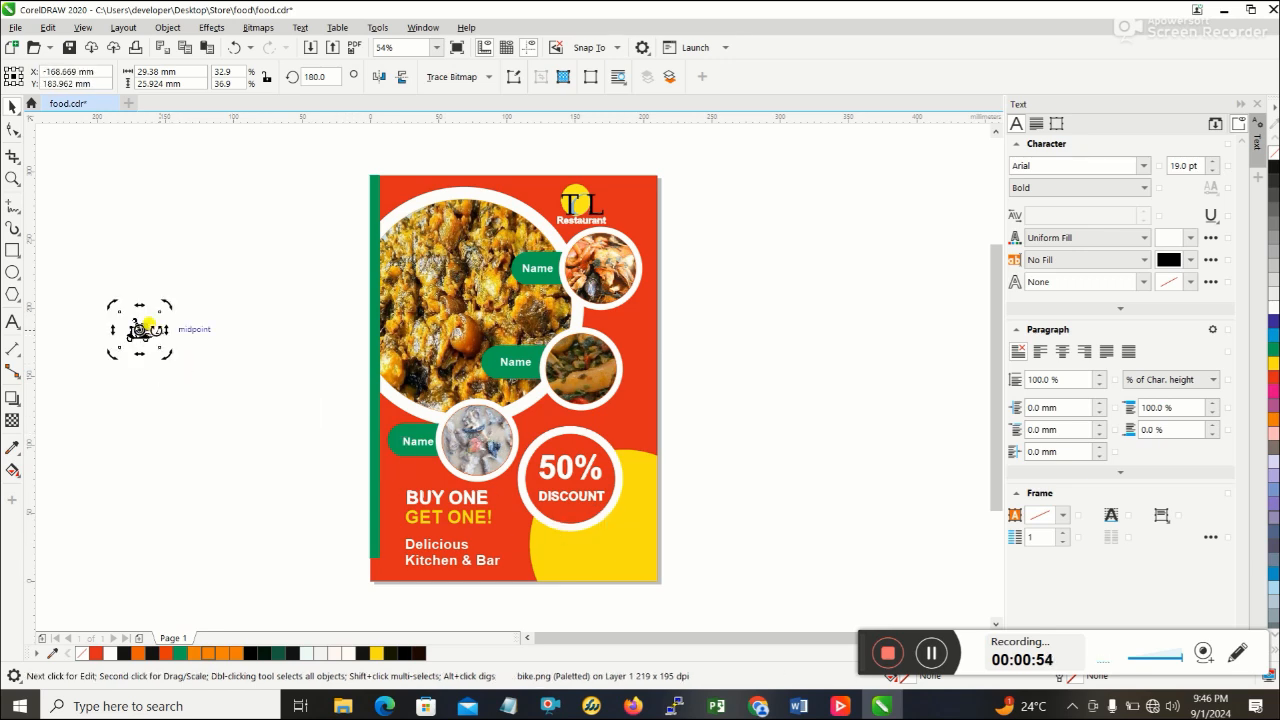
- Outline-trace the bike bitmap as a High quality image, removing the background colour automatically and deleting the original
{"action": "left_click", "coordinate": [143, 327]}
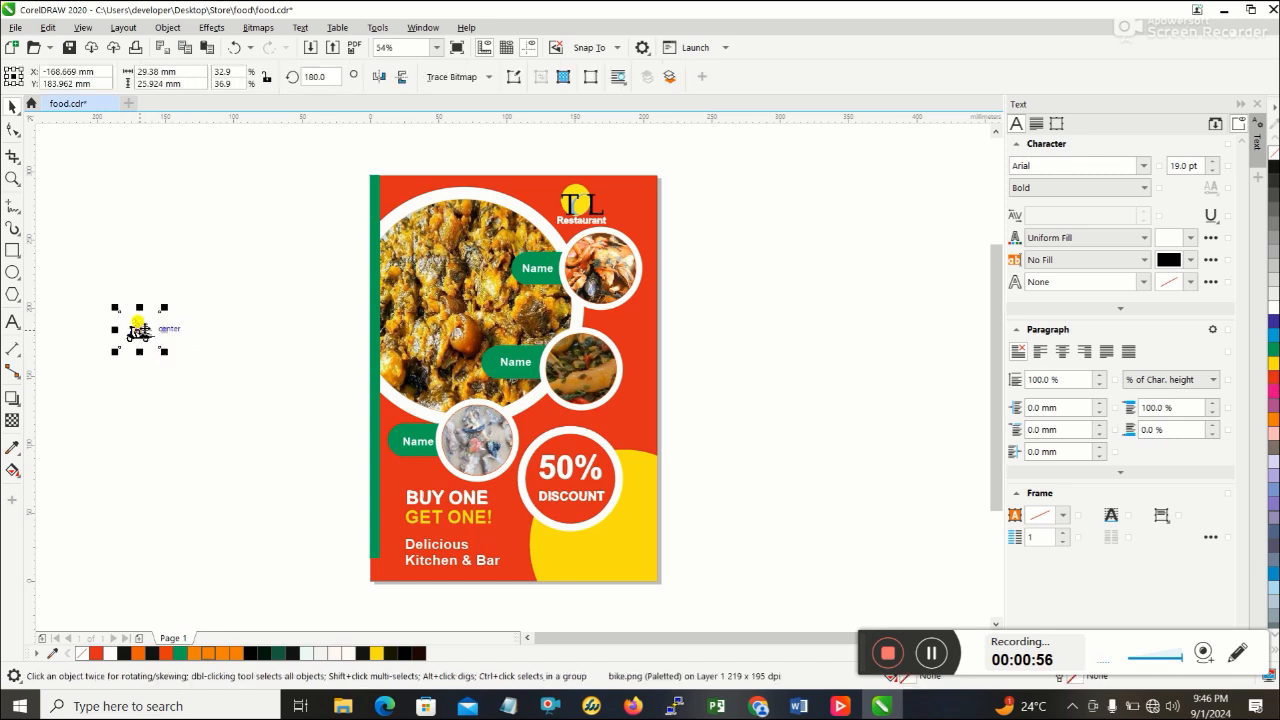
{"action": "left_click", "coordinate": [258, 27]}
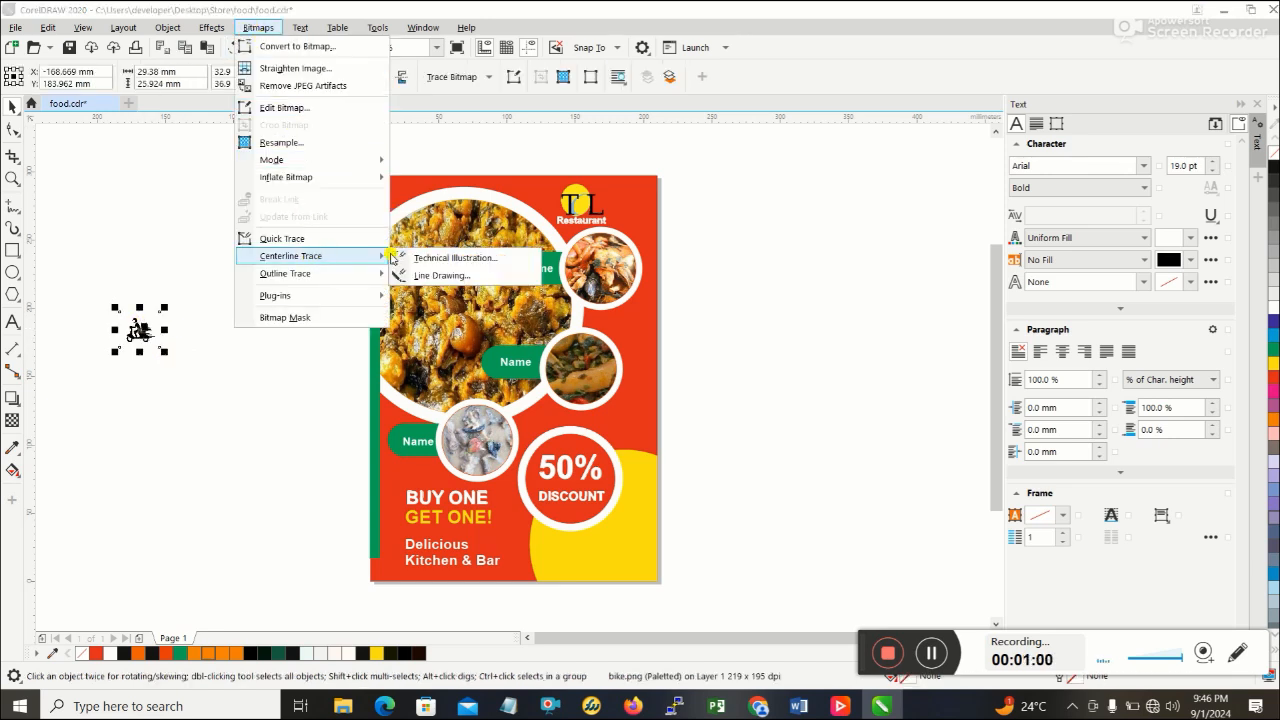
{"action": "mouse_move", "coordinate": [365, 281]}
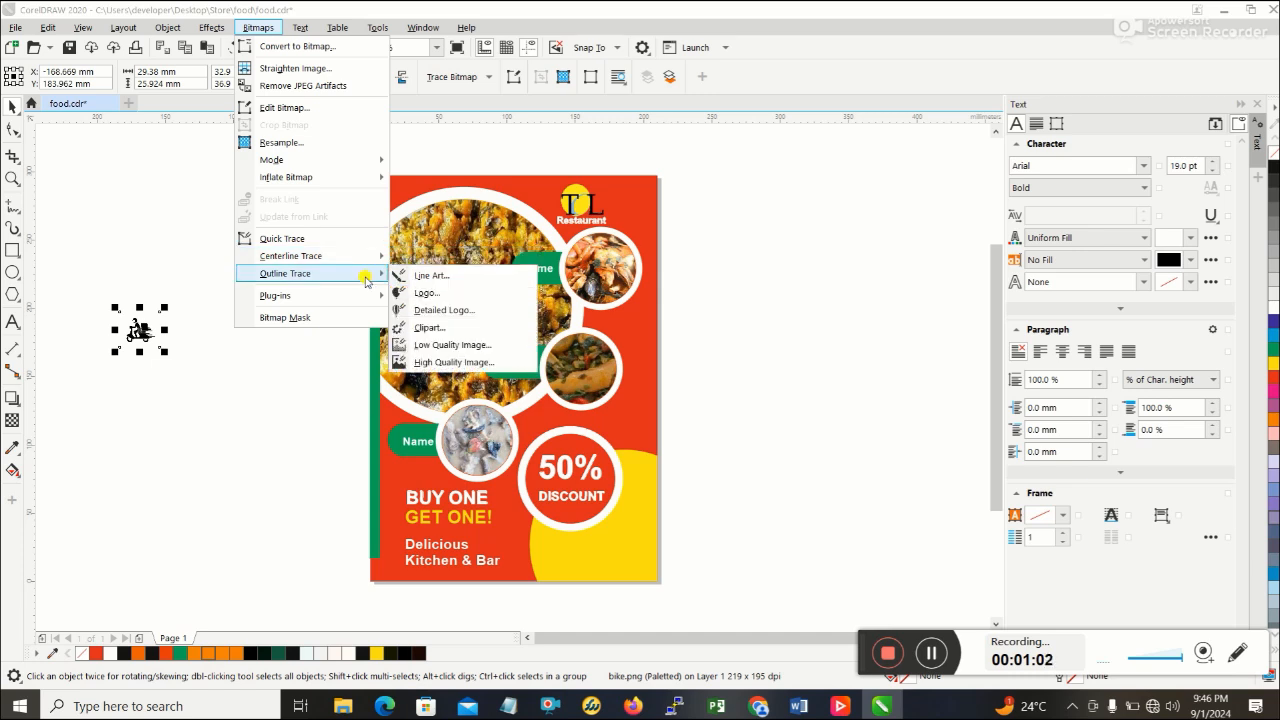
{"action": "left_click", "coordinate": [454, 362]}
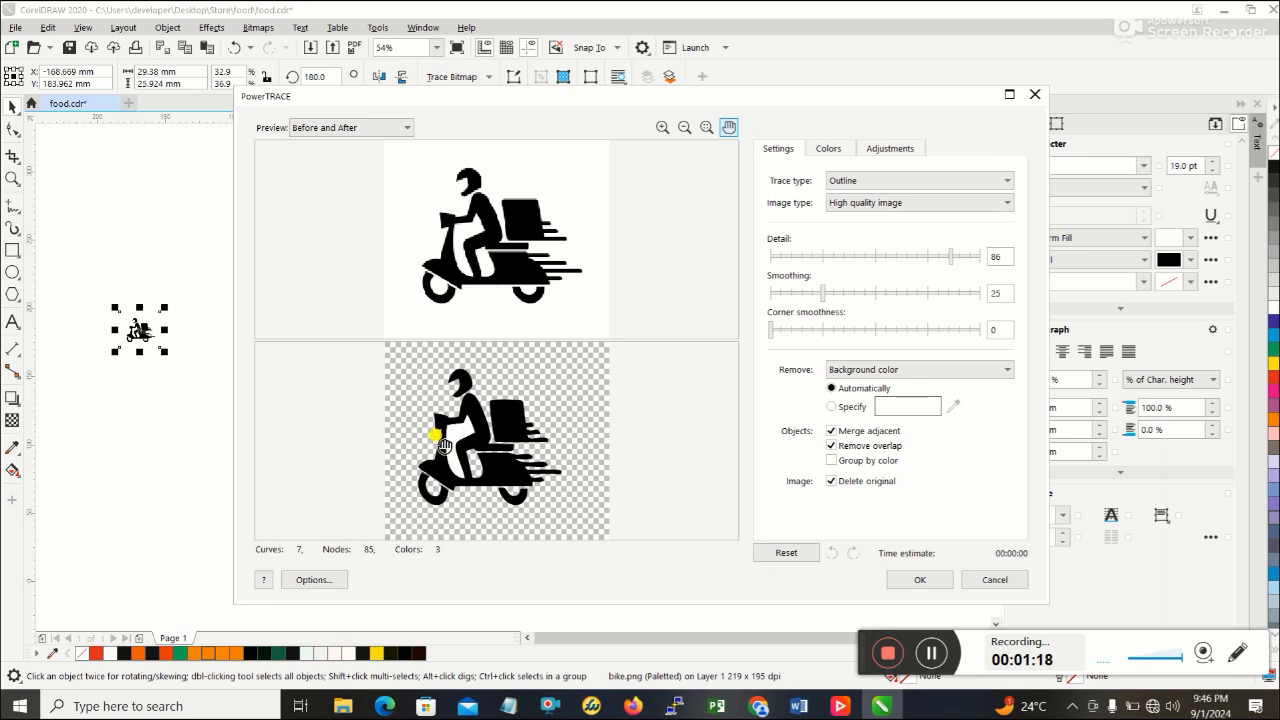
{"action": "left_click", "coordinate": [922, 580]}
- Place a copy of the traced bike on the yellow circle below the discount badge, about 38 by 25 mm
{"action": "left_click", "coordinate": [180, 410]}
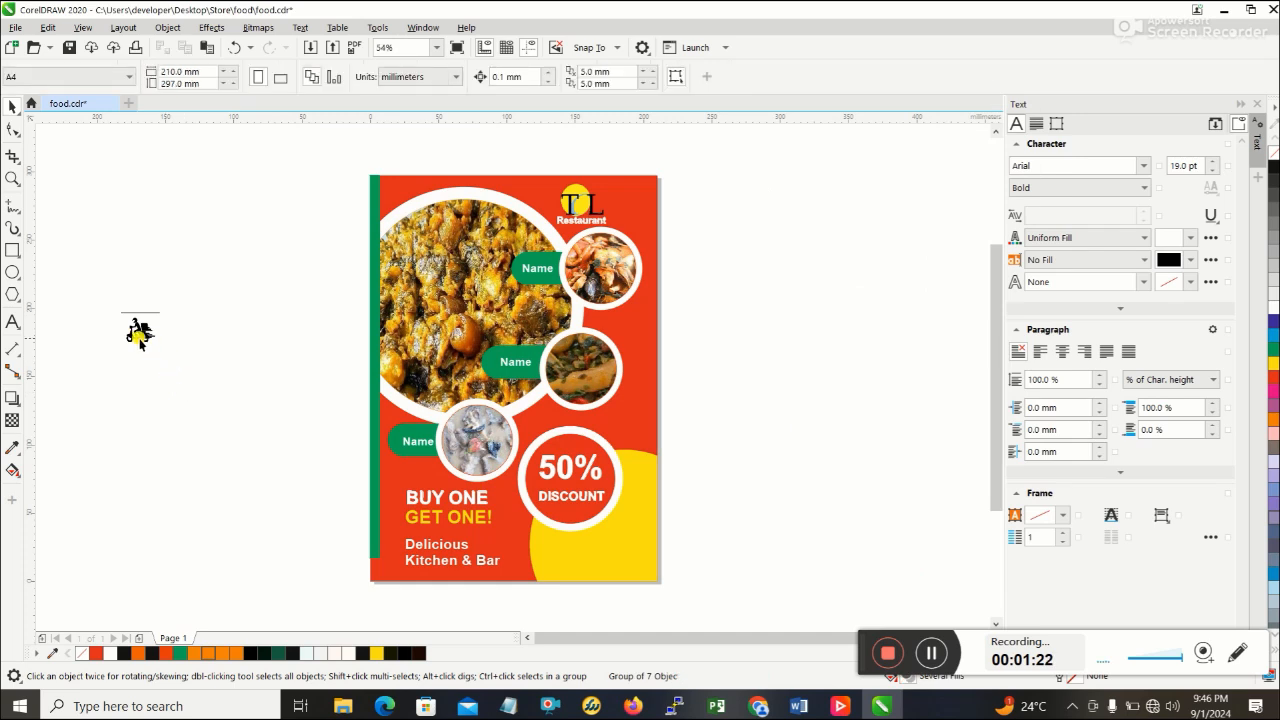
{"action": "mouse_move", "coordinate": [139, 333]}
{"action": "left_mouse_down"}
{"action": "mouse_move", "coordinate": [171, 400]}
{"action": "mouse_move", "coordinate": [195, 412]}
{"action": "mouse_move", "coordinate": [449, 474]}
{"action": "mouse_move", "coordinate": [614, 548]}
{"action": "mouse_move", "coordinate": [604, 524]}
{"action": "mouse_move", "coordinate": [610, 544]}
{"action": "mouse_move", "coordinate": [620, 537]}
{"action": "mouse_move", "coordinate": [617, 565]}
{"action": "left_mouse_up"}
{"action": "left_click", "coordinate": [694, 576]}
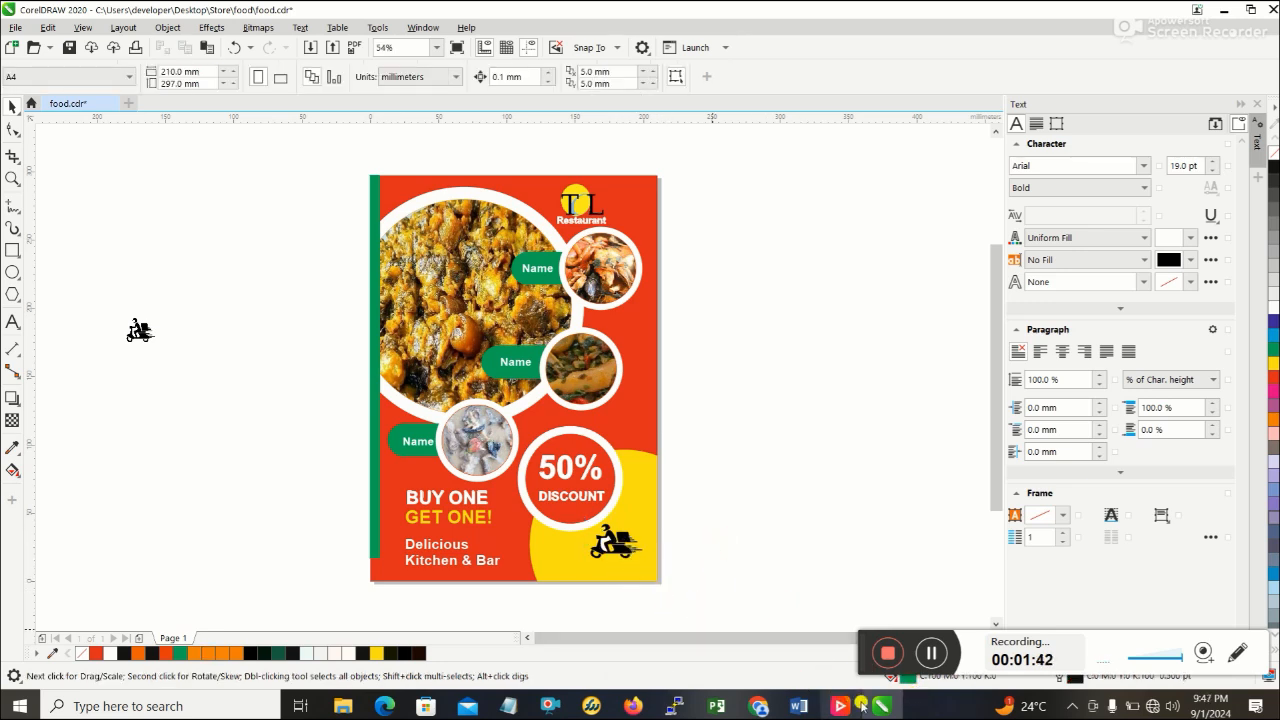
- Check the reference flyer in Word and add the text "DELIVERY ORDER" with a hyphenated phone number on a second line over the yellow circle
{"action": "left_click", "coordinate": [814, 706]}
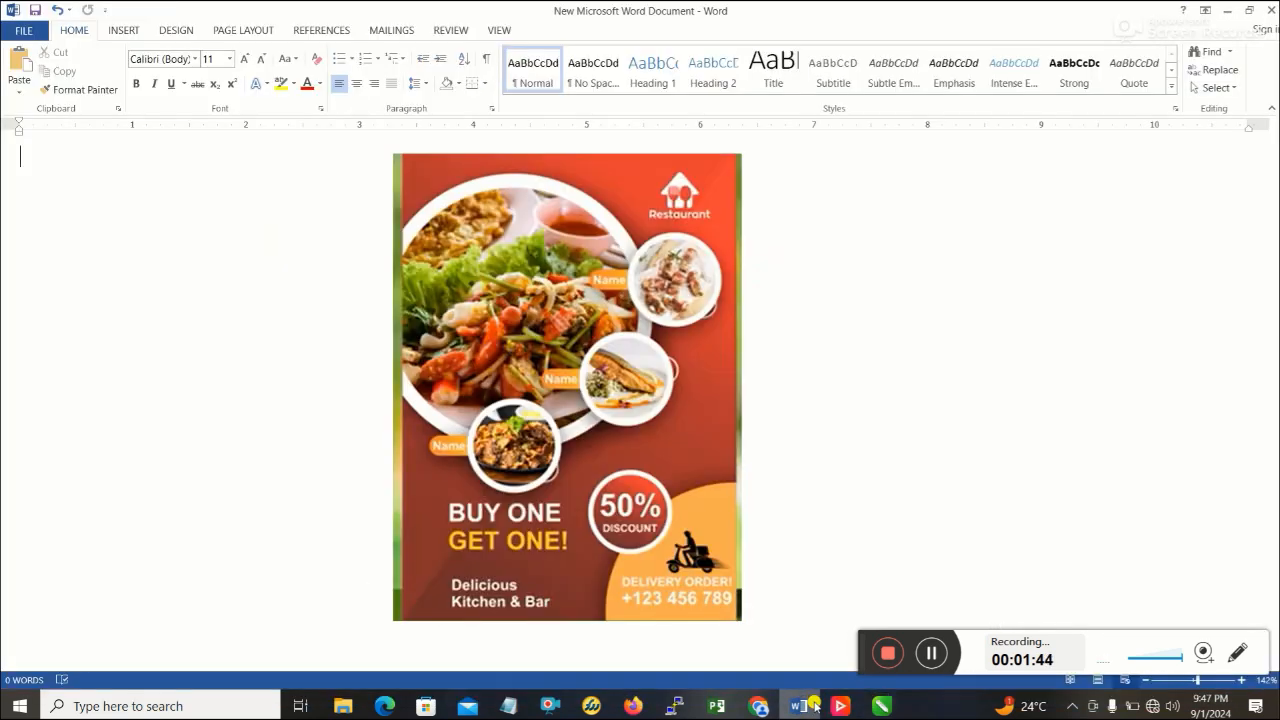
{"action": "left_click", "coordinate": [814, 706]}
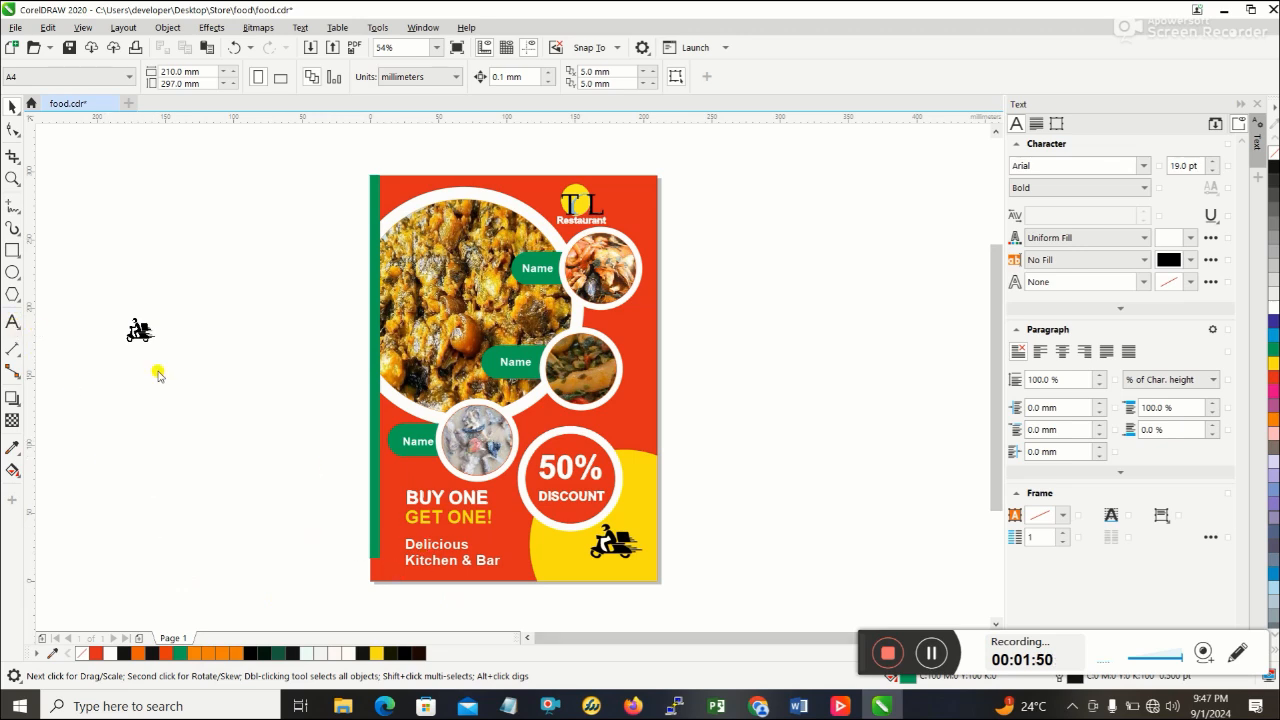
{"action": "key", "text": "F8"}
{"action": "left_click", "coordinate": [543, 560]}
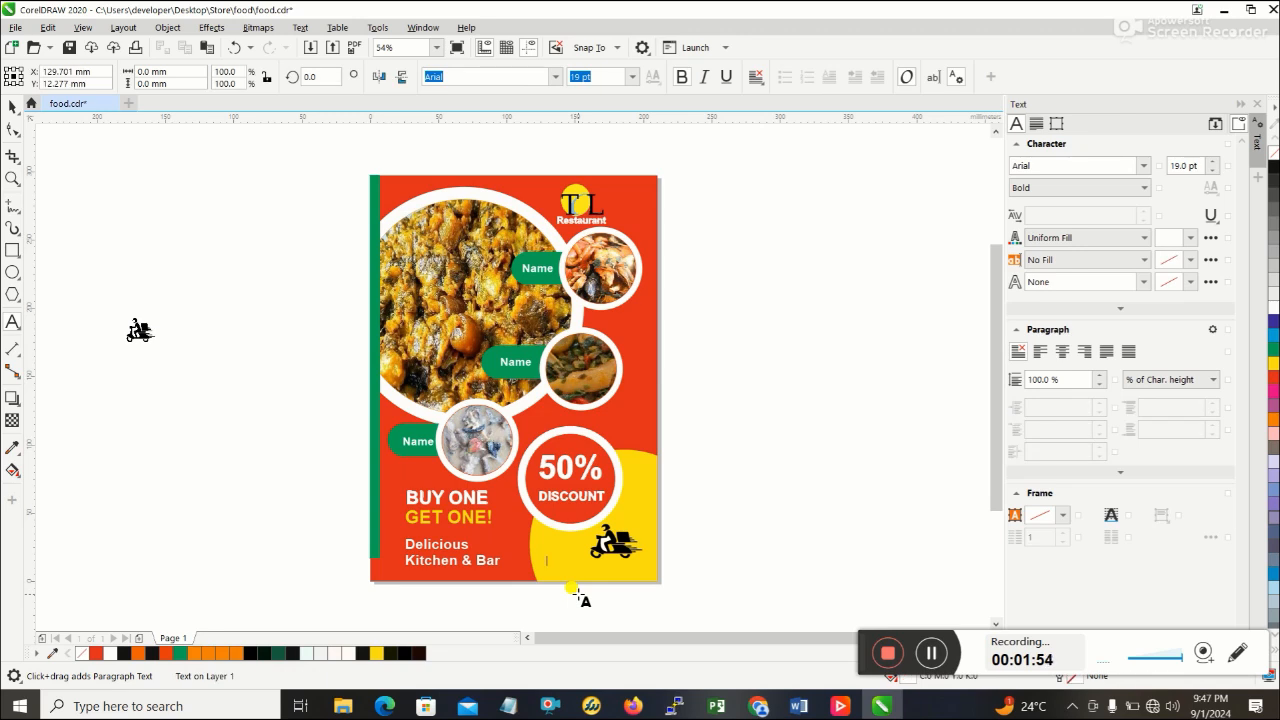
{"action": "type", "text": "DELIVERY ORDER"}
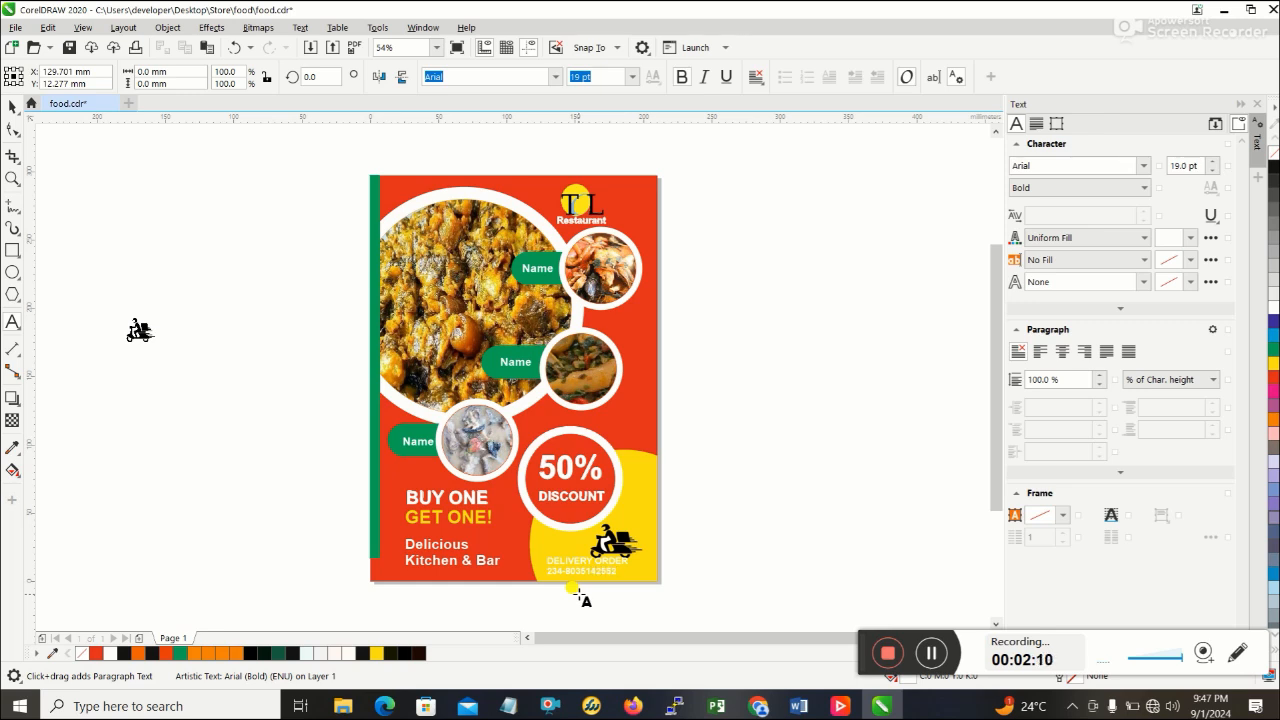
{"action": "type", "text": "-"}
- Move the delivery text directly beneath the bike in the flyer's lower corner and recolour it black
{"action": "left_click", "coordinate": [13, 106]}
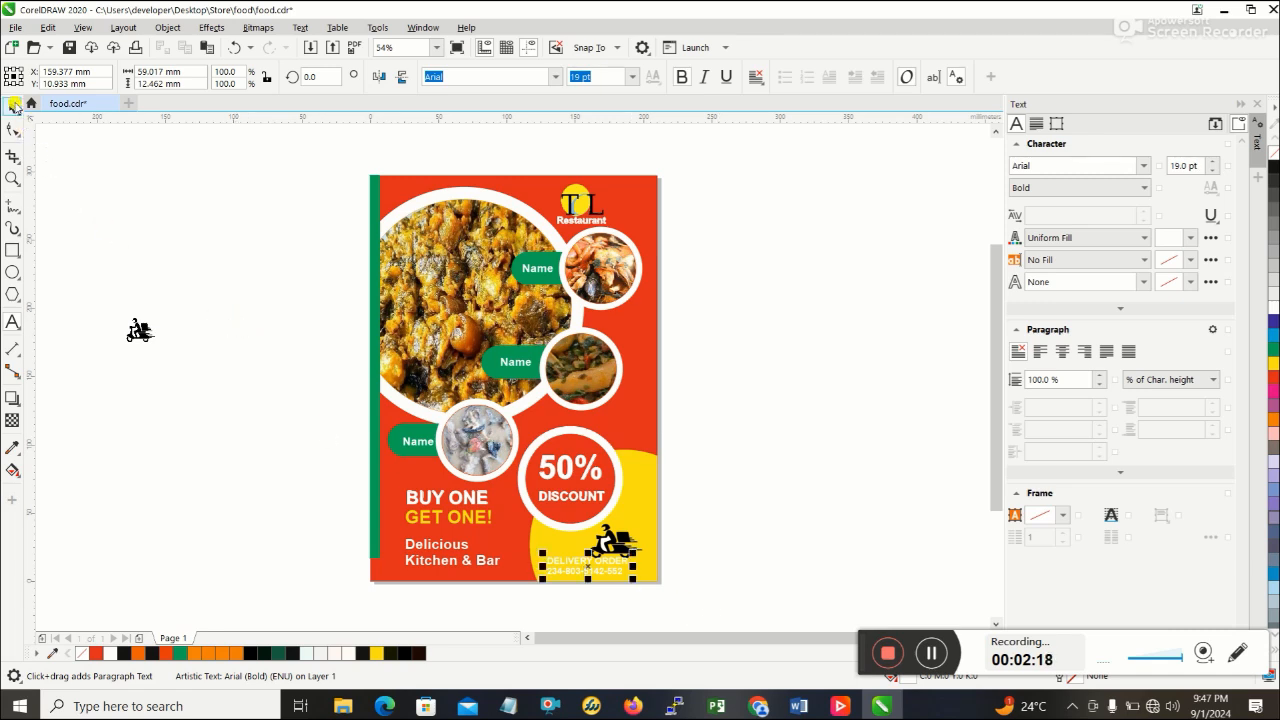
{"action": "left_click_drag", "start_coordinate": [587, 578], "coordinate": [620, 578]}
{"action": "left_click", "coordinate": [620, 577]}
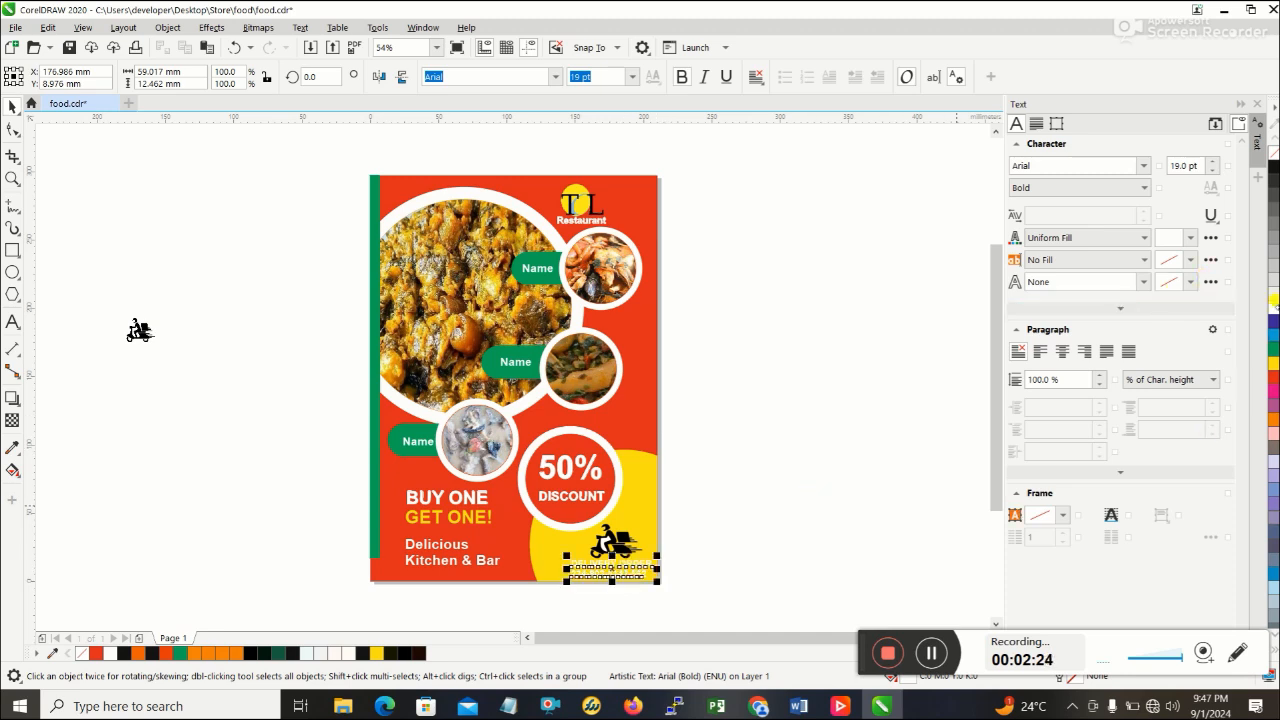
{"action": "left_click", "coordinate": [1191, 237]}
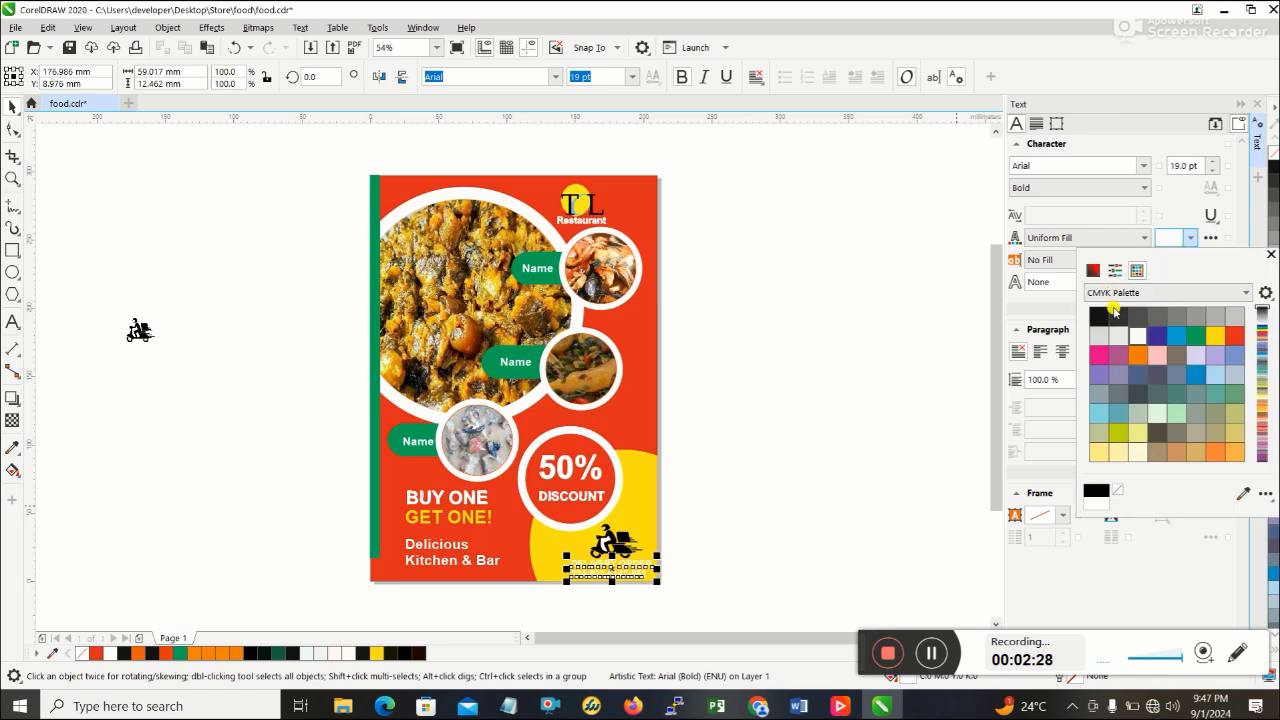
{"action": "left_click", "coordinate": [1114, 312]}
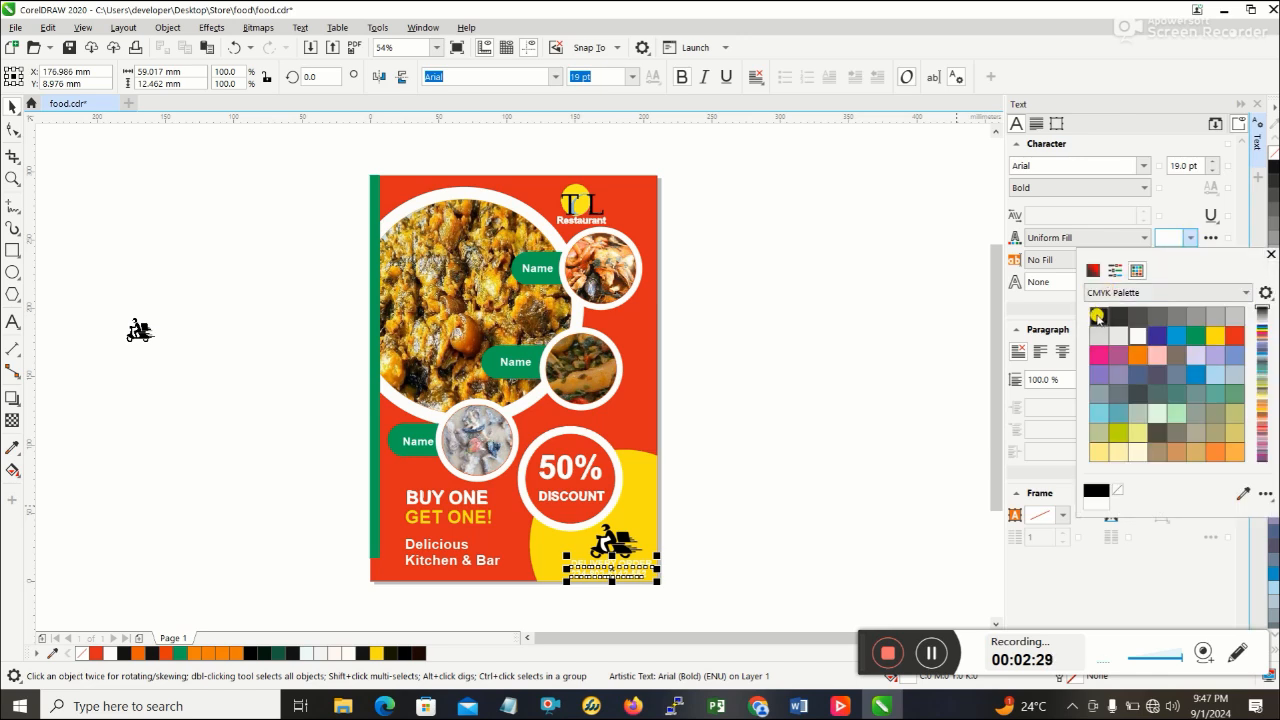
{"action": "left_click", "coordinate": [766, 514]}
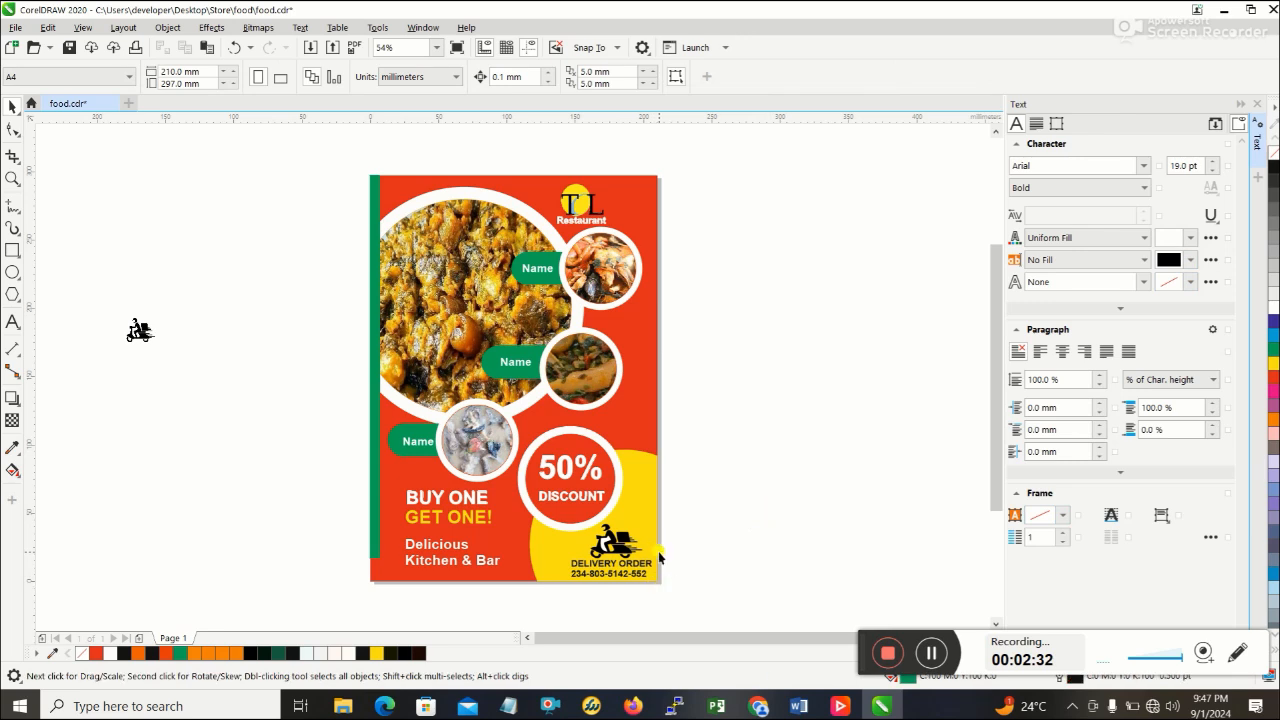
{"action": "left_click", "coordinate": [614, 543]}
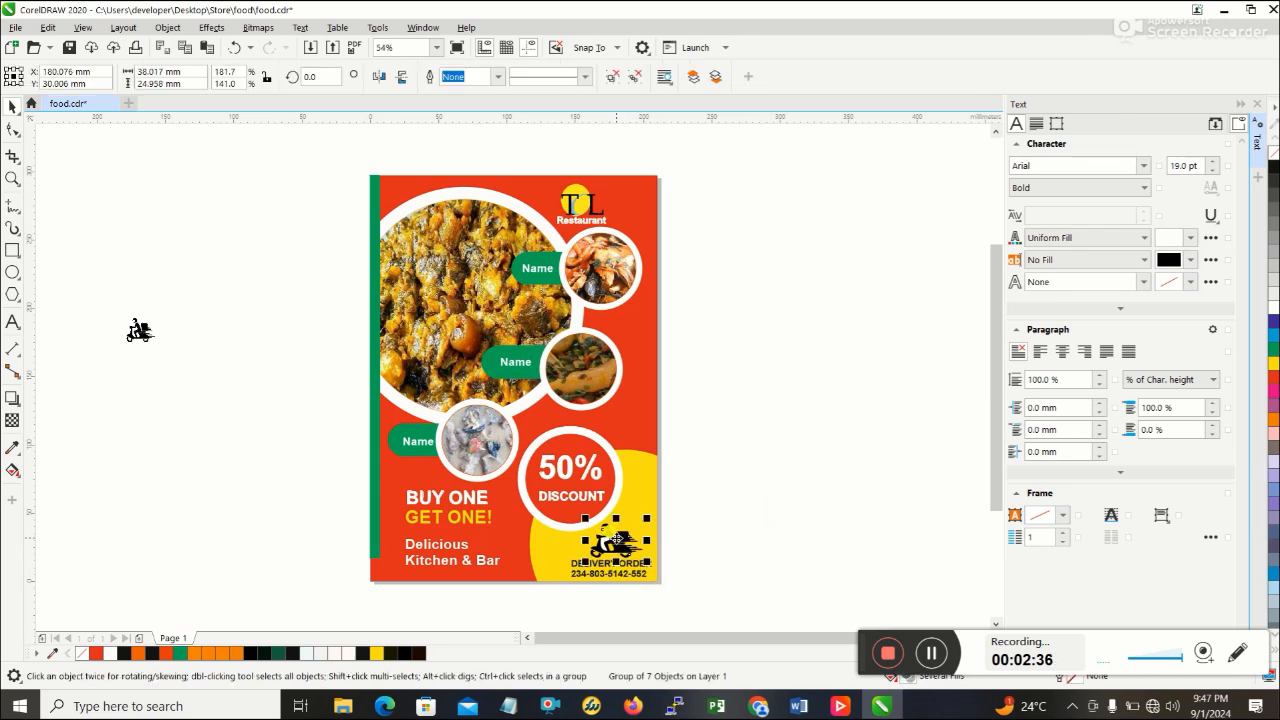
{"action": "left_click", "coordinate": [760, 457]}
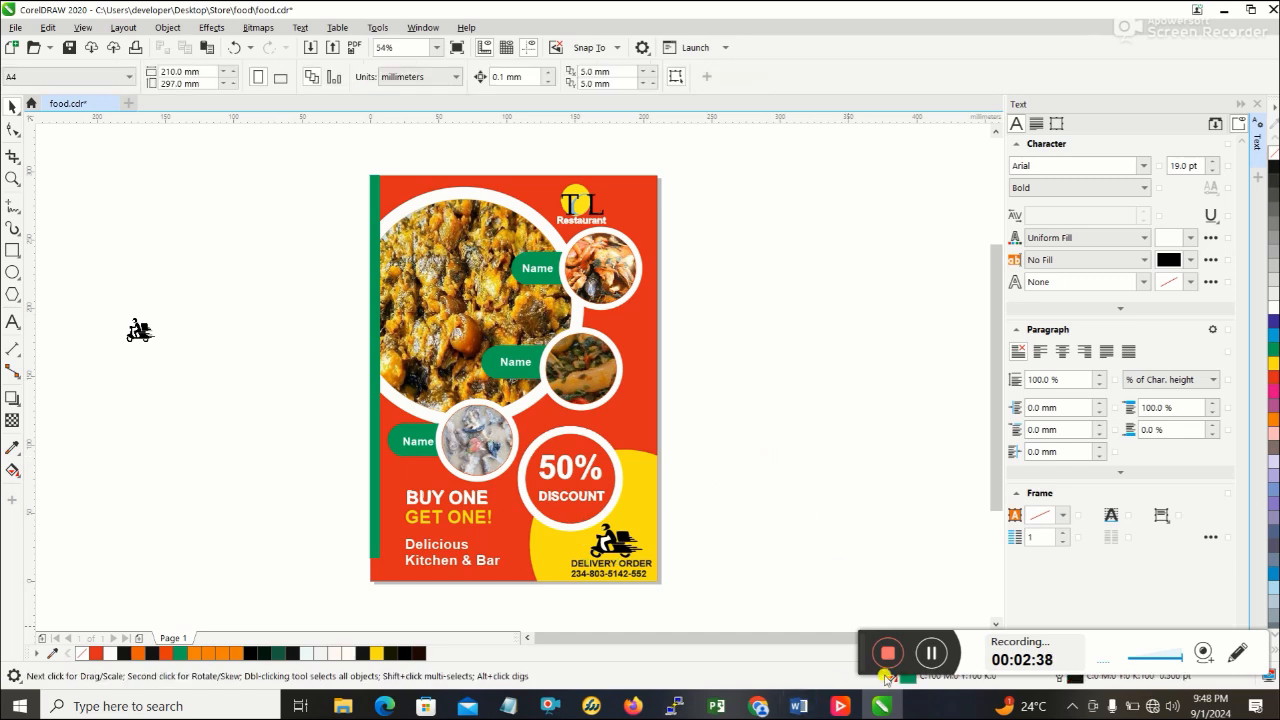